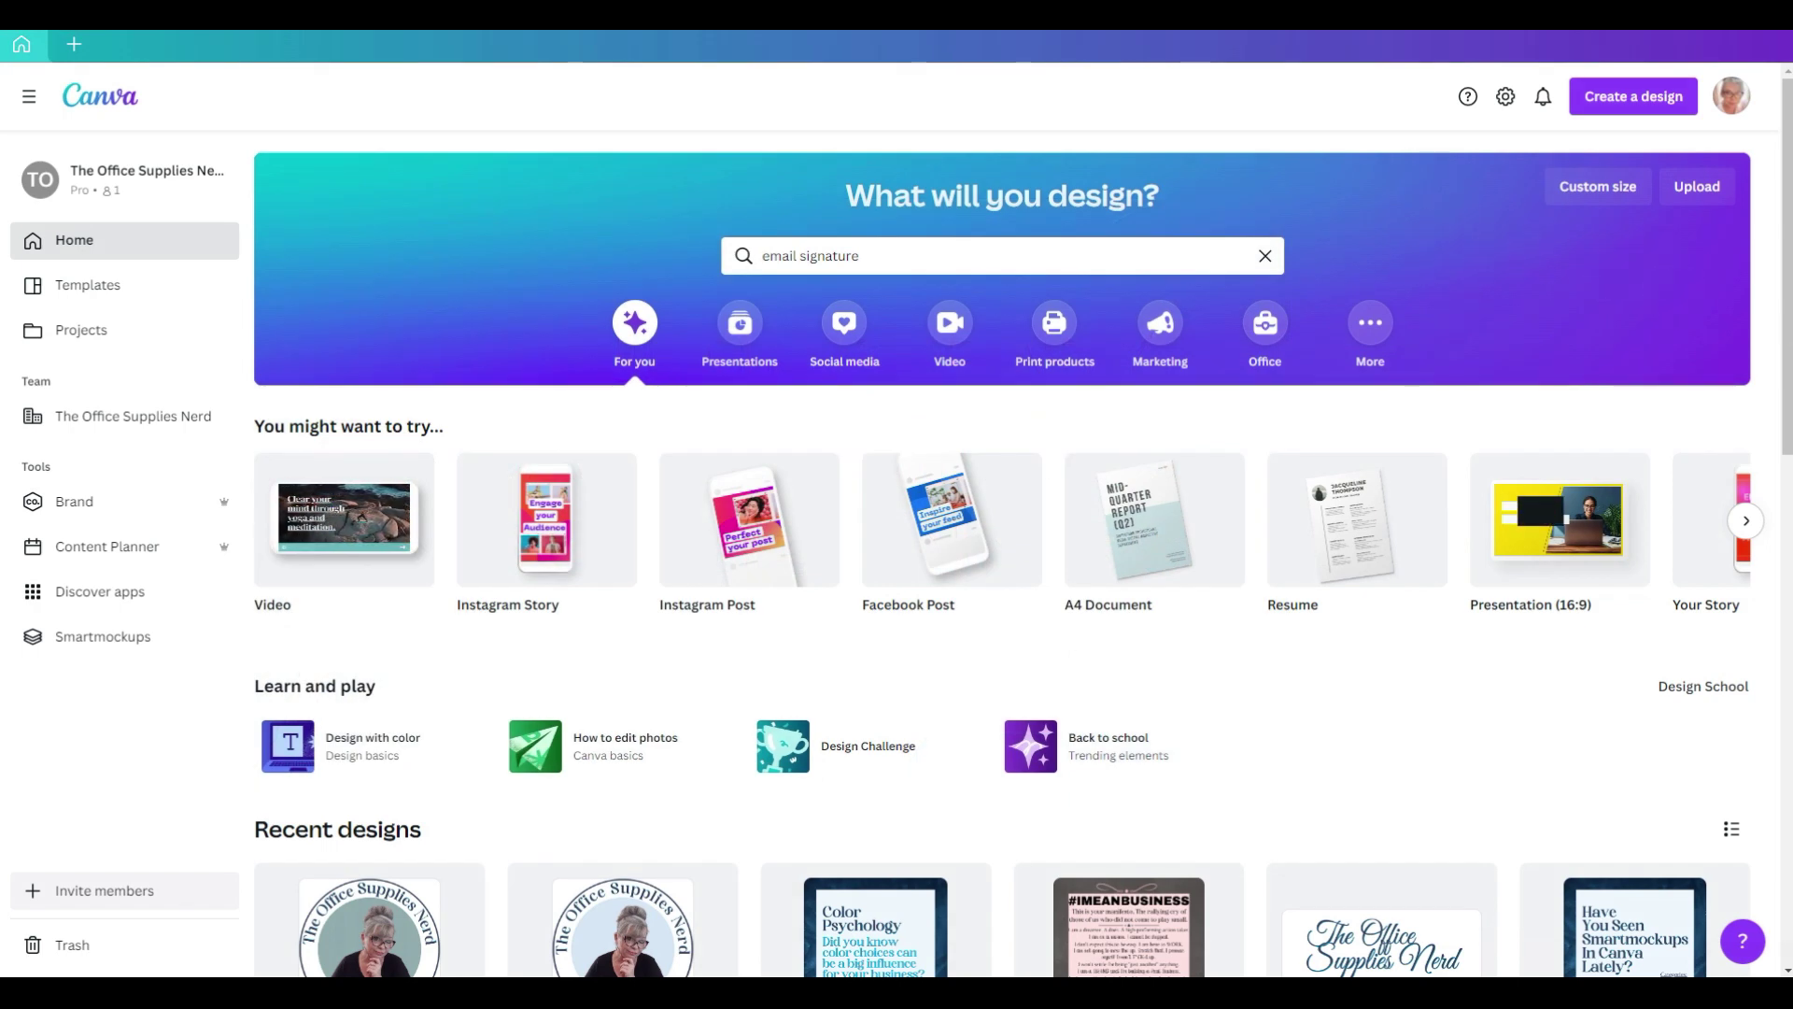
# Step: Run the 'email signature' template search and scroll through the whole results grid
pyautogui.click(914, 255)
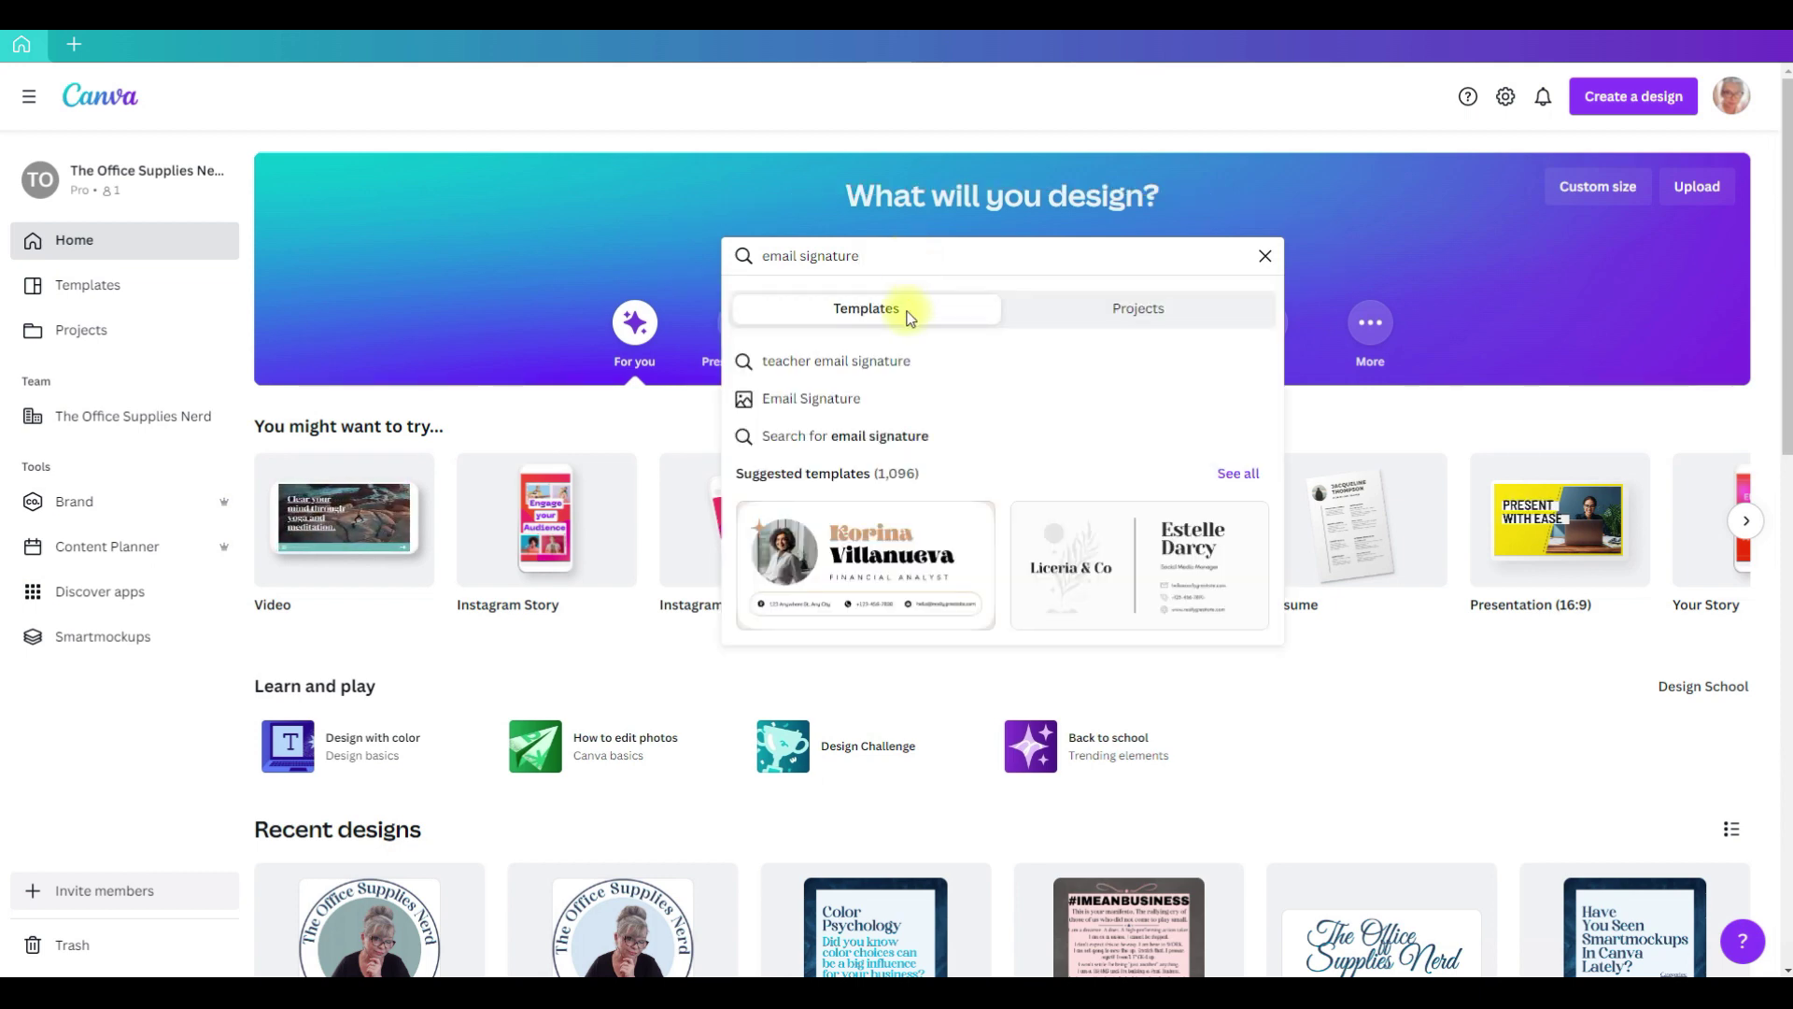
pyautogui.press('Return')
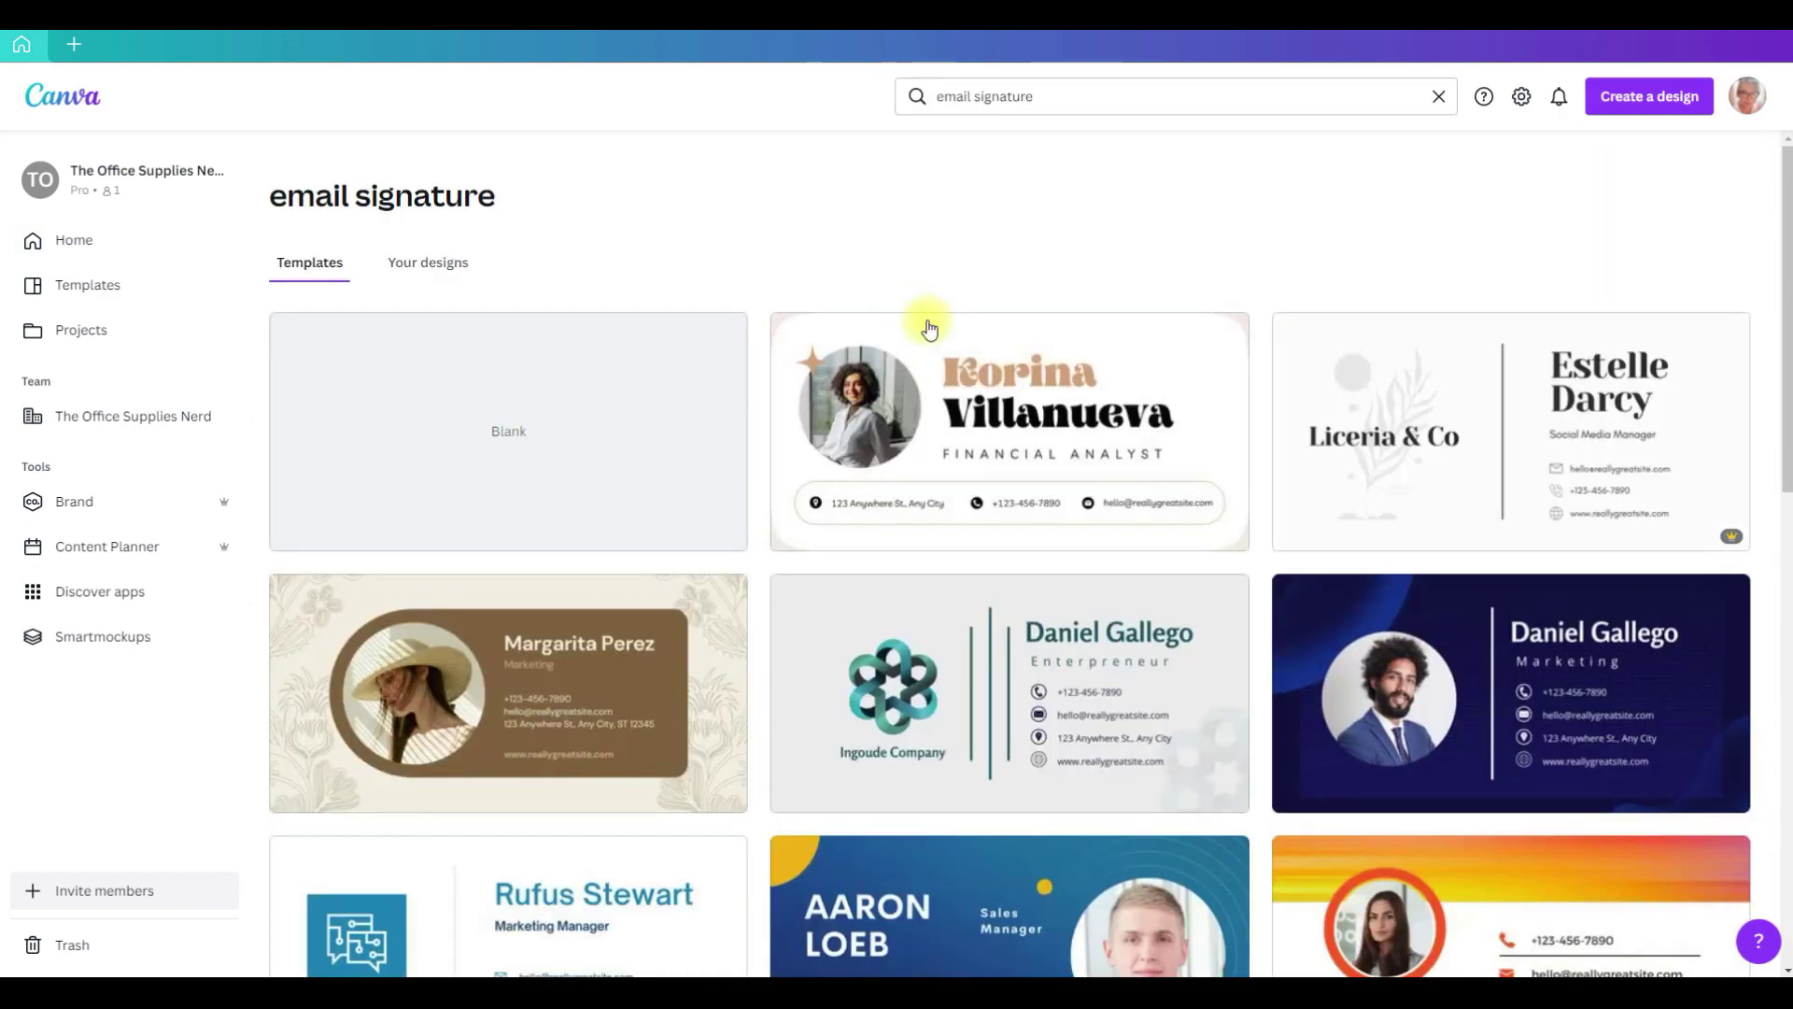
pyautogui.scroll(-10, 1211, 279)
pyautogui.scroll(-5, 1211, 279)
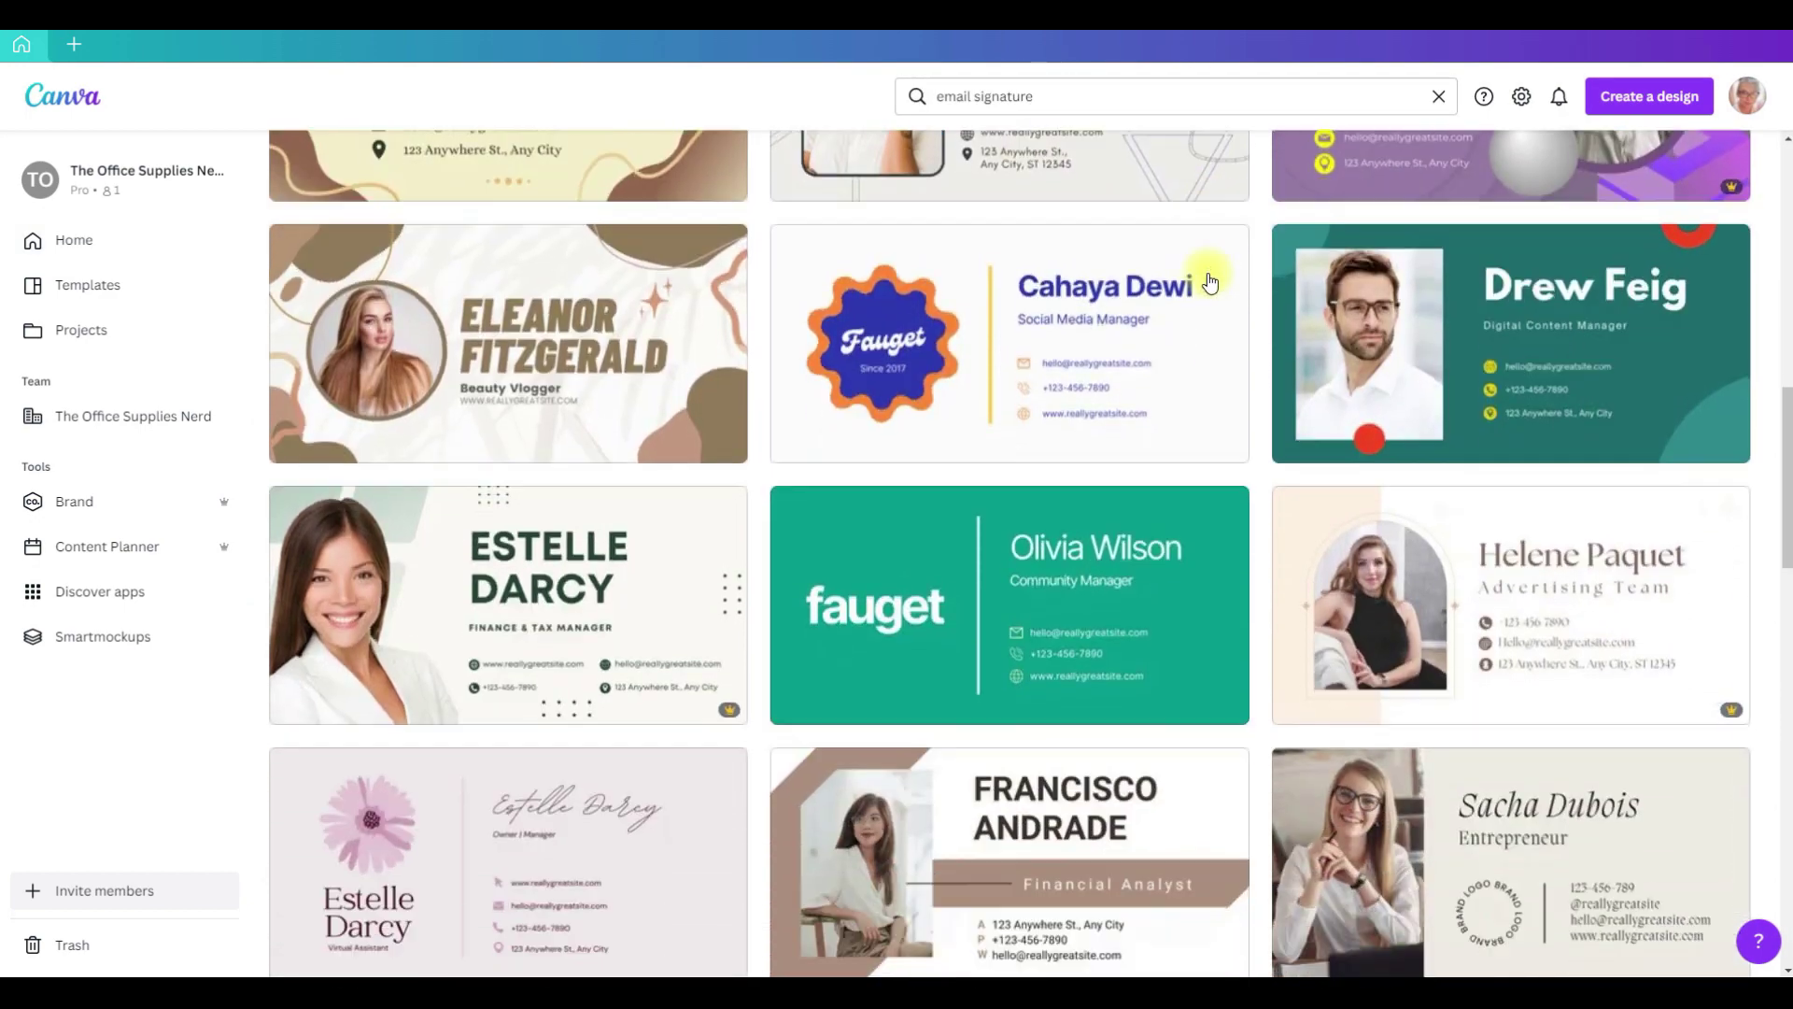
pyautogui.scroll(-4, 1211, 278)
pyautogui.scroll(-9, 1209, 280)
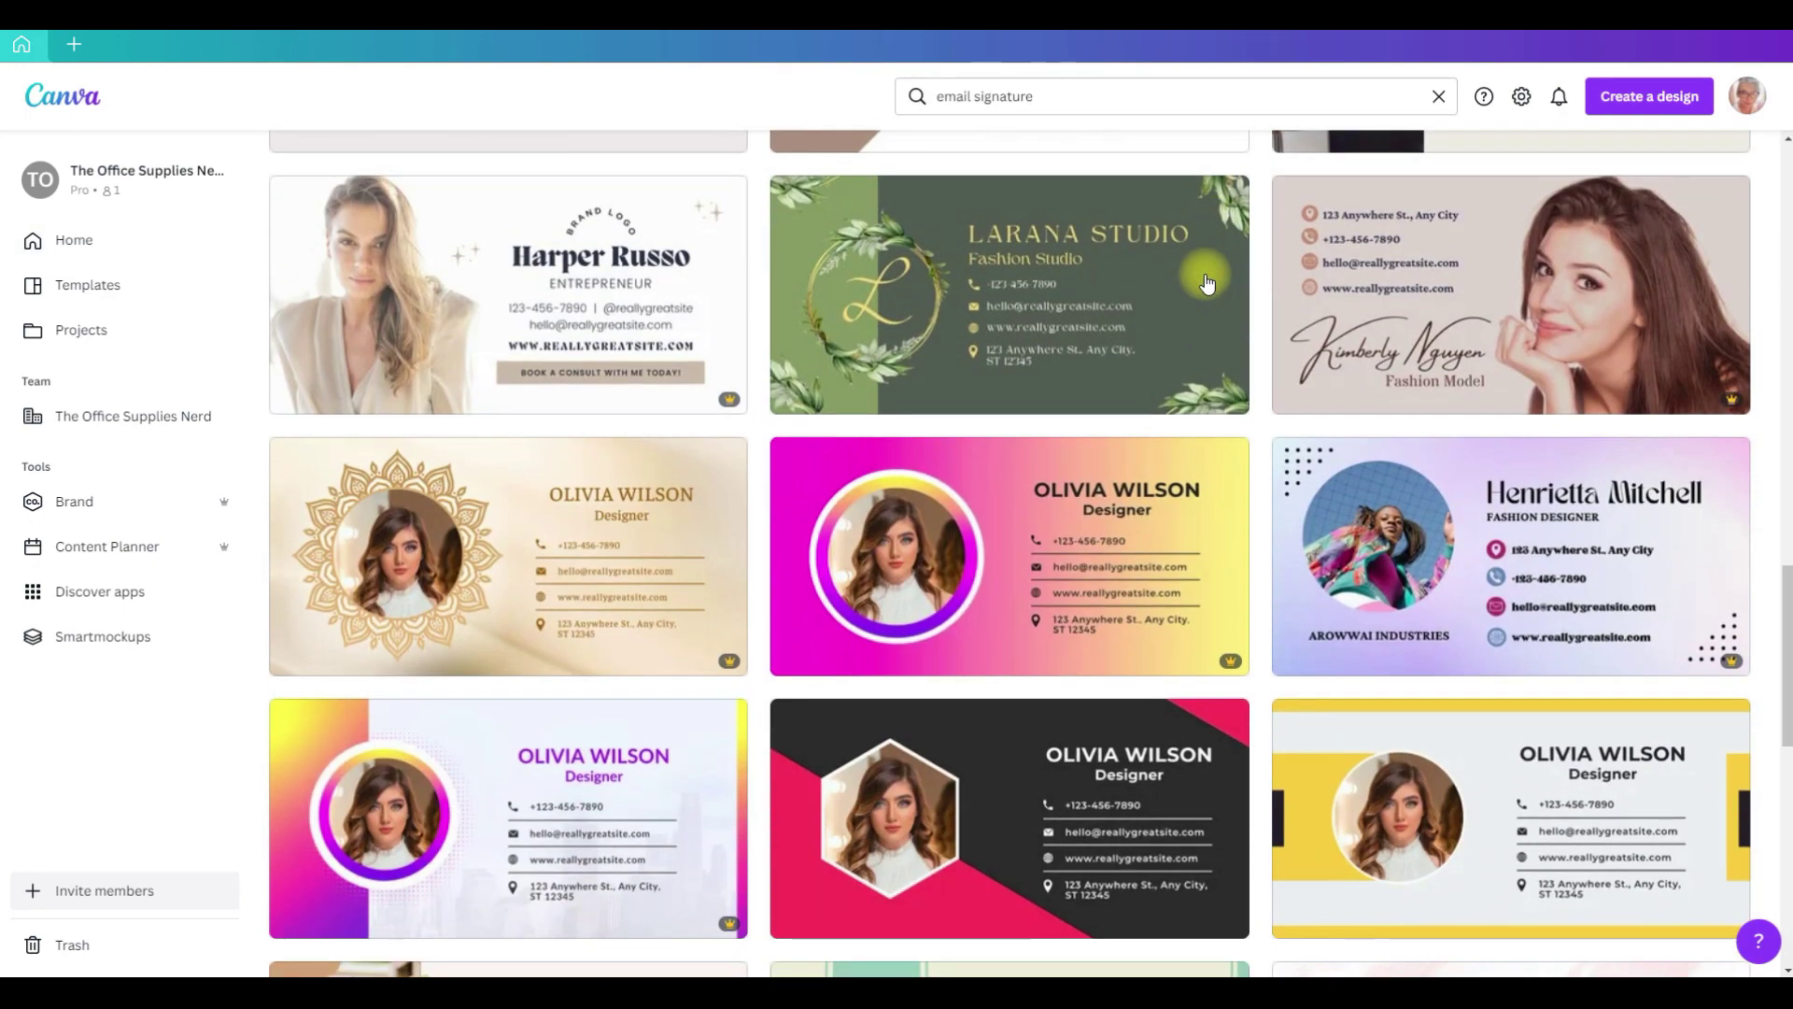
pyautogui.scroll(-7, 1204, 284)
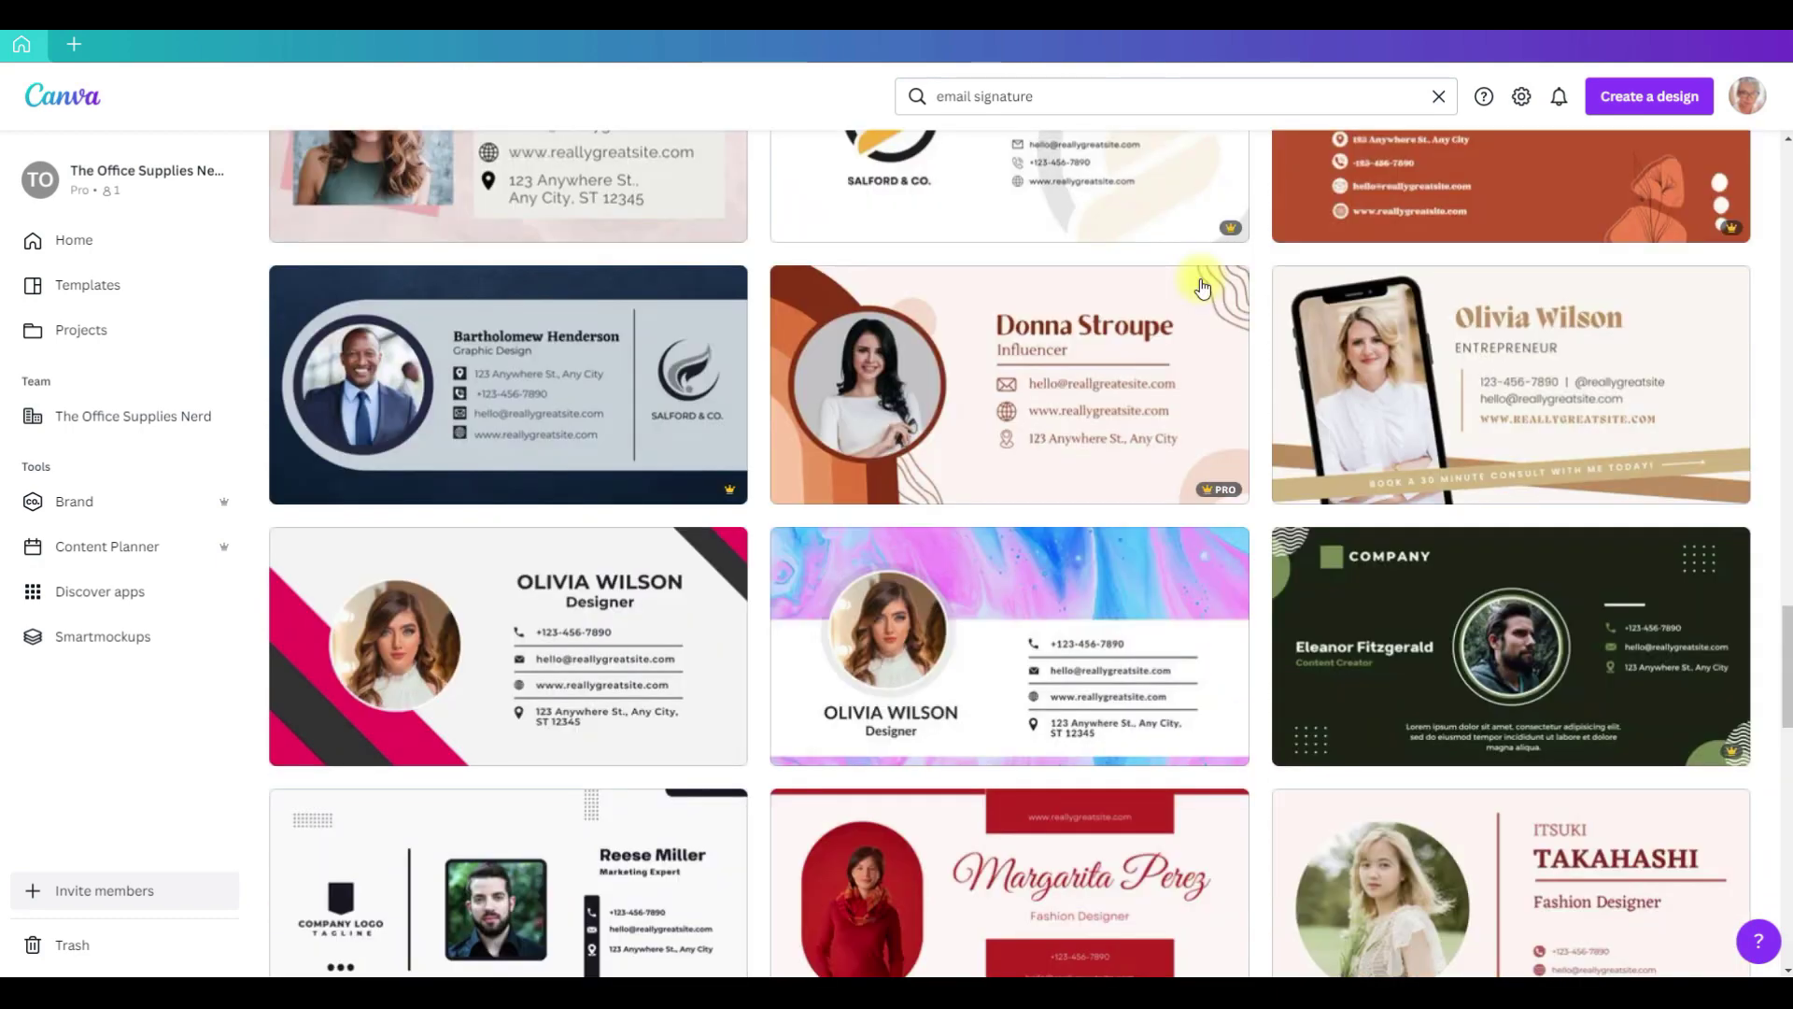
pyautogui.scroll(-6, 1202, 287)
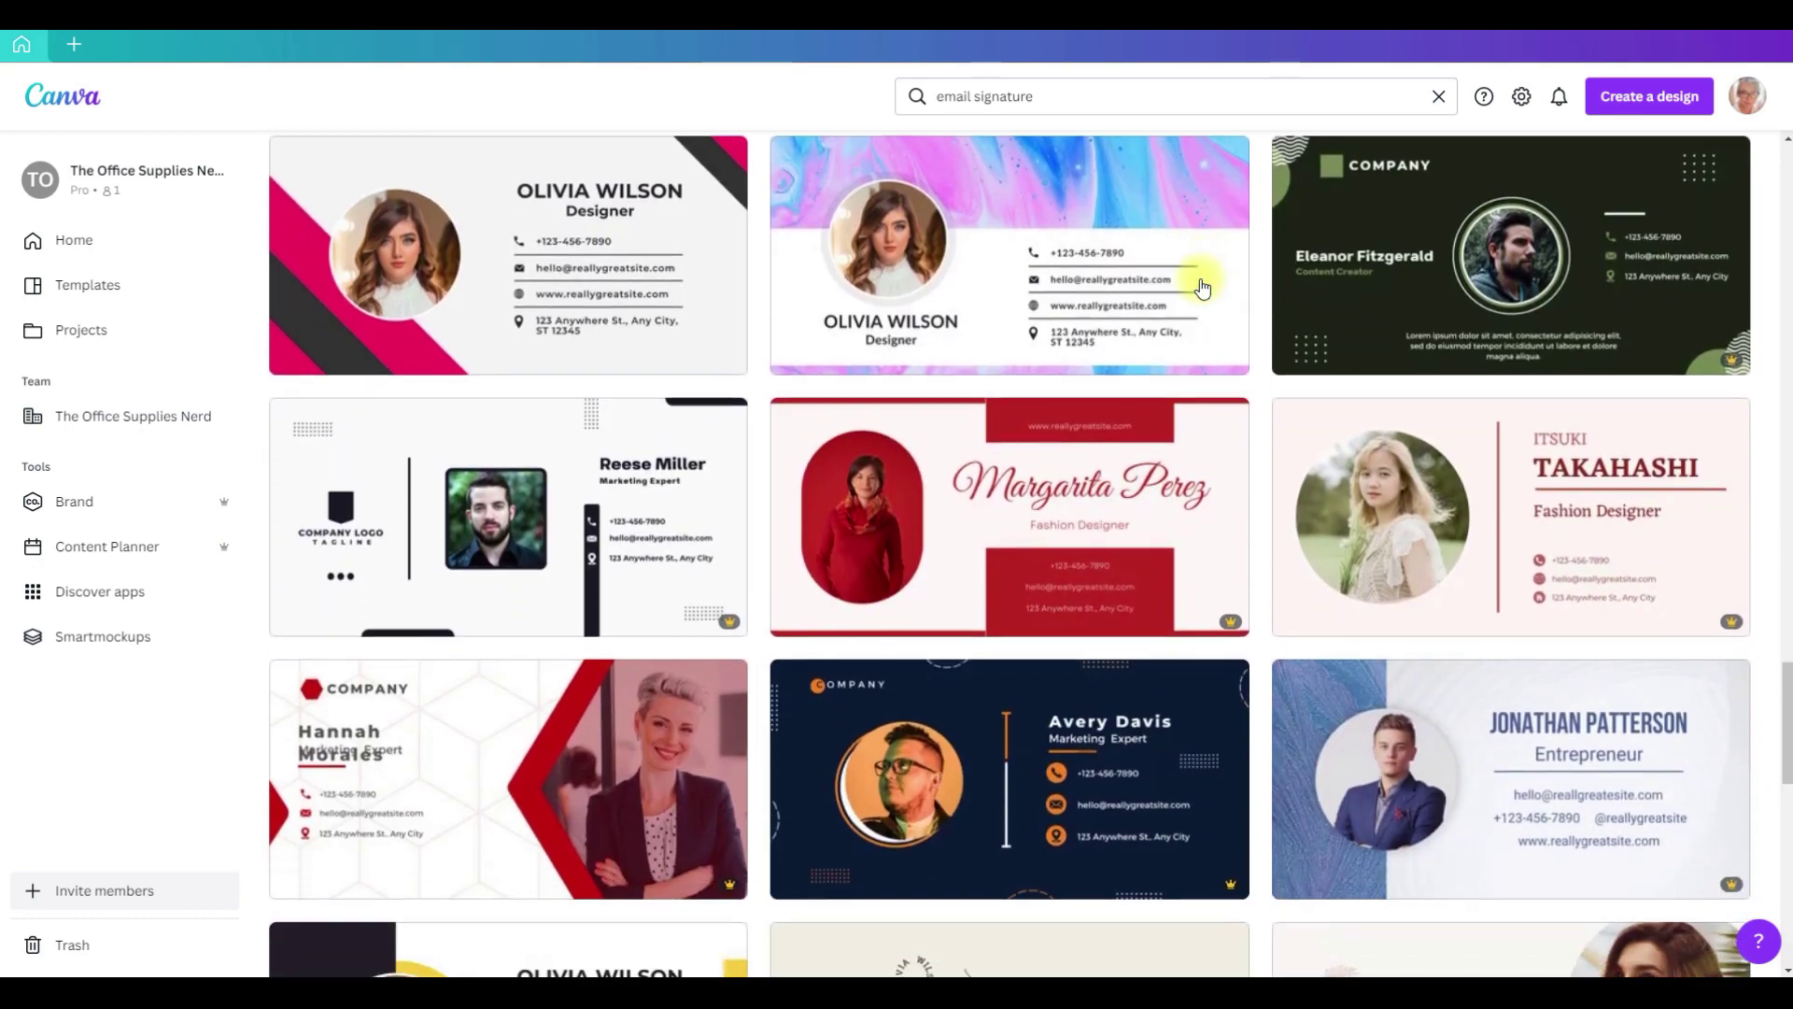
pyautogui.scroll(-3, 1202, 287)
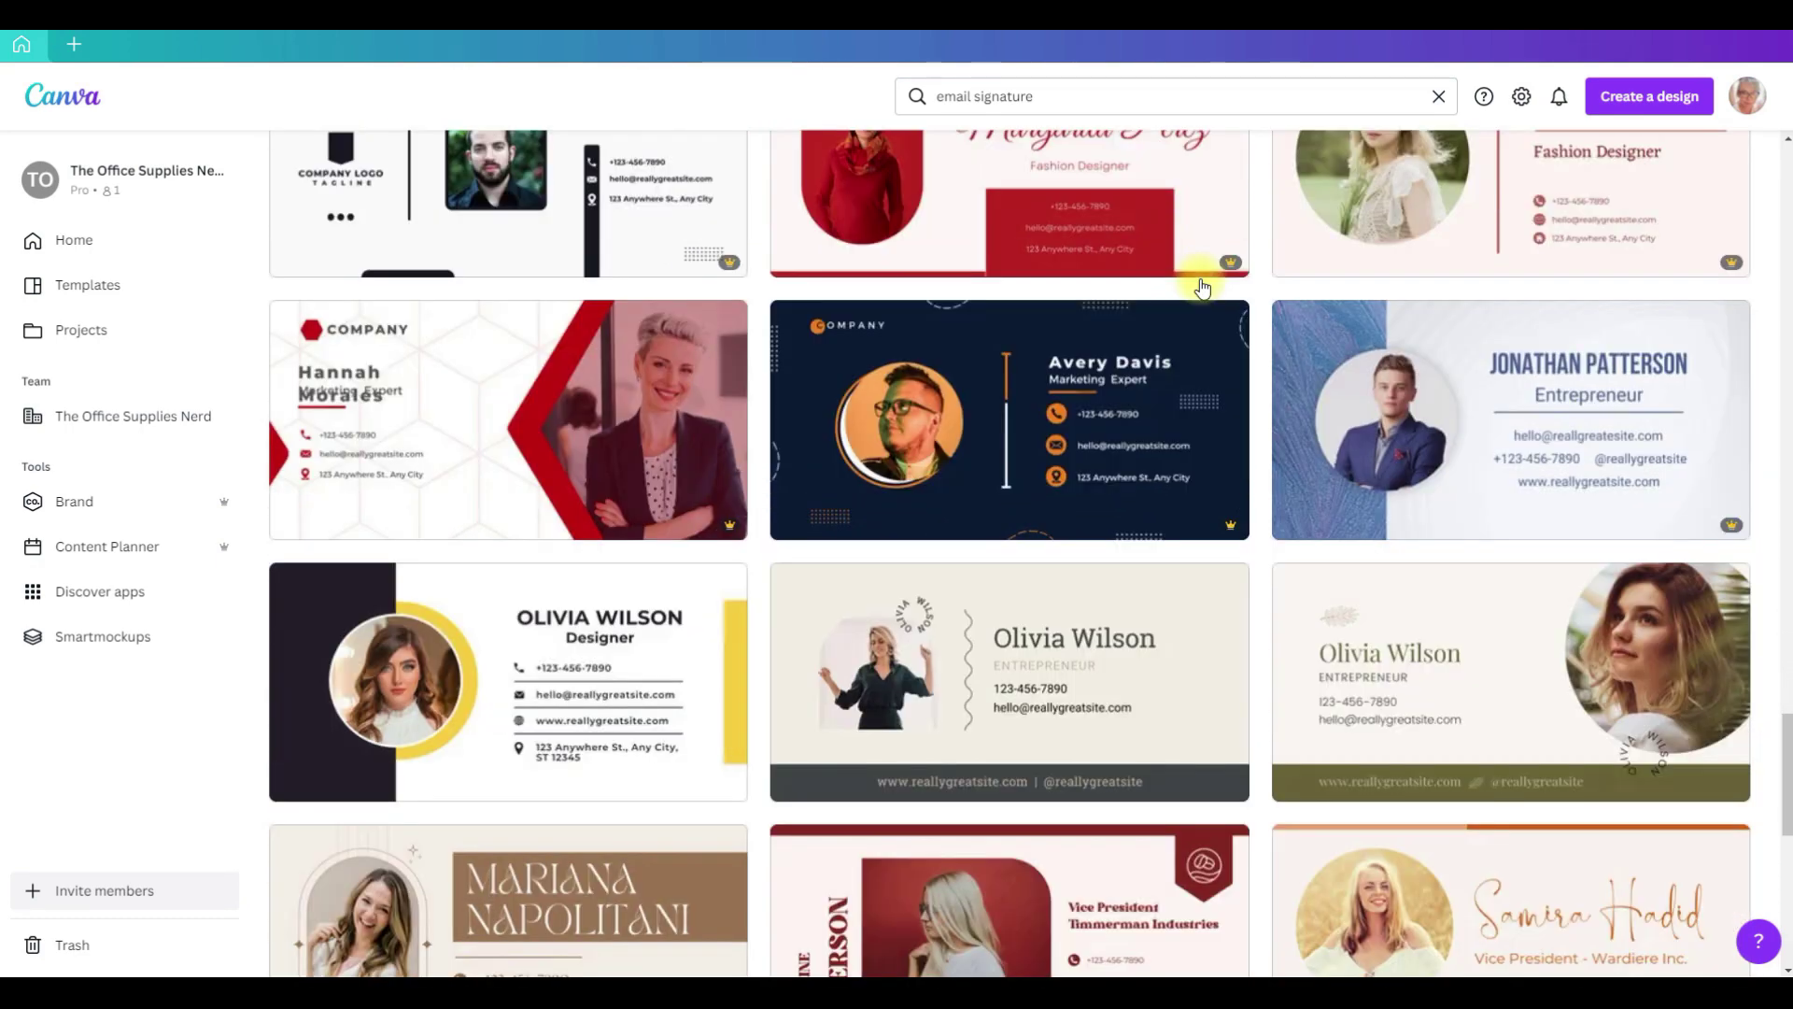
pyautogui.scroll(-3, 1202, 287)
pyautogui.scroll(-1, 1202, 286)
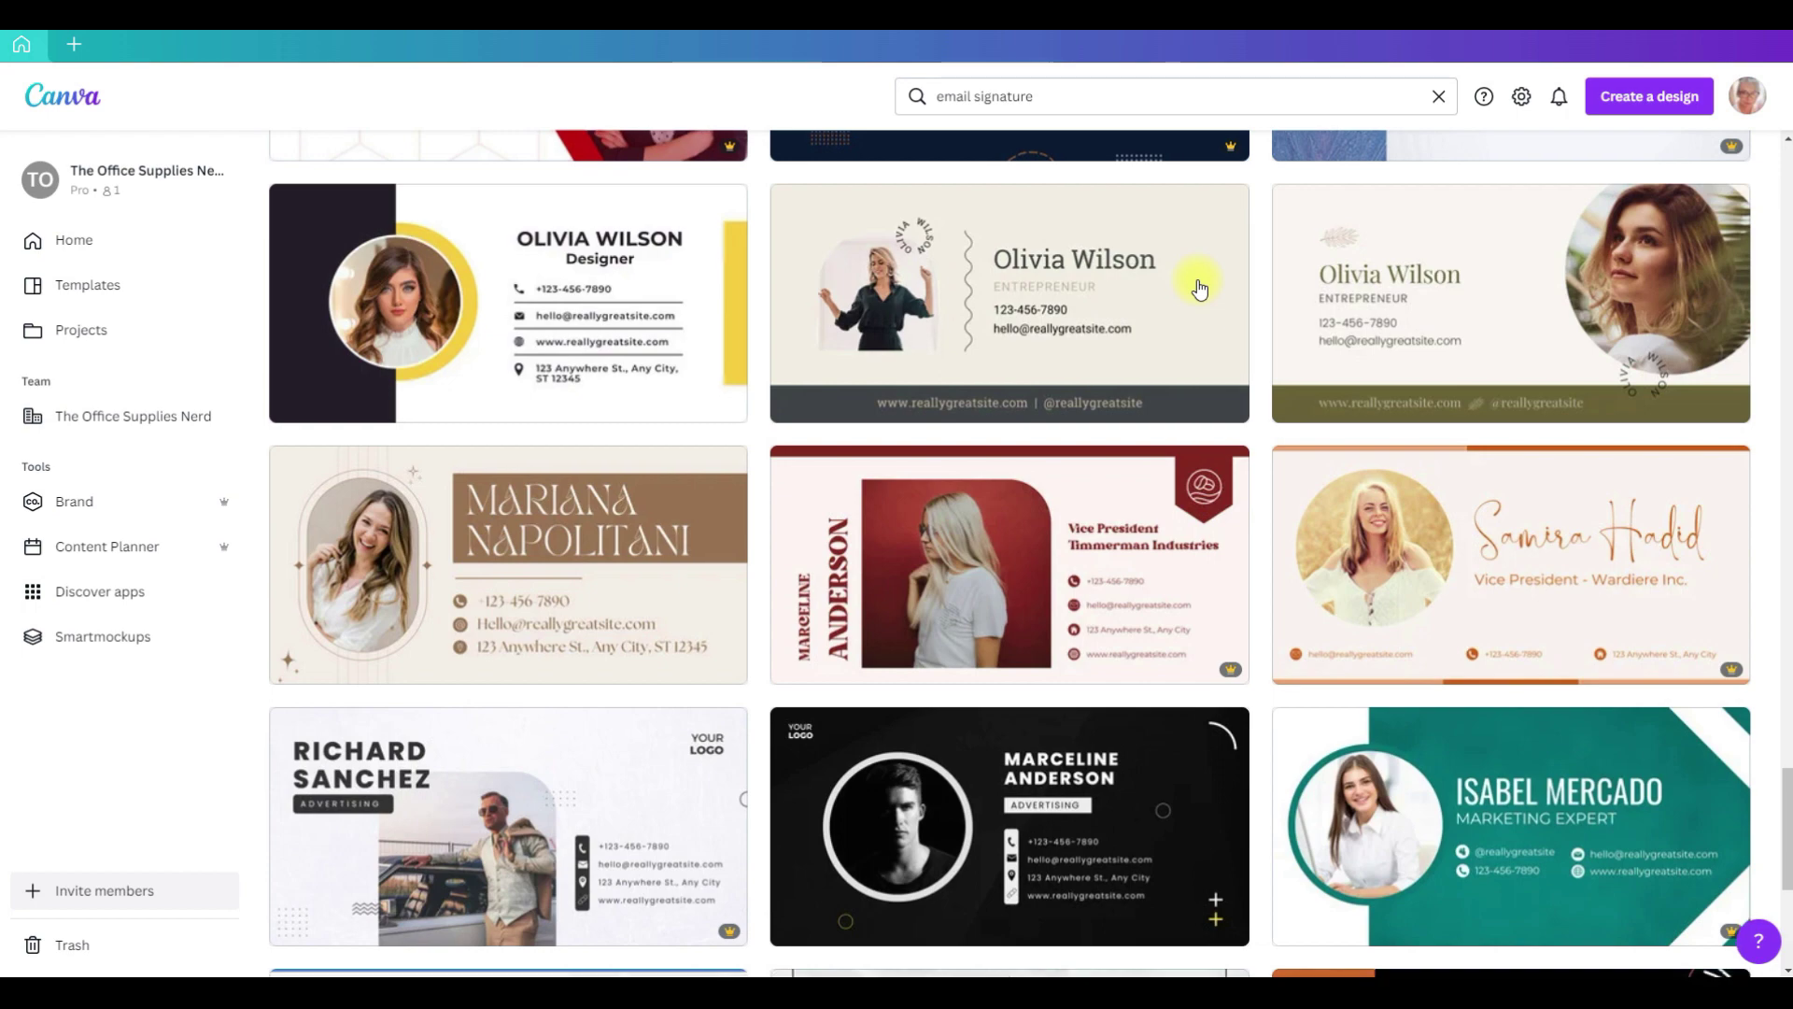
pyautogui.scroll(-4, 1200, 288)
pyautogui.scroll(-3, 1199, 288)
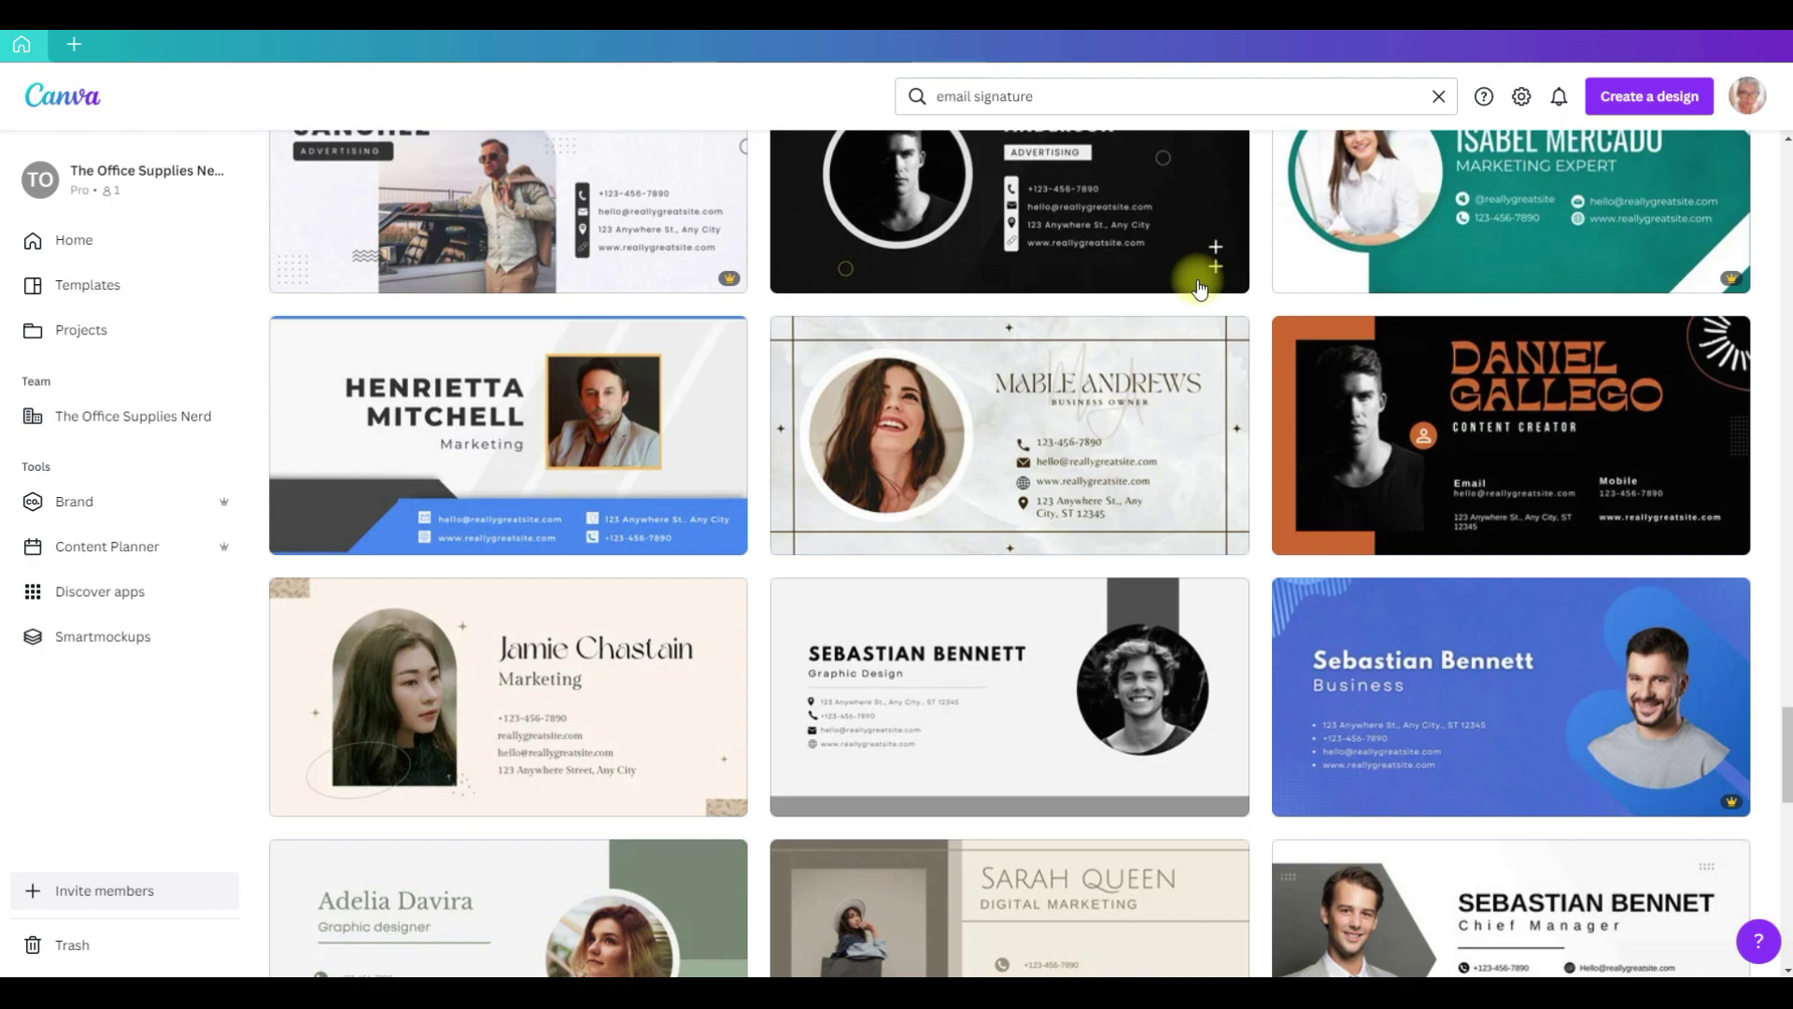
pyautogui.scroll(-6, 1200, 288)
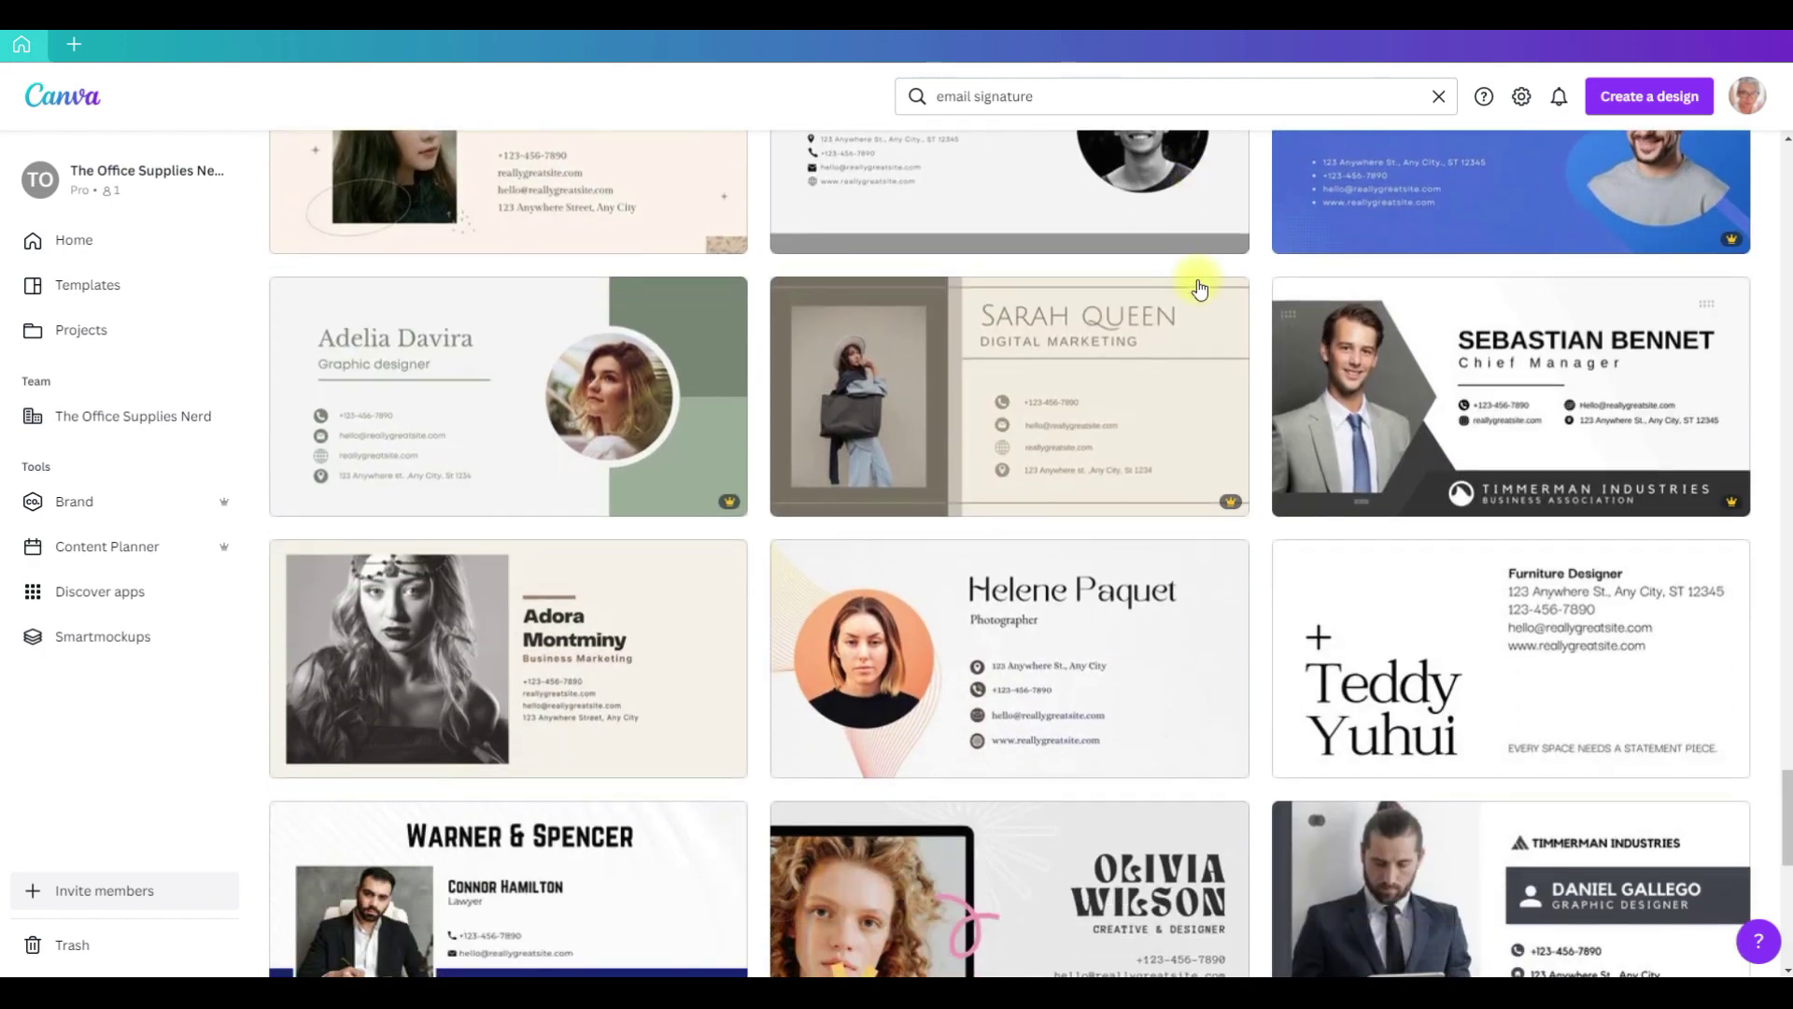
pyautogui.scroll(-8, 1200, 287)
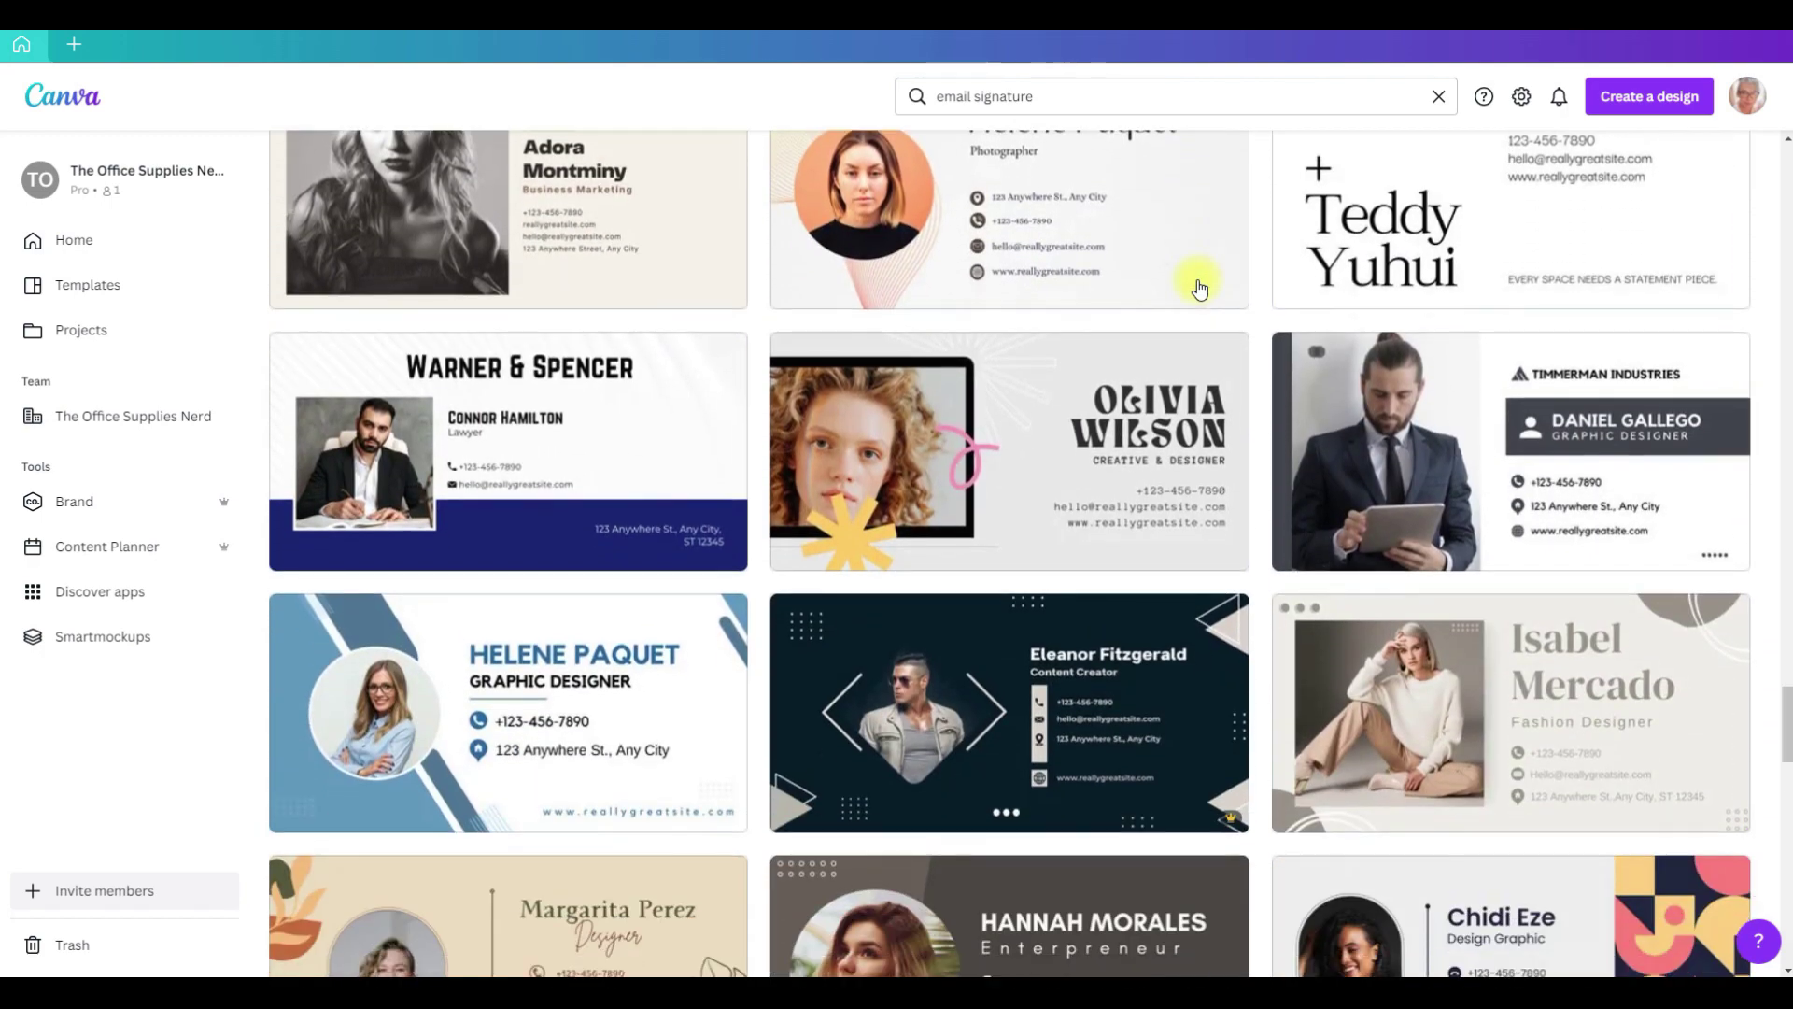
pyautogui.scroll(-2, 1200, 288)
pyautogui.scroll(-5, 1200, 288)
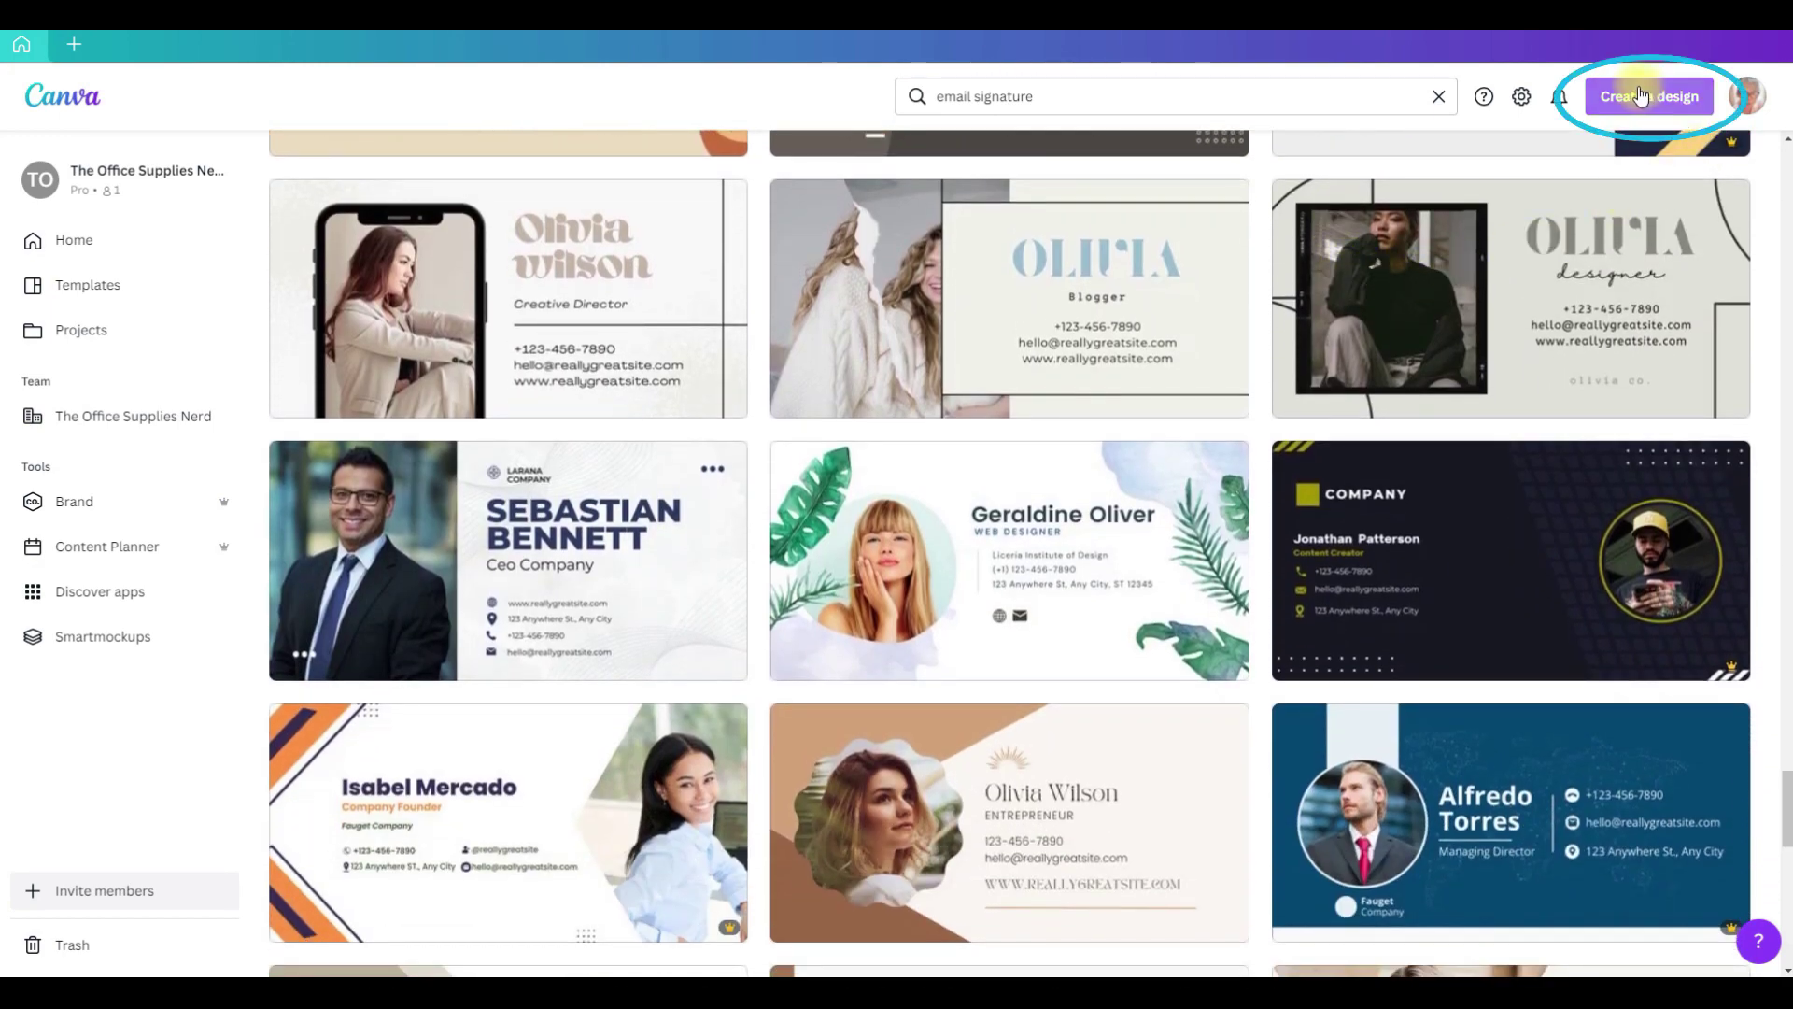
# Step: Create a new custom-size design of 400 × 100 px
pyautogui.click(1640, 97)
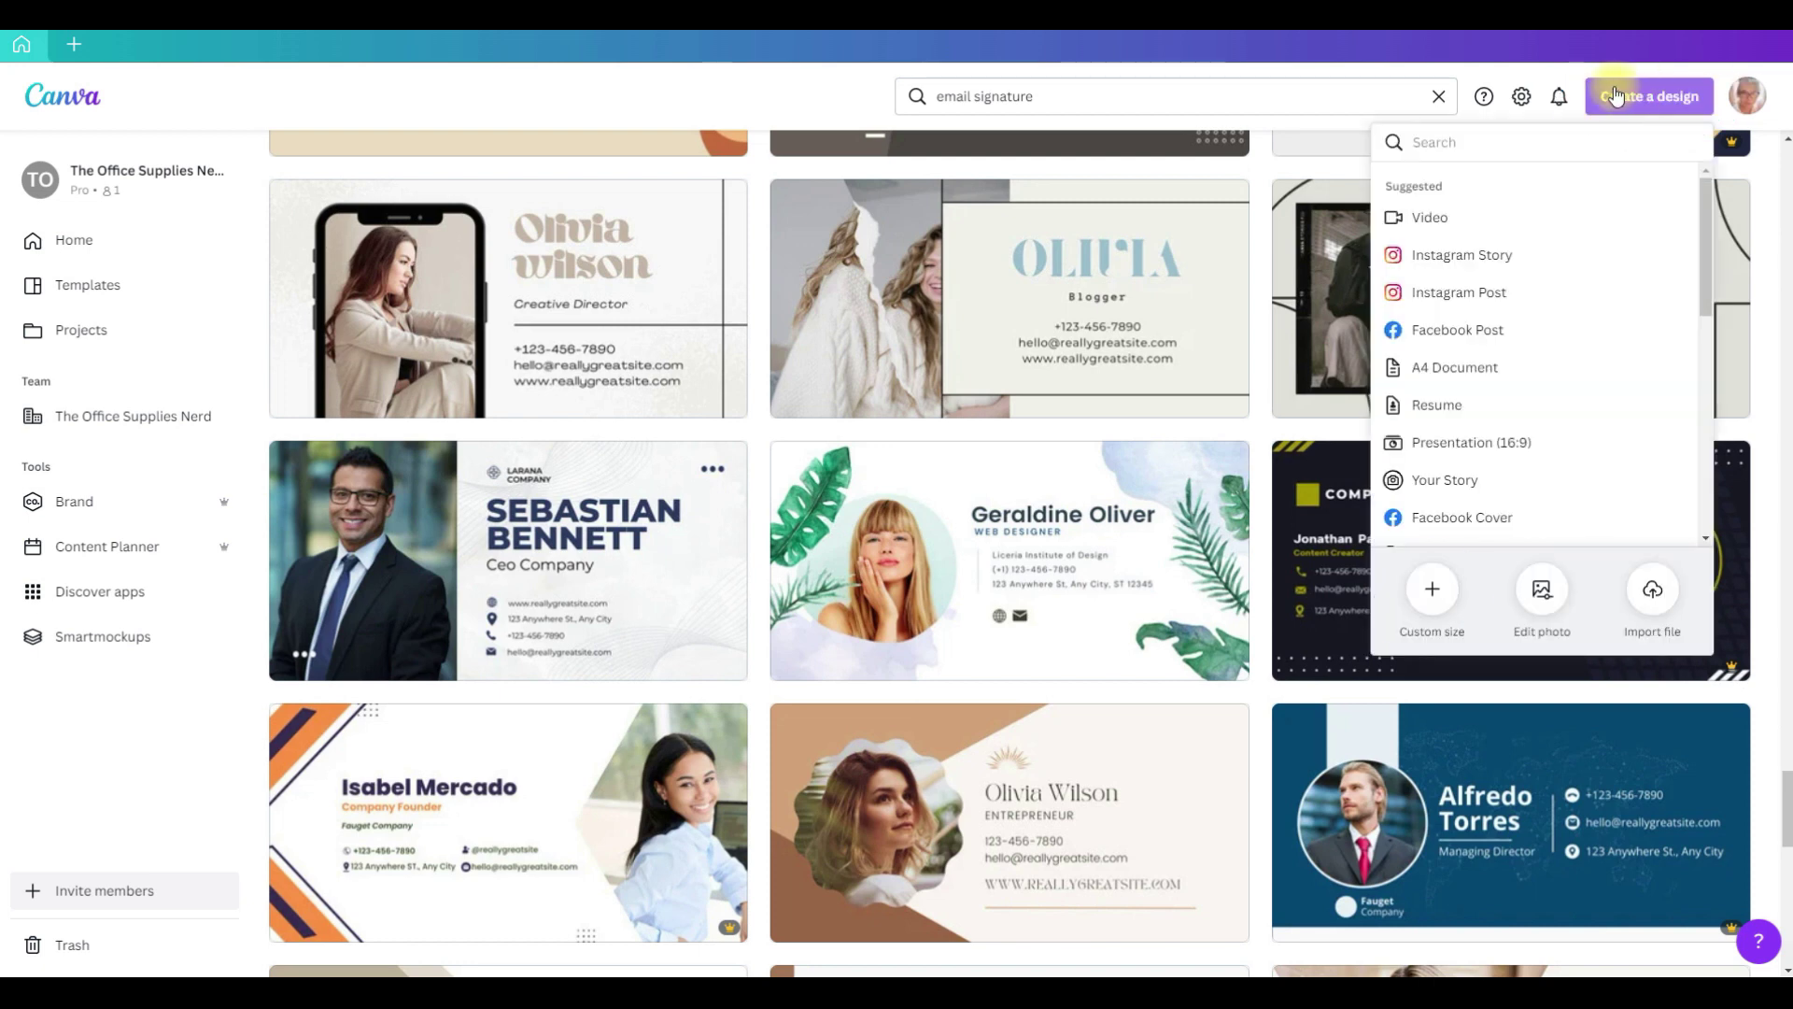
pyautogui.click(1431, 589)
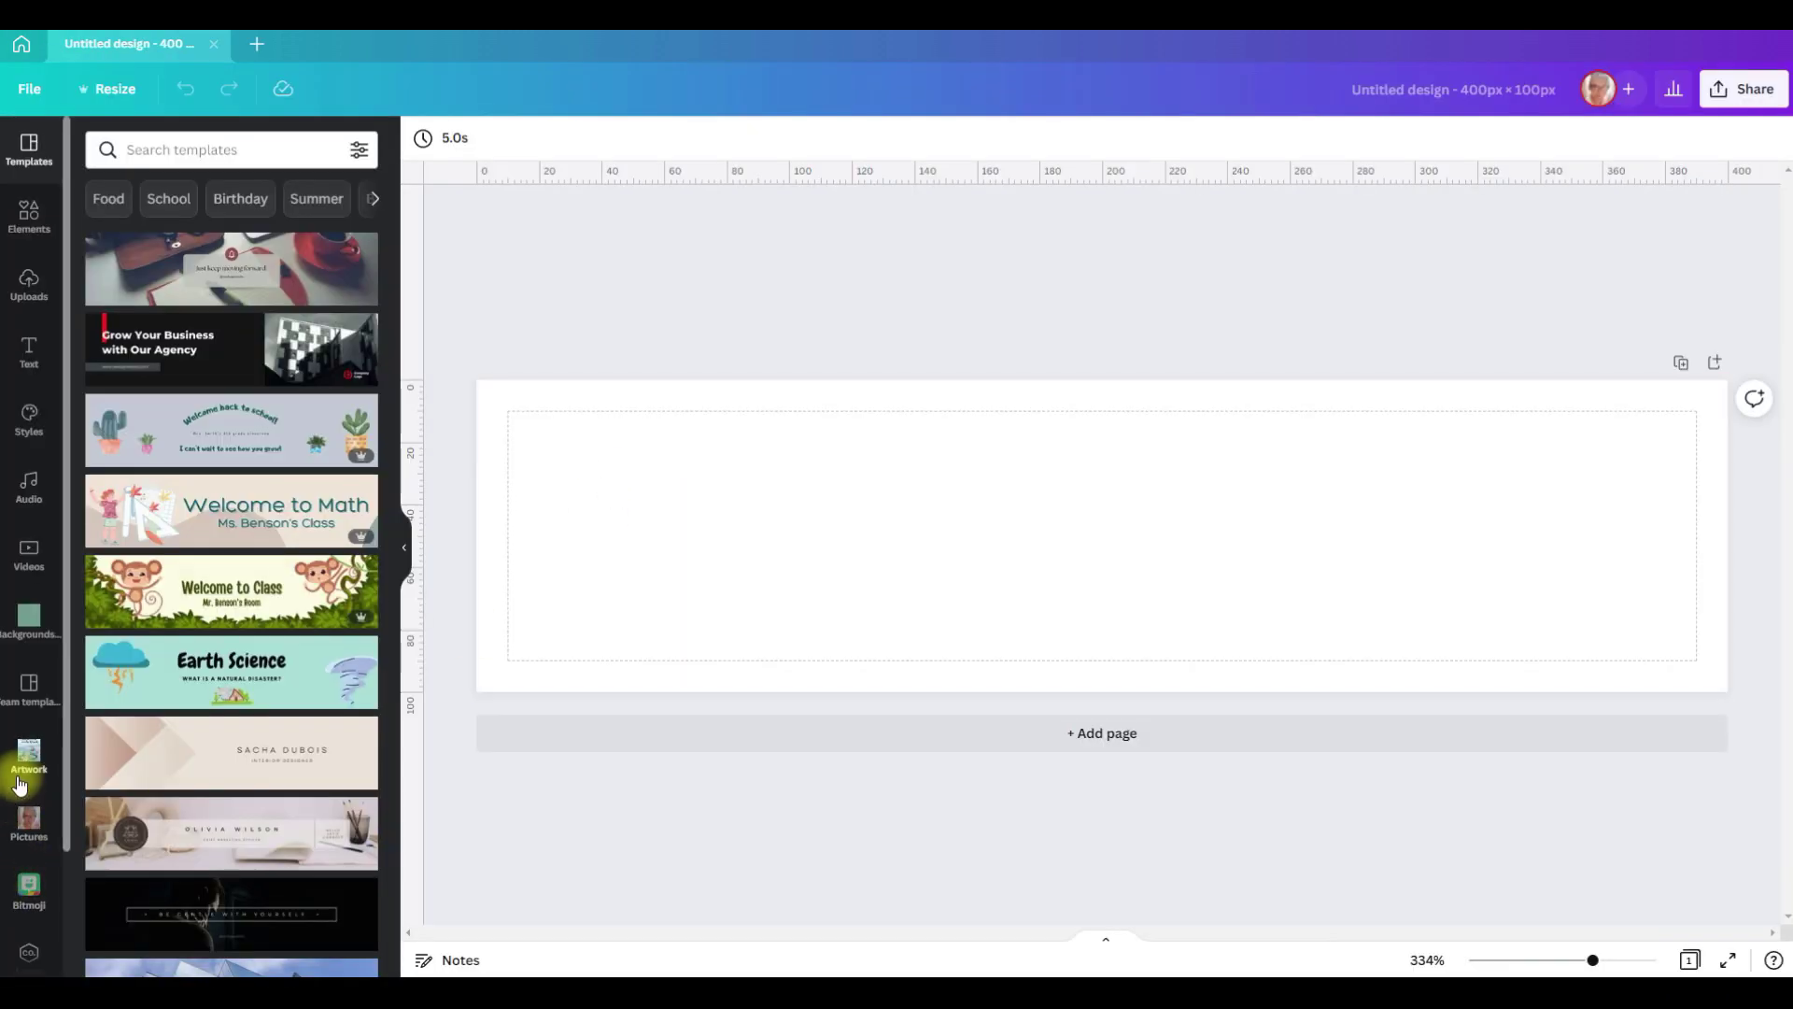
pyautogui.scroll(-2, 28, 696)
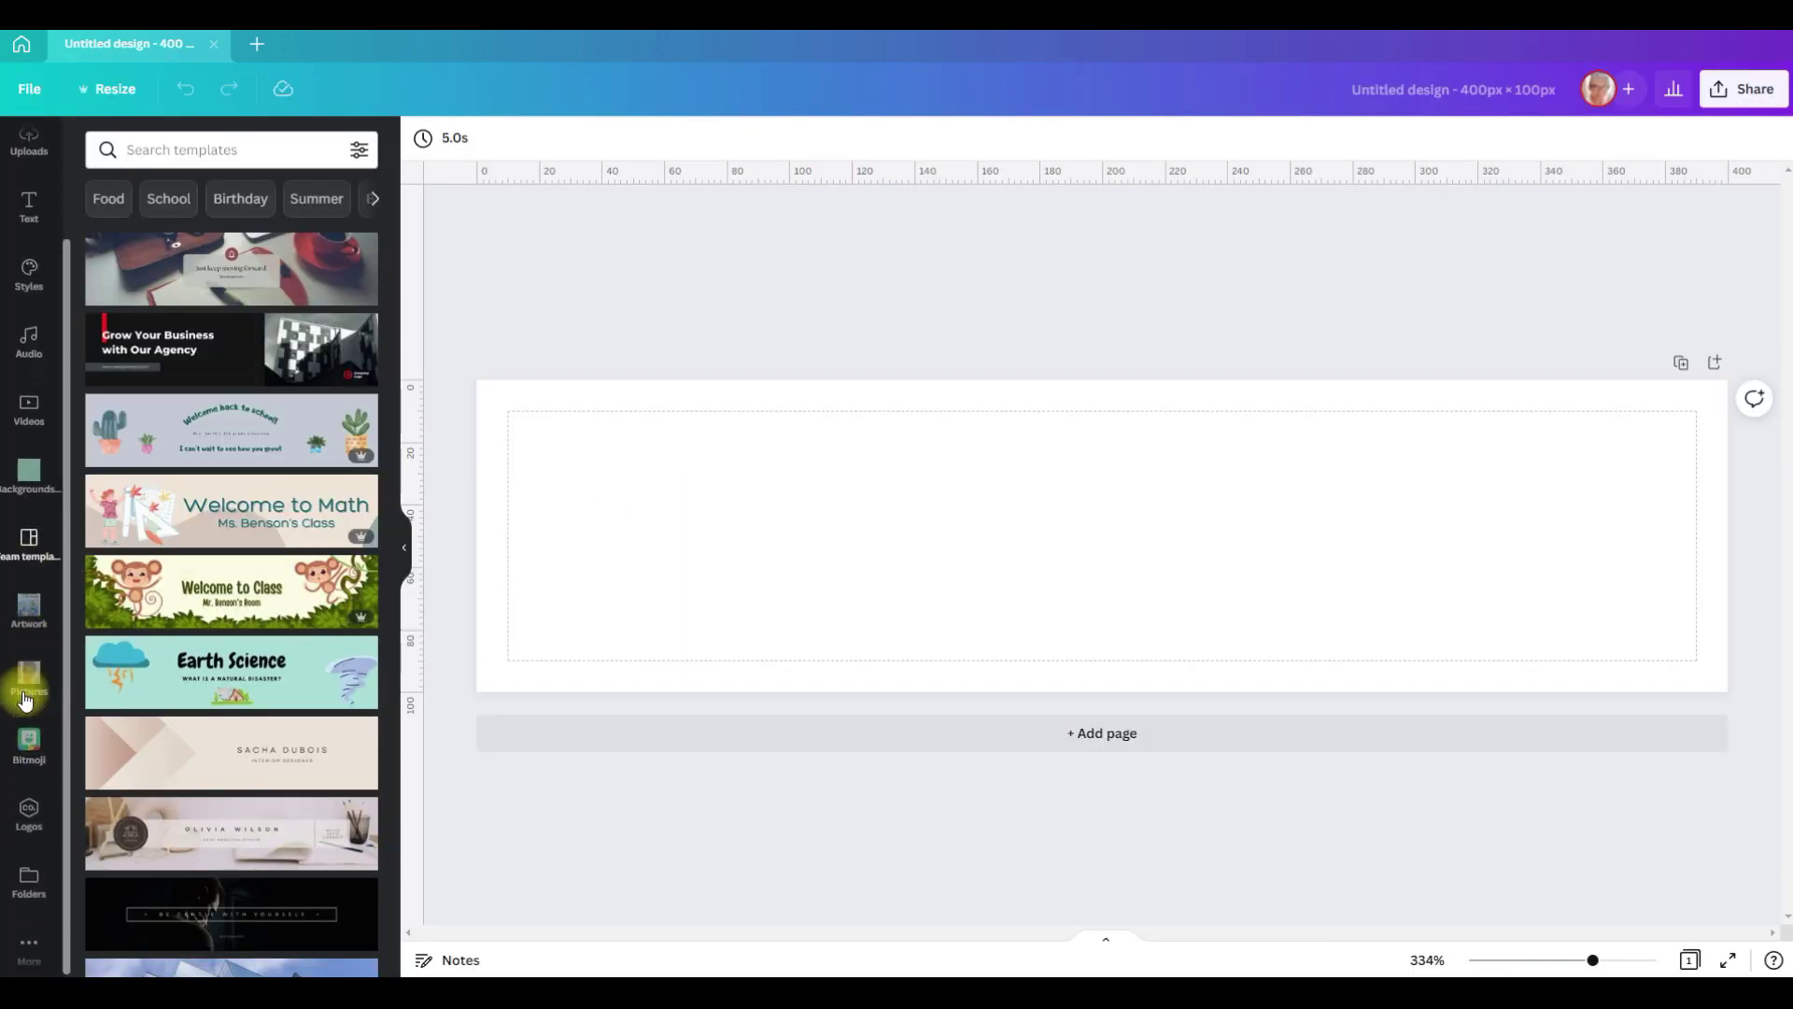
# Step: Place the Office Supplies Nerd logo, shrunk to 96 × 96, at the page's left edge
pyautogui.click(29, 808)
pyautogui.click(108, 273)
pyautogui.moveTo(896, 677); pyautogui.dragTo(854, 658)
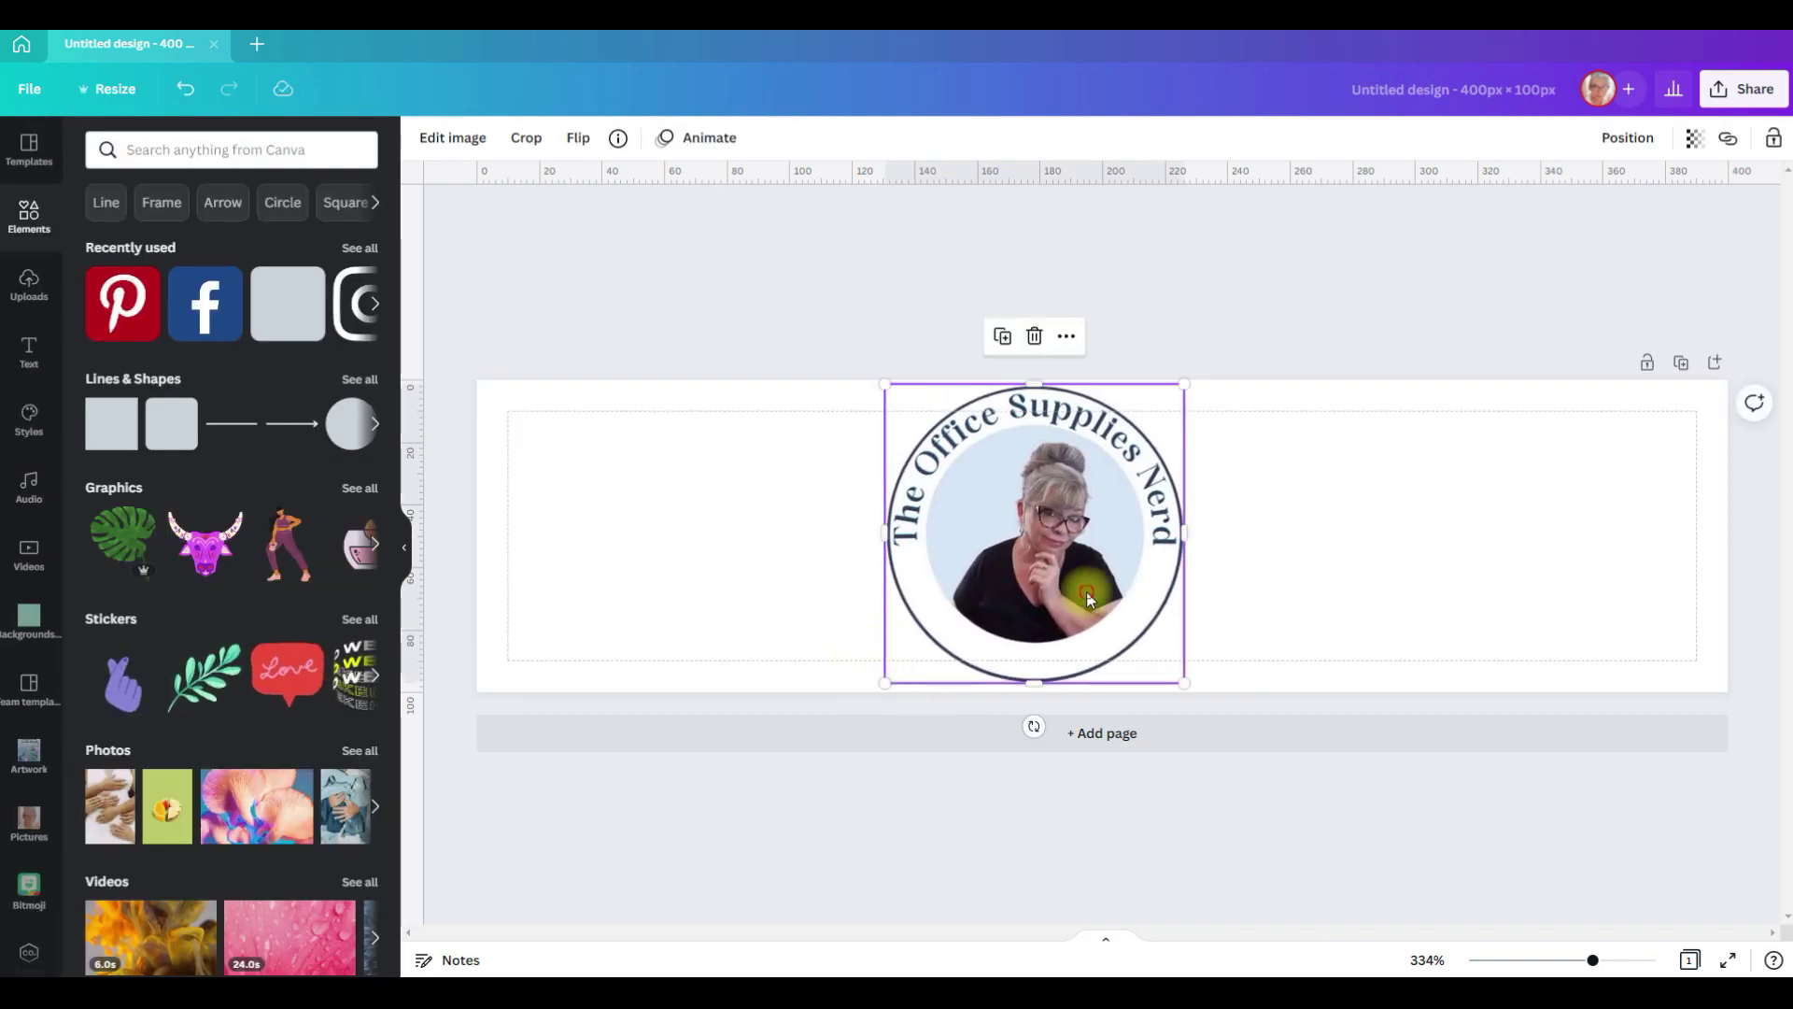
pyautogui.moveTo(1085, 591); pyautogui.dragTo(835, 578)
pyautogui.press('Escape')
pyautogui.click(29, 352)
# Step: Add a heading, set a vertical guide at 107 px beside the logo, and use font size 12
pyautogui.press('t')
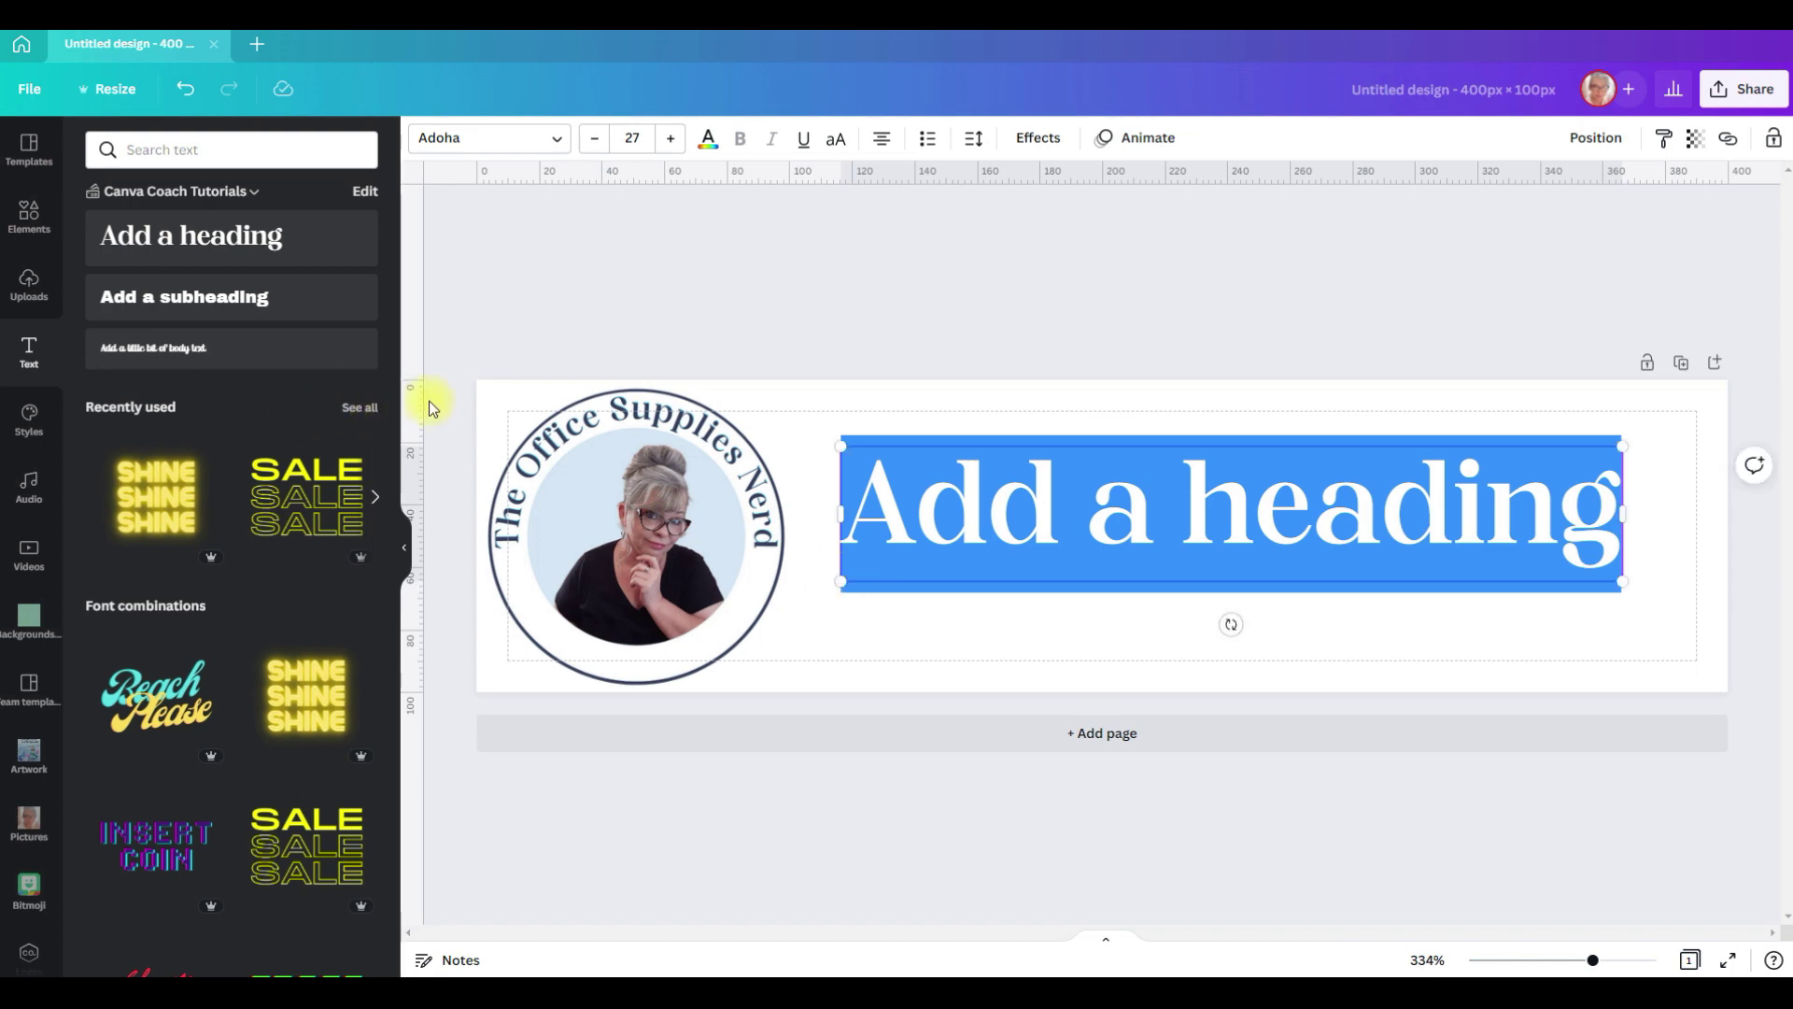
pyautogui.moveTo(418, 400); pyautogui.dragTo(797, 484)
pyautogui.click(632, 137)
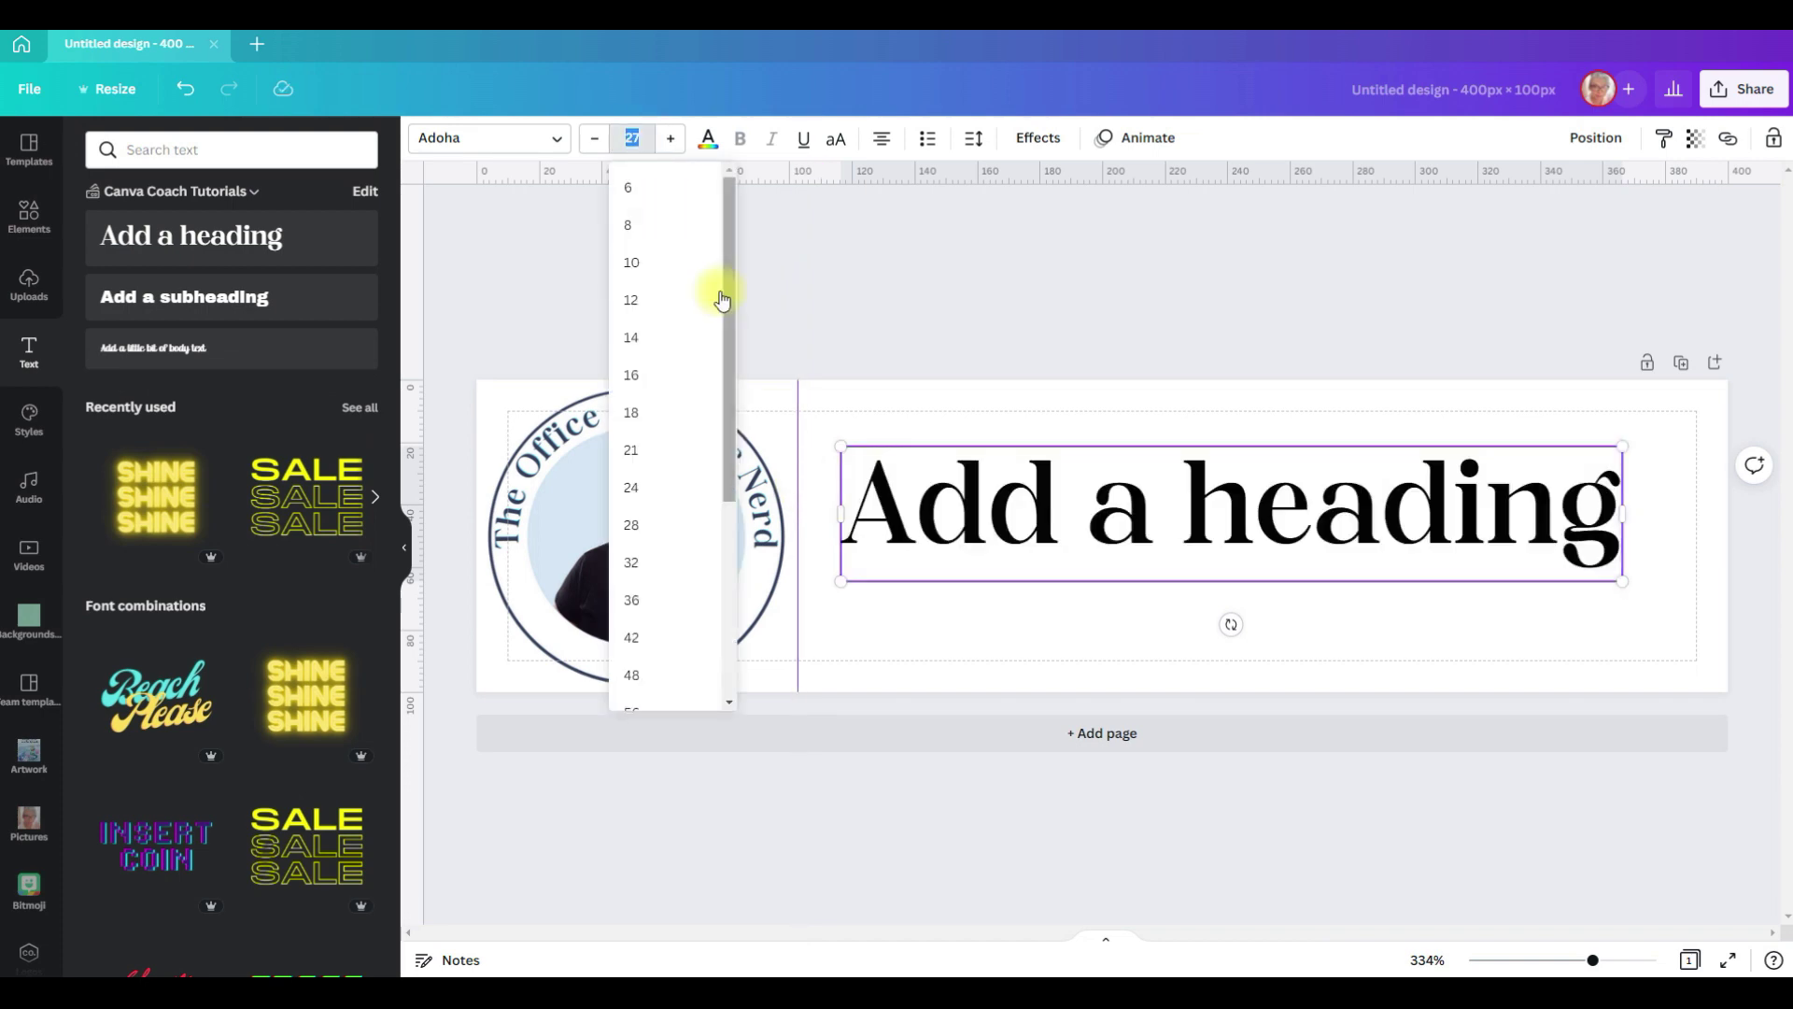
pyautogui.click(665, 297)
# Step: Replace the heading with the owner's full name, enlarge it, move it up, make it navy, and duplicate it below
pyautogui.tripleClick(1129, 482)
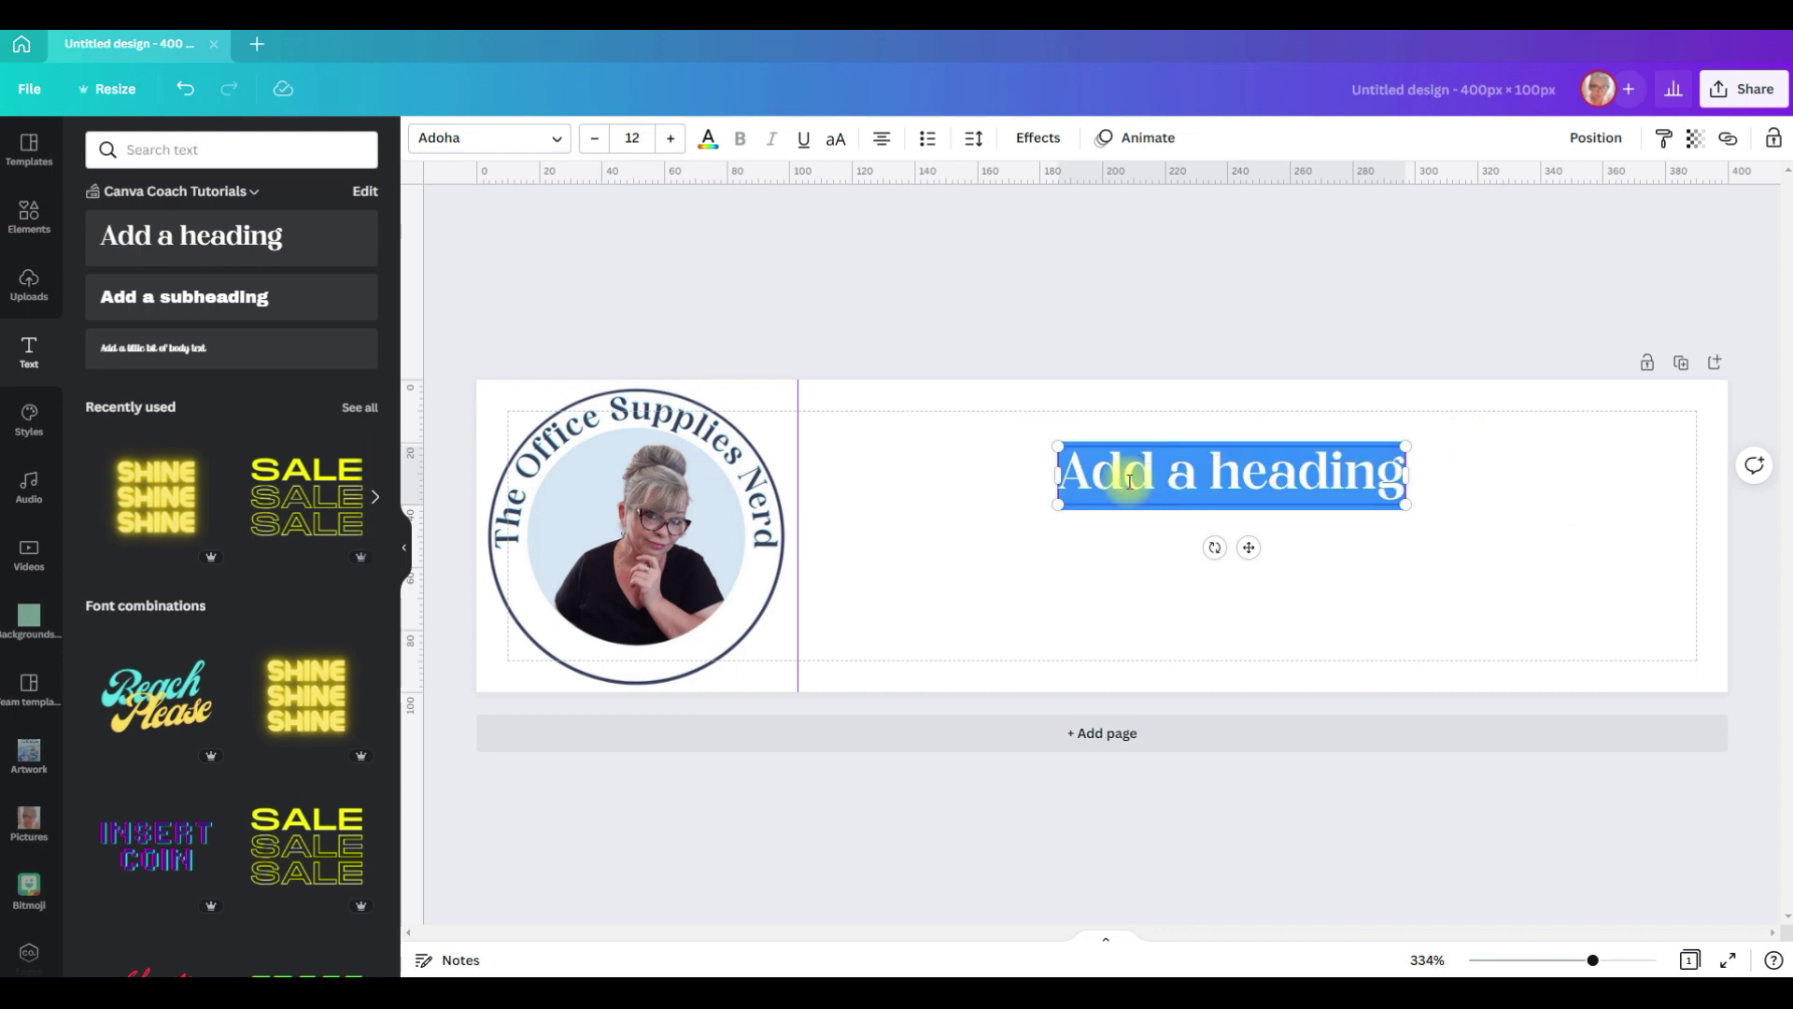
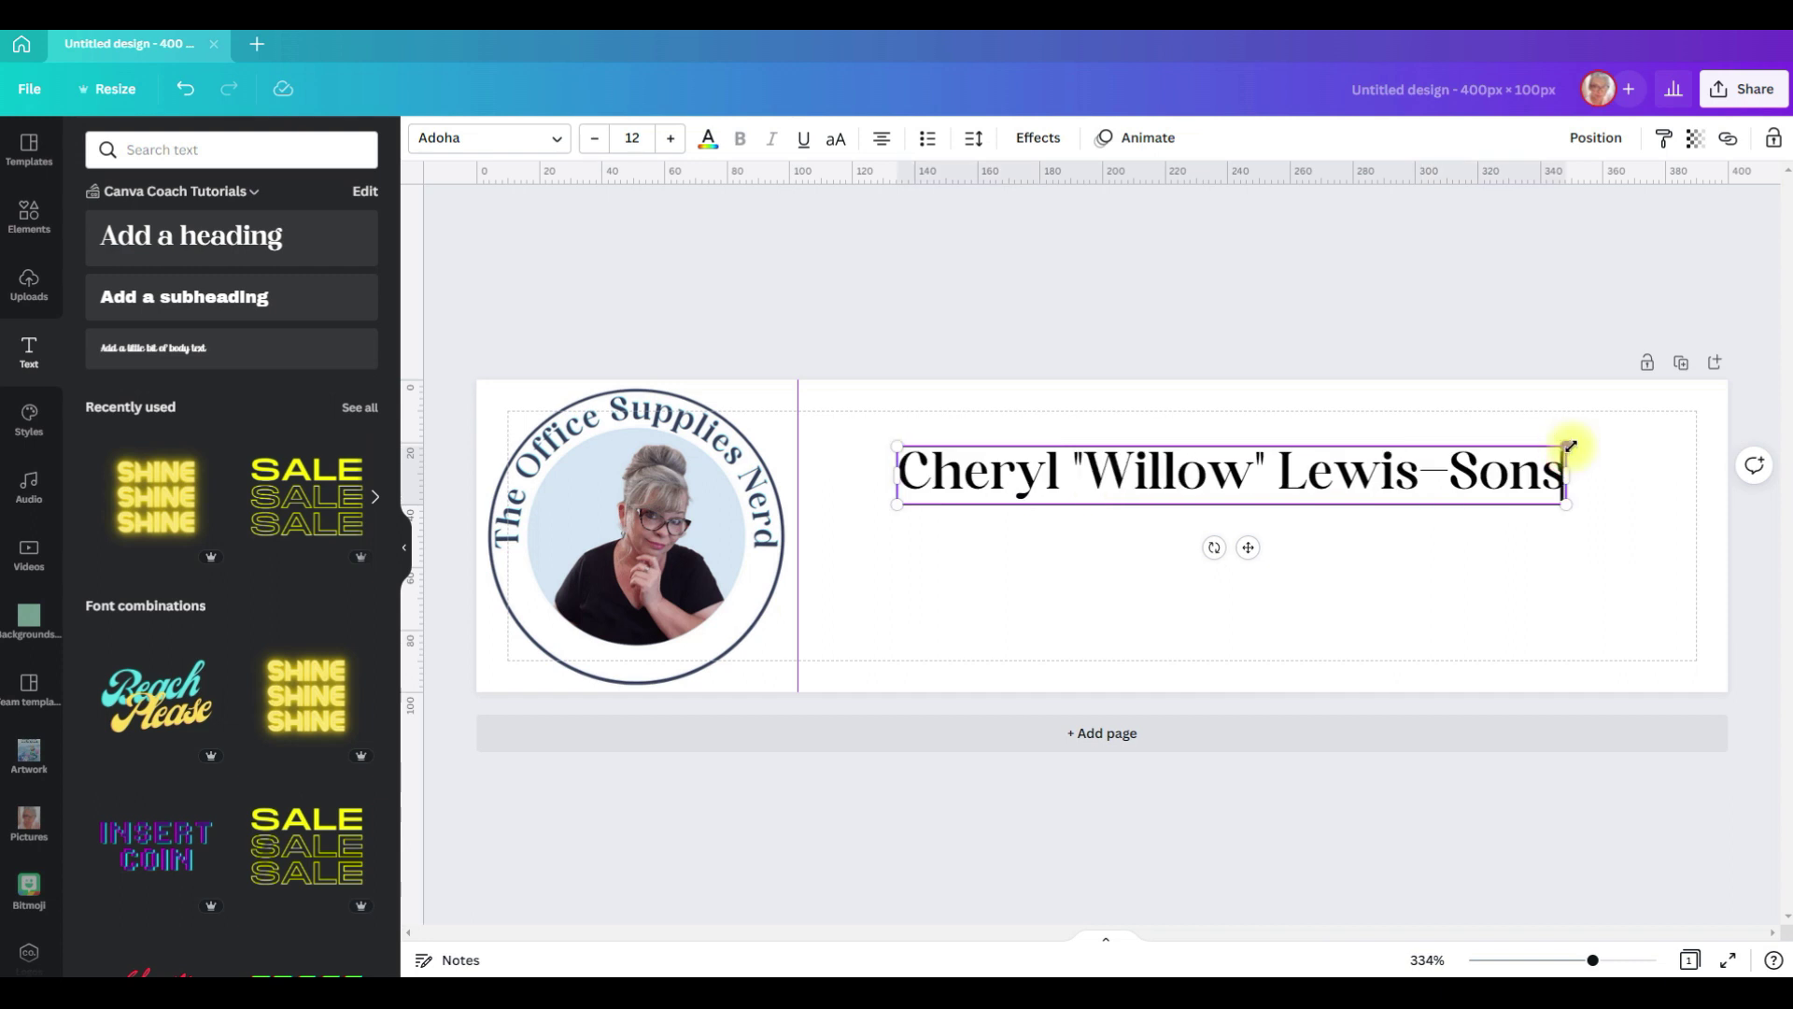
pyautogui.moveTo(1569, 446); pyautogui.dragTo(1716, 416)
pyautogui.moveTo(1320, 496); pyautogui.dragTo(1295, 474)
pyautogui.click(708, 140)
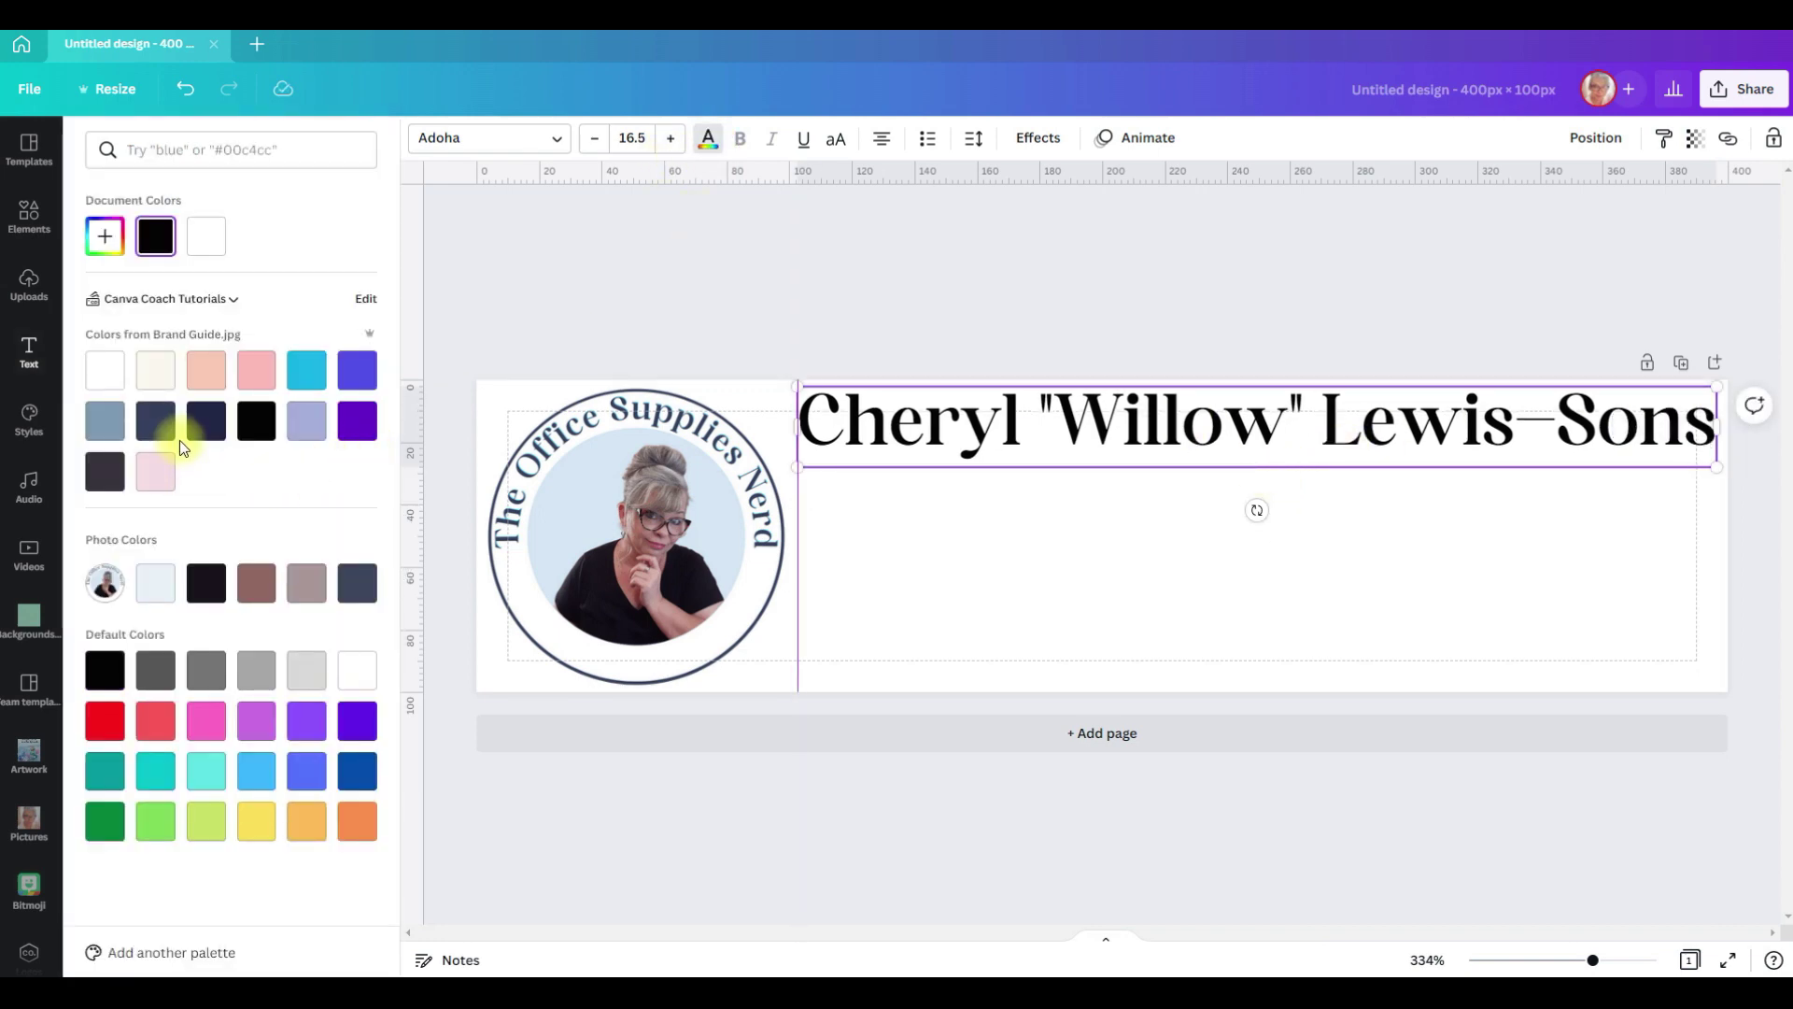
pyautogui.click(154, 418)
pyautogui.click(1141, 432)
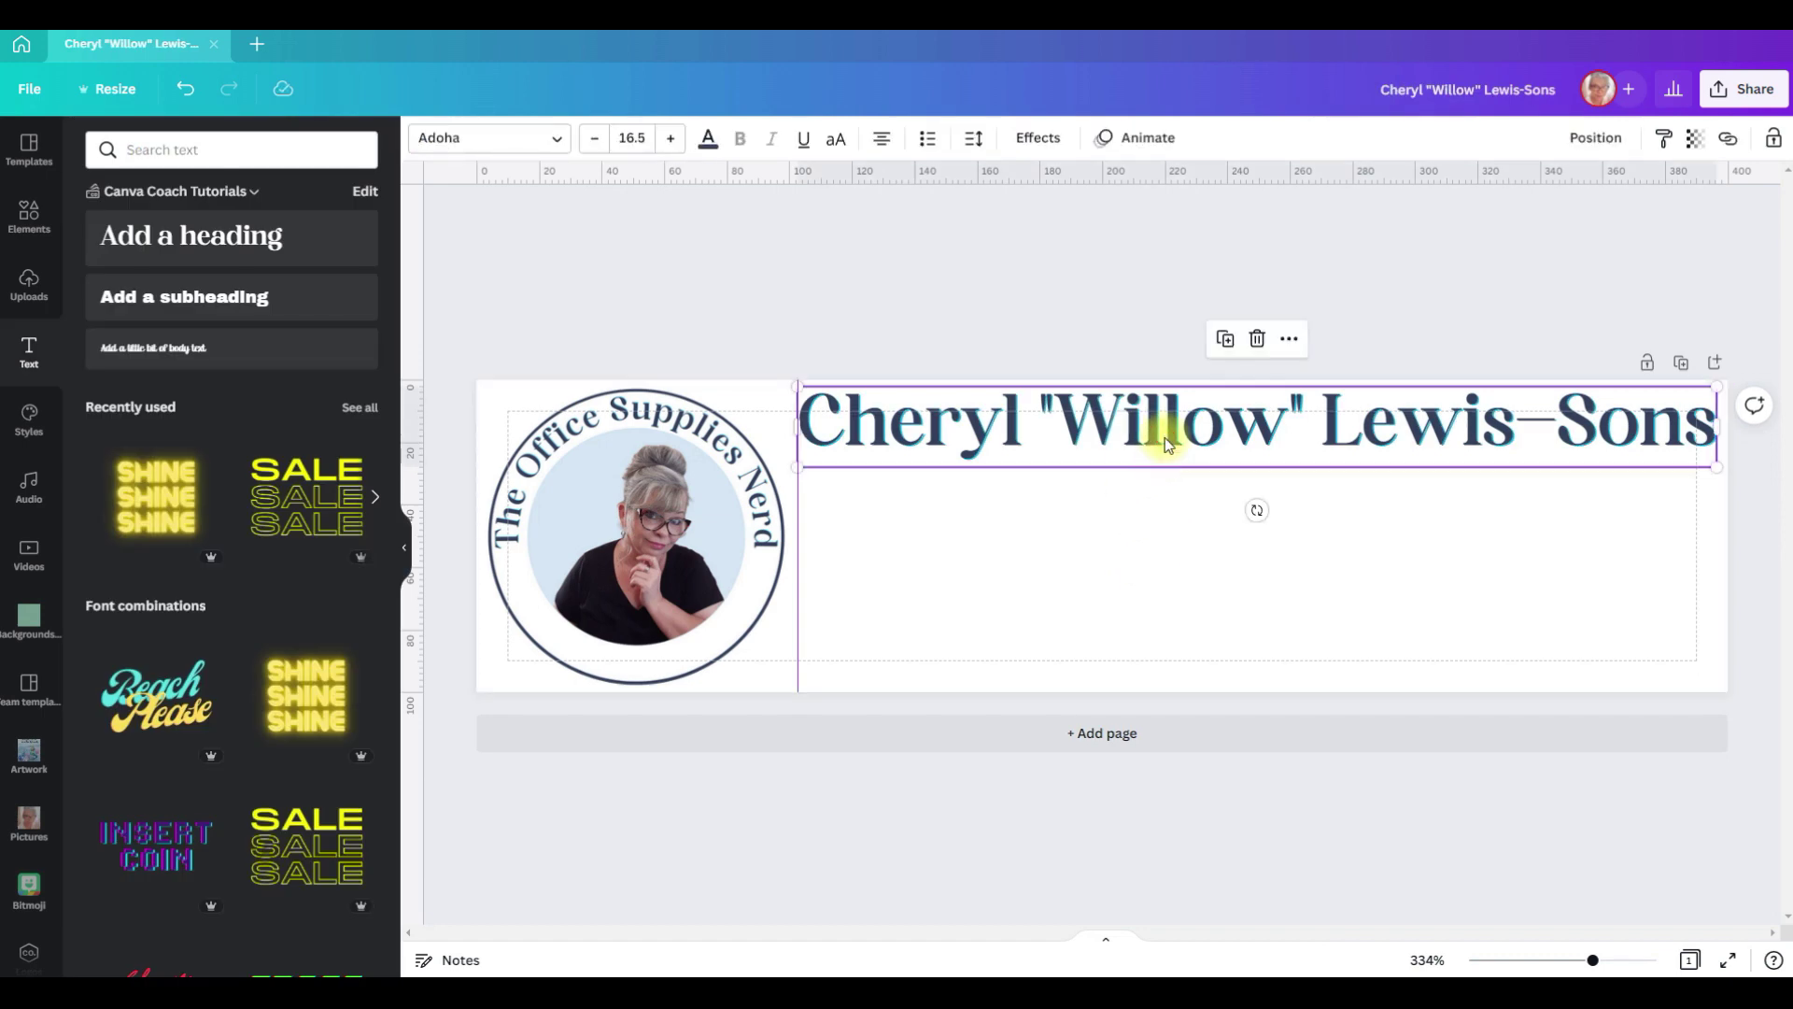
pyautogui.moveTo(1163, 437); pyautogui.dragTo(1211, 502)
# Step: Change the copied line's text to 'Content Creator | Product Designer'
pyautogui.doubleClick(1211, 502)
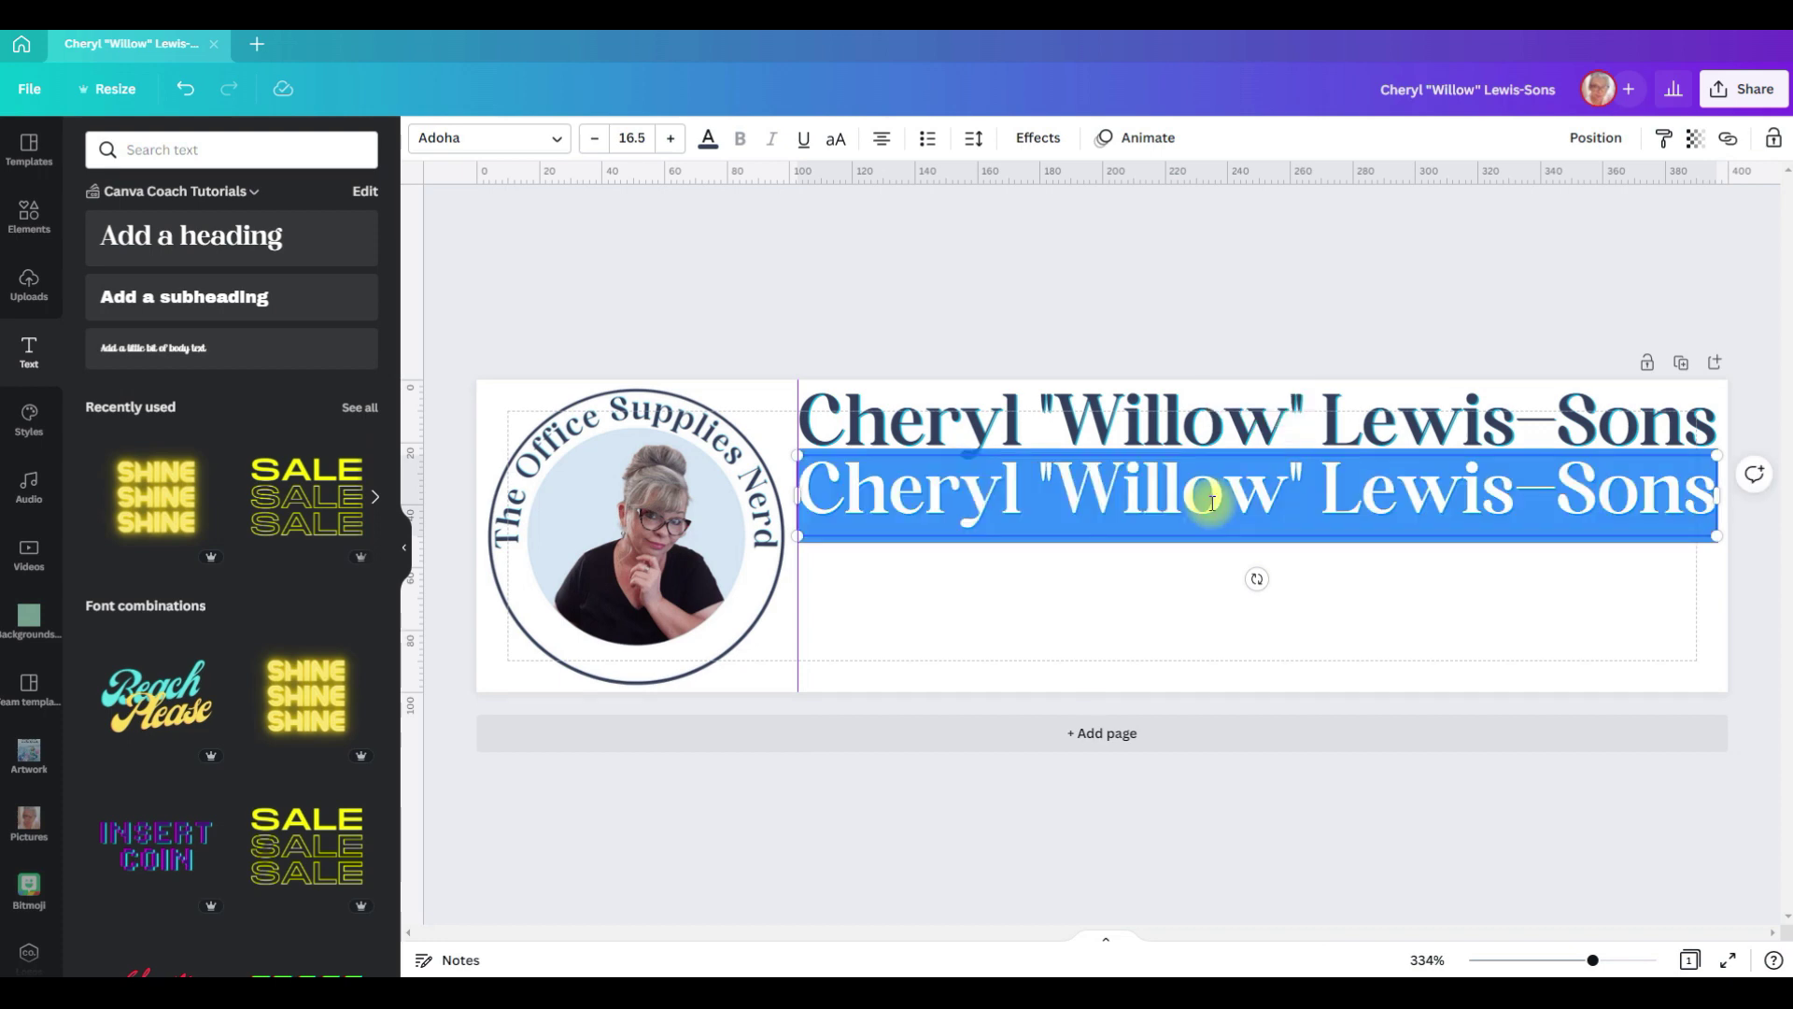
pyautogui.write('Content Creator')
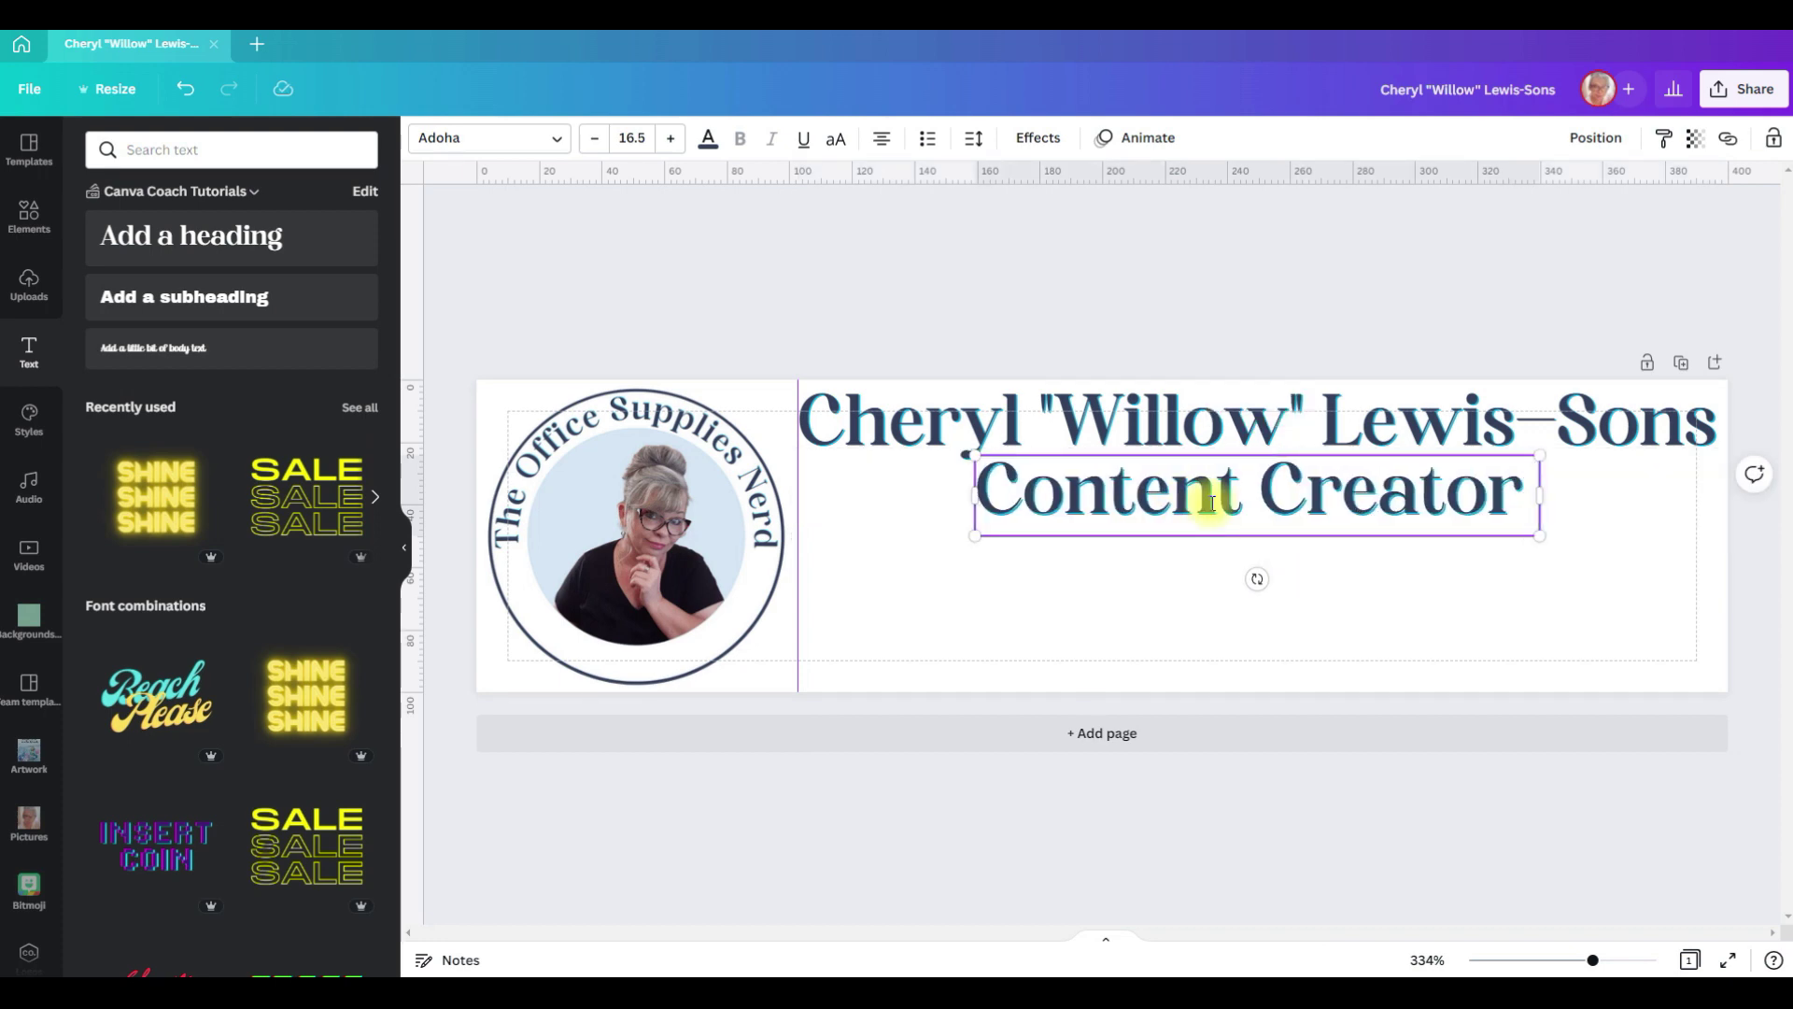
pyautogui.write('| Product Designer')
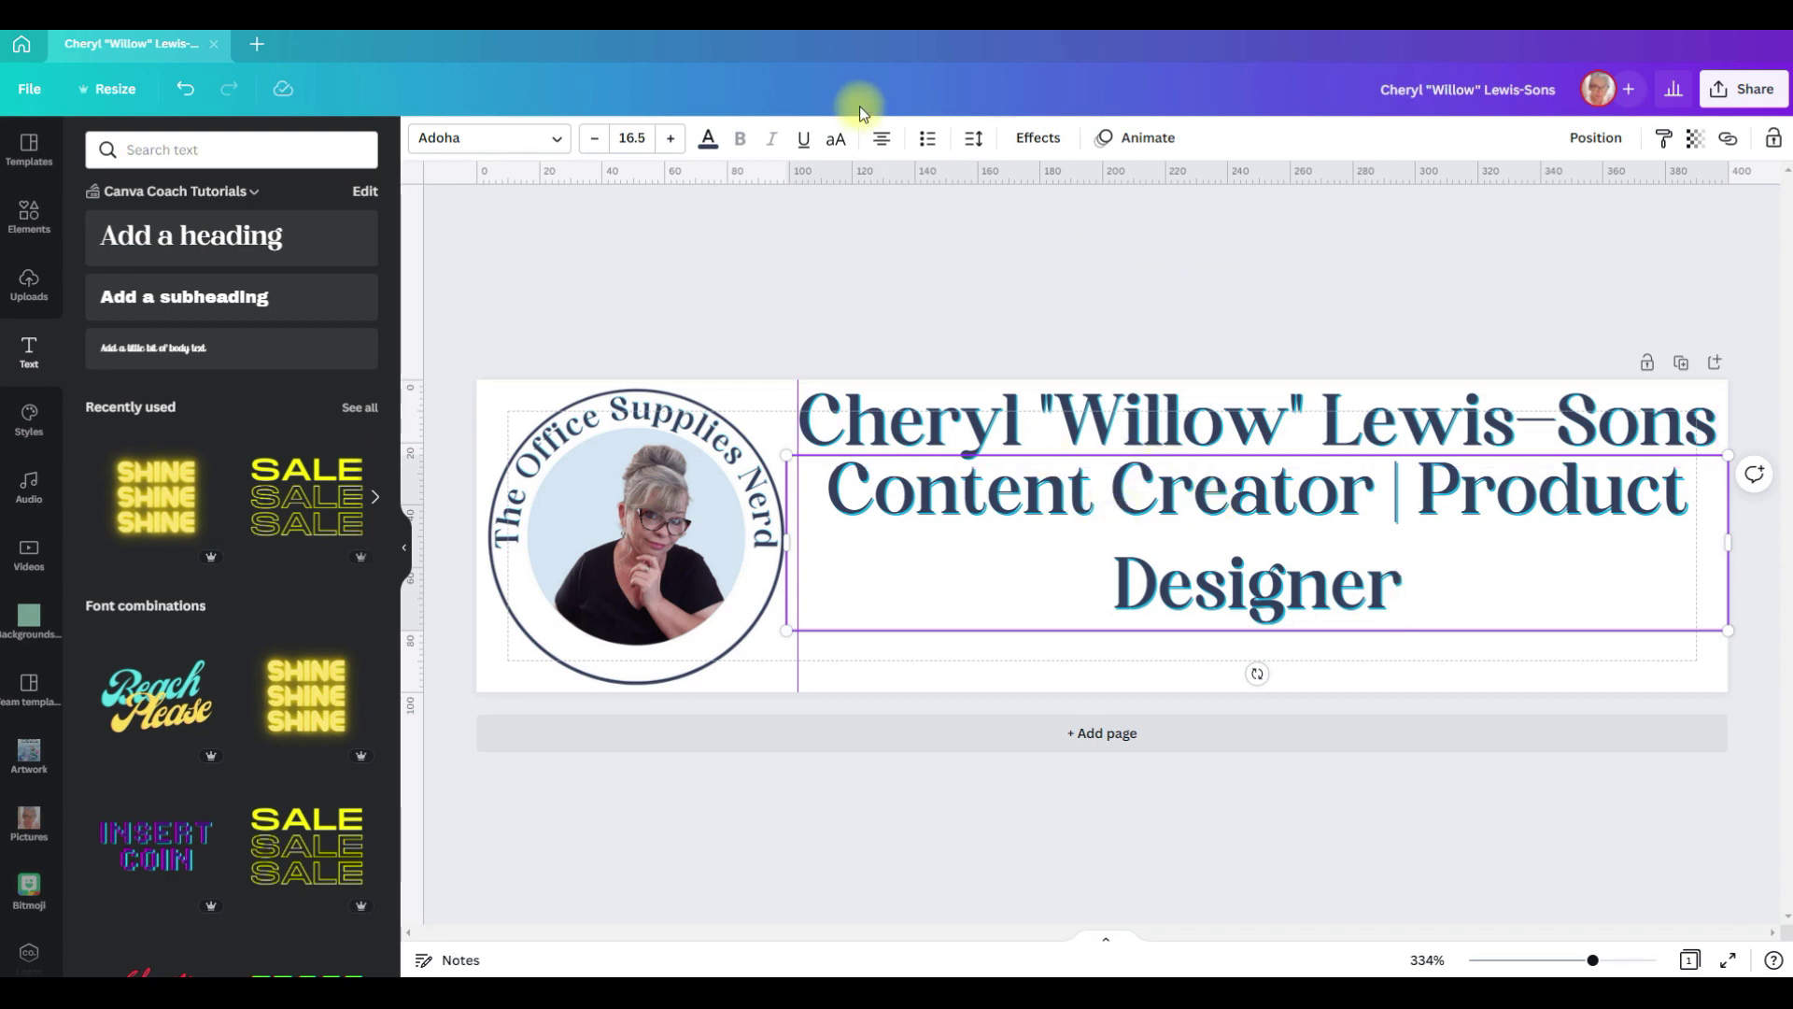
# Step: Left-align the subtitle at size 12.5, lined up with the heading's left edge
pyautogui.click(881, 149)
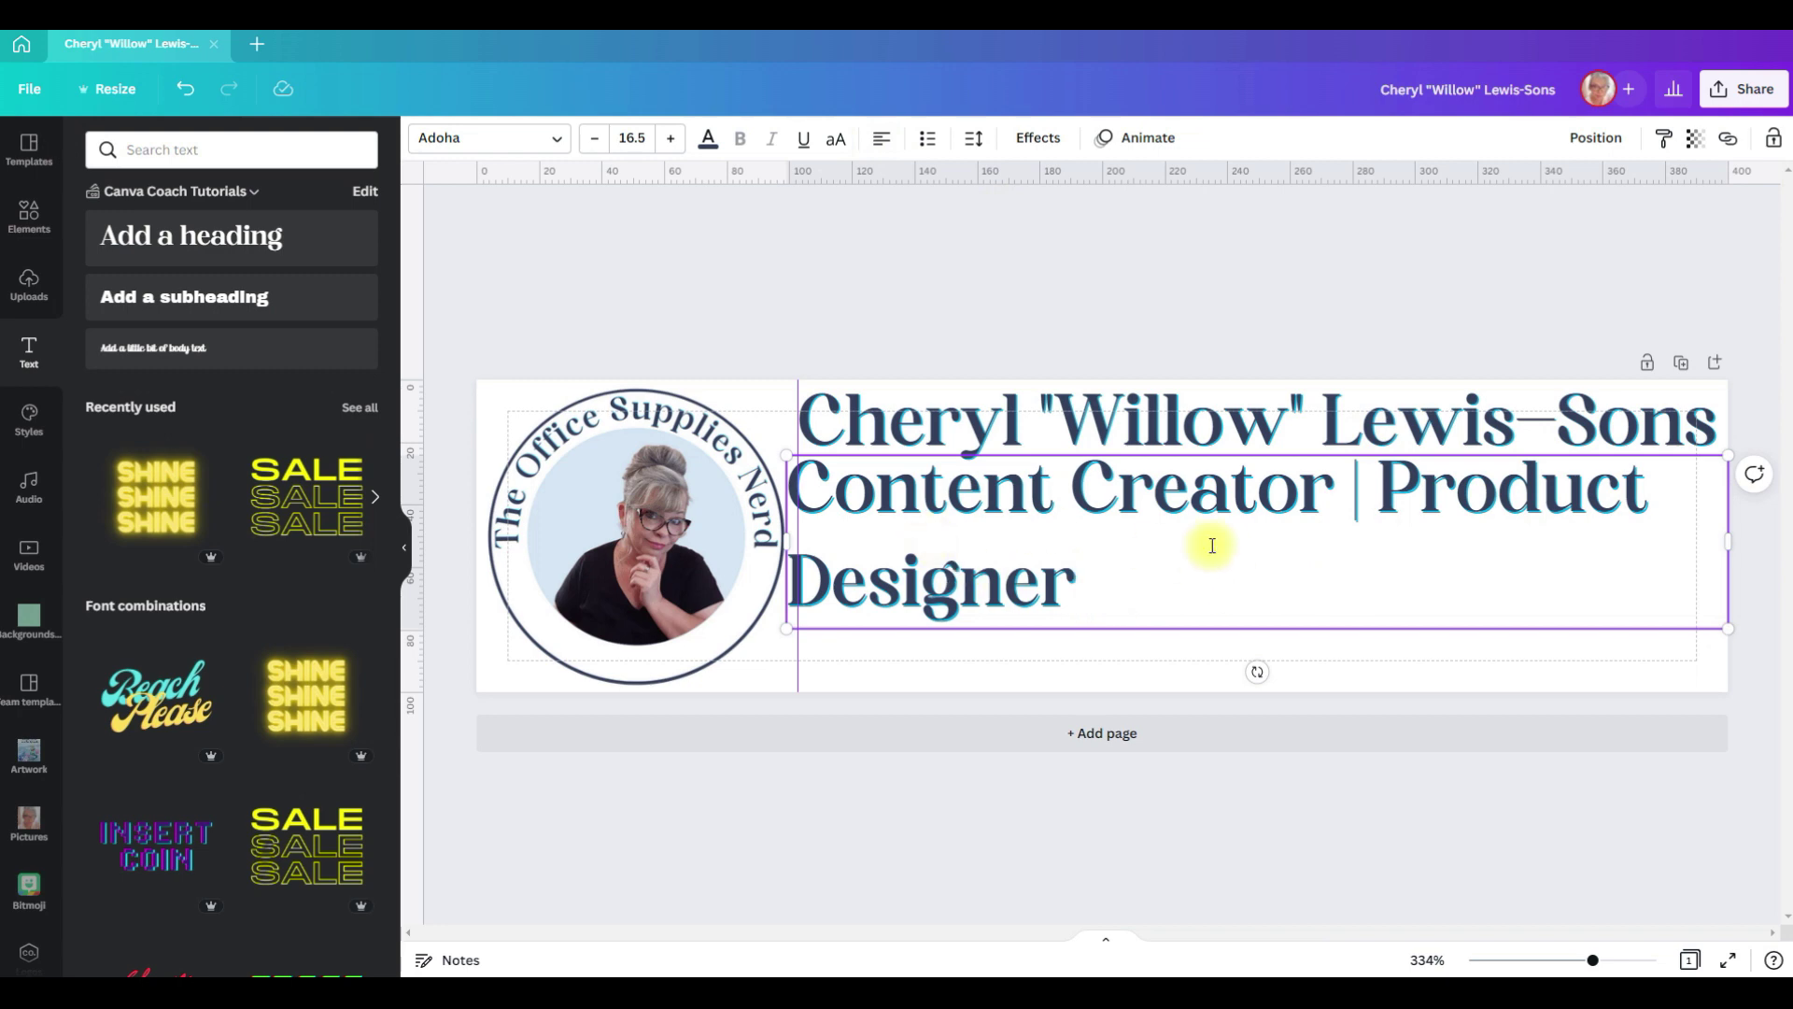
pyautogui.click(594, 138)
pyautogui.click(594, 138)
pyautogui.click(594, 138)
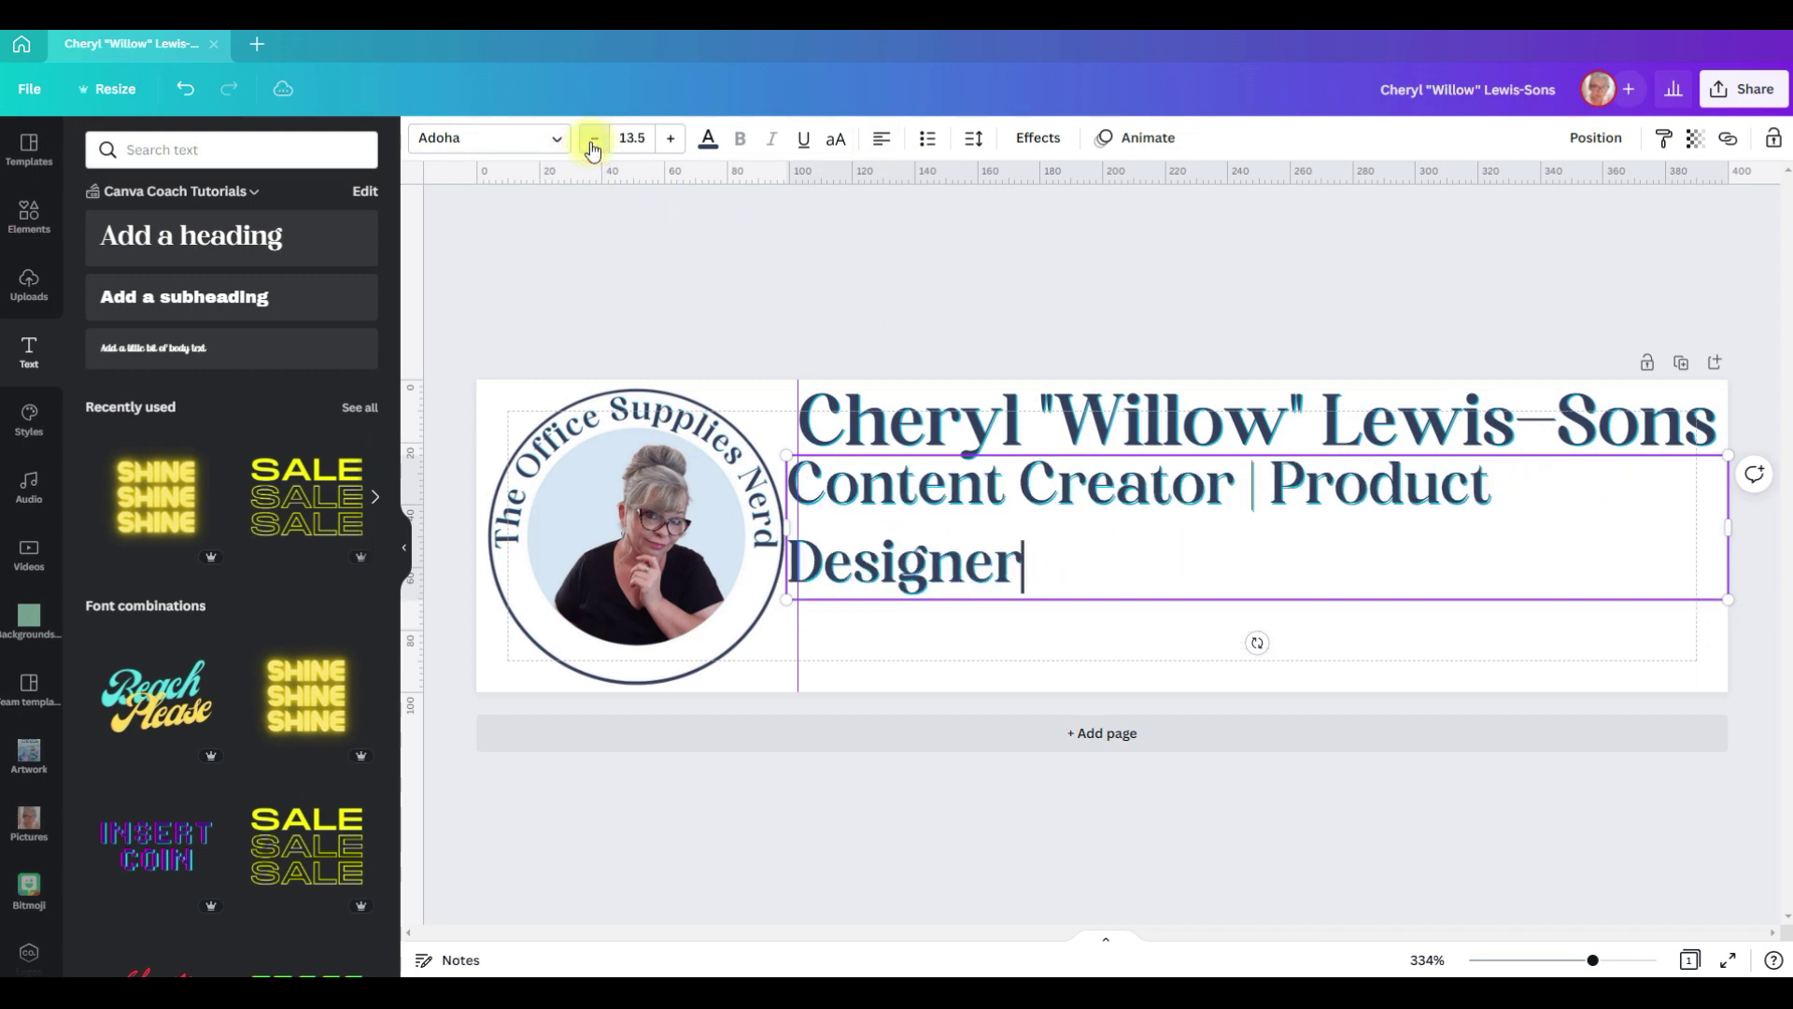
pyautogui.click(594, 138)
pyautogui.moveTo(1011, 516); pyautogui.dragTo(1022, 516)
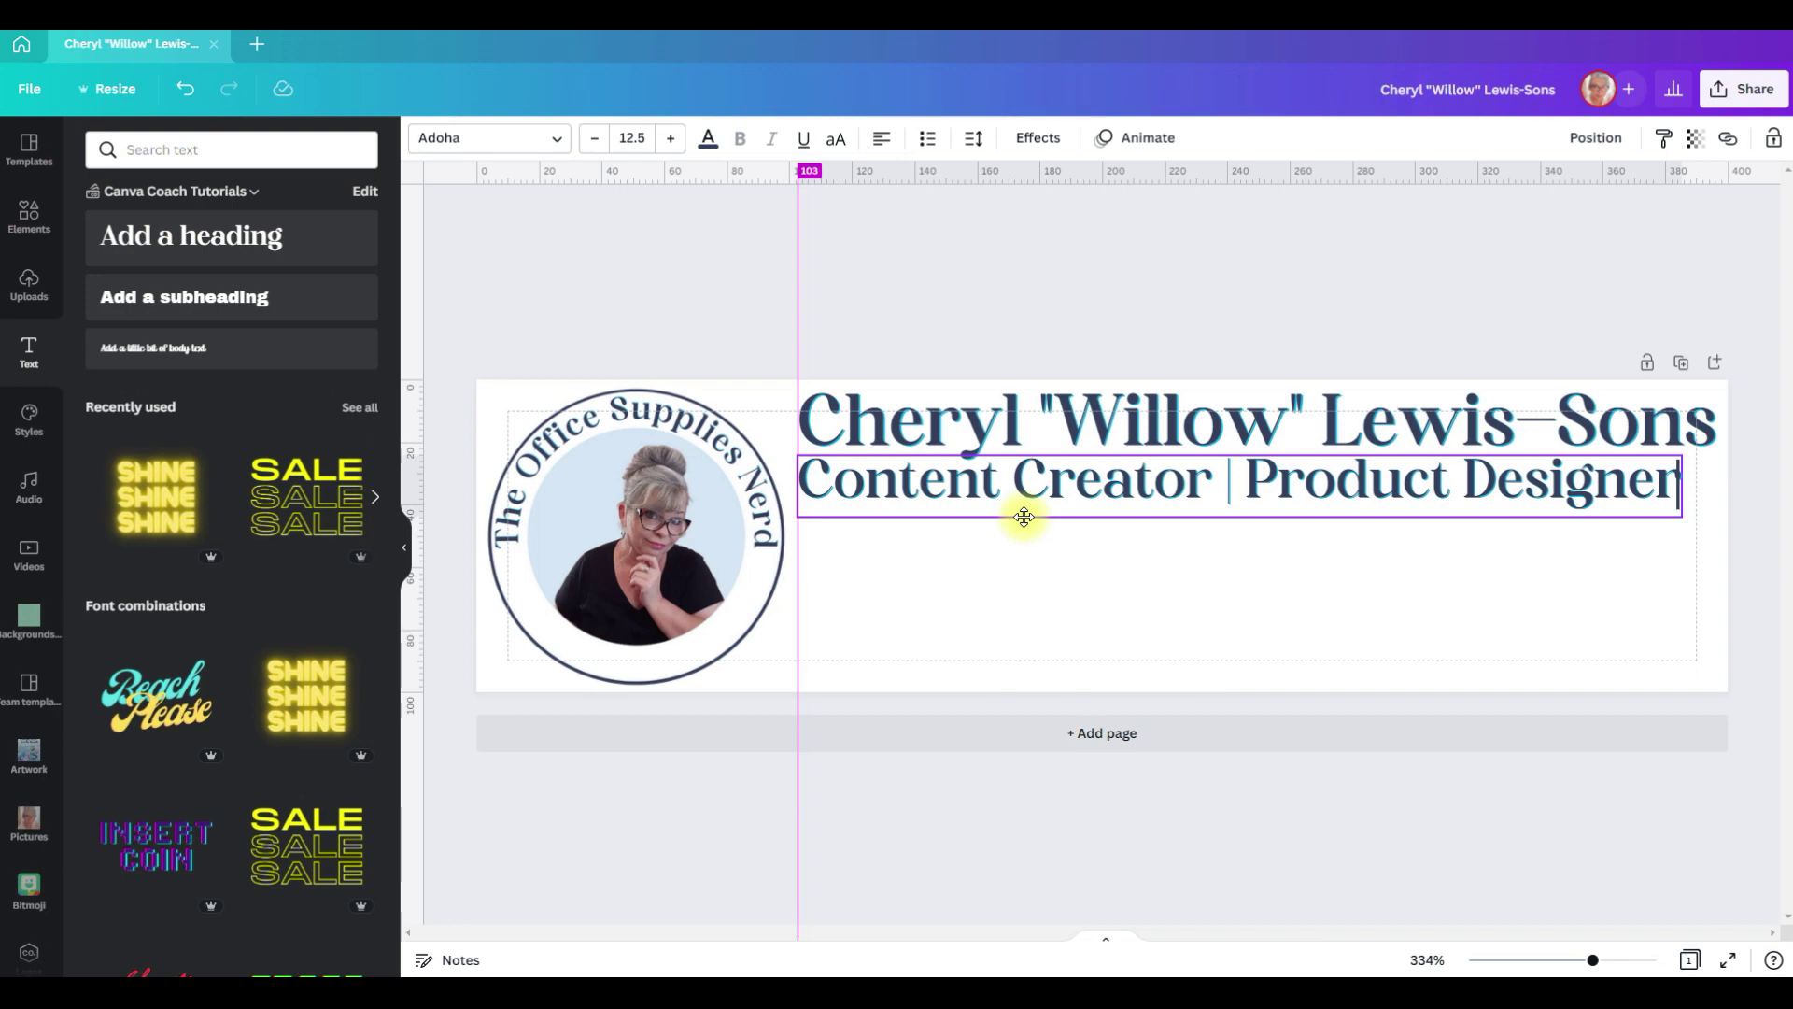
pyautogui.click(1298, 632)
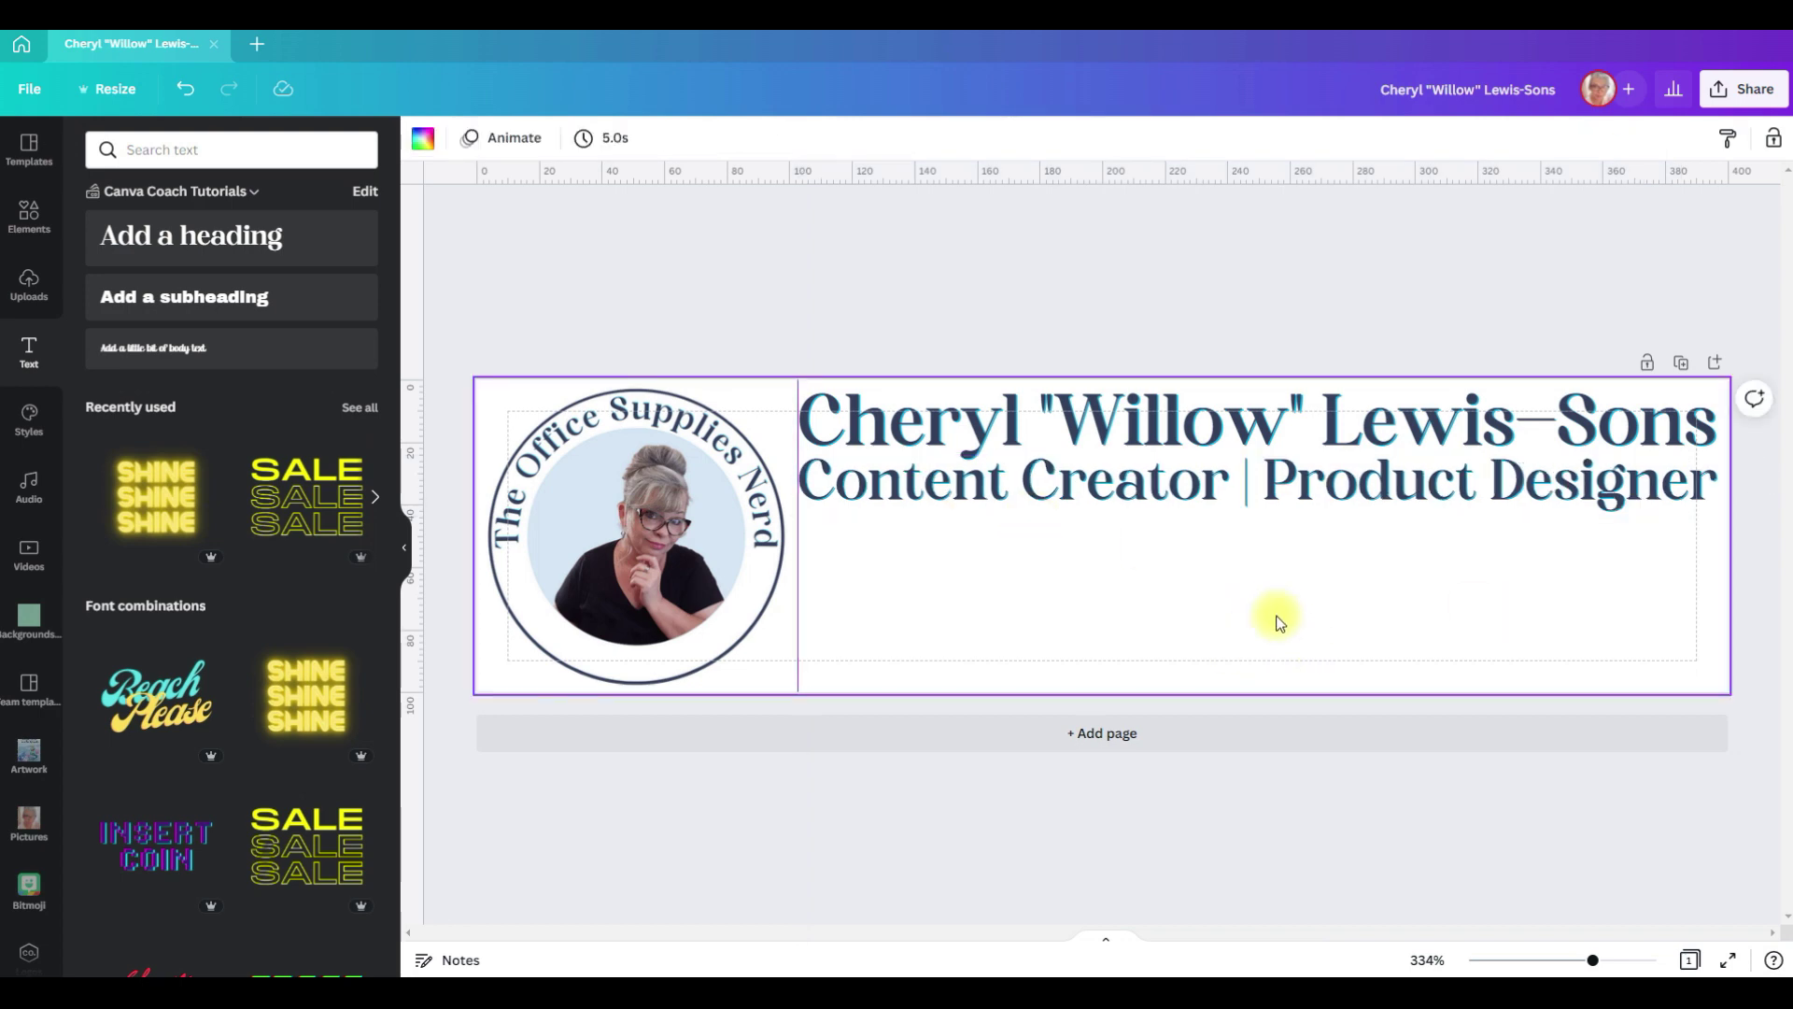
# Step: Search elements for 'website icon' and place a line globe below the job title at left
pyautogui.click(28, 214)
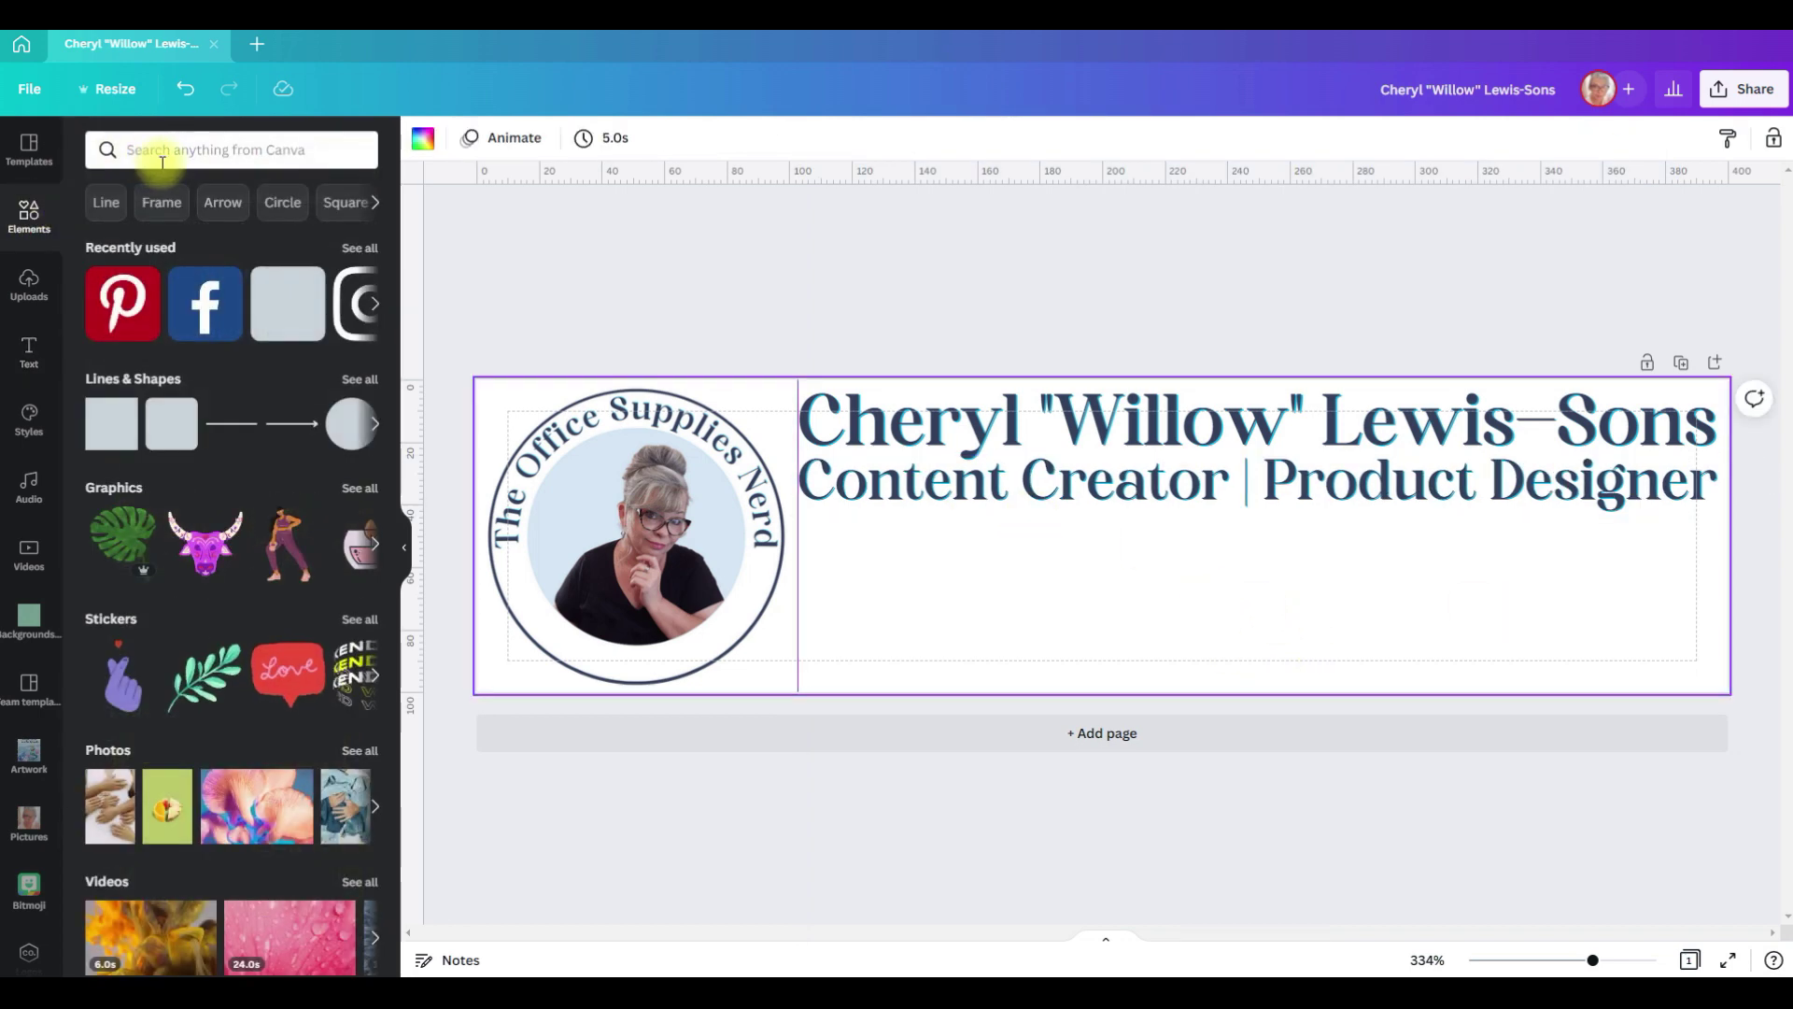
pyautogui.click(171, 149)
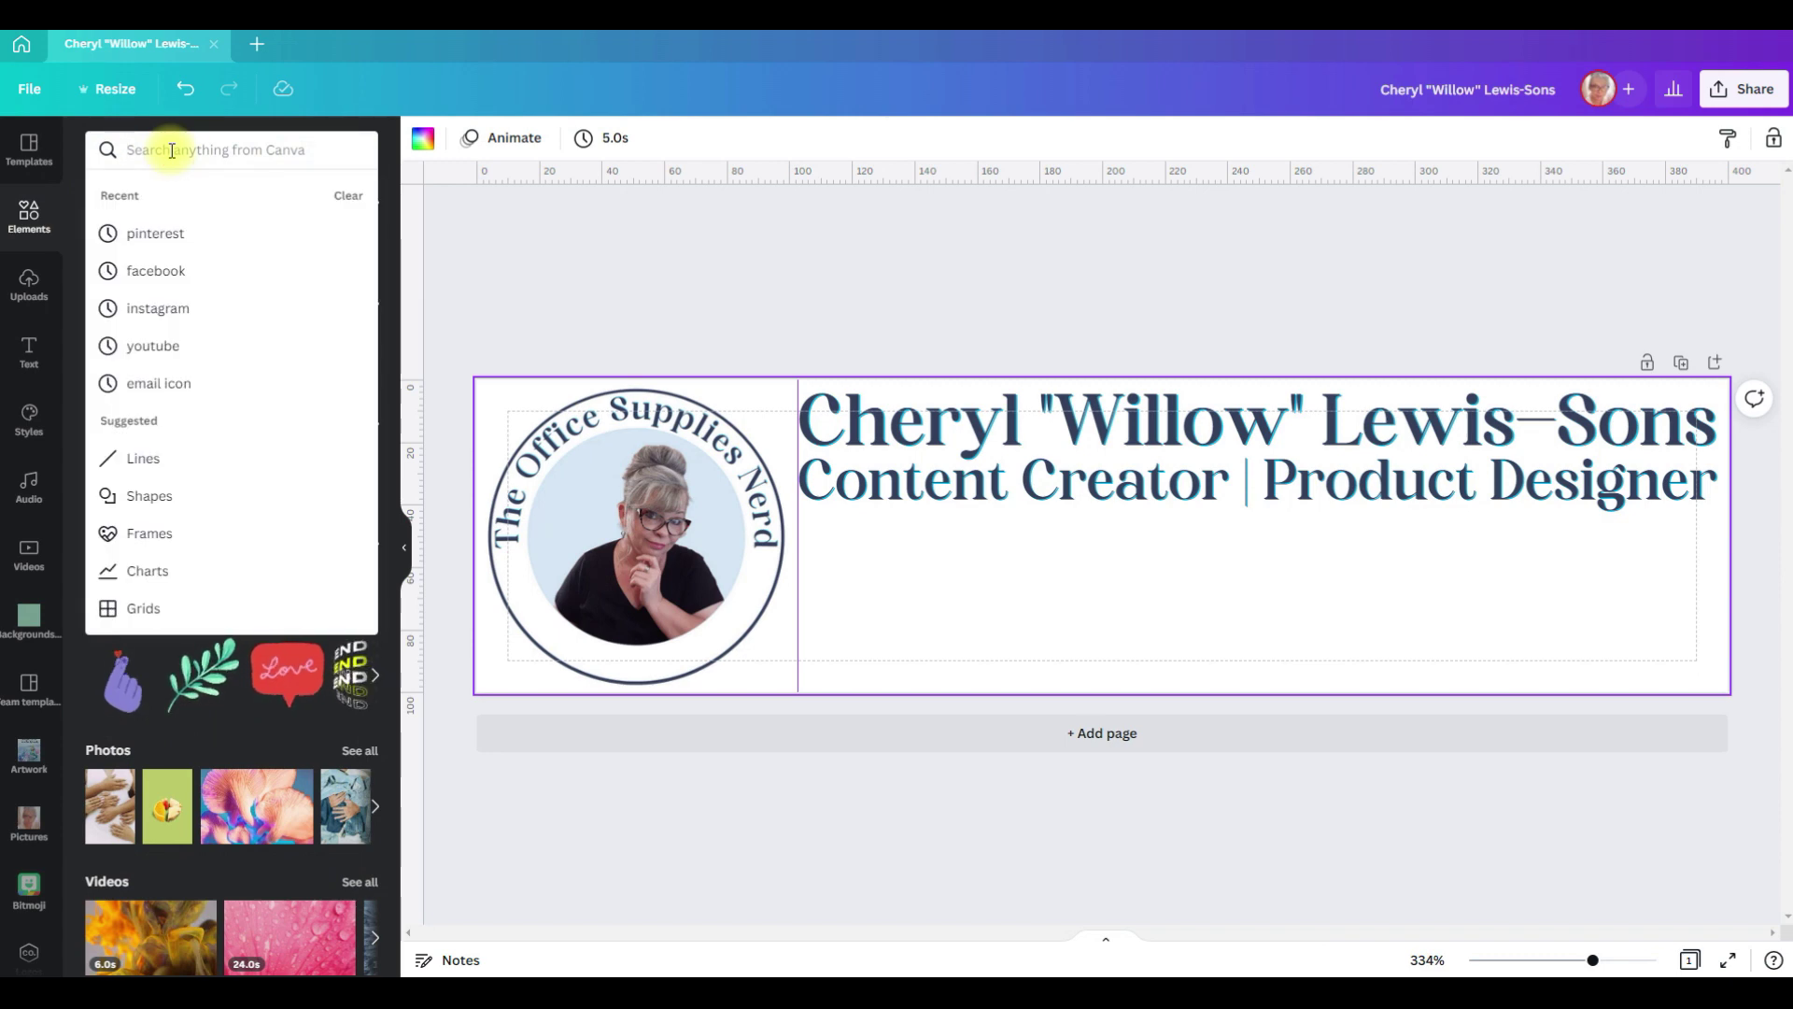
pyautogui.write('website icon')
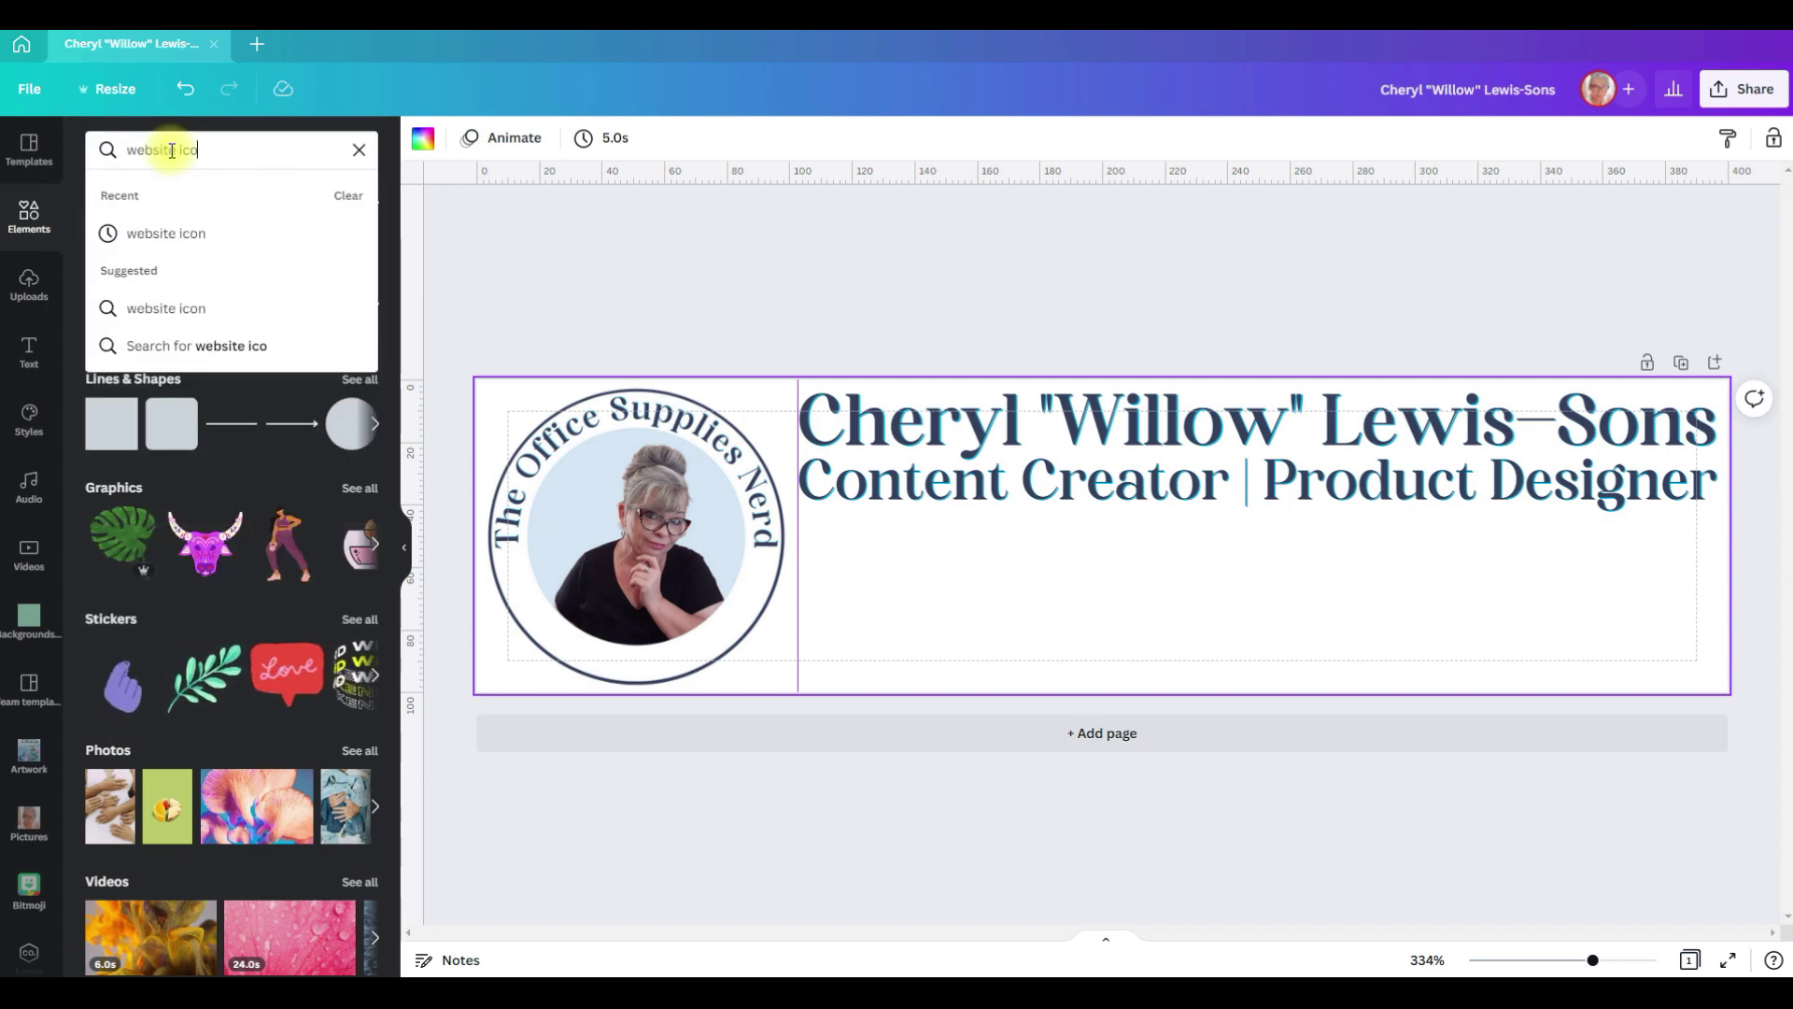
pyautogui.press('Return')
pyautogui.scroll(-3, 148, 607)
pyautogui.click(325, 602)
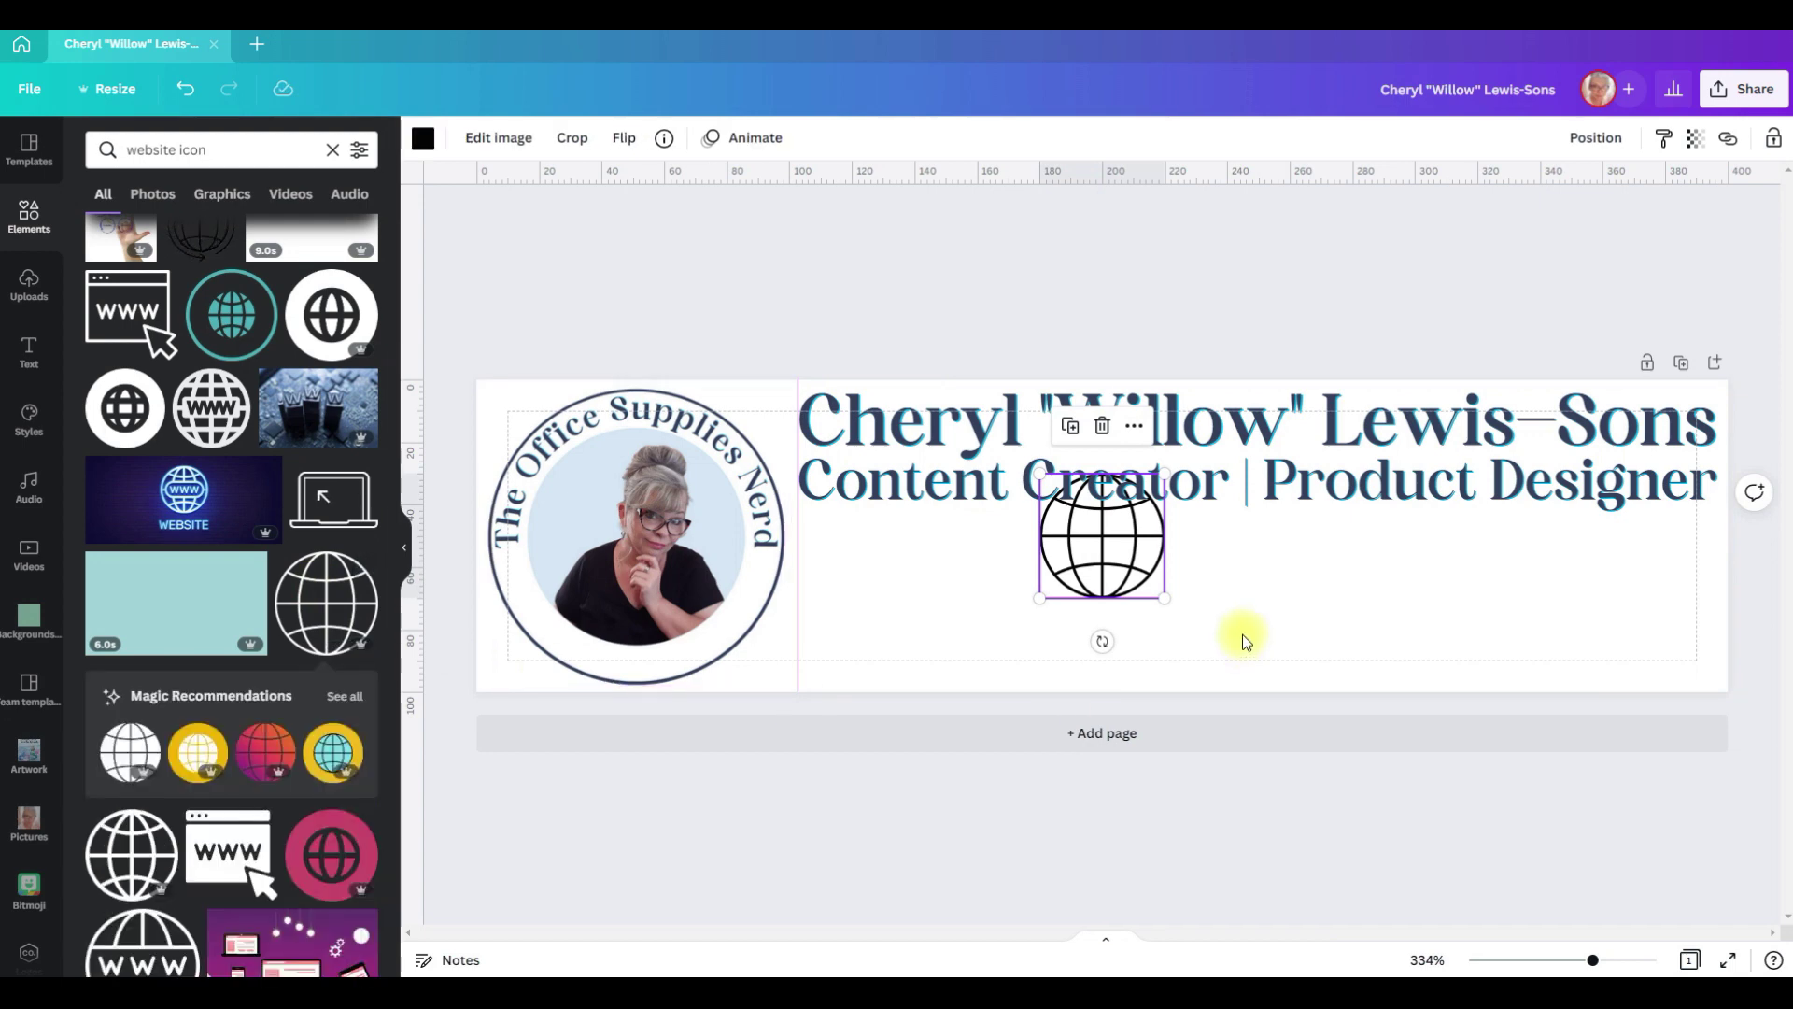
pyautogui.moveTo(1126, 572); pyautogui.dragTo(880, 597)
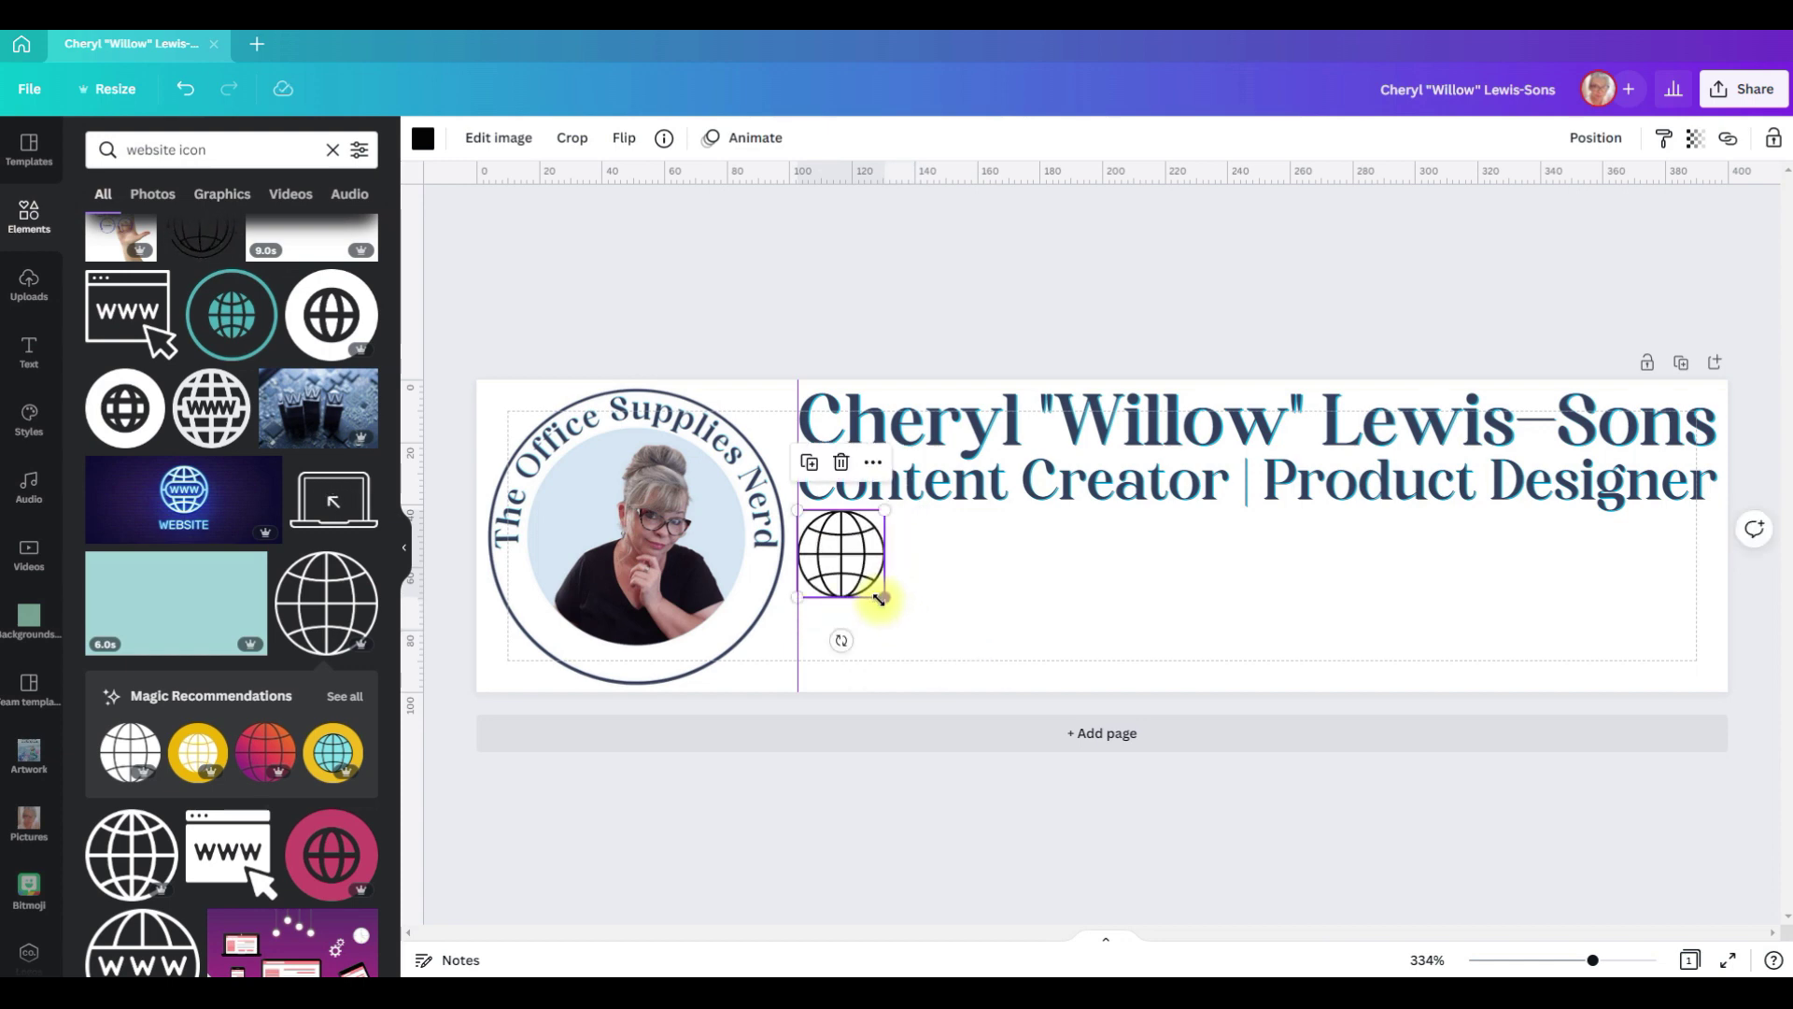
# Step: Shrink the globe to about 29 × 29 and recolour it teal from the brand colours
pyautogui.click(888, 615)
pyautogui.click(878, 591)
pyautogui.moveTo(882, 595); pyautogui.dragTo(881, 594)
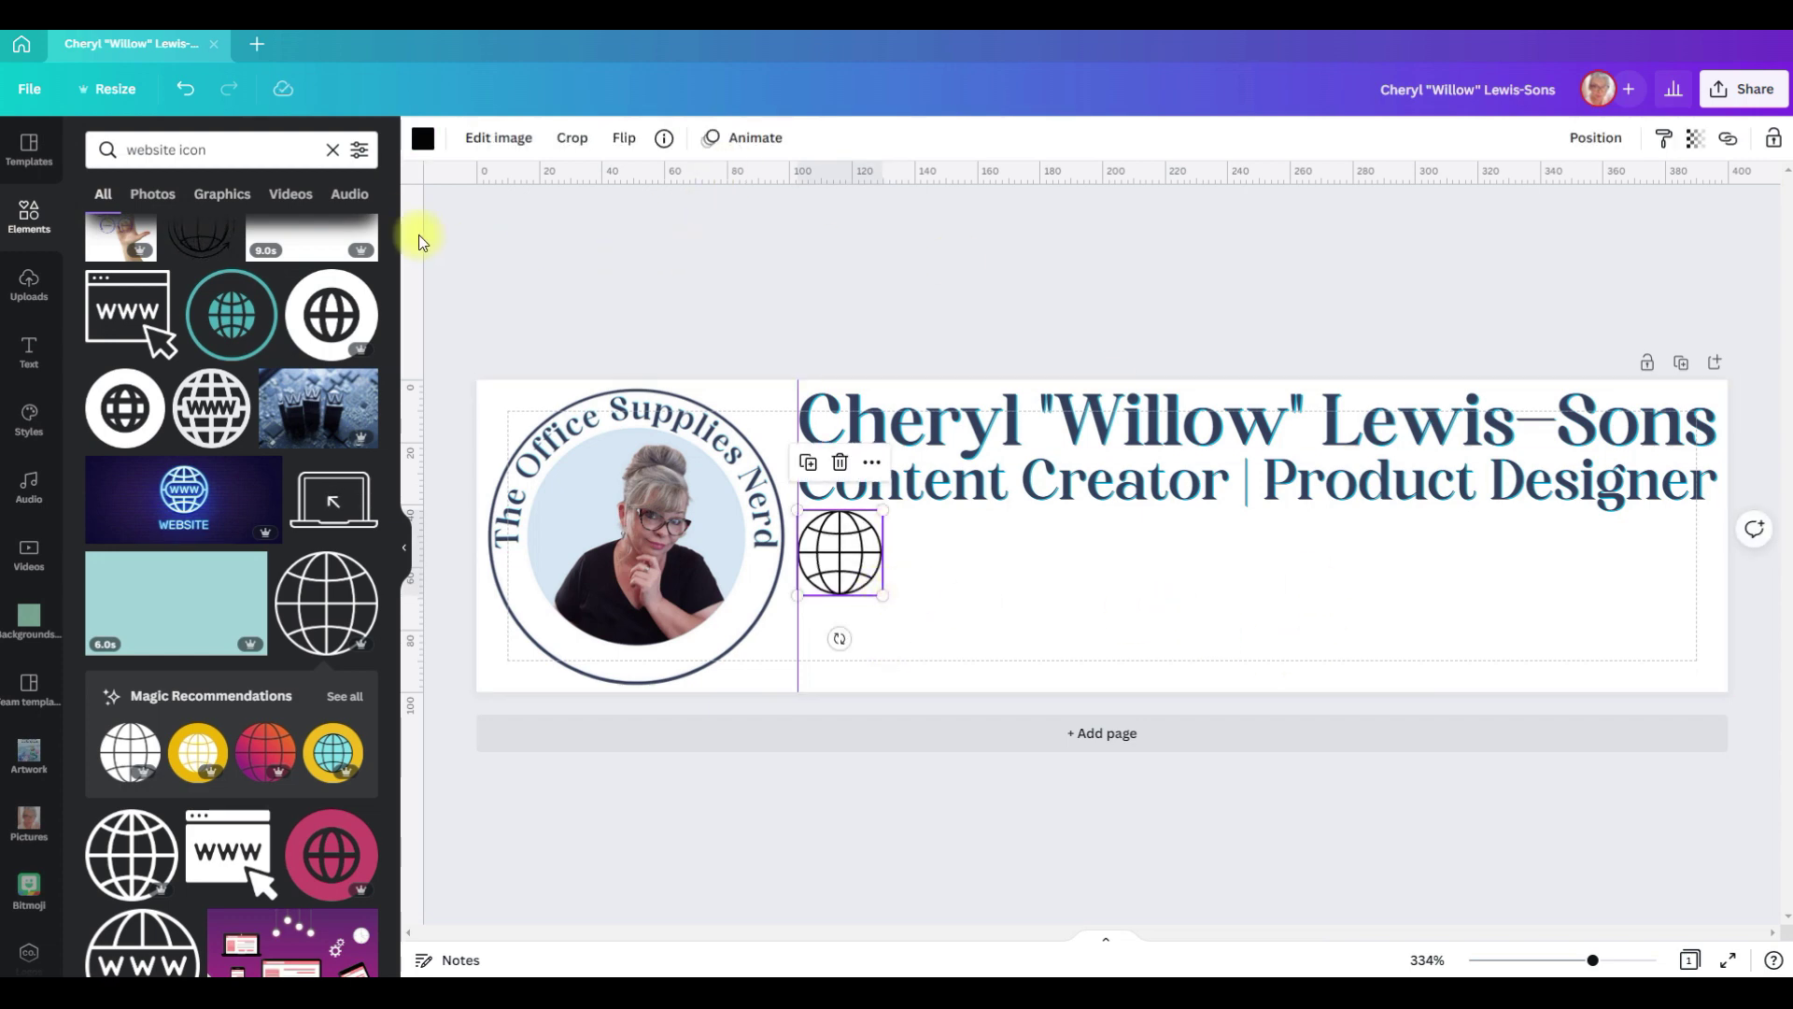
pyautogui.click(423, 138)
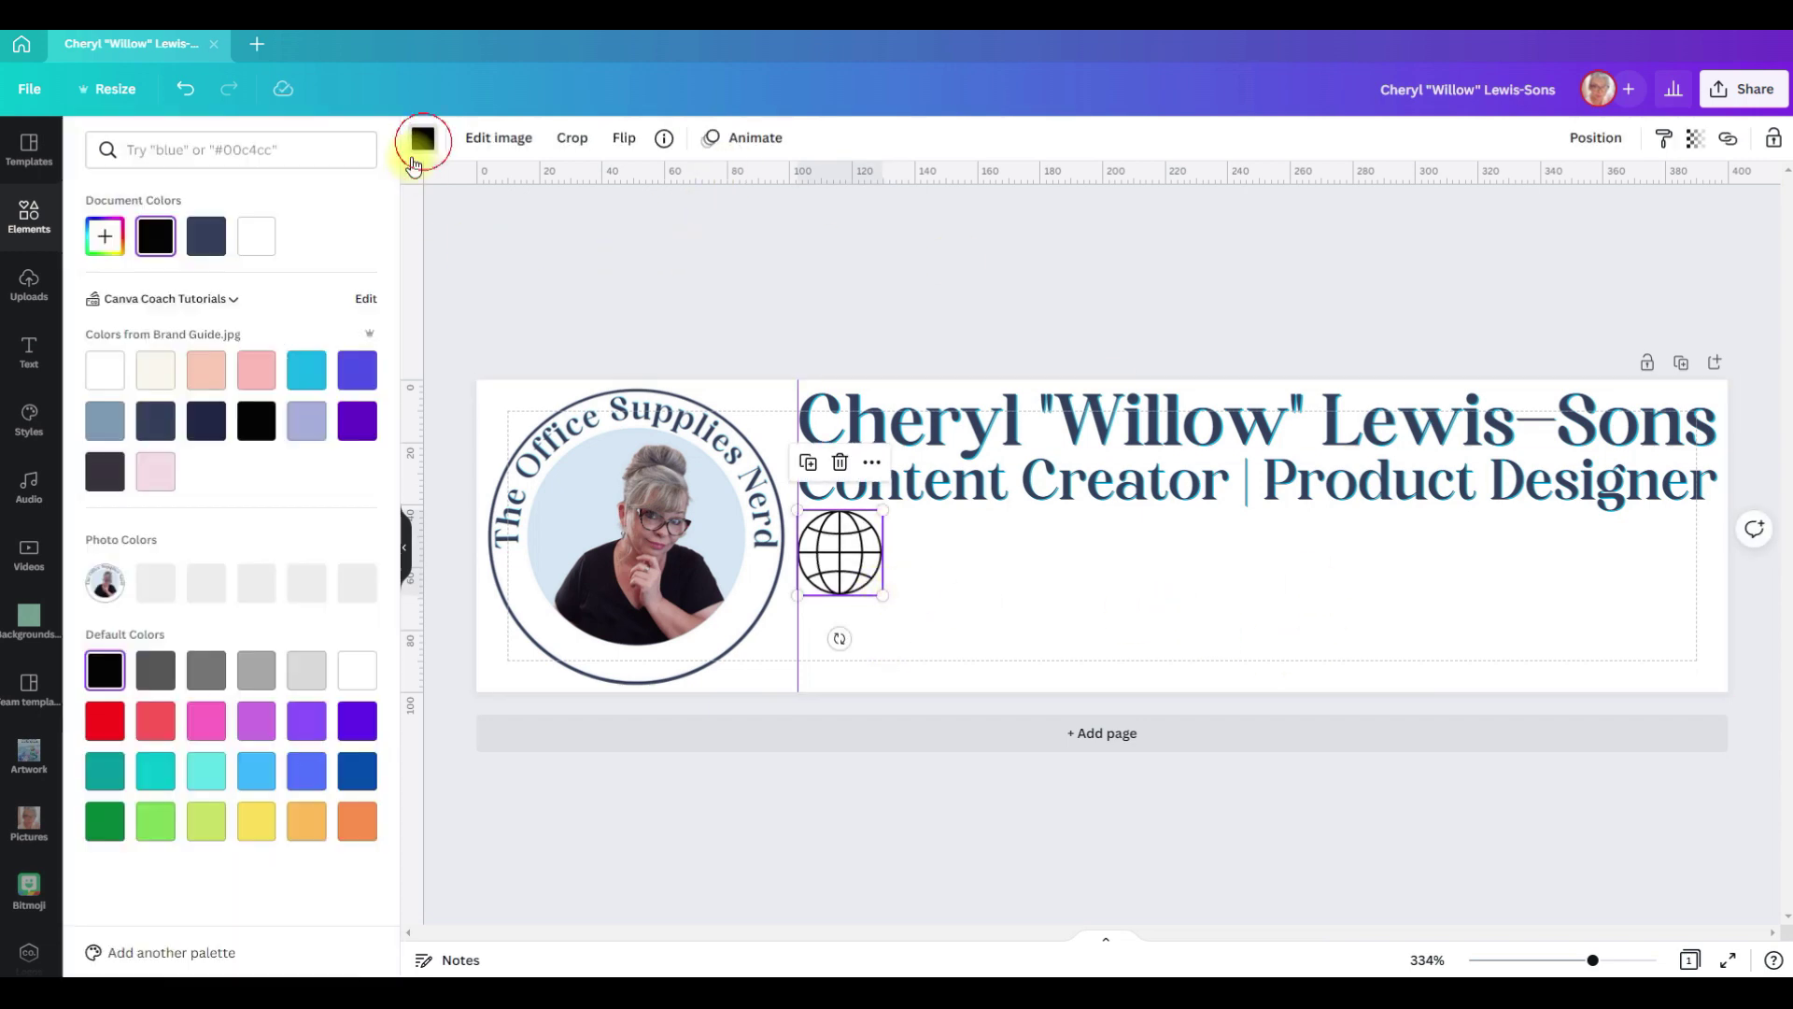
pyautogui.click(318, 376)
# Step: Duplicate the job title beside the globe and change its text to 'officesuppliesnerd.com'
pyautogui.click(1129, 496)
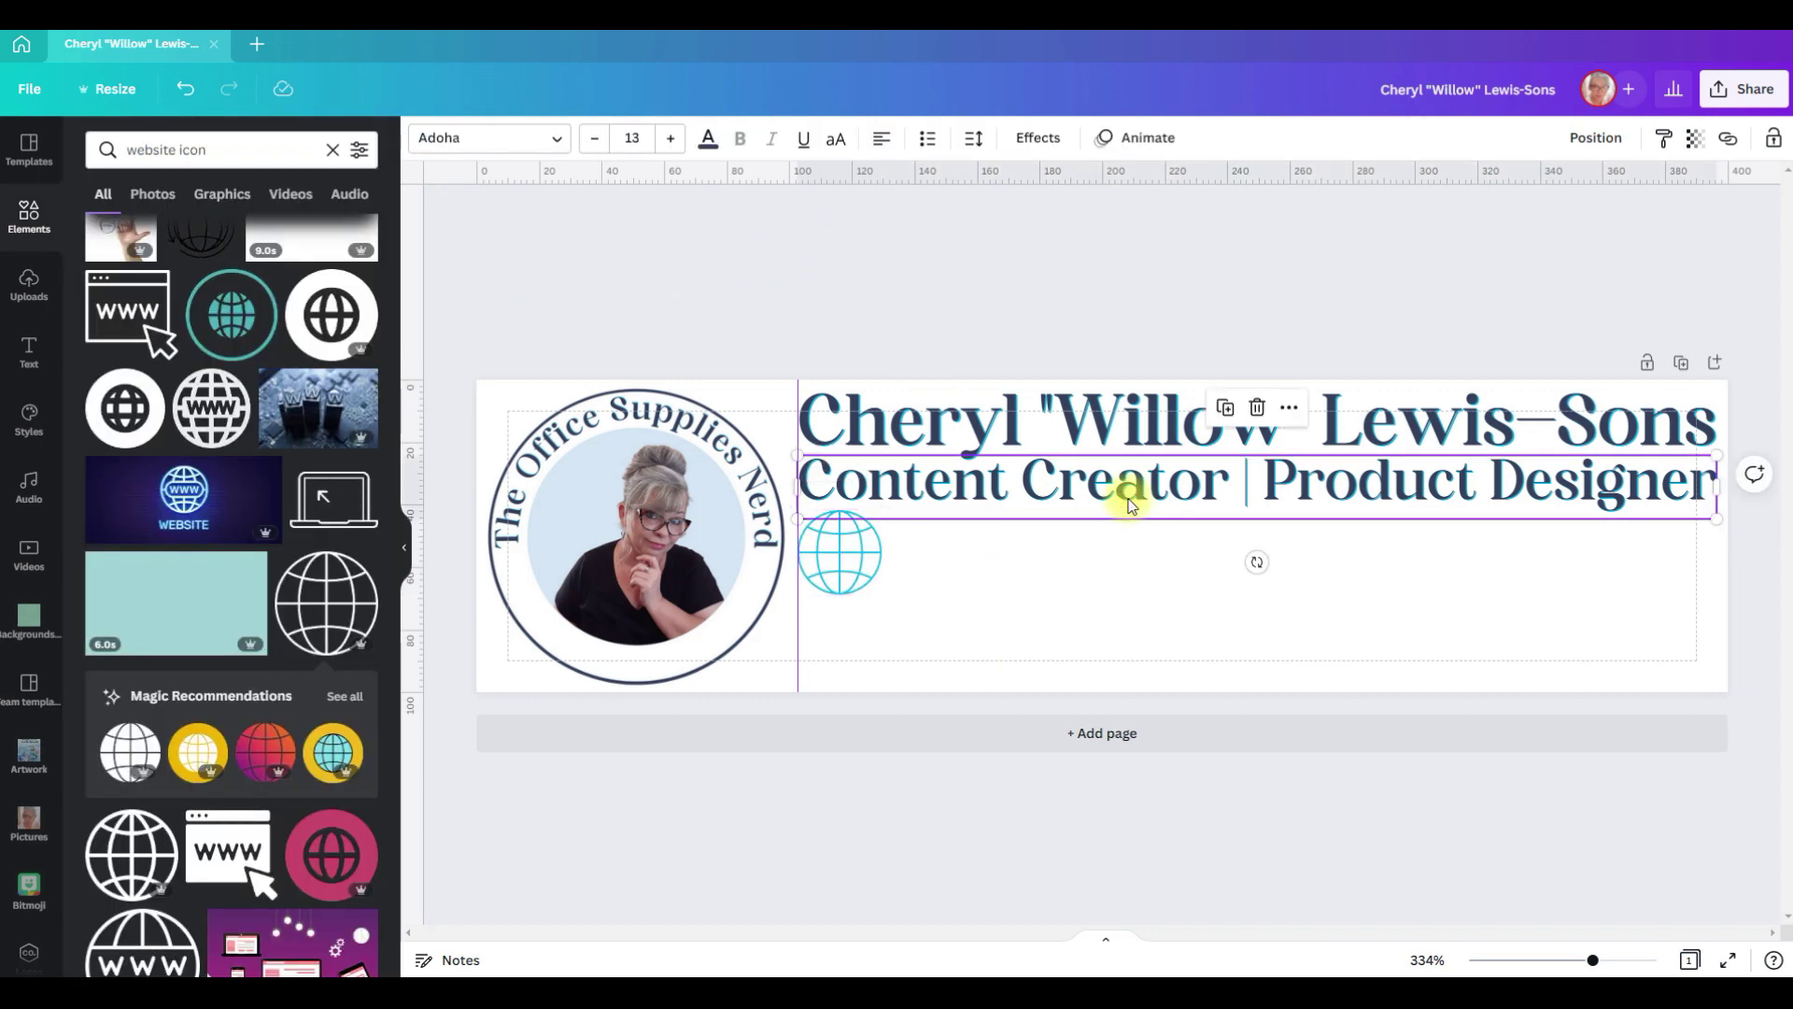
pyautogui.hotkey('ctrl', 'd')
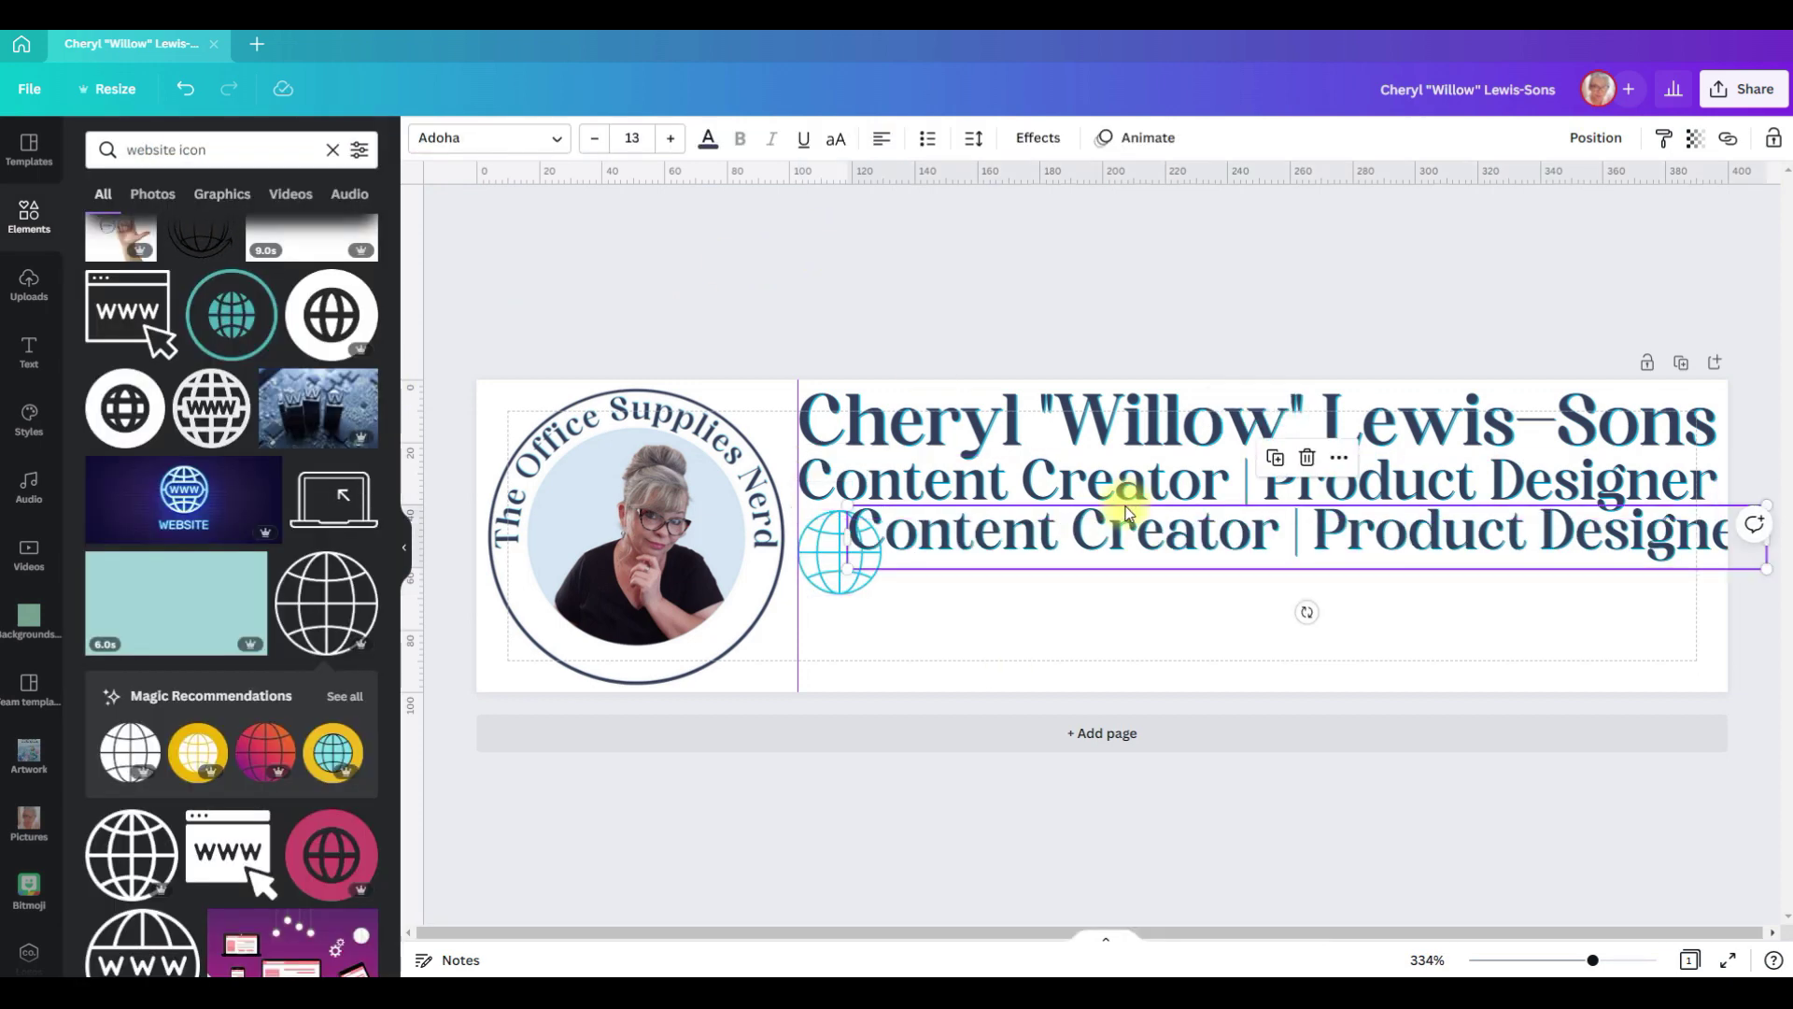
pyautogui.moveTo(1128, 508); pyautogui.dragTo(1162, 534)
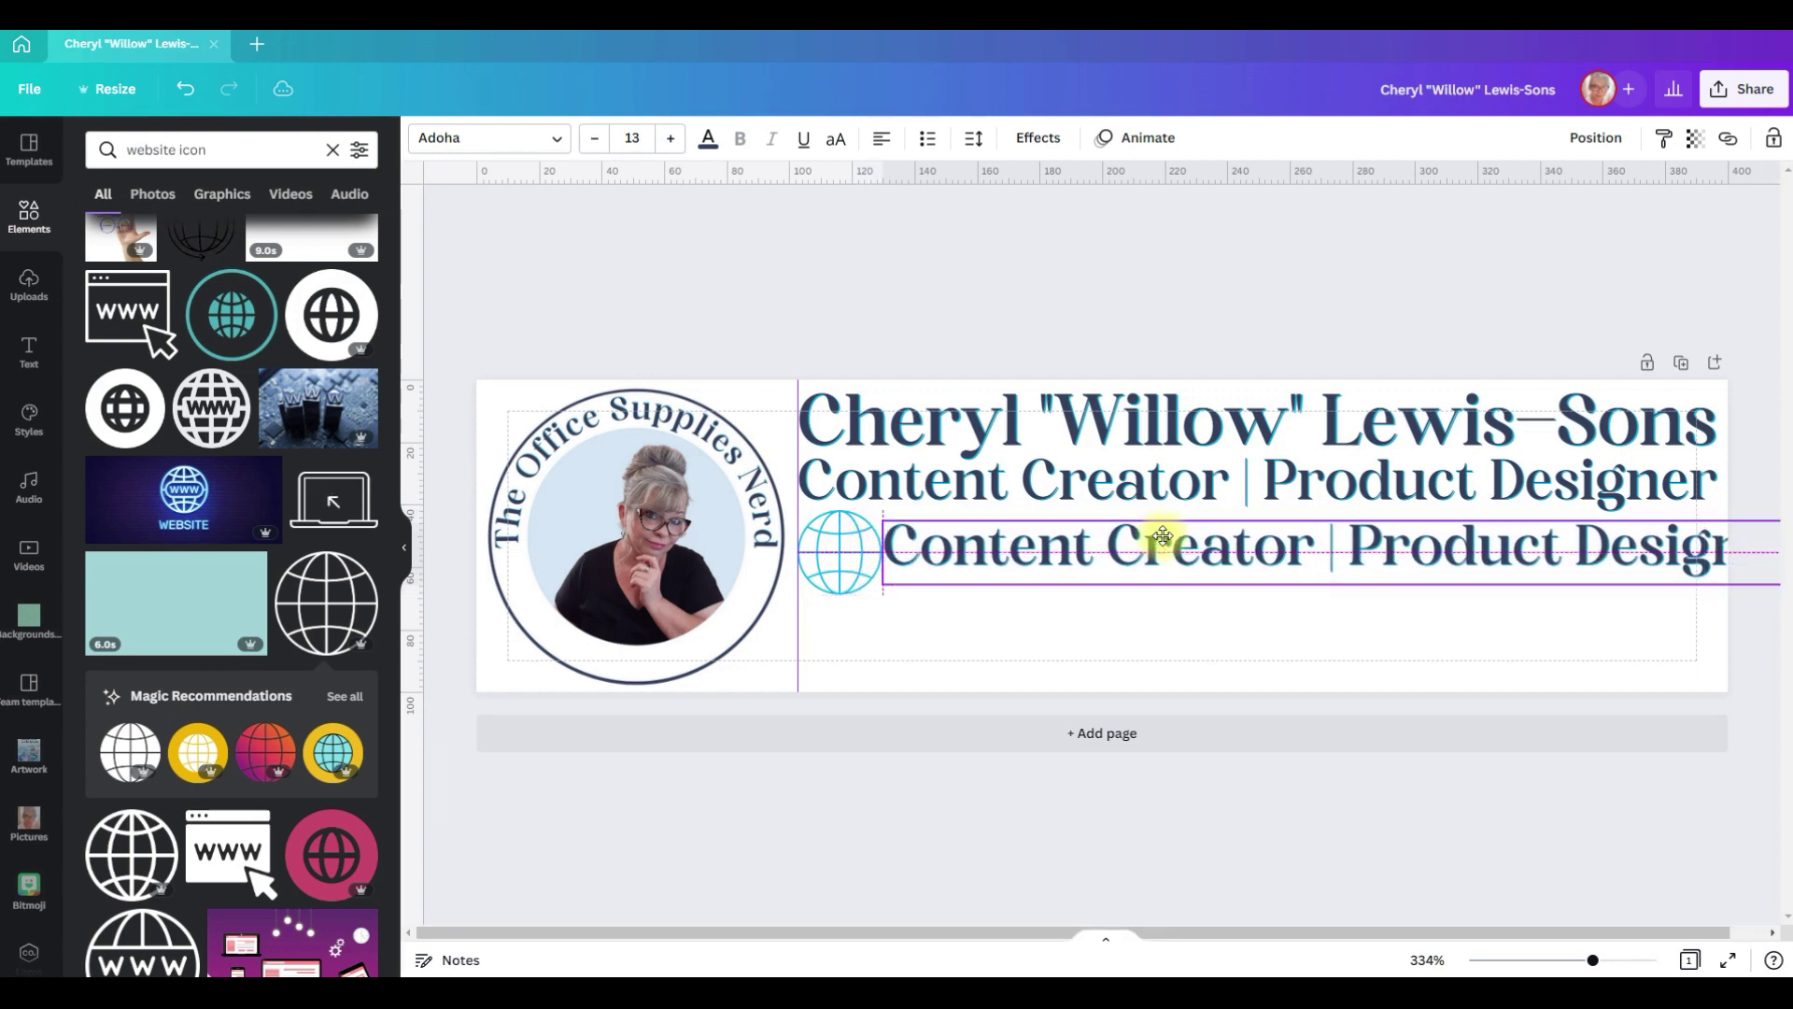
pyautogui.doubleClick(1138, 541)
pyautogui.write('offi')
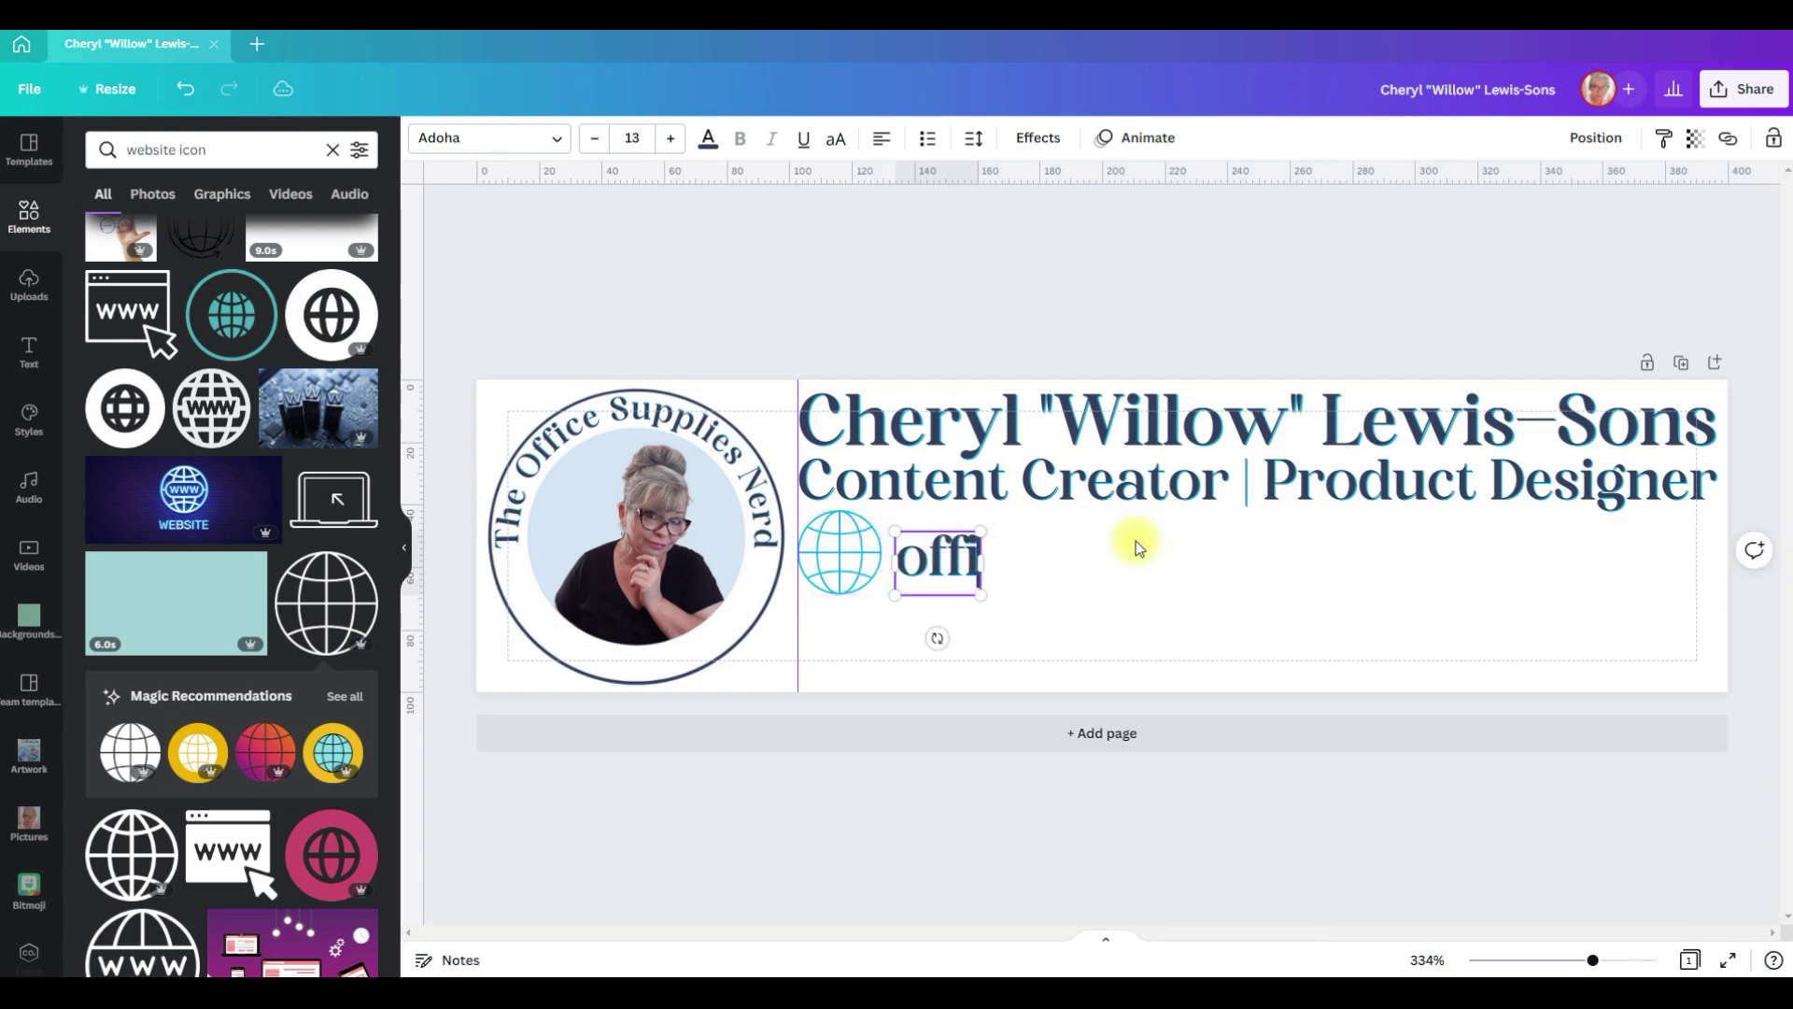
pyautogui.write('cesup')
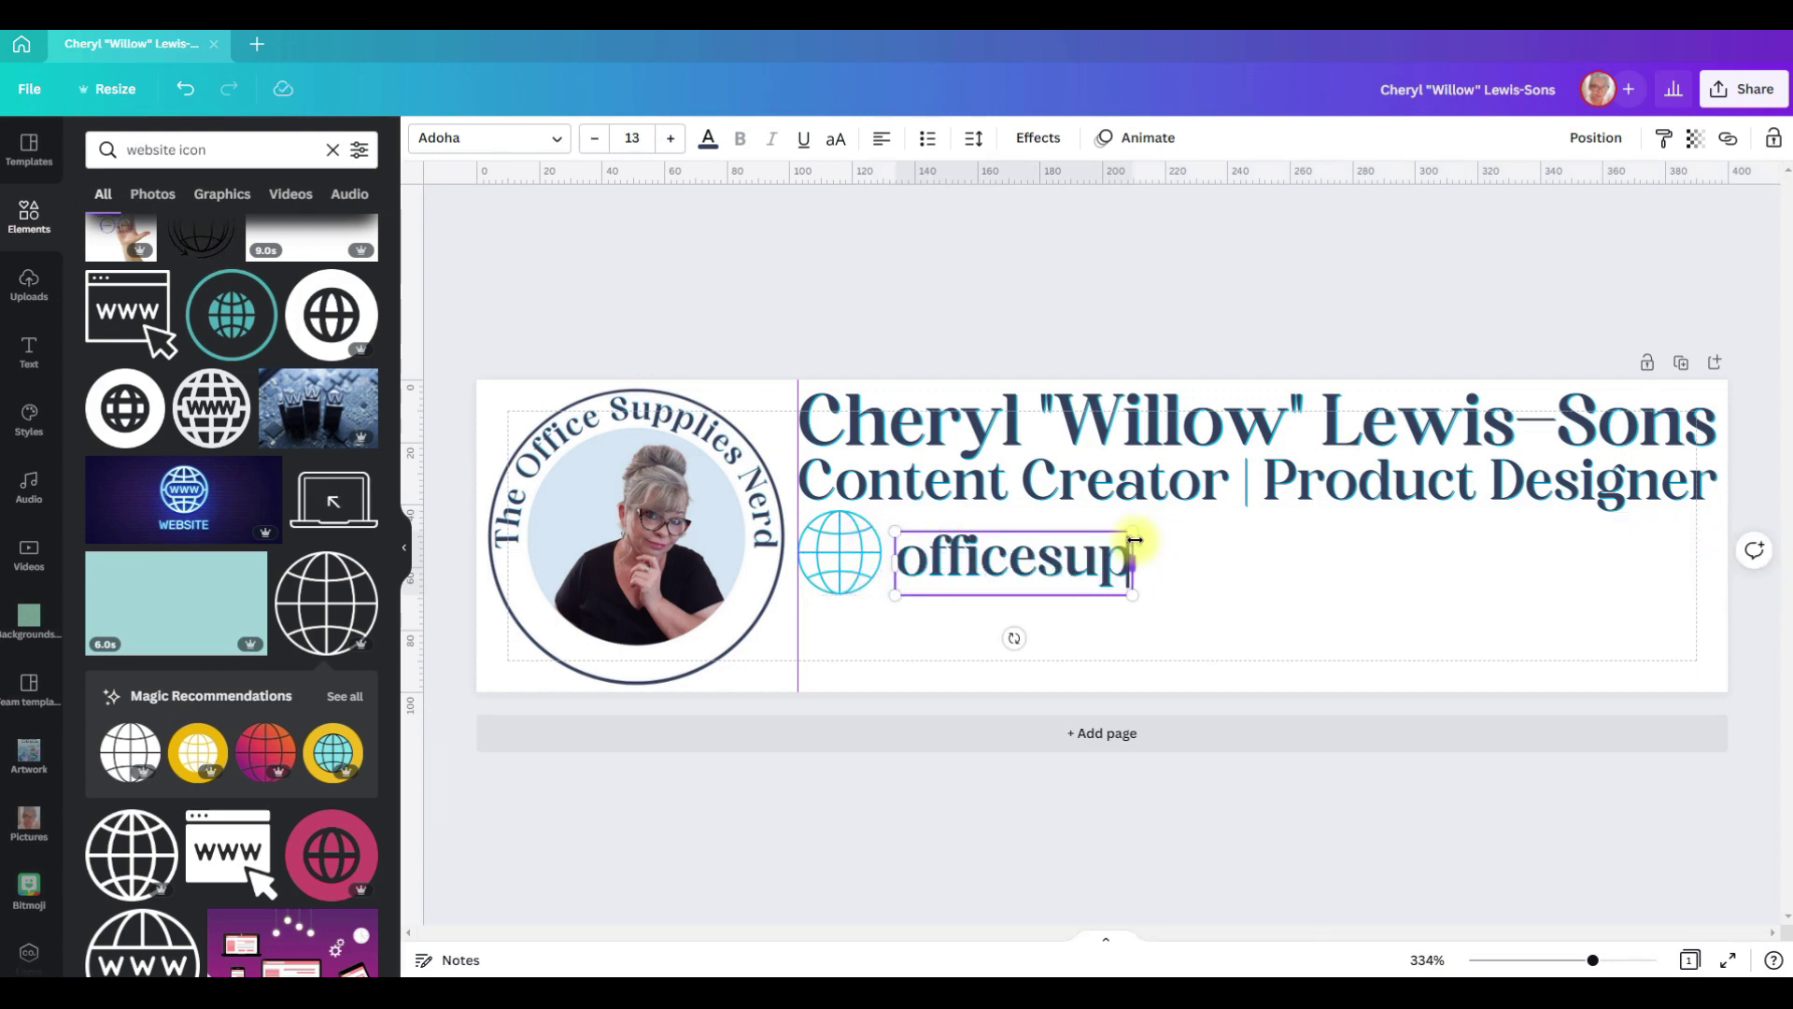
pyautogui.write('pliesnerd.com')
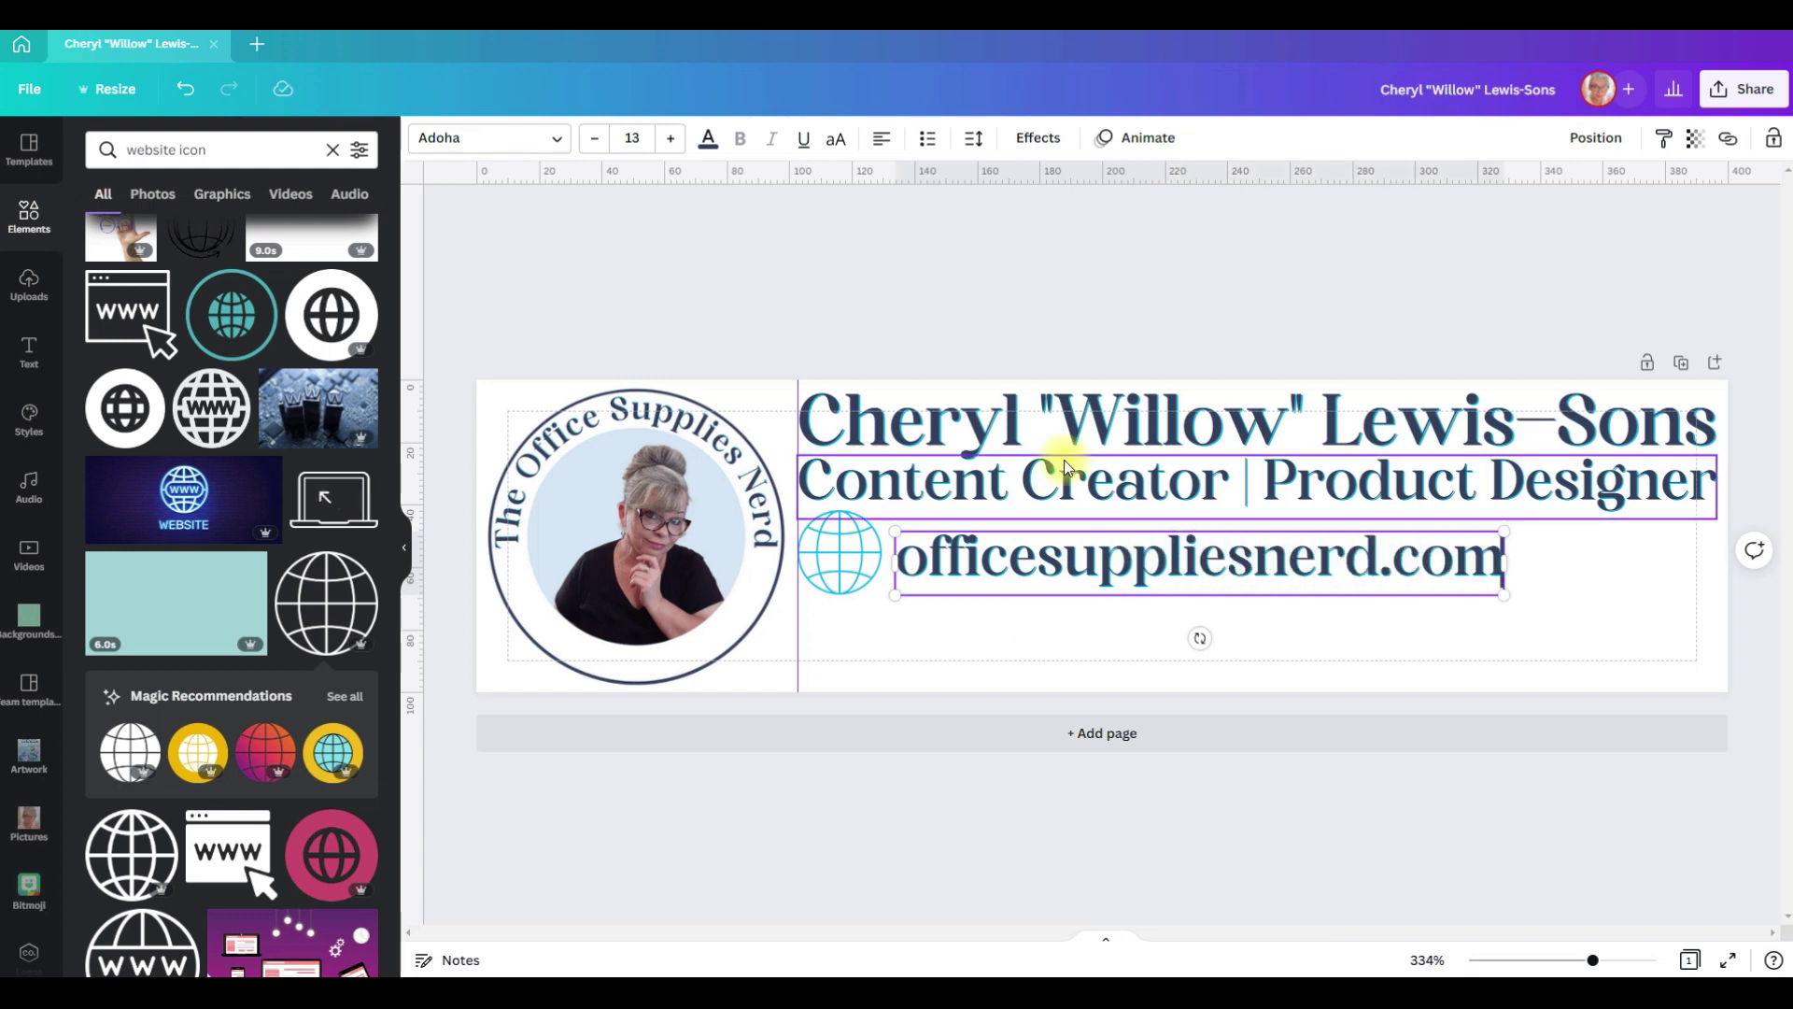
# Step: Widen the website text's letter spacing to about 31 and level it with the globe
pyautogui.click(977, 154)
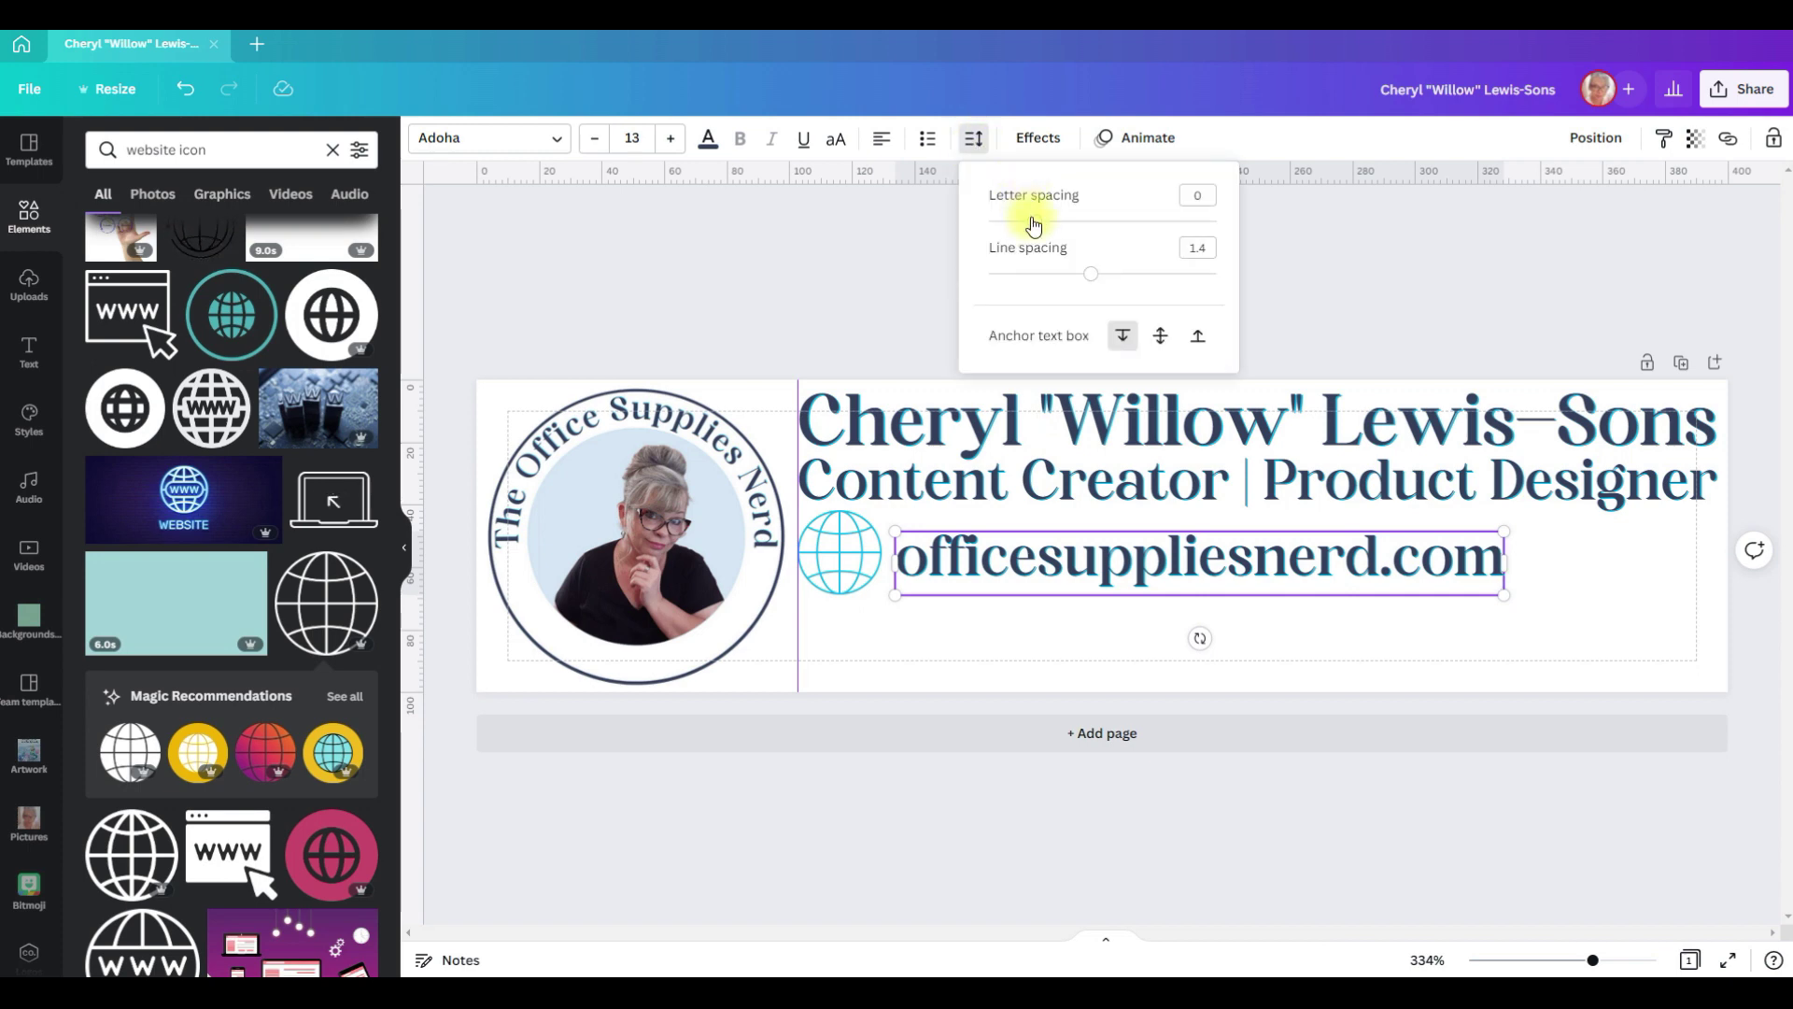
pyautogui.moveTo(1039, 225); pyautogui.dragTo(1044, 224)
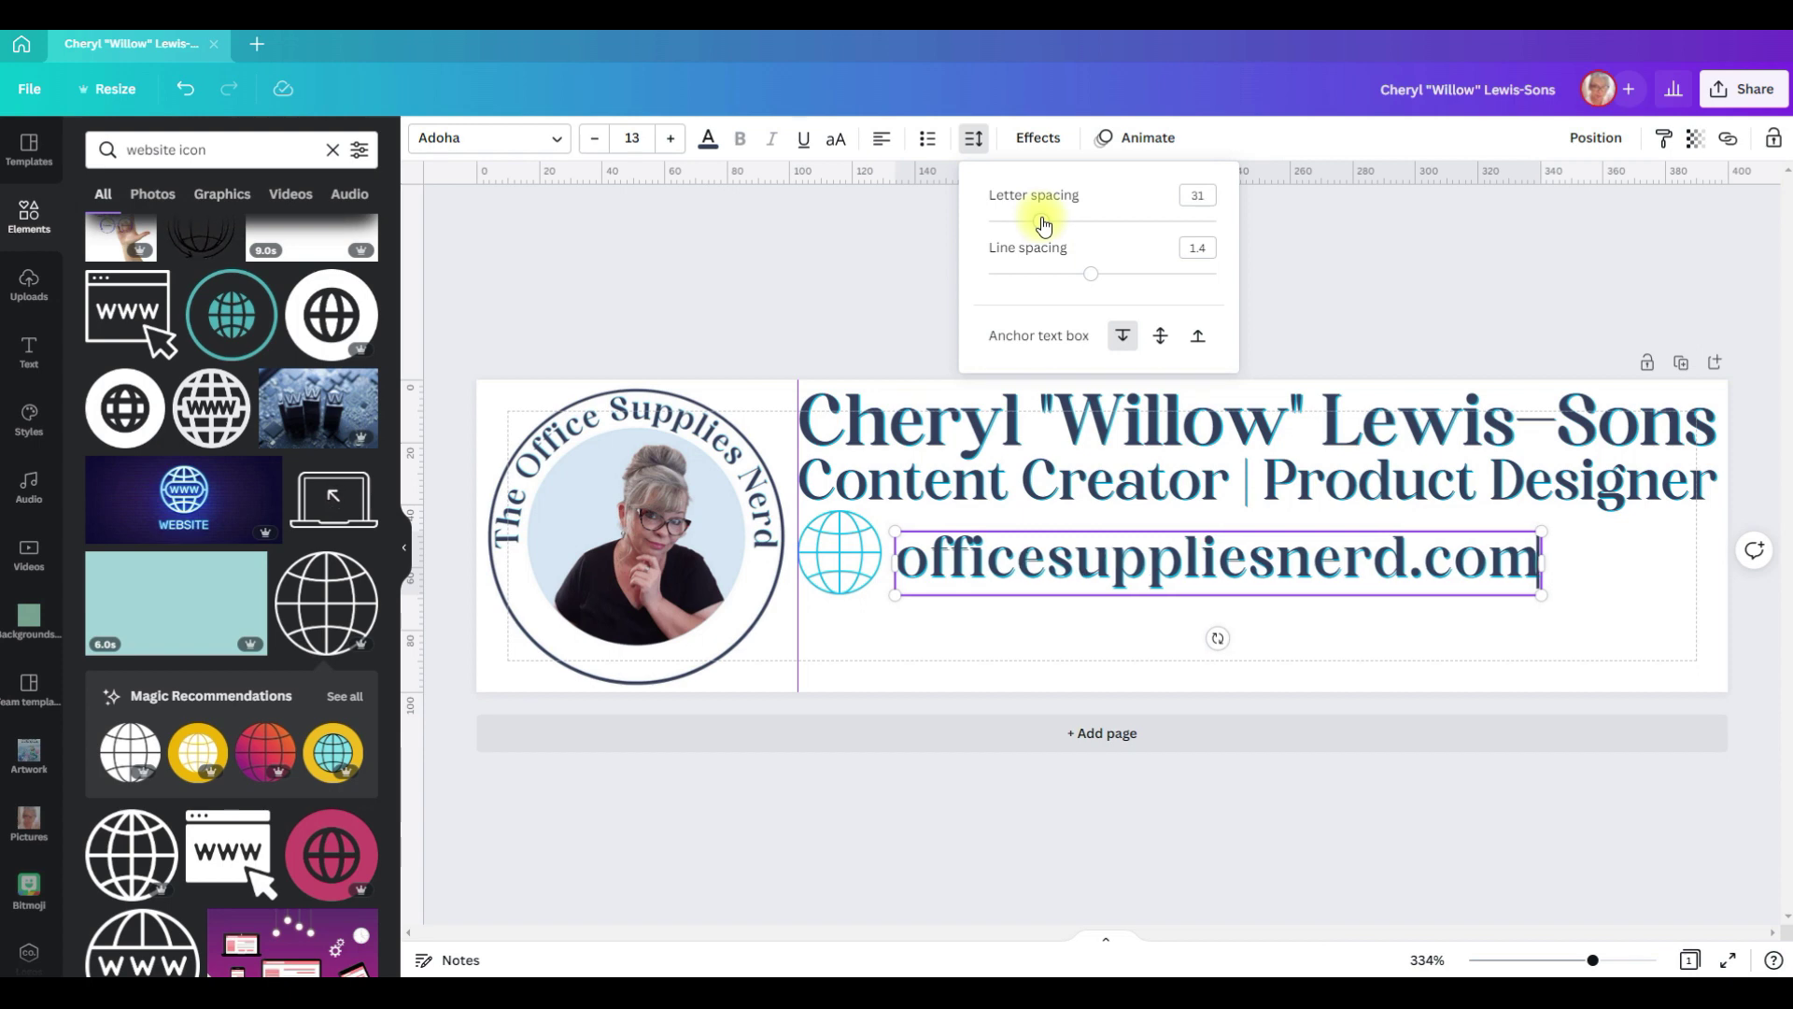
pyautogui.moveTo(1121, 577); pyautogui.dragTo(1121, 567)
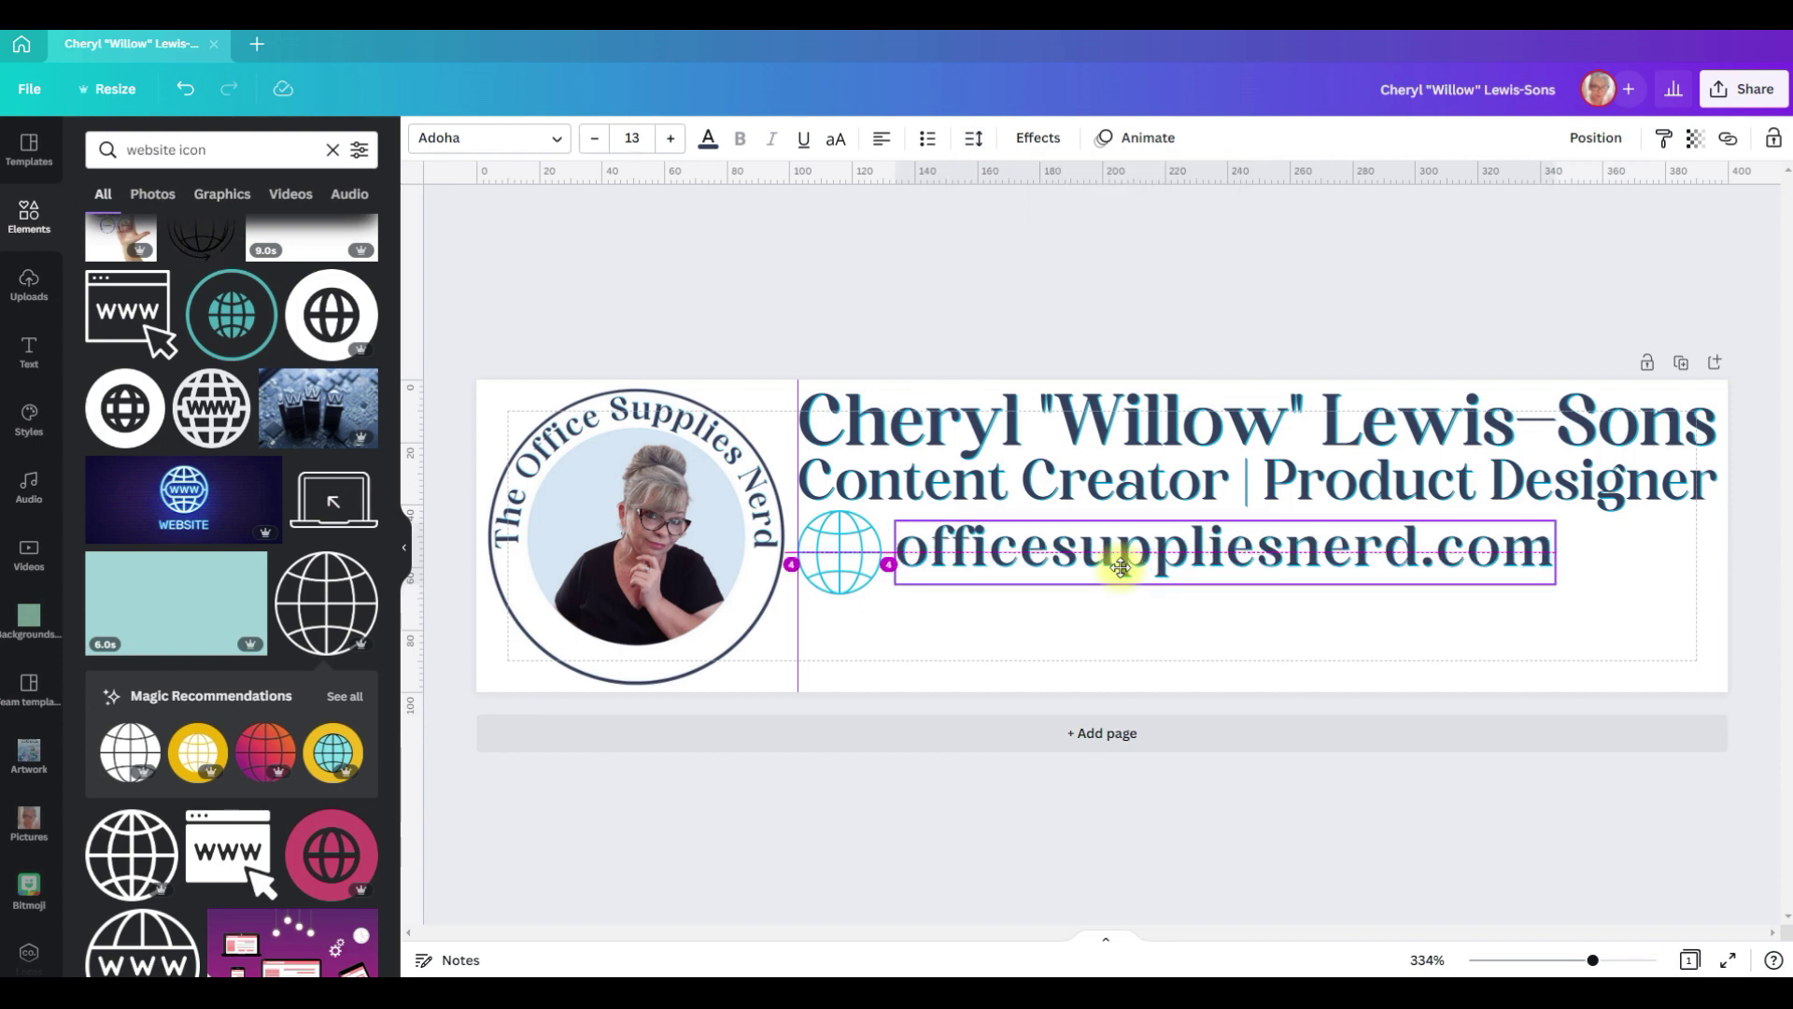
pyautogui.moveTo(1120, 566); pyautogui.dragTo(1118, 570)
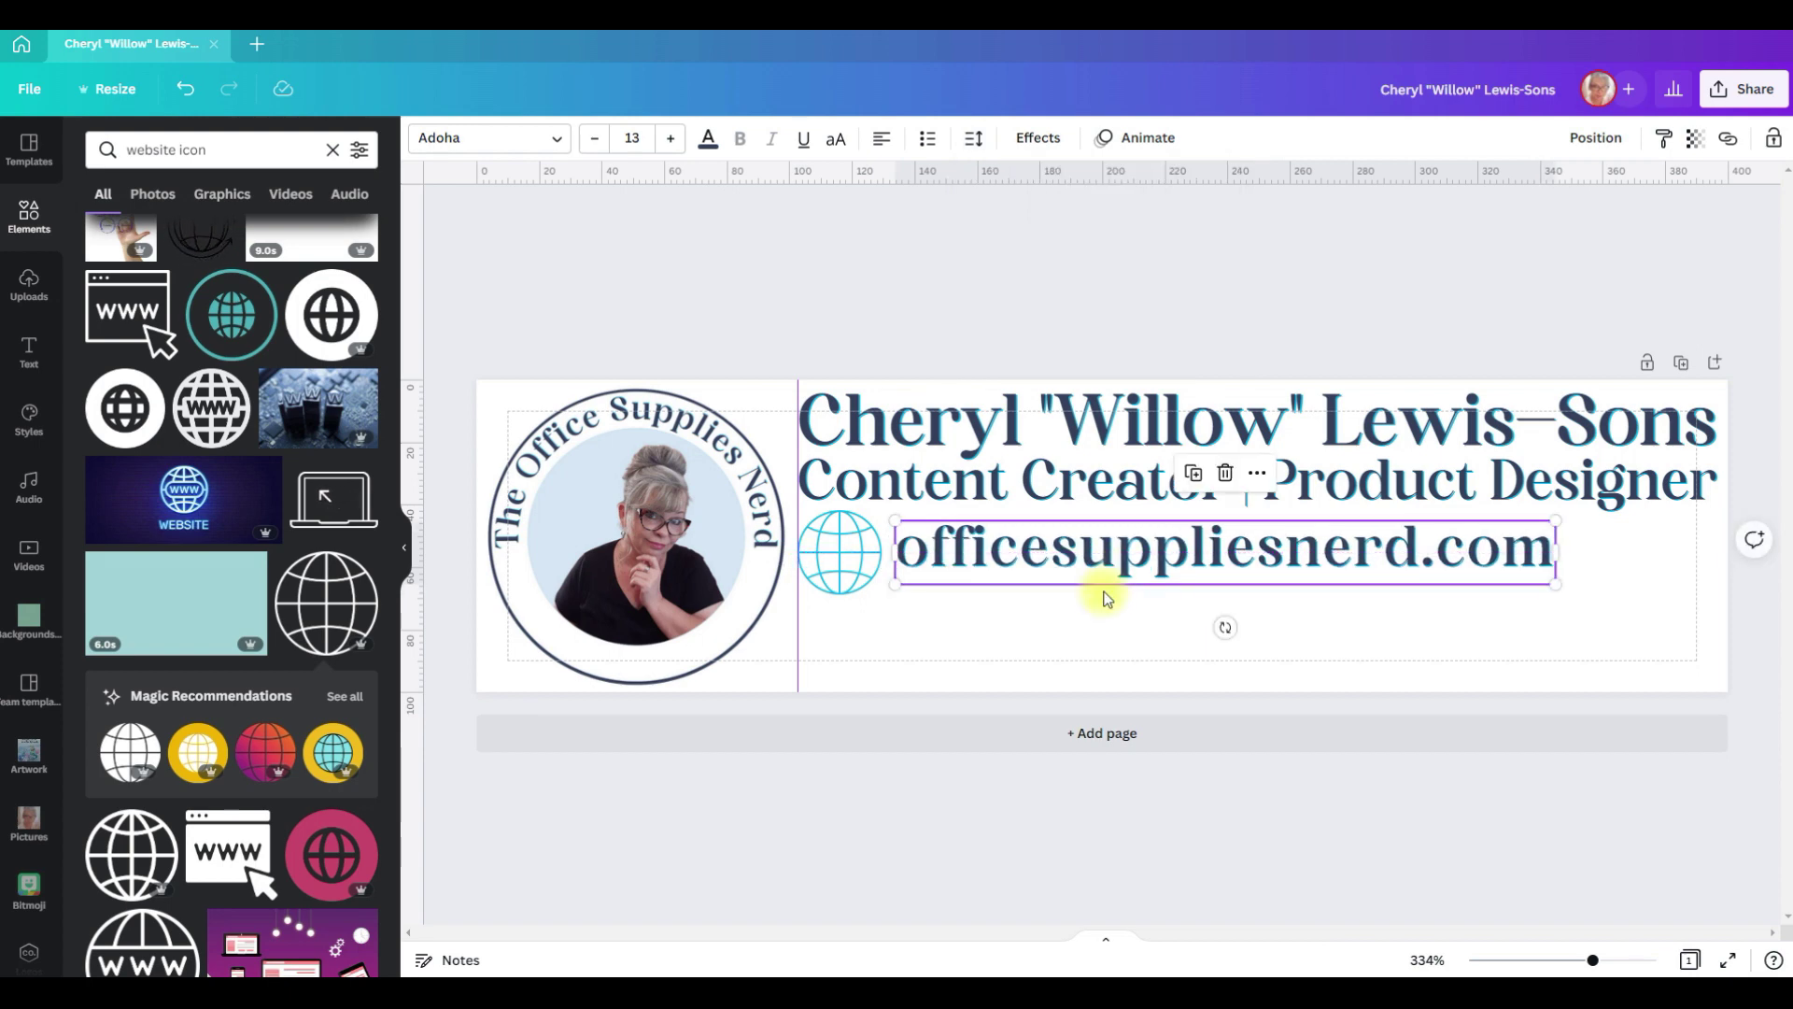
pyautogui.click(1074, 655)
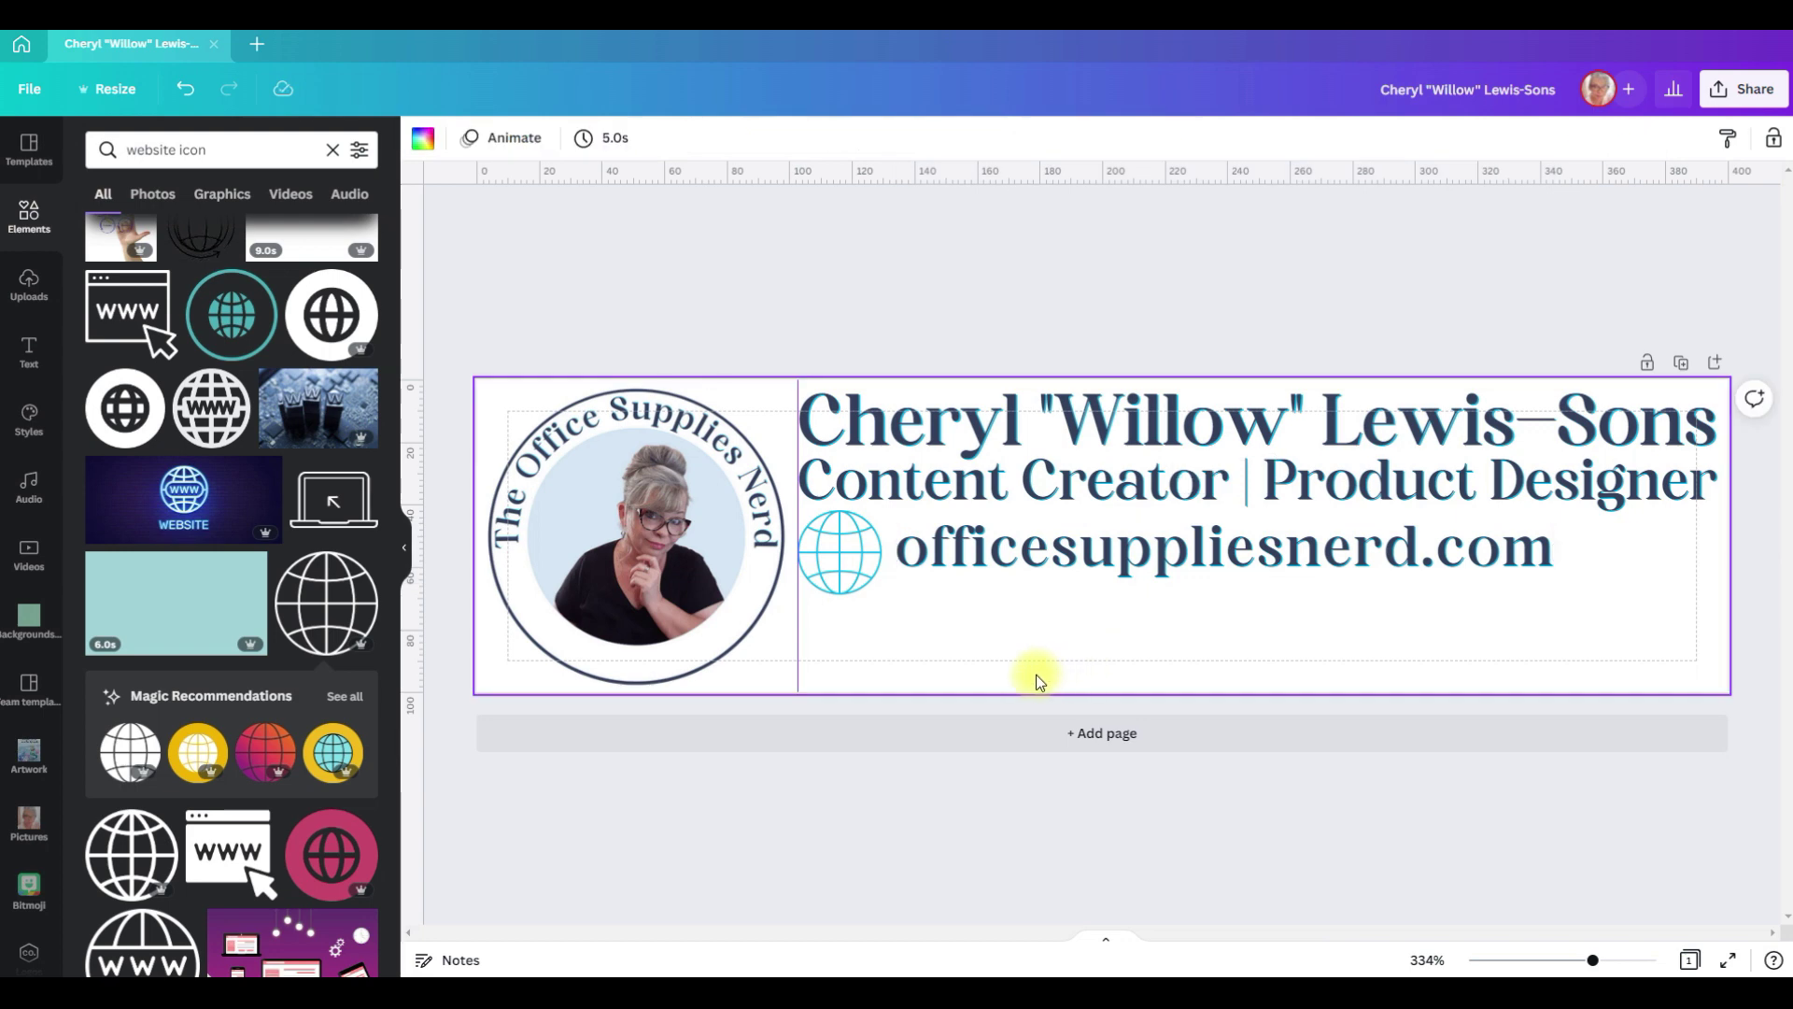
pyautogui.click(226, 149)
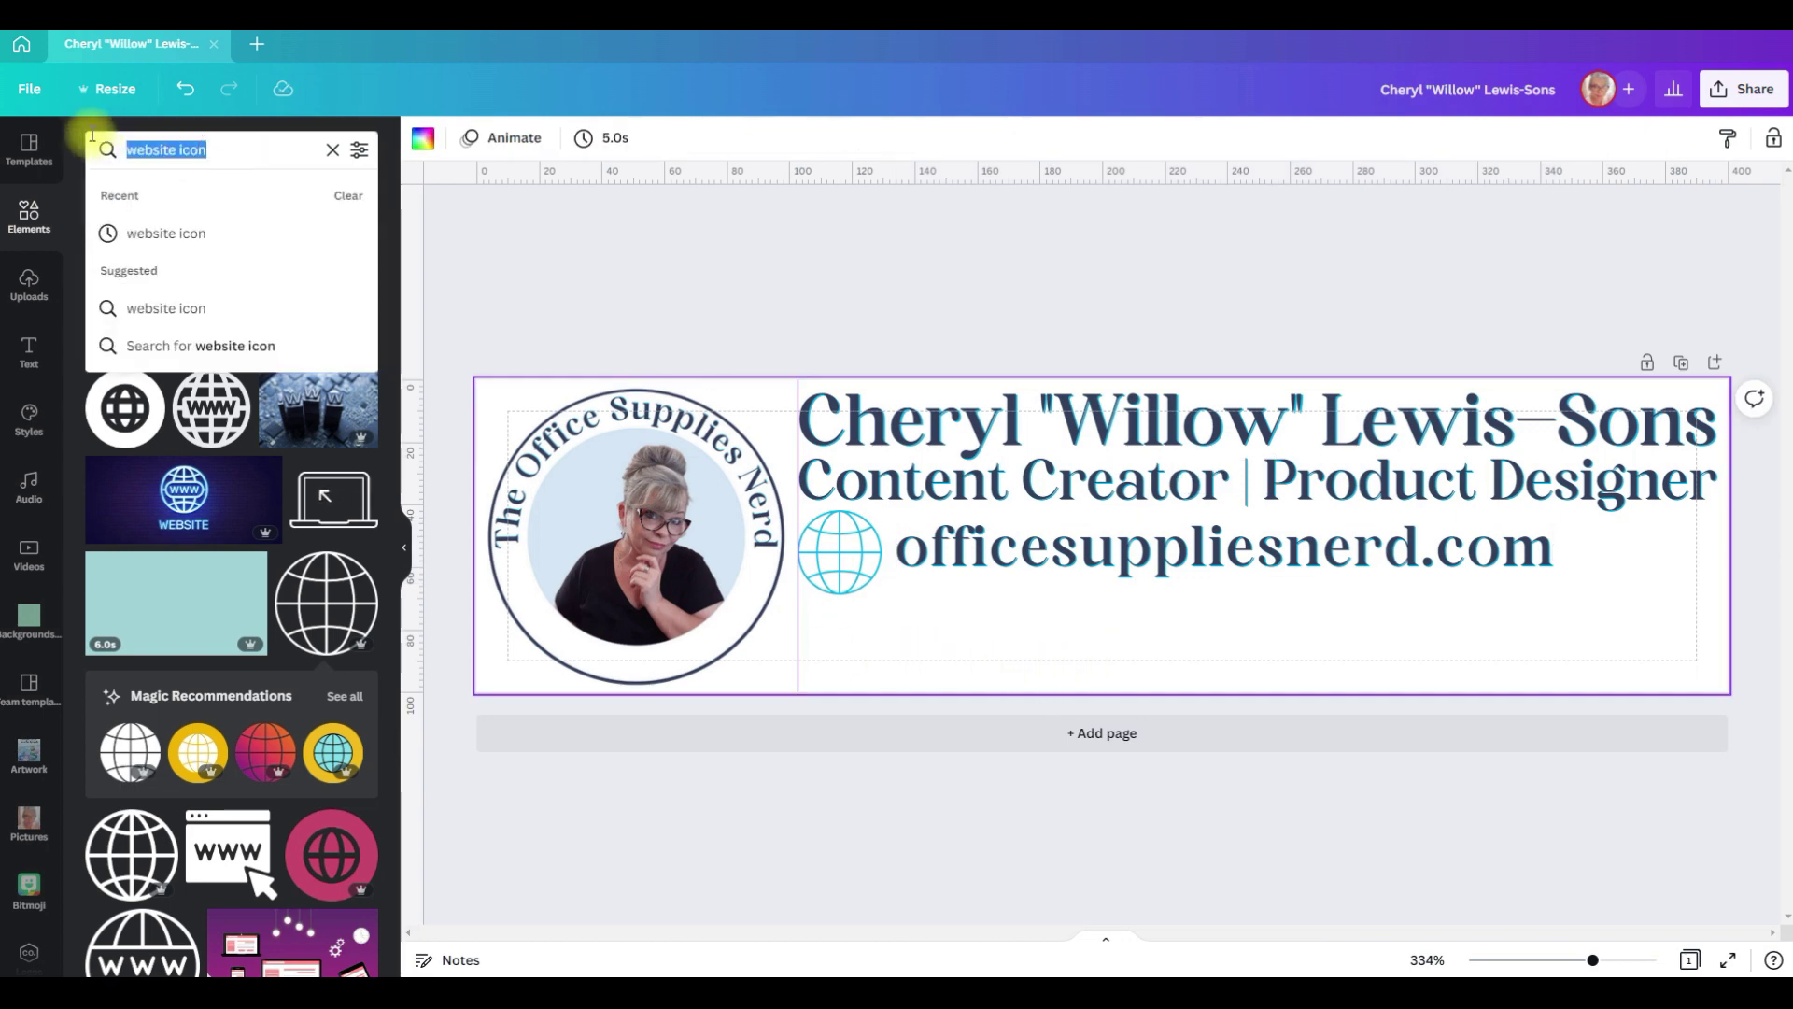
# Step: Add a circled envelope from an 'email icon' search, resized to 28 × 28
pyautogui.write('email icon')
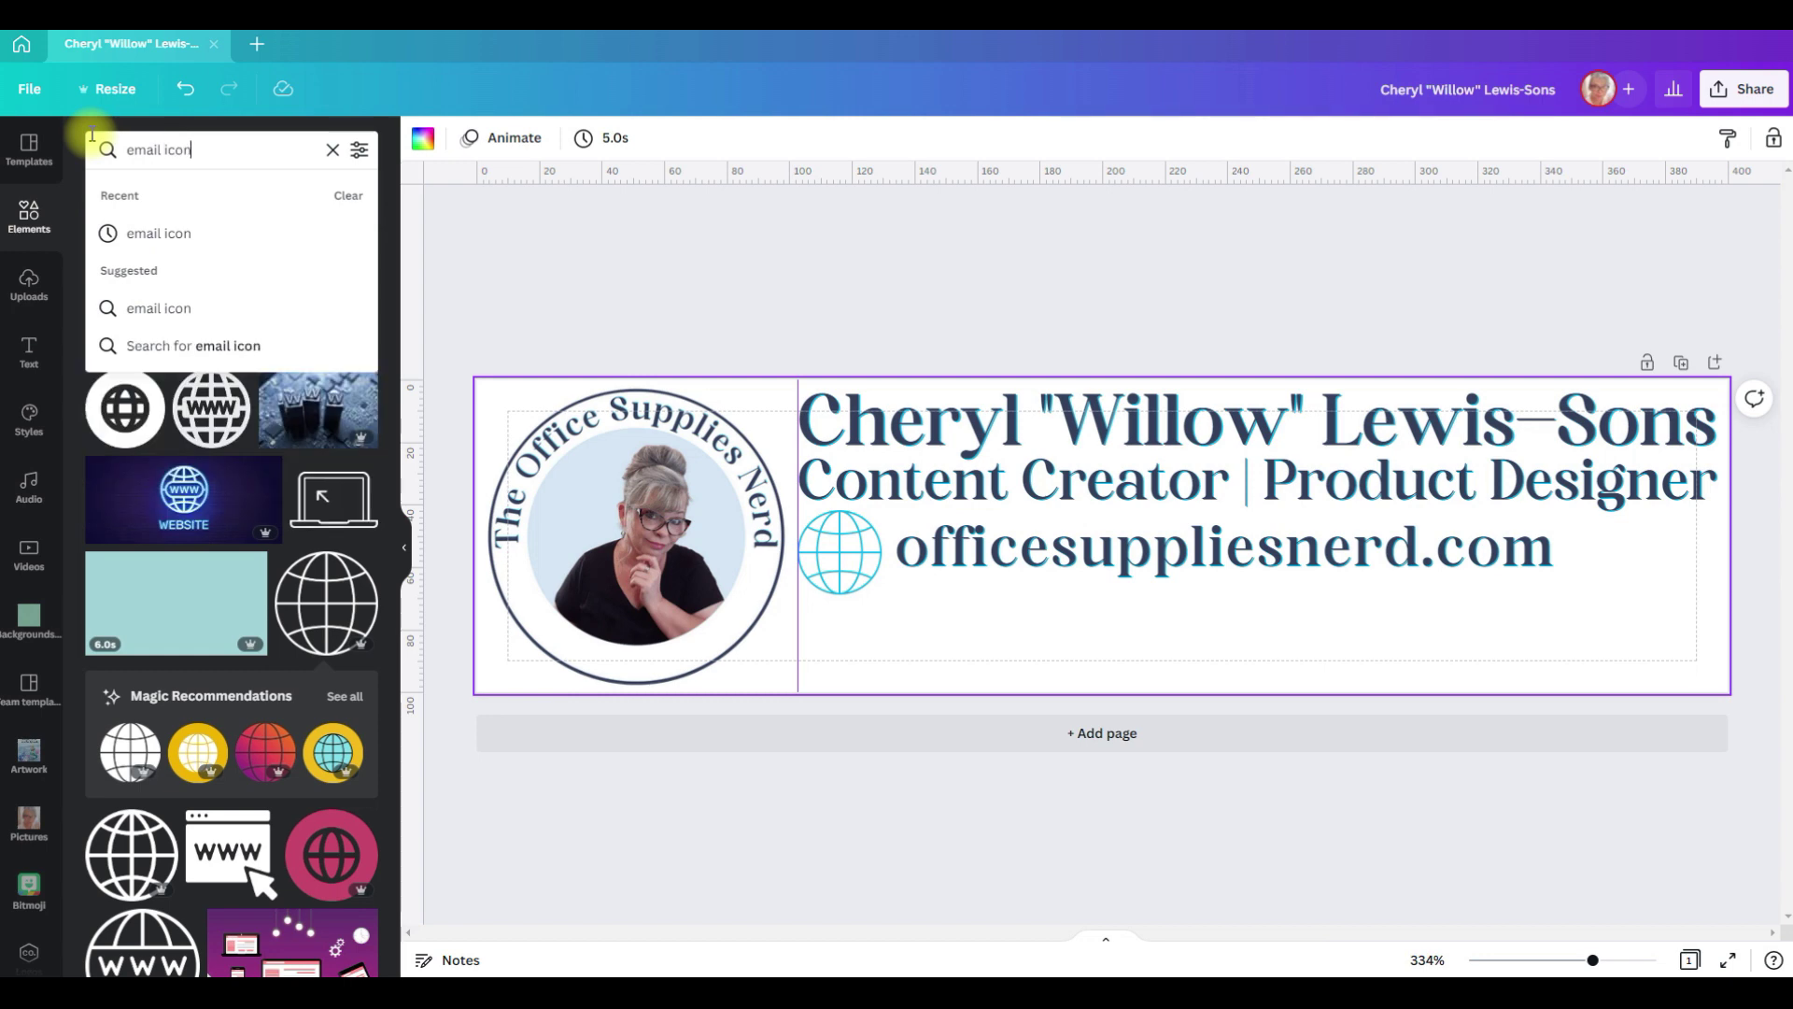
pyautogui.press('Return')
pyautogui.click(332, 327)
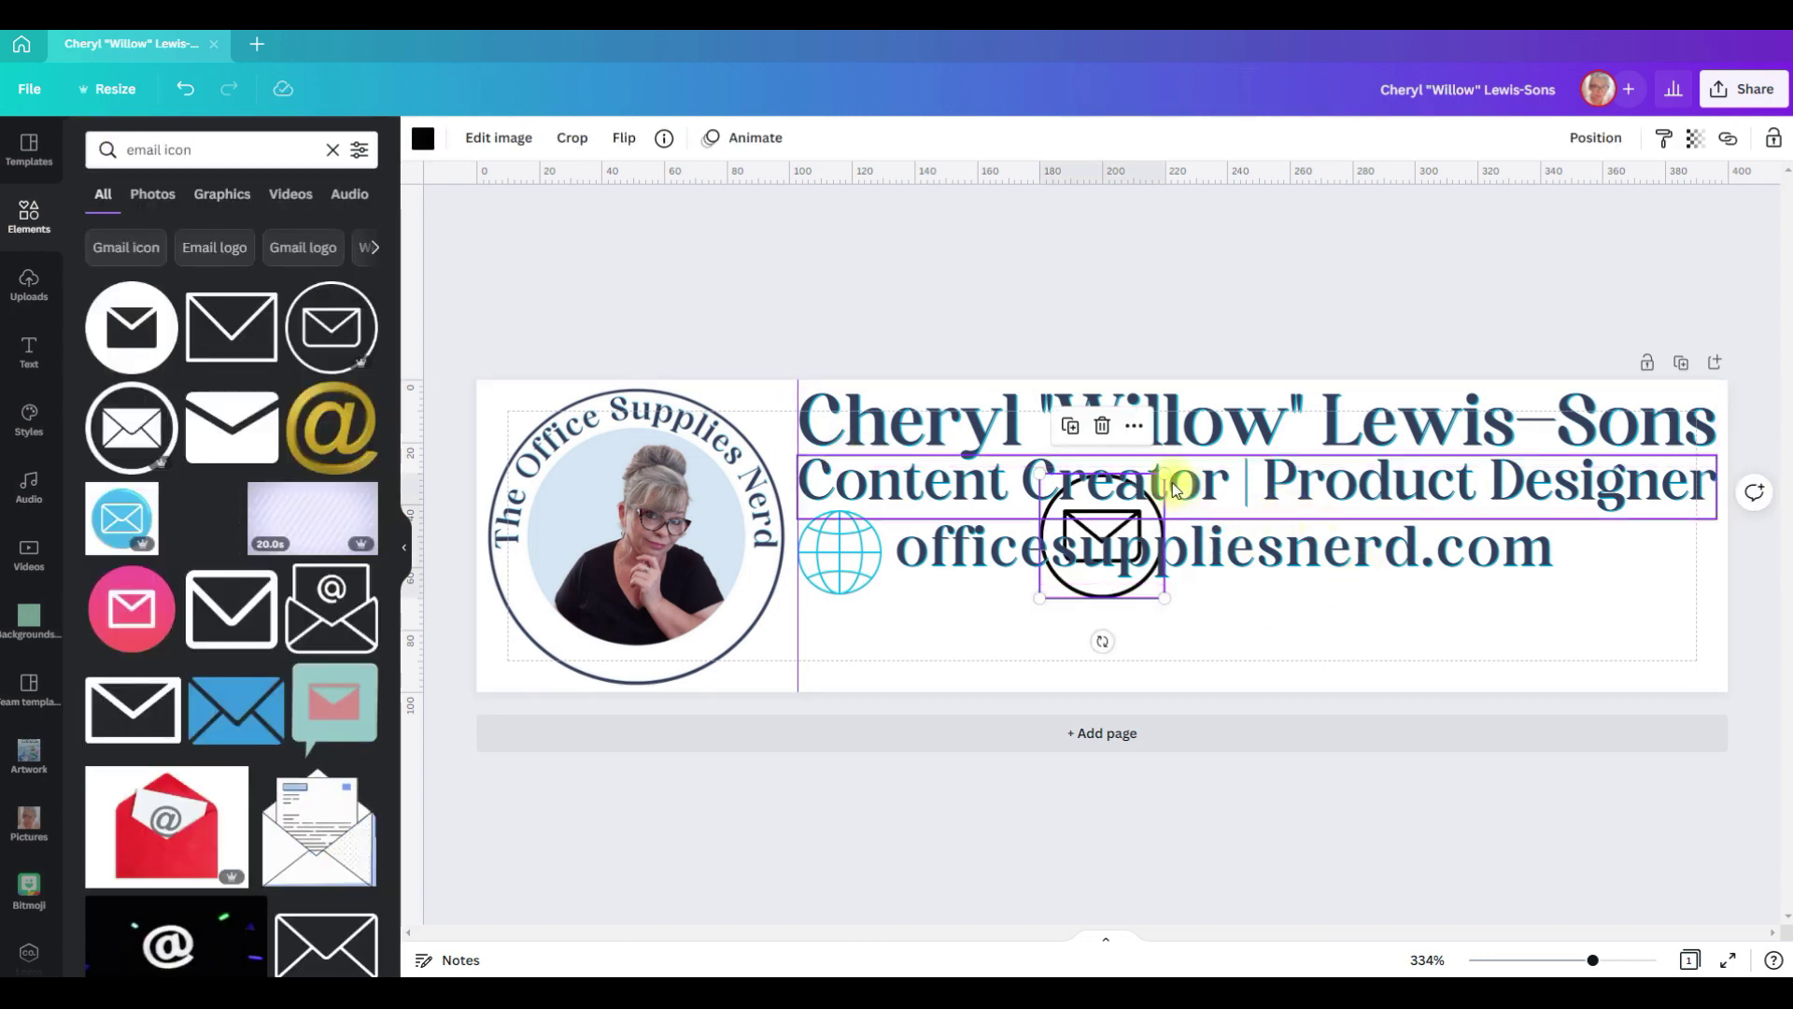
pyautogui.moveTo(1165, 473); pyautogui.dragTo(1141, 532)
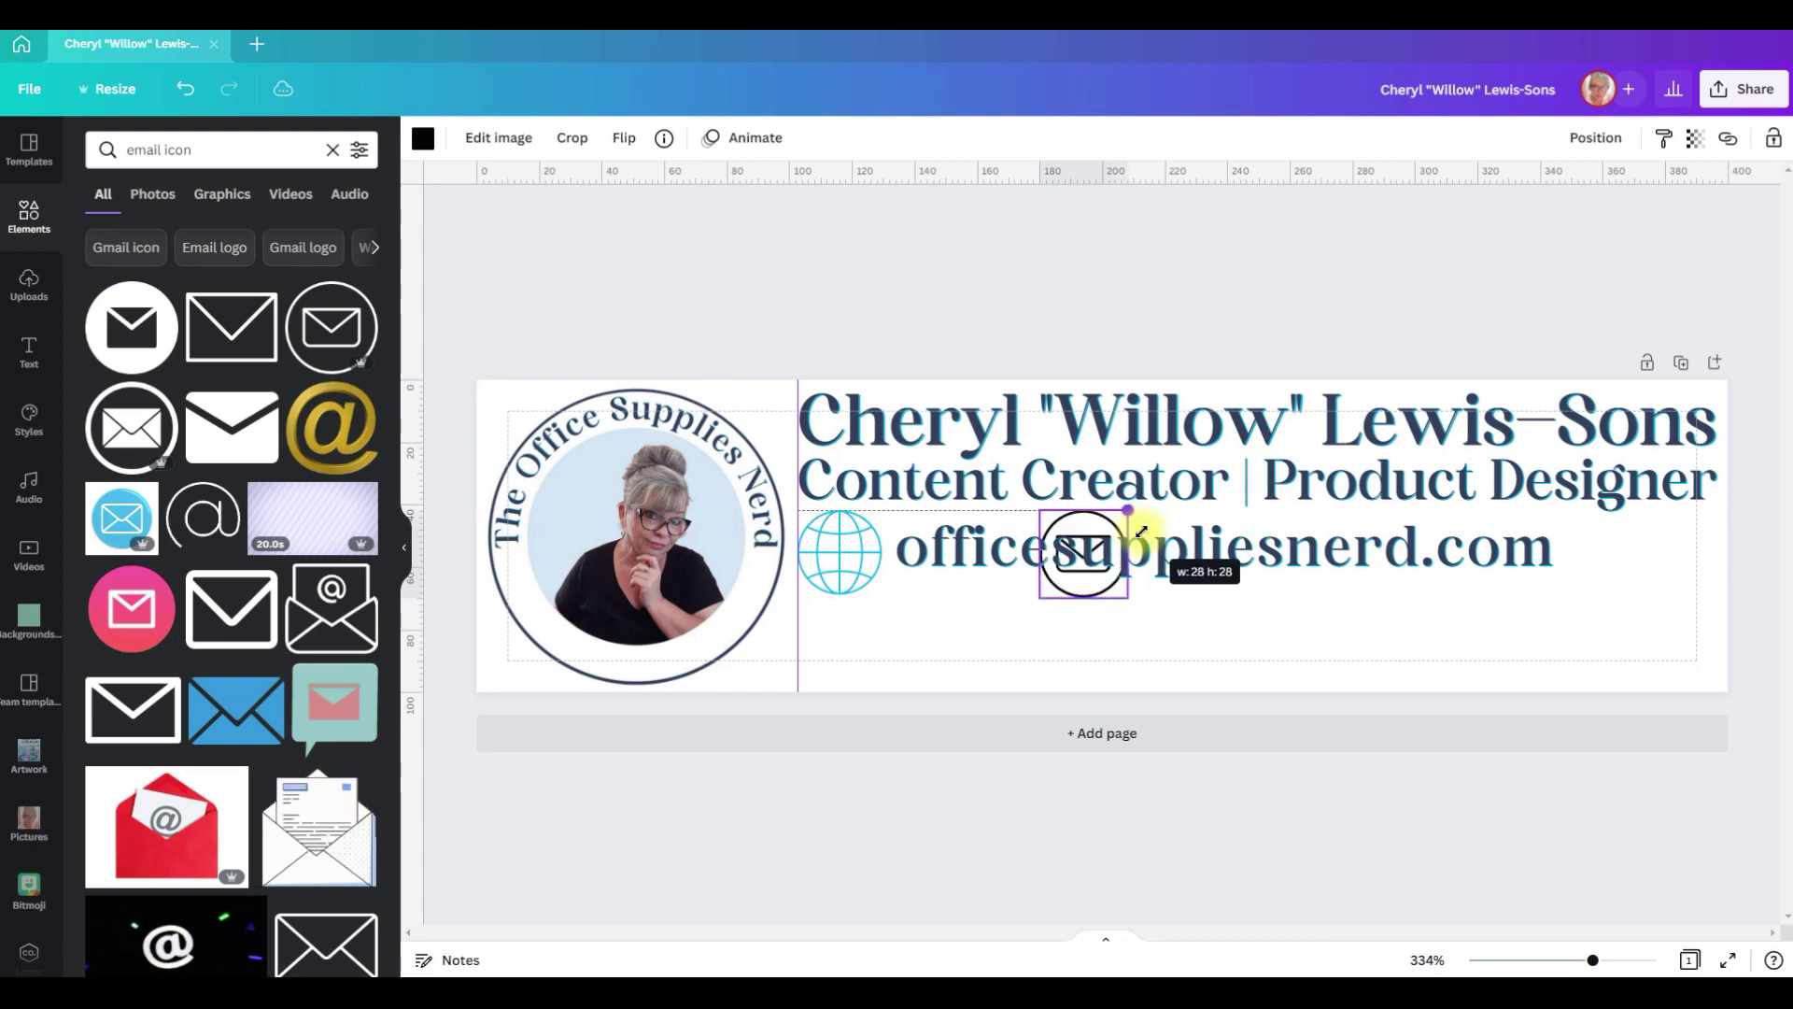
pyautogui.click(1102, 579)
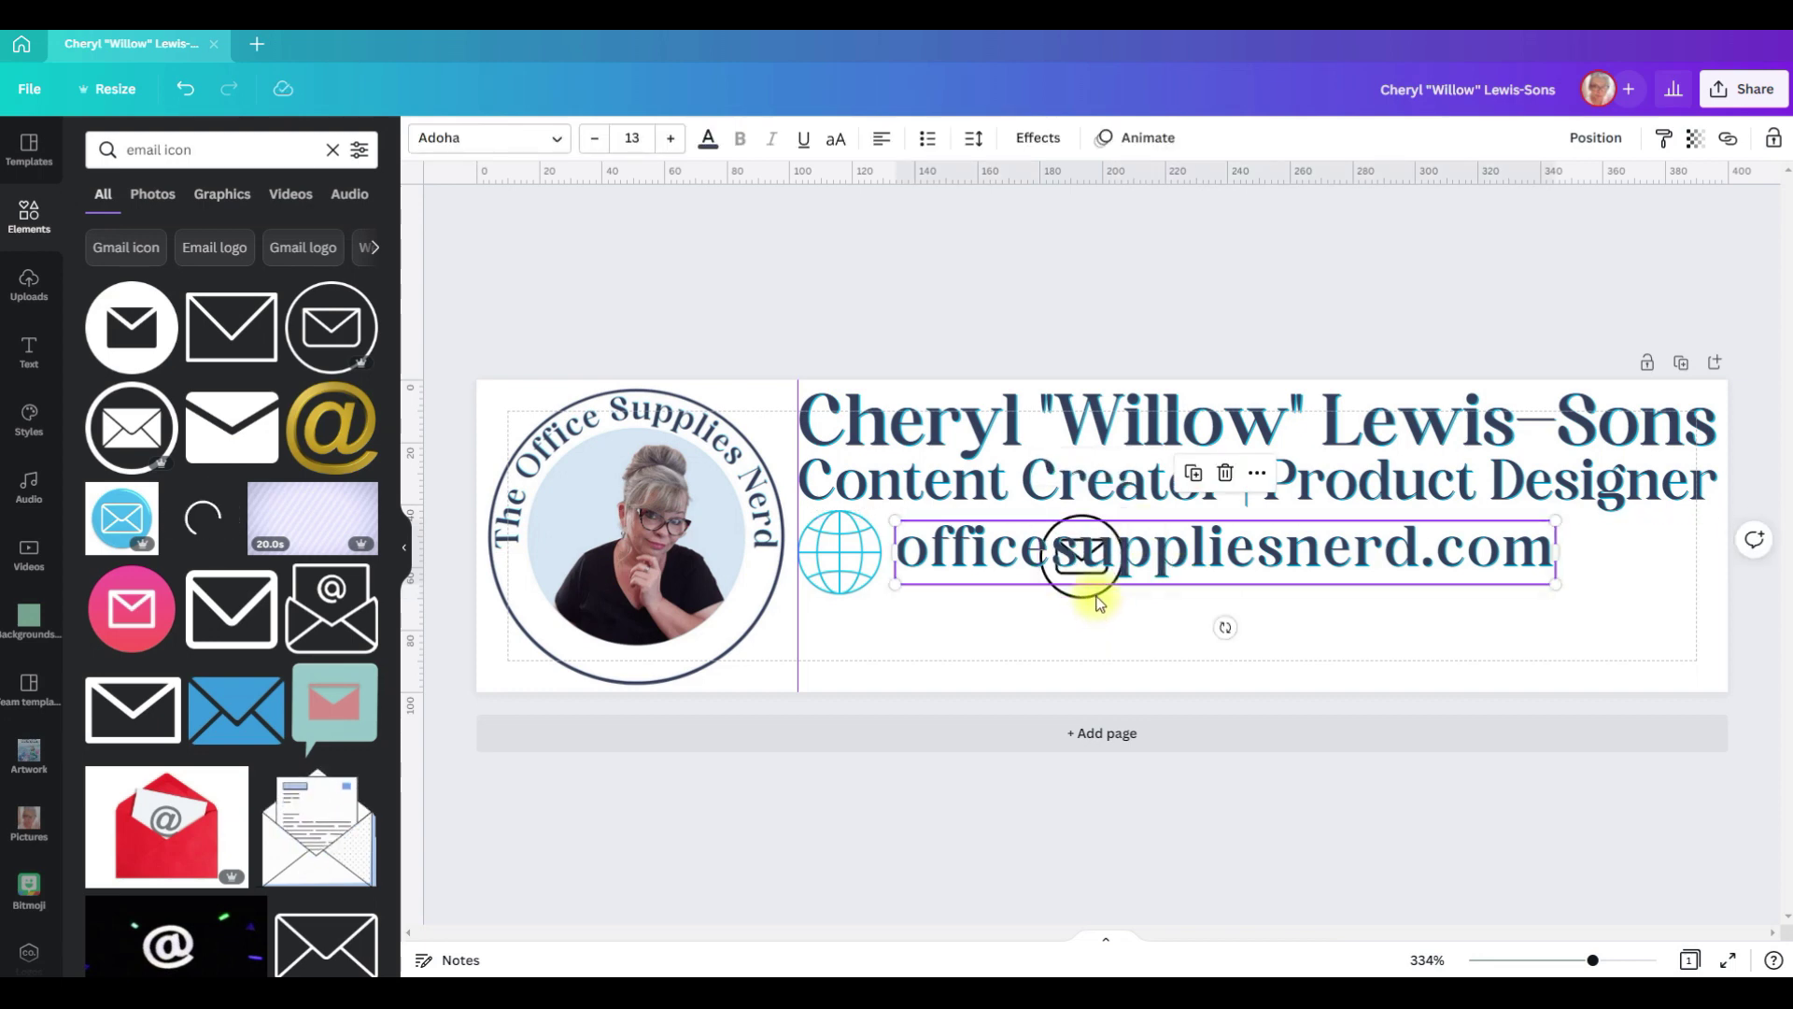
# Step: Move the envelope icon below the globe and recolour it teal
pyautogui.moveTo(1100, 602); pyautogui.dragTo(839, 686)
pyautogui.click(423, 138)
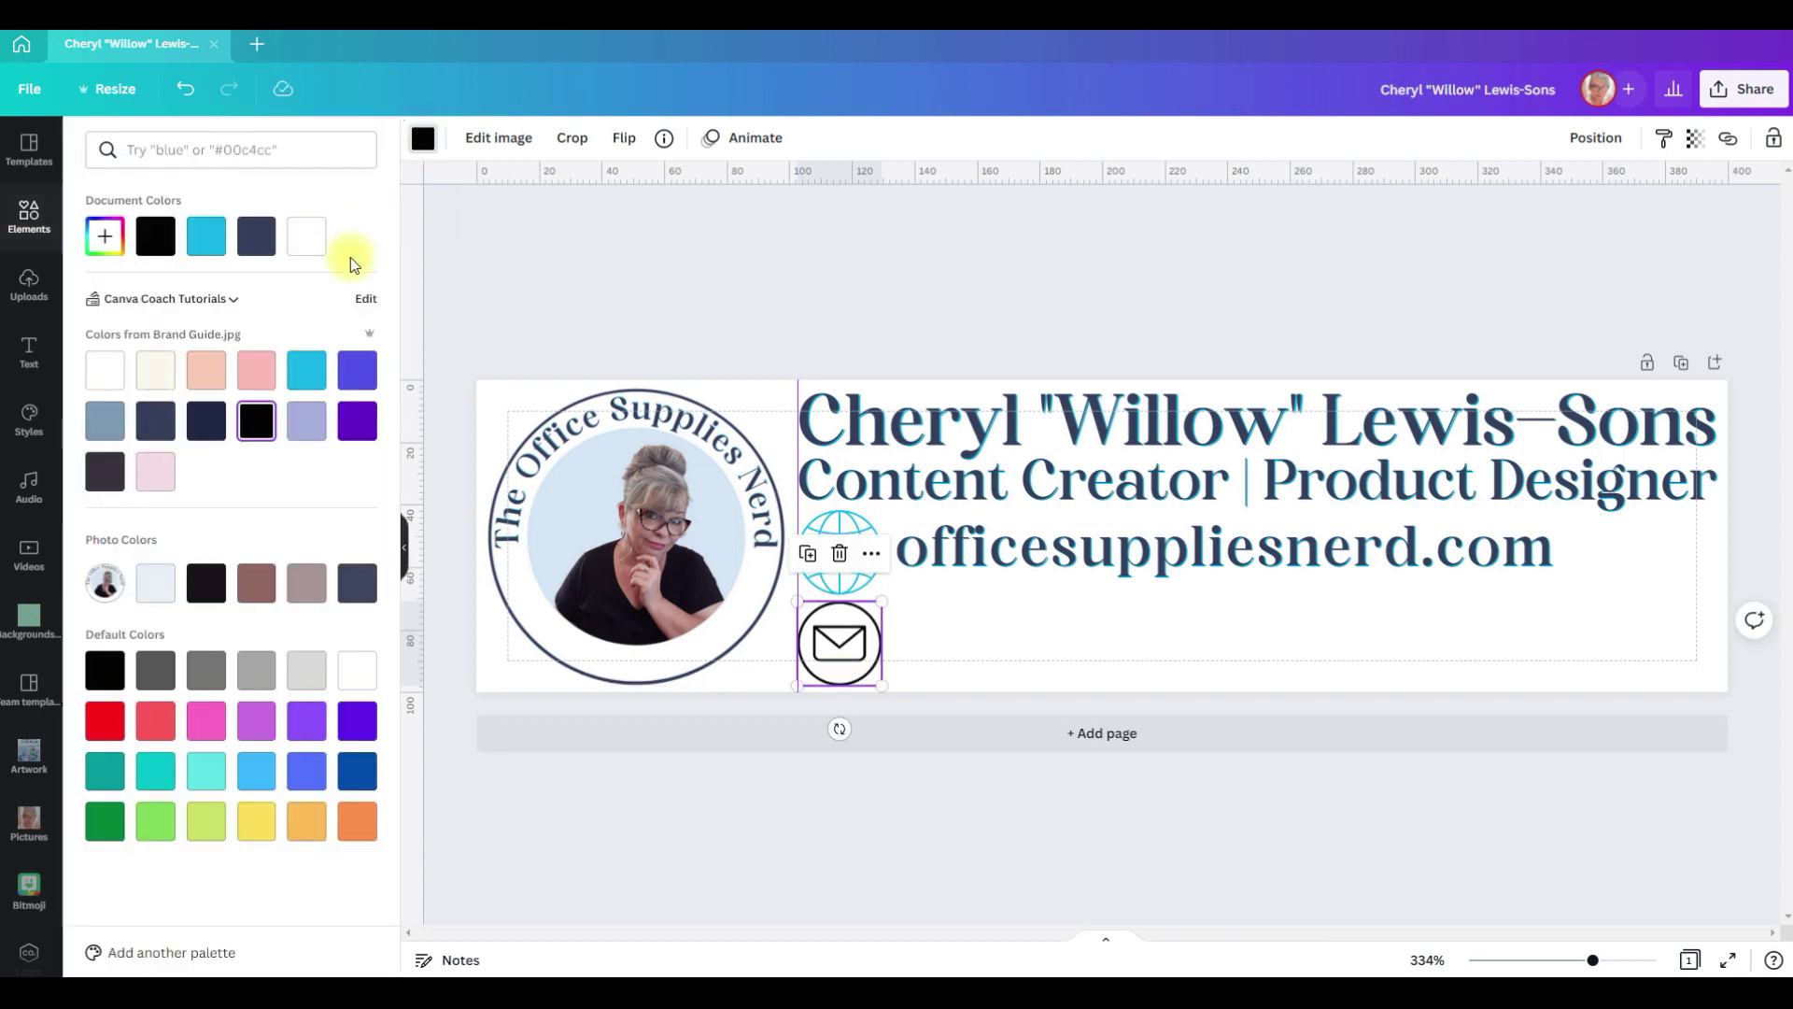
pyautogui.click(305, 367)
pyautogui.click(1289, 568)
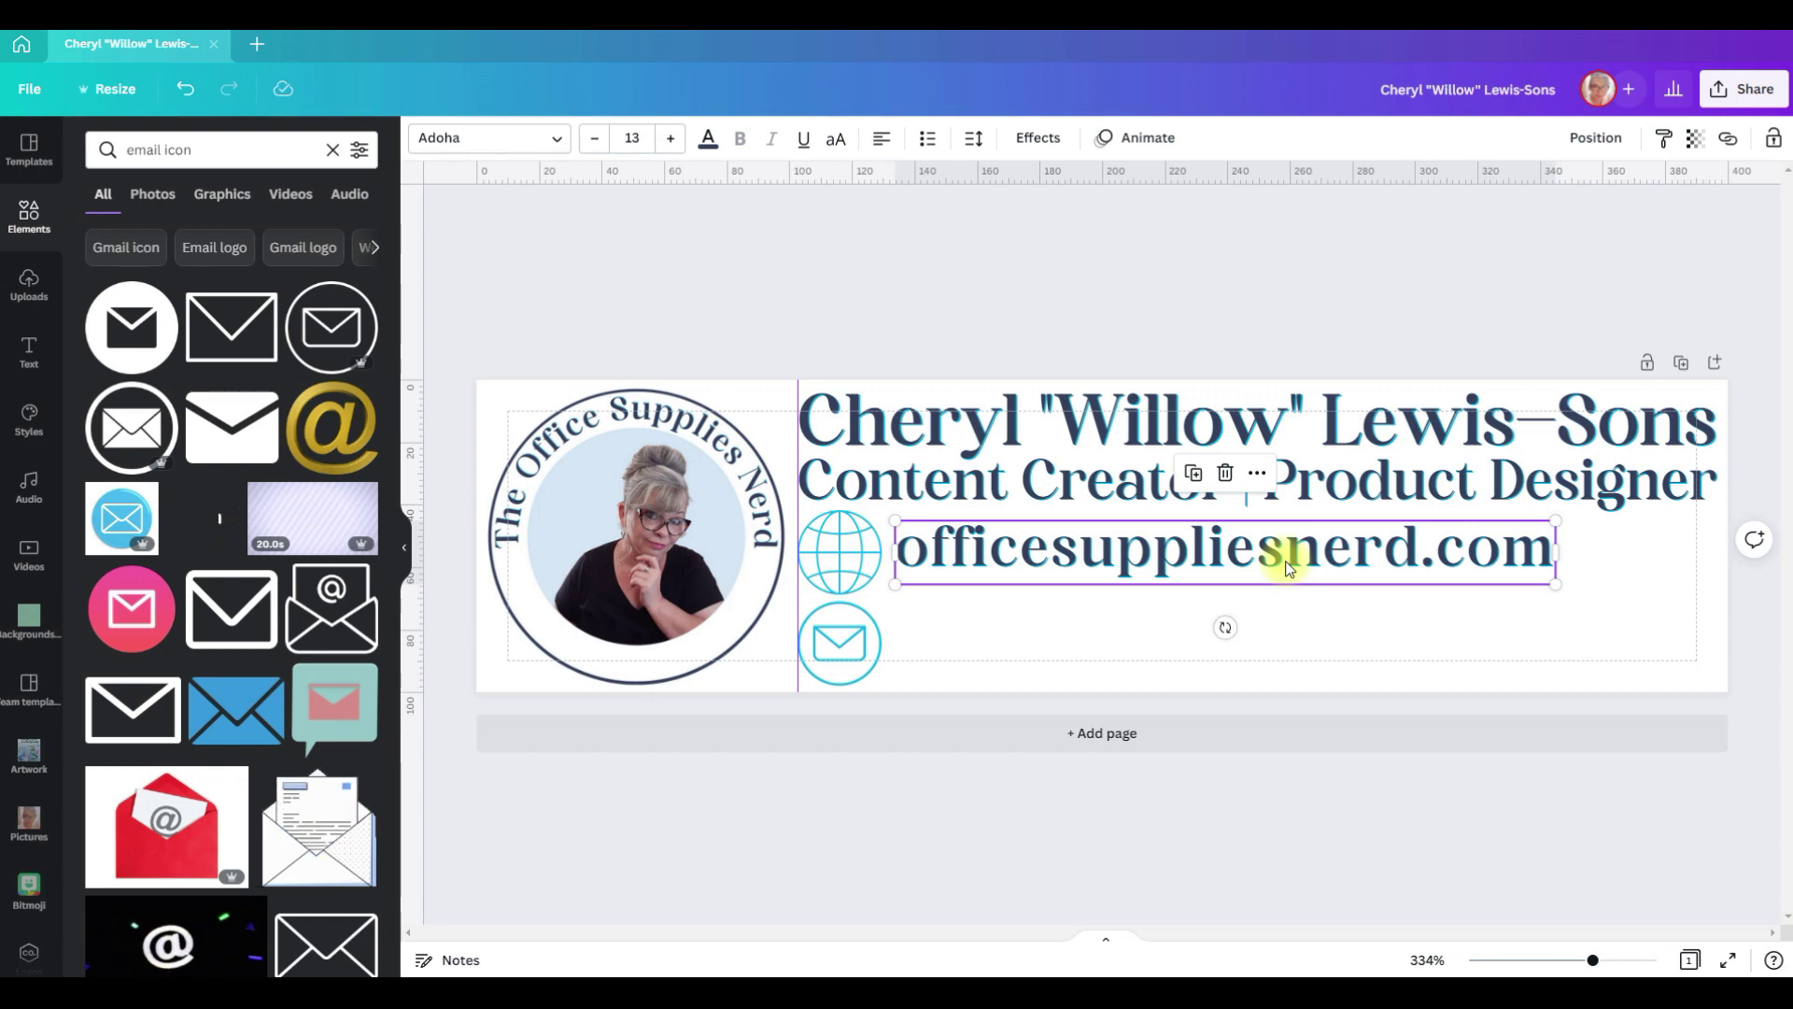
# Step: Duplicate the website line beside the envelope, enter the email address, and shrink it to one line
pyautogui.hotkey('ctrl', 'd')
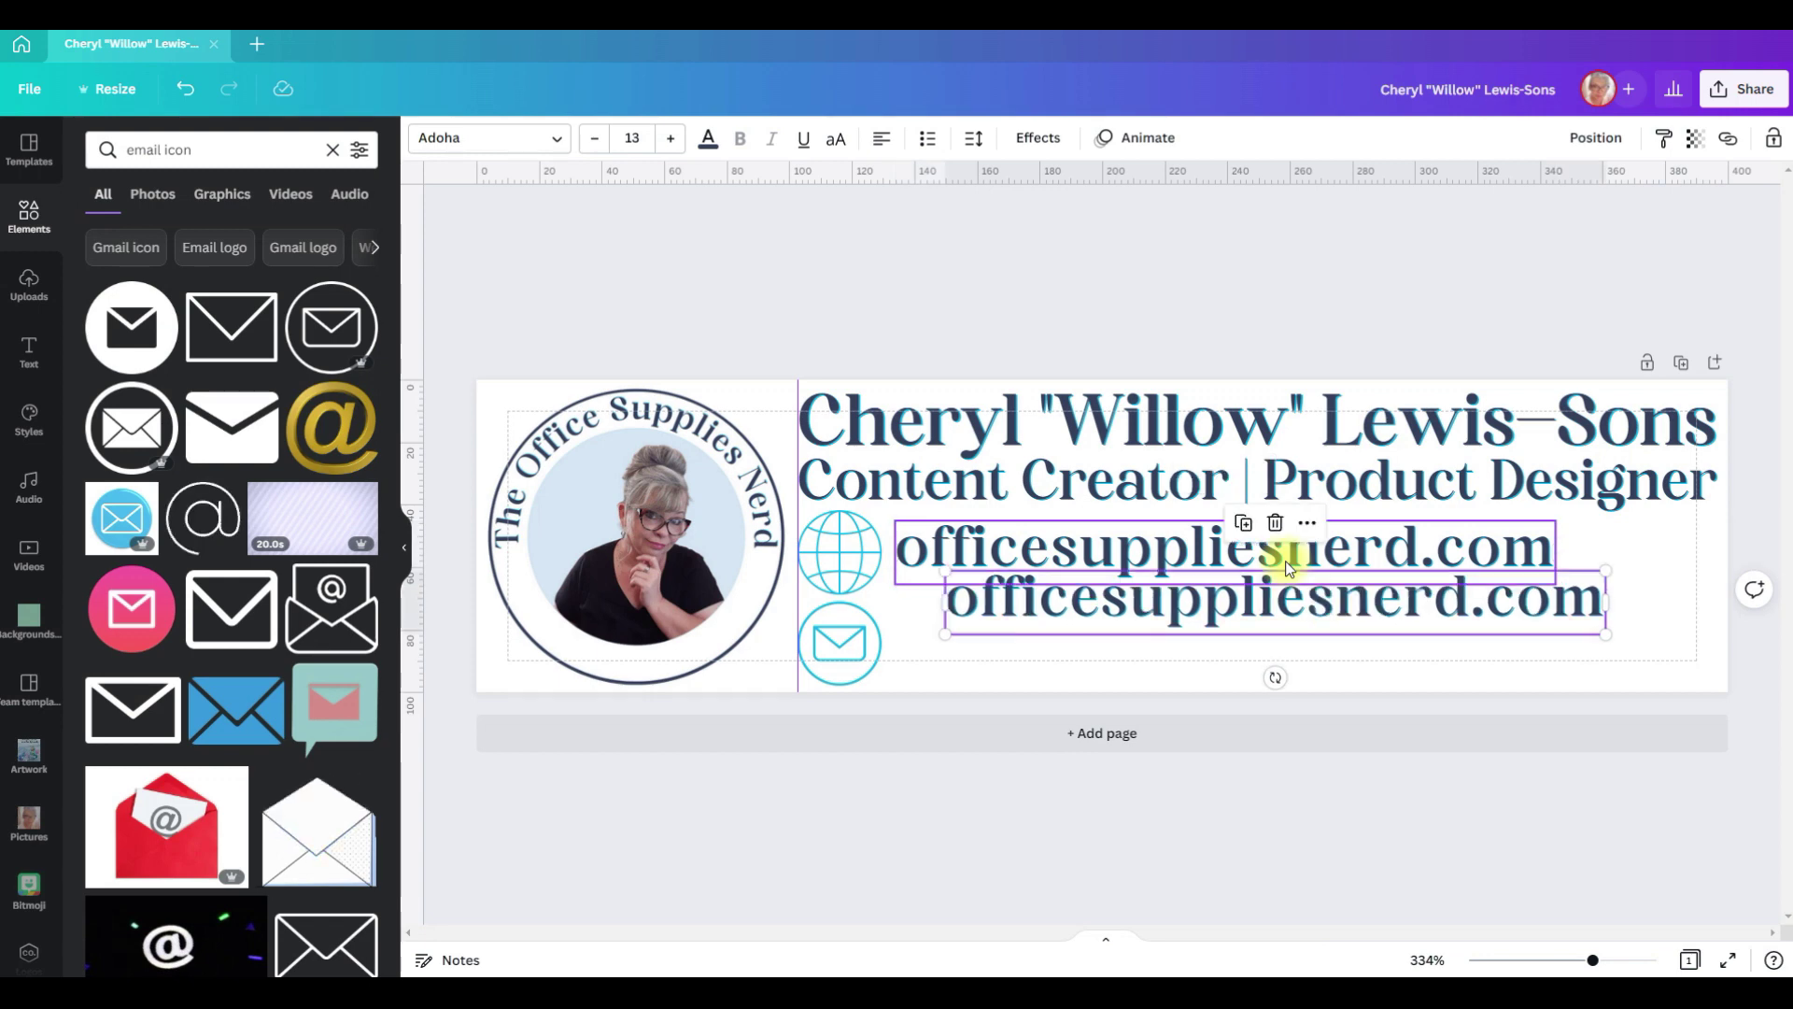
pyautogui.moveTo(1289, 592); pyautogui.dragTo(1248, 642)
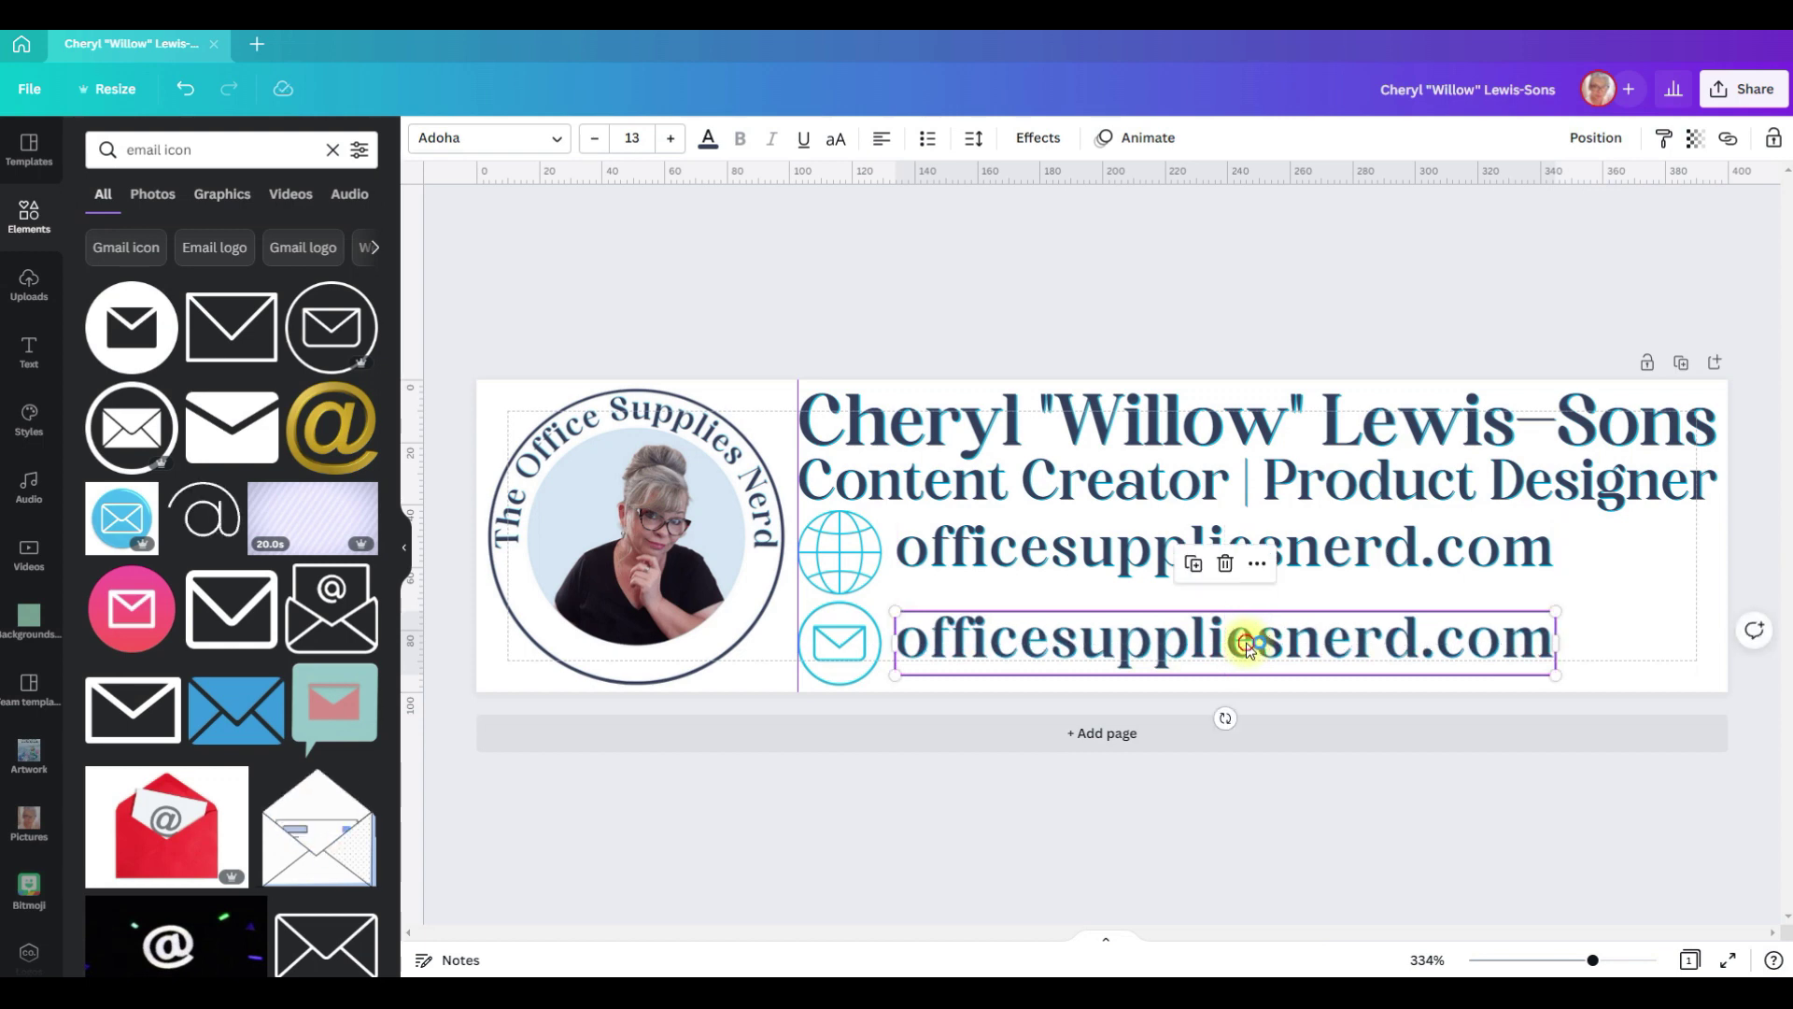
pyautogui.doubleClick(1248, 642)
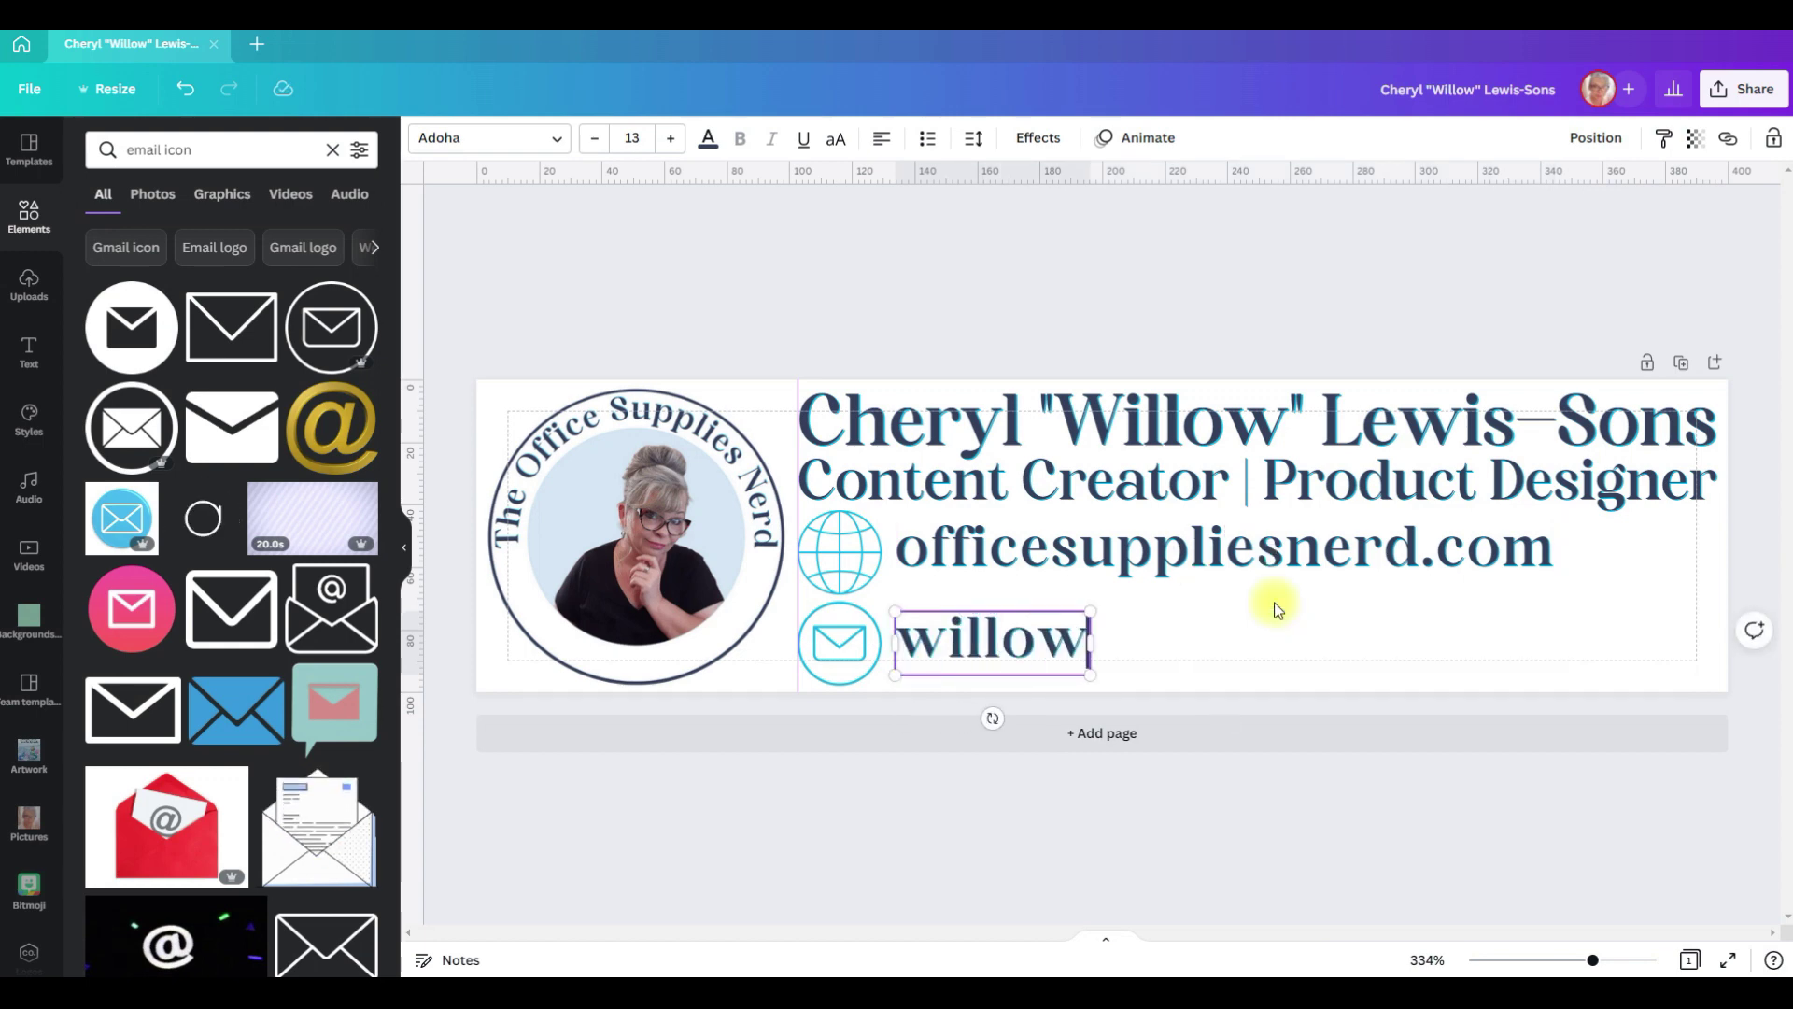
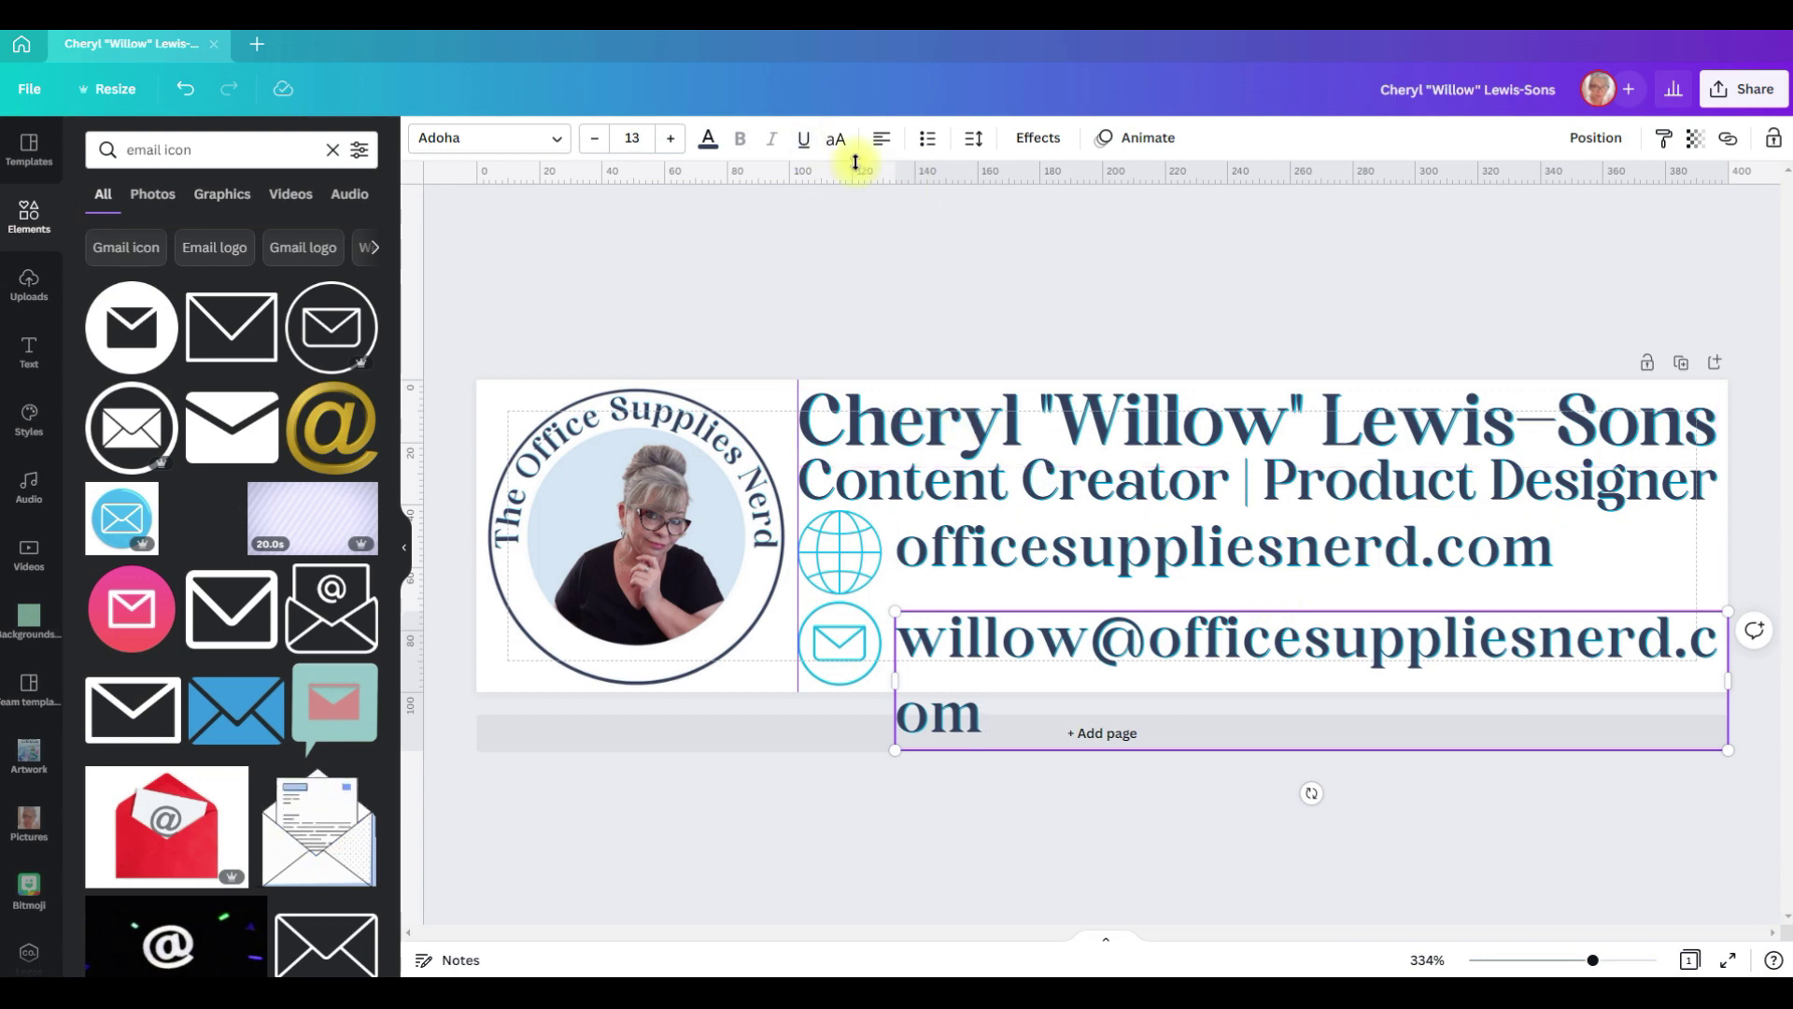
pyautogui.click(592, 140)
pyautogui.click(592, 141)
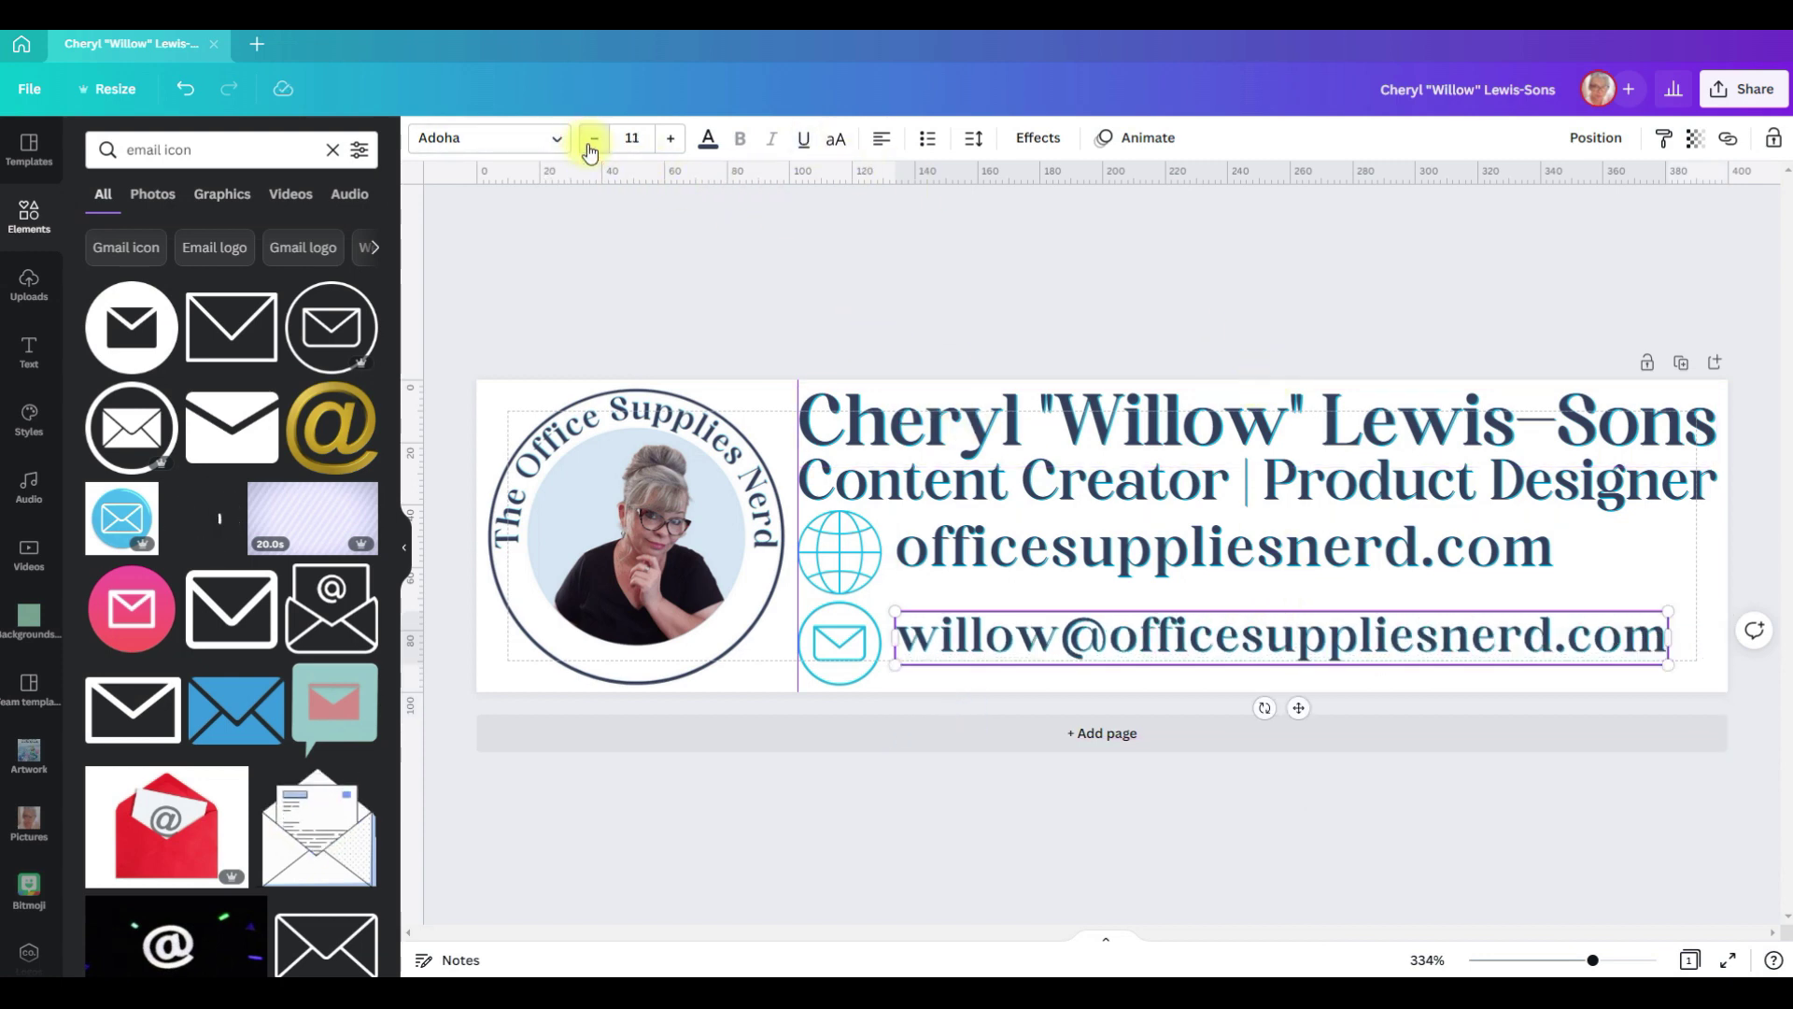
# Step: Set the website text to font size 11.7 and nudge it slightly down
pyautogui.click(1403, 574)
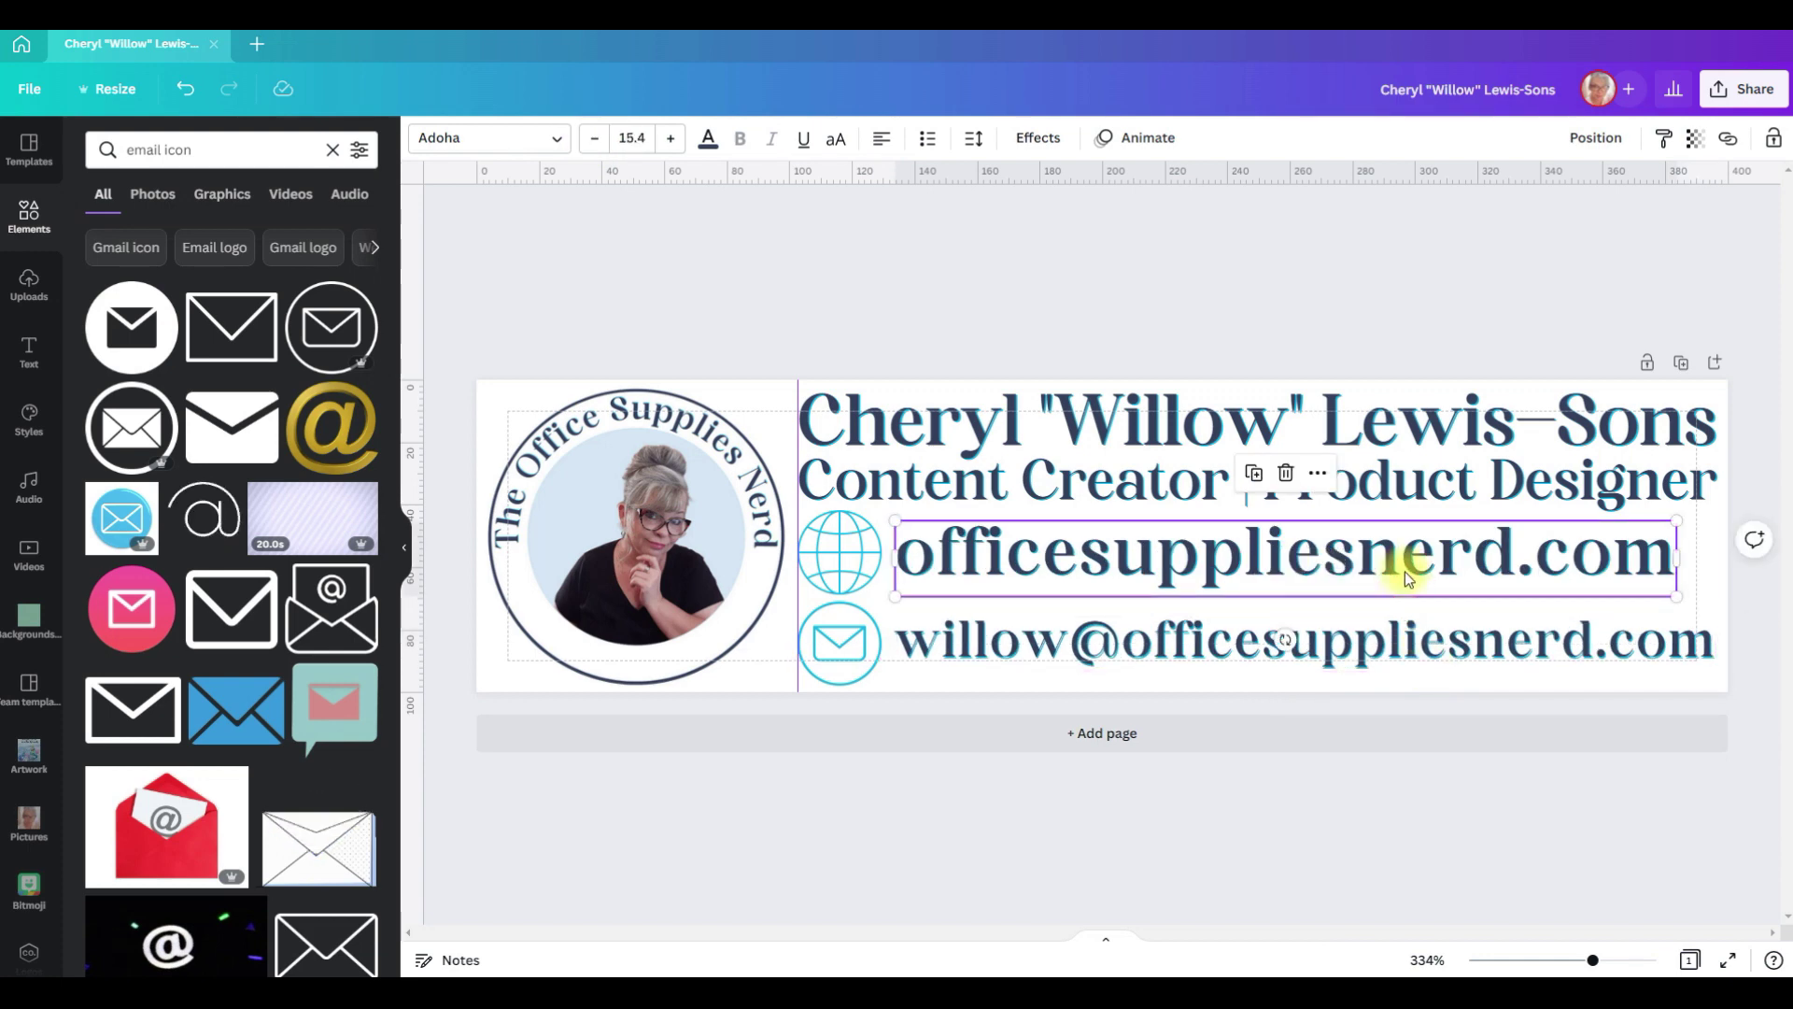
pyautogui.click(1405, 572)
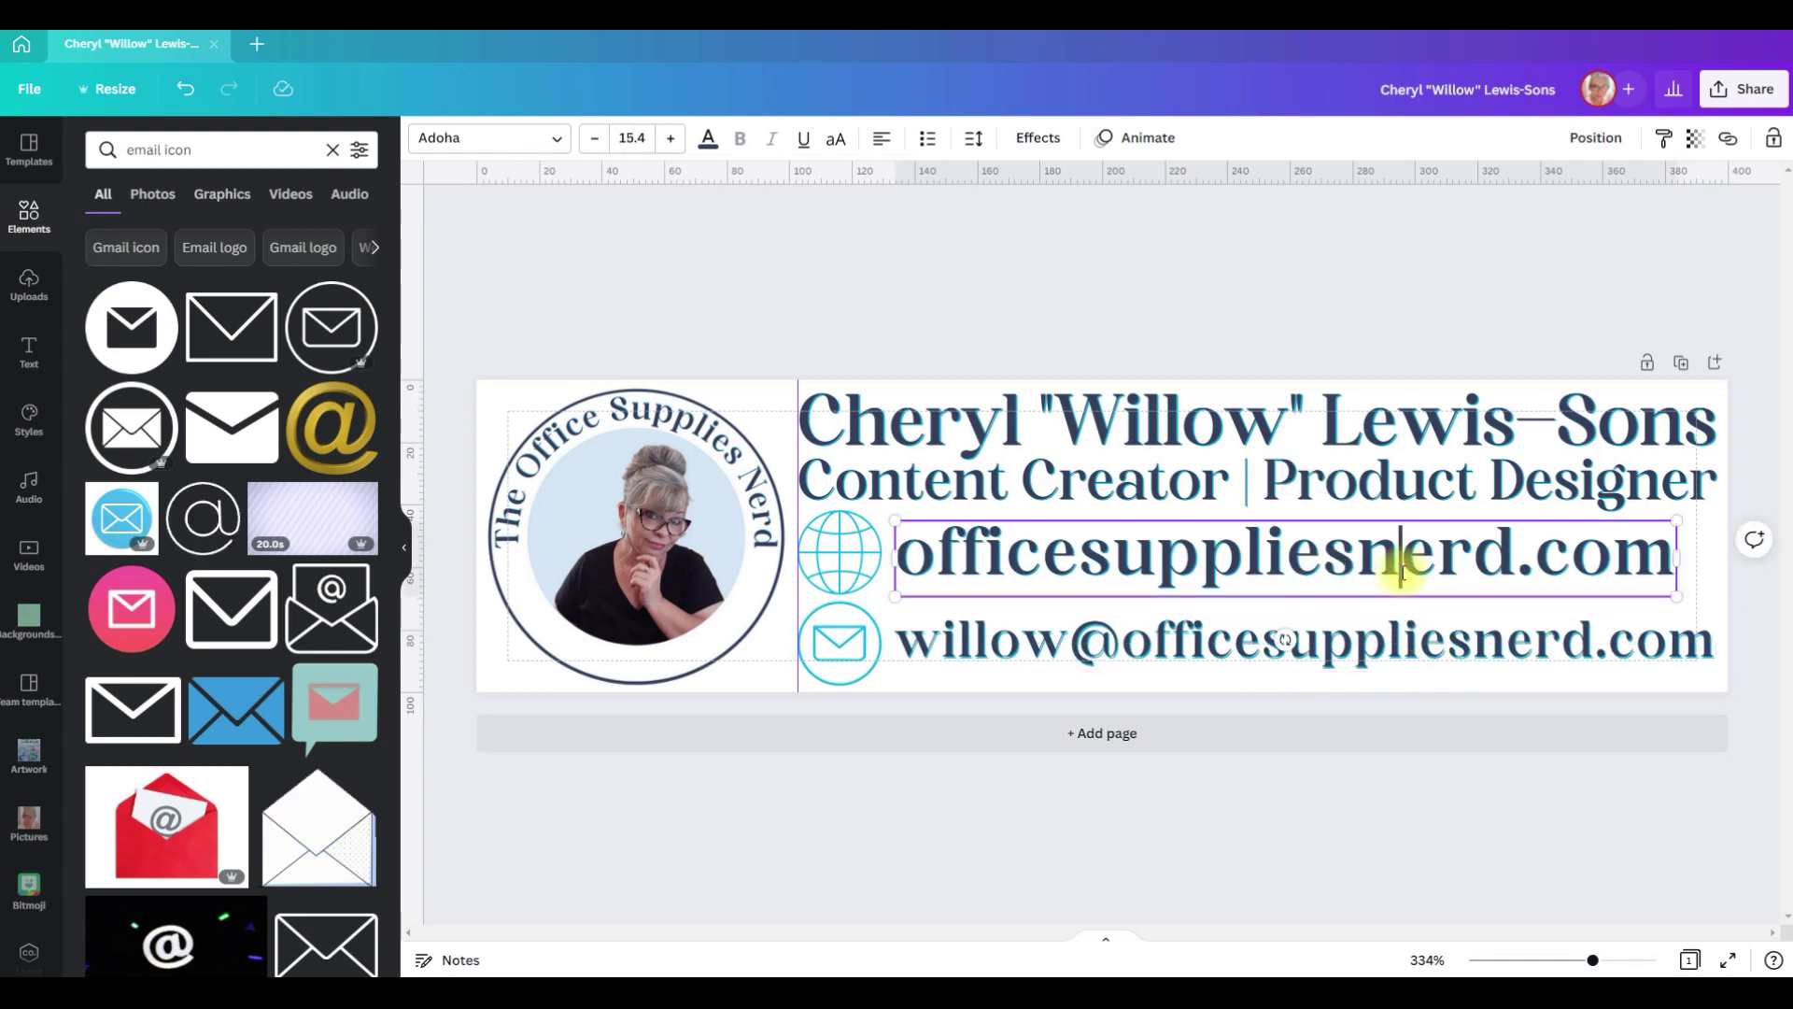
pyautogui.click(595, 140)
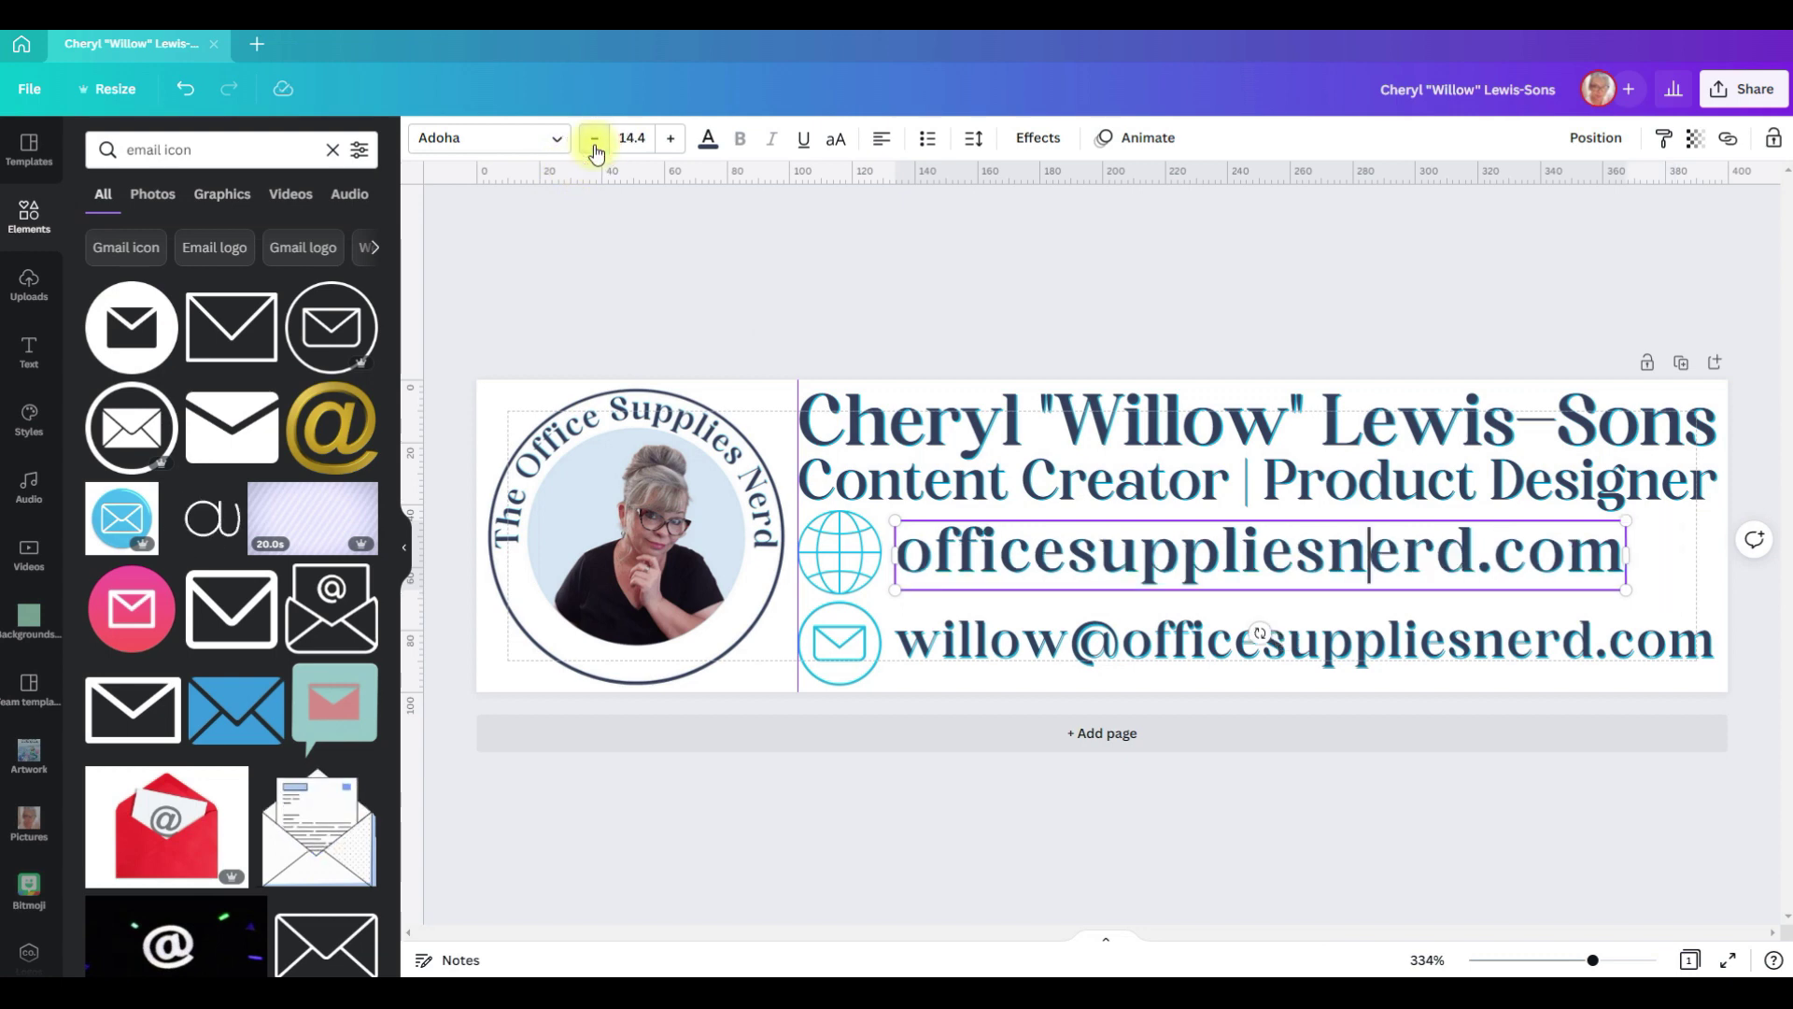
pyautogui.click(595, 140)
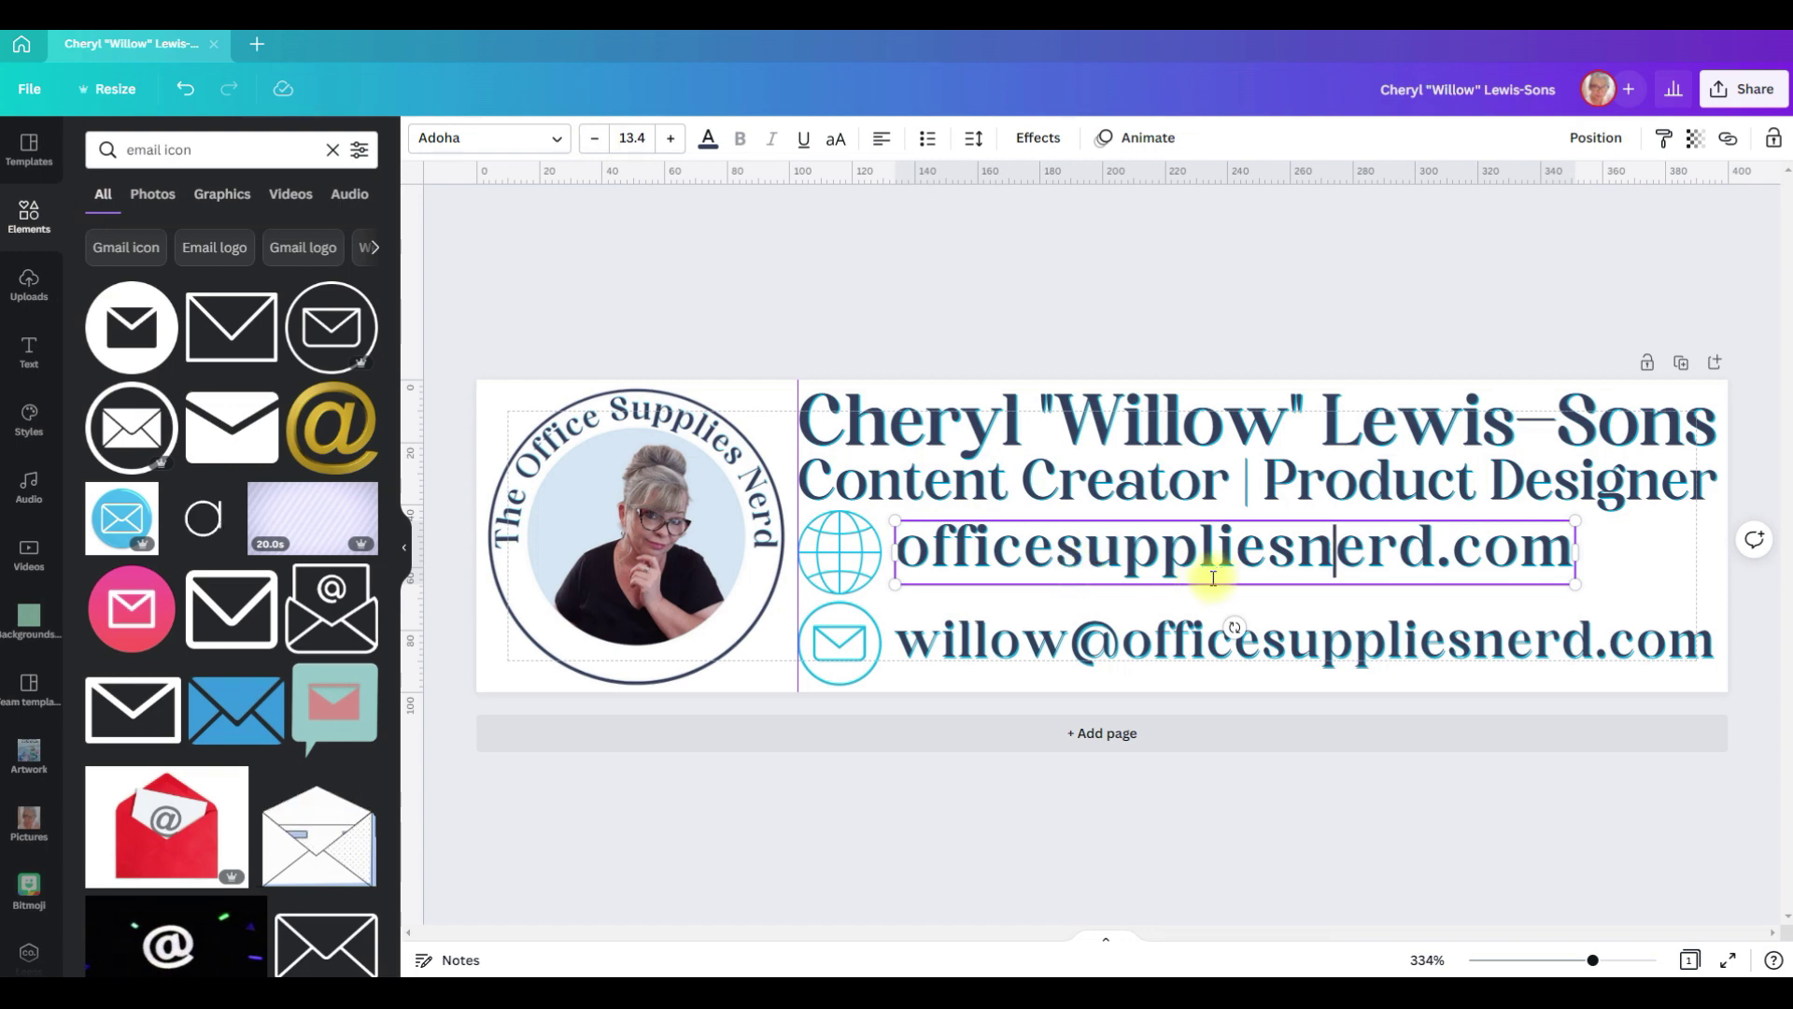
pyautogui.click(1191, 638)
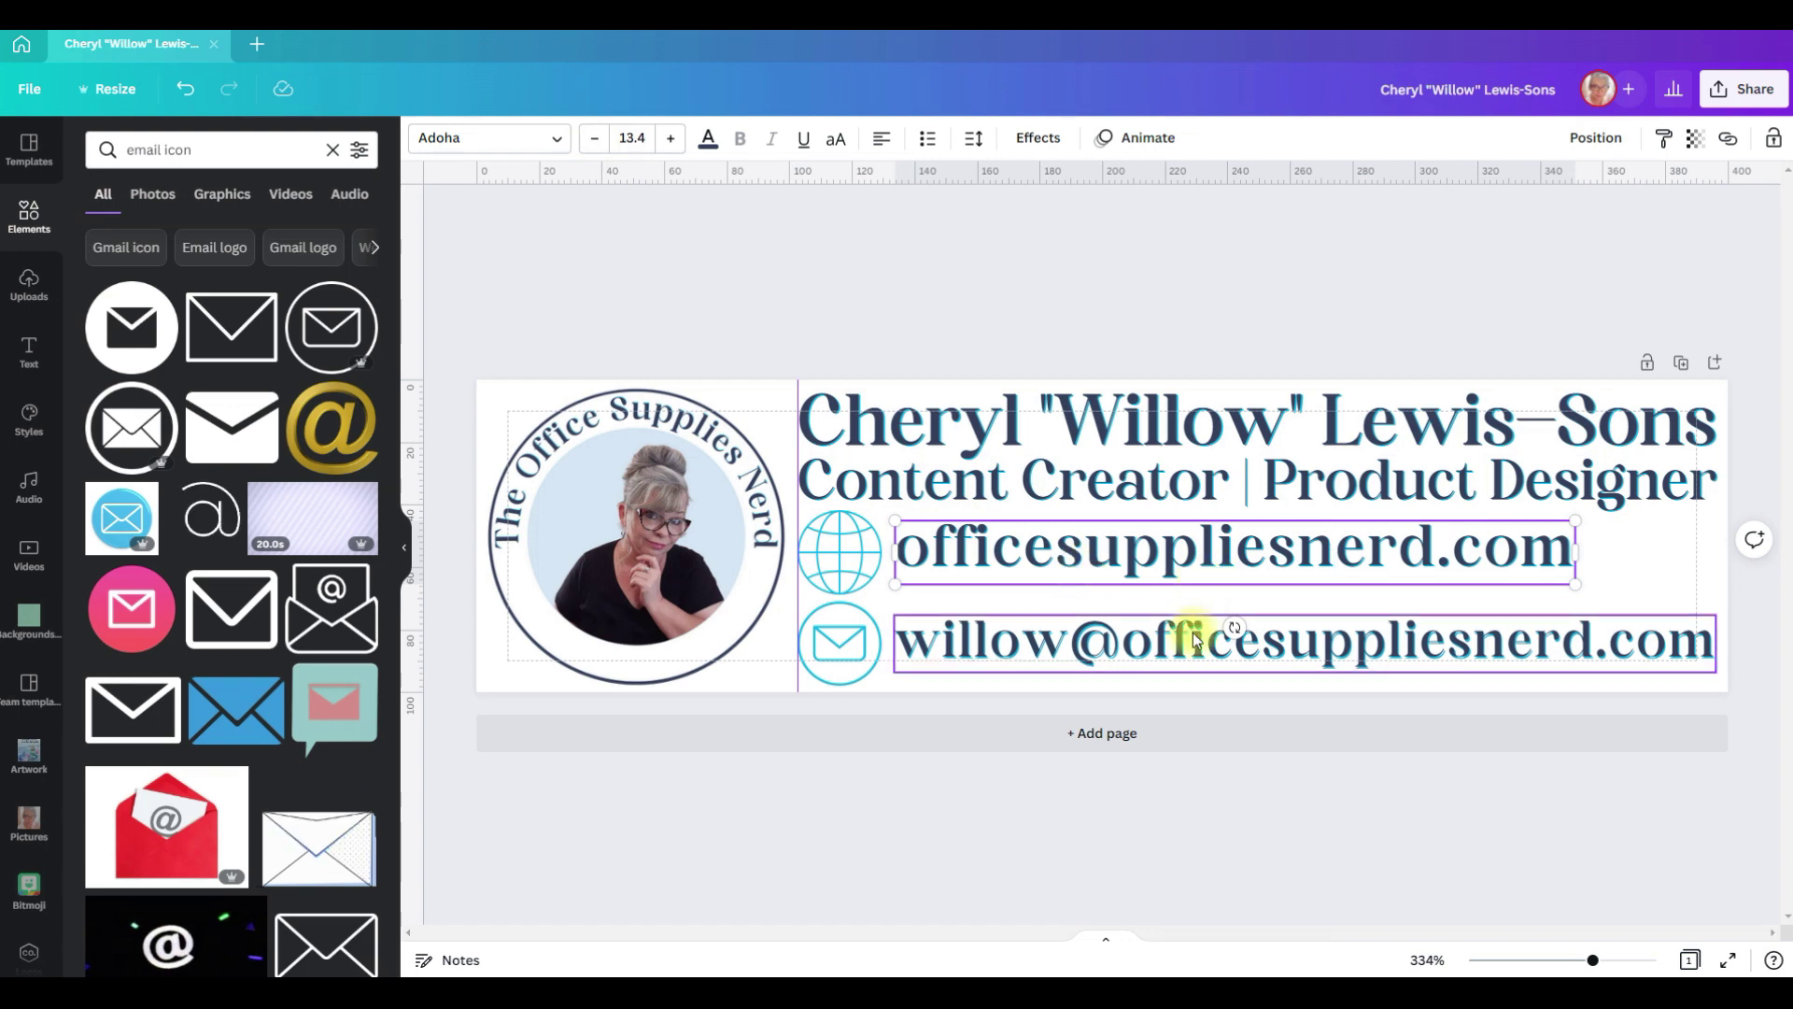
pyautogui.click(1173, 557)
pyautogui.click(627, 134)
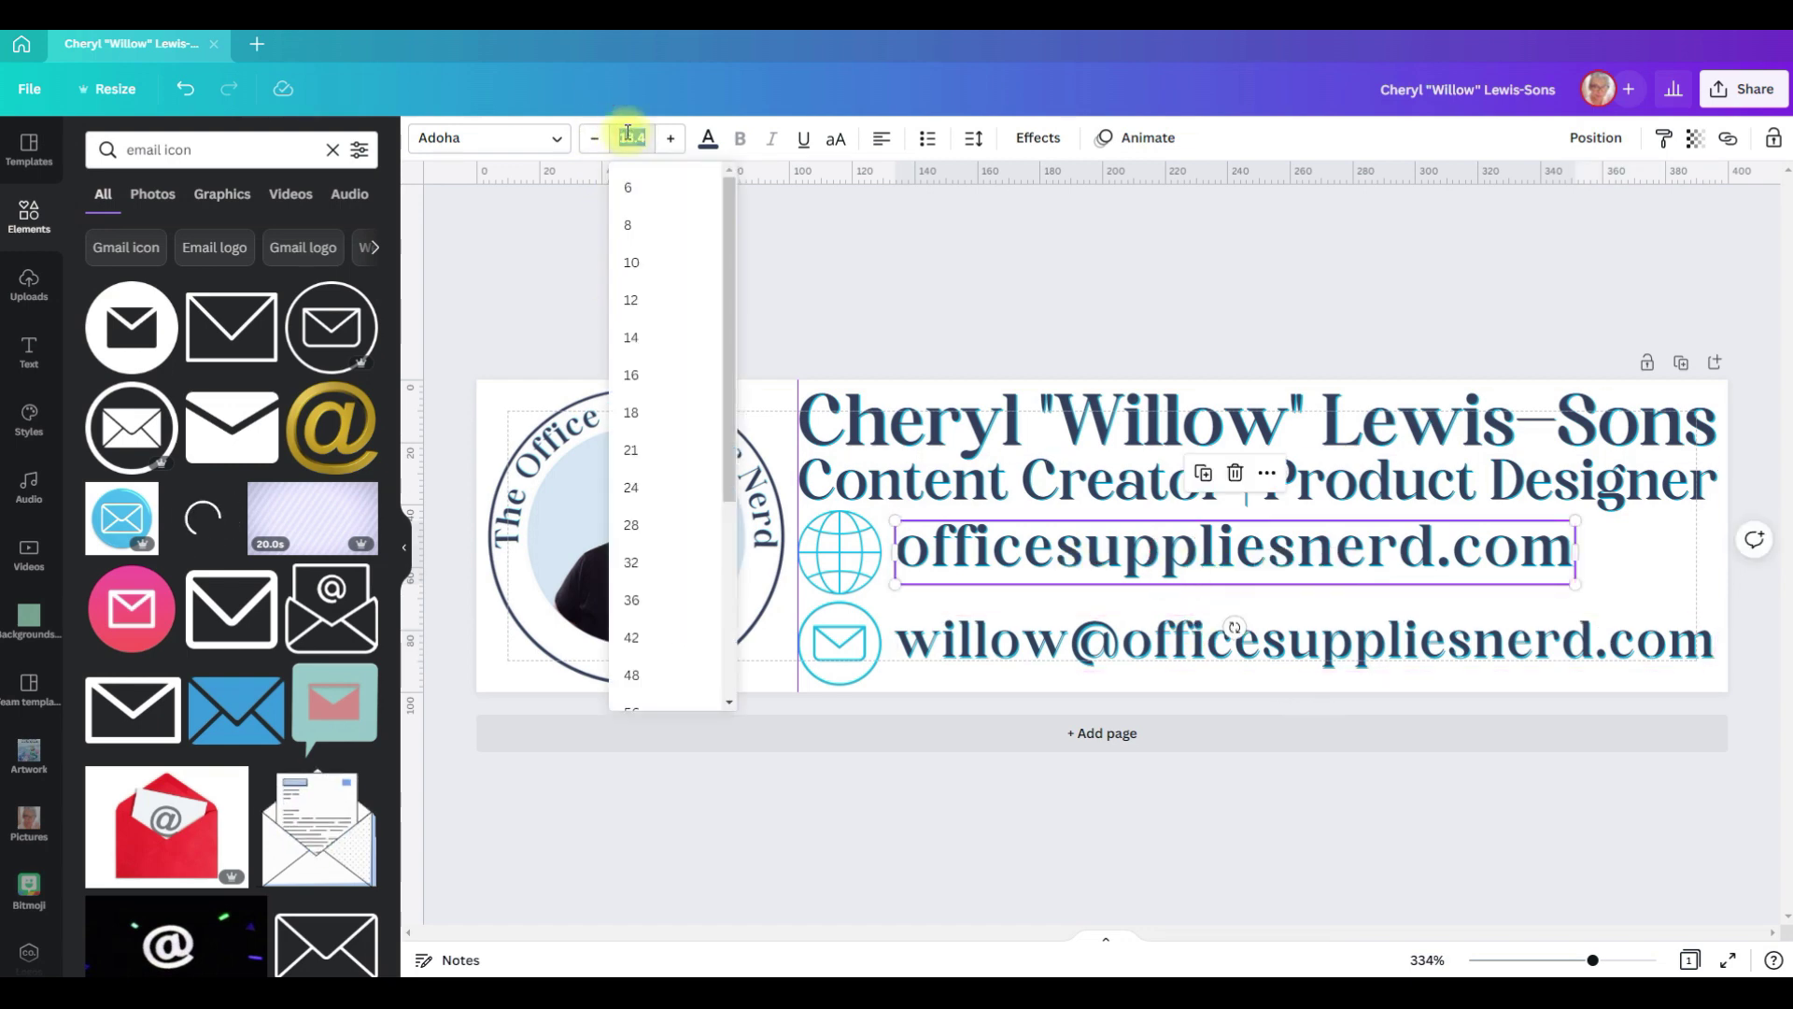
pyautogui.write('11.7')
pyautogui.press('Return')
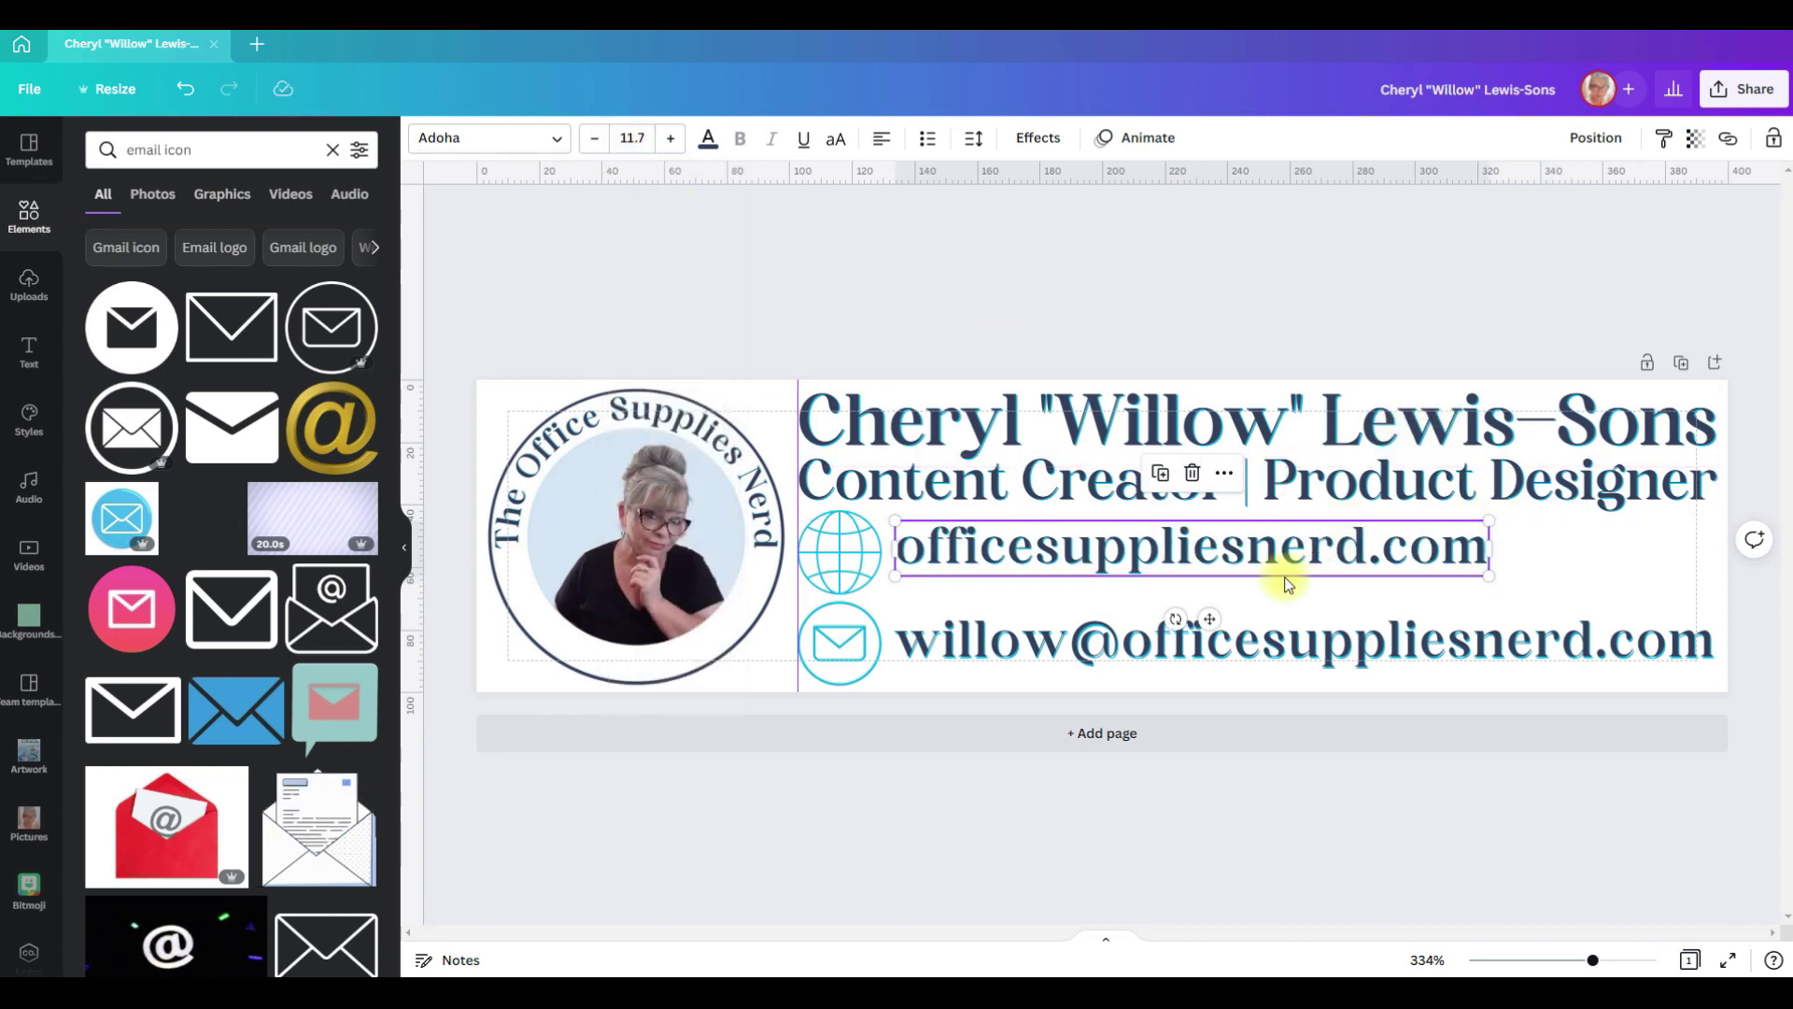
pyautogui.moveTo(1186, 563); pyautogui.dragTo(1186, 569)
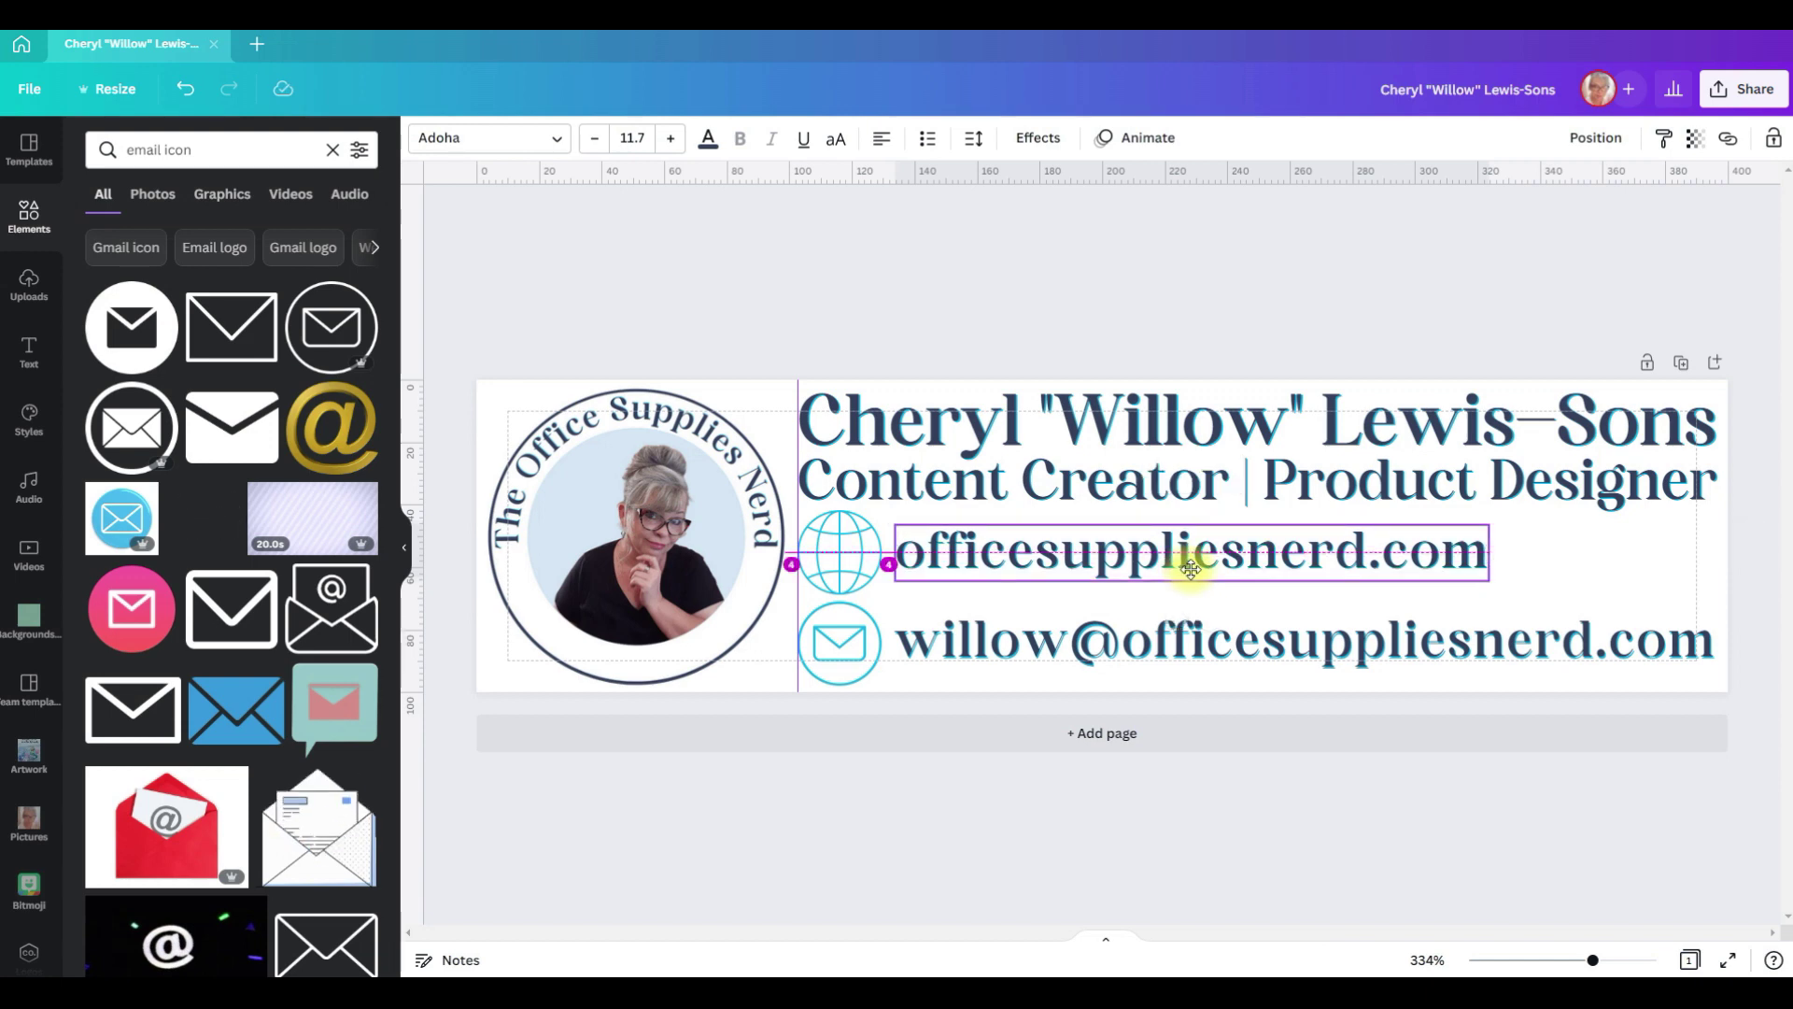
# Step: Shrink the globe and envelope icons to 21 × 21
pyautogui.moveTo(1191, 570); pyautogui.dragTo(1185, 560)
pyautogui.click(875, 588)
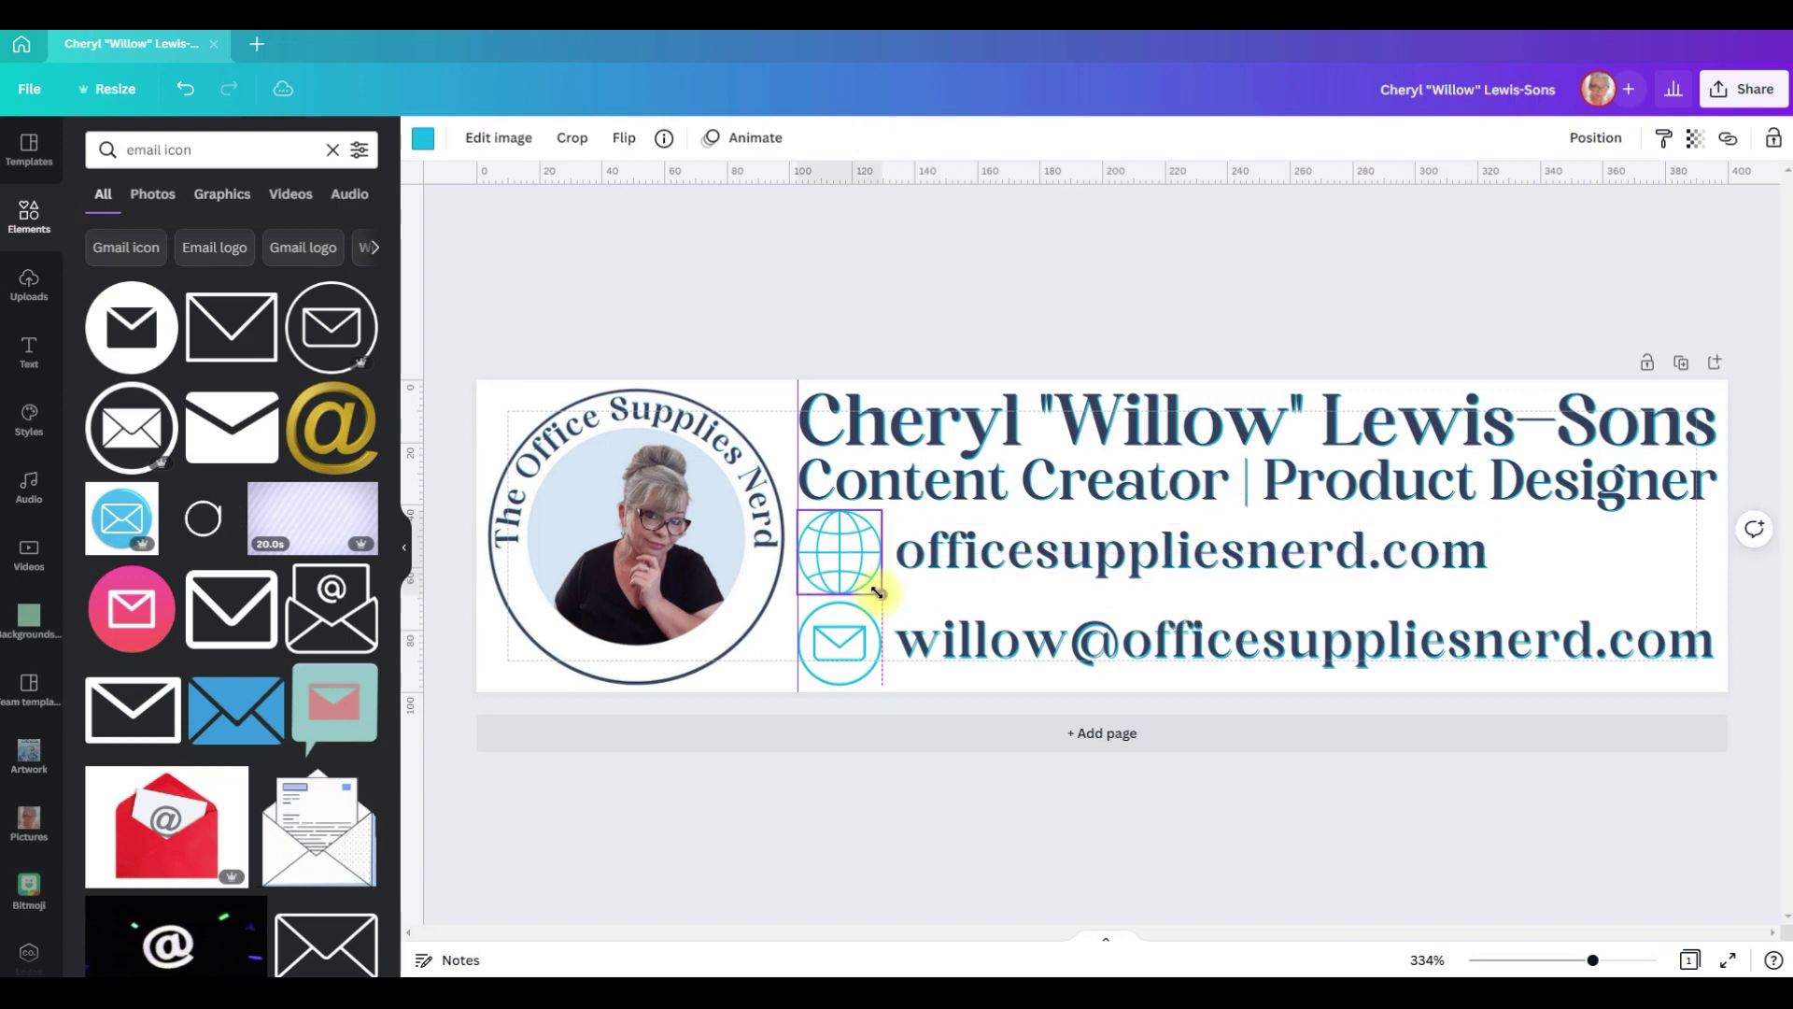
pyautogui.moveTo(876, 590); pyautogui.dragTo(859, 577)
pyautogui.click(845, 653)
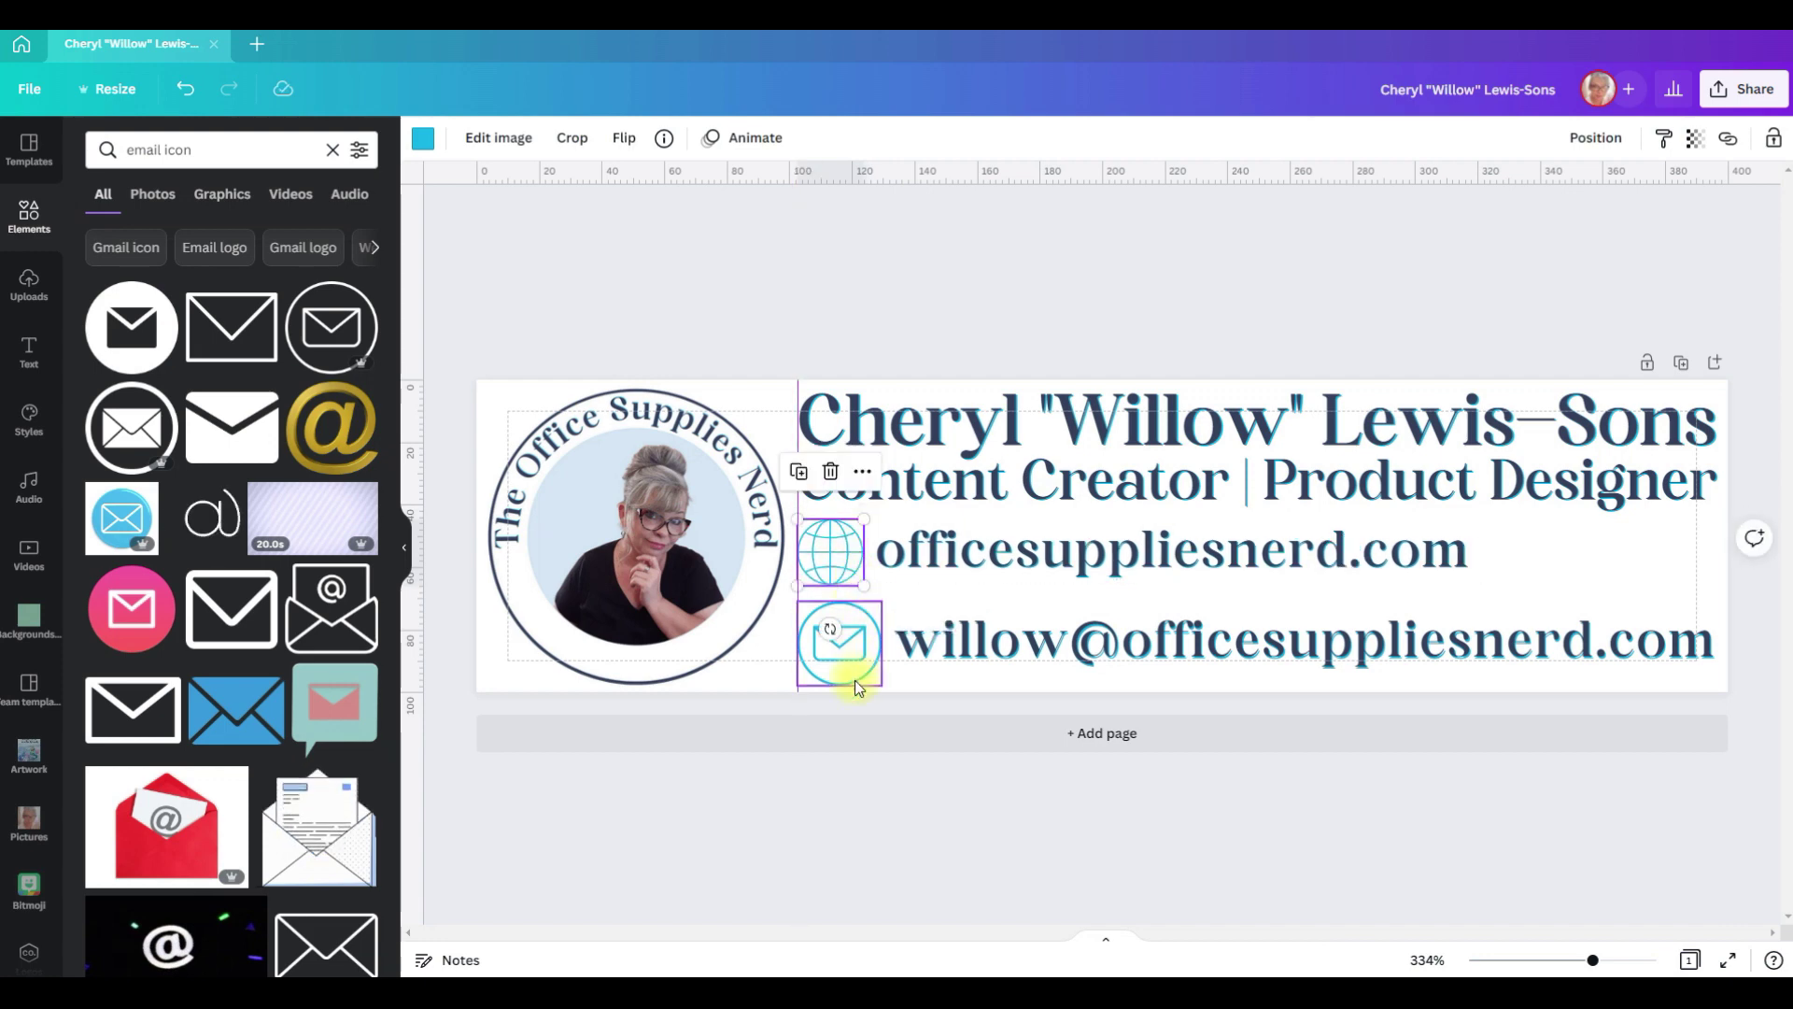
pyautogui.moveTo(876, 679); pyautogui.dragTo(863, 666)
# Step: Line the email text and envelope icon up with each other
pyautogui.click(1012, 641)
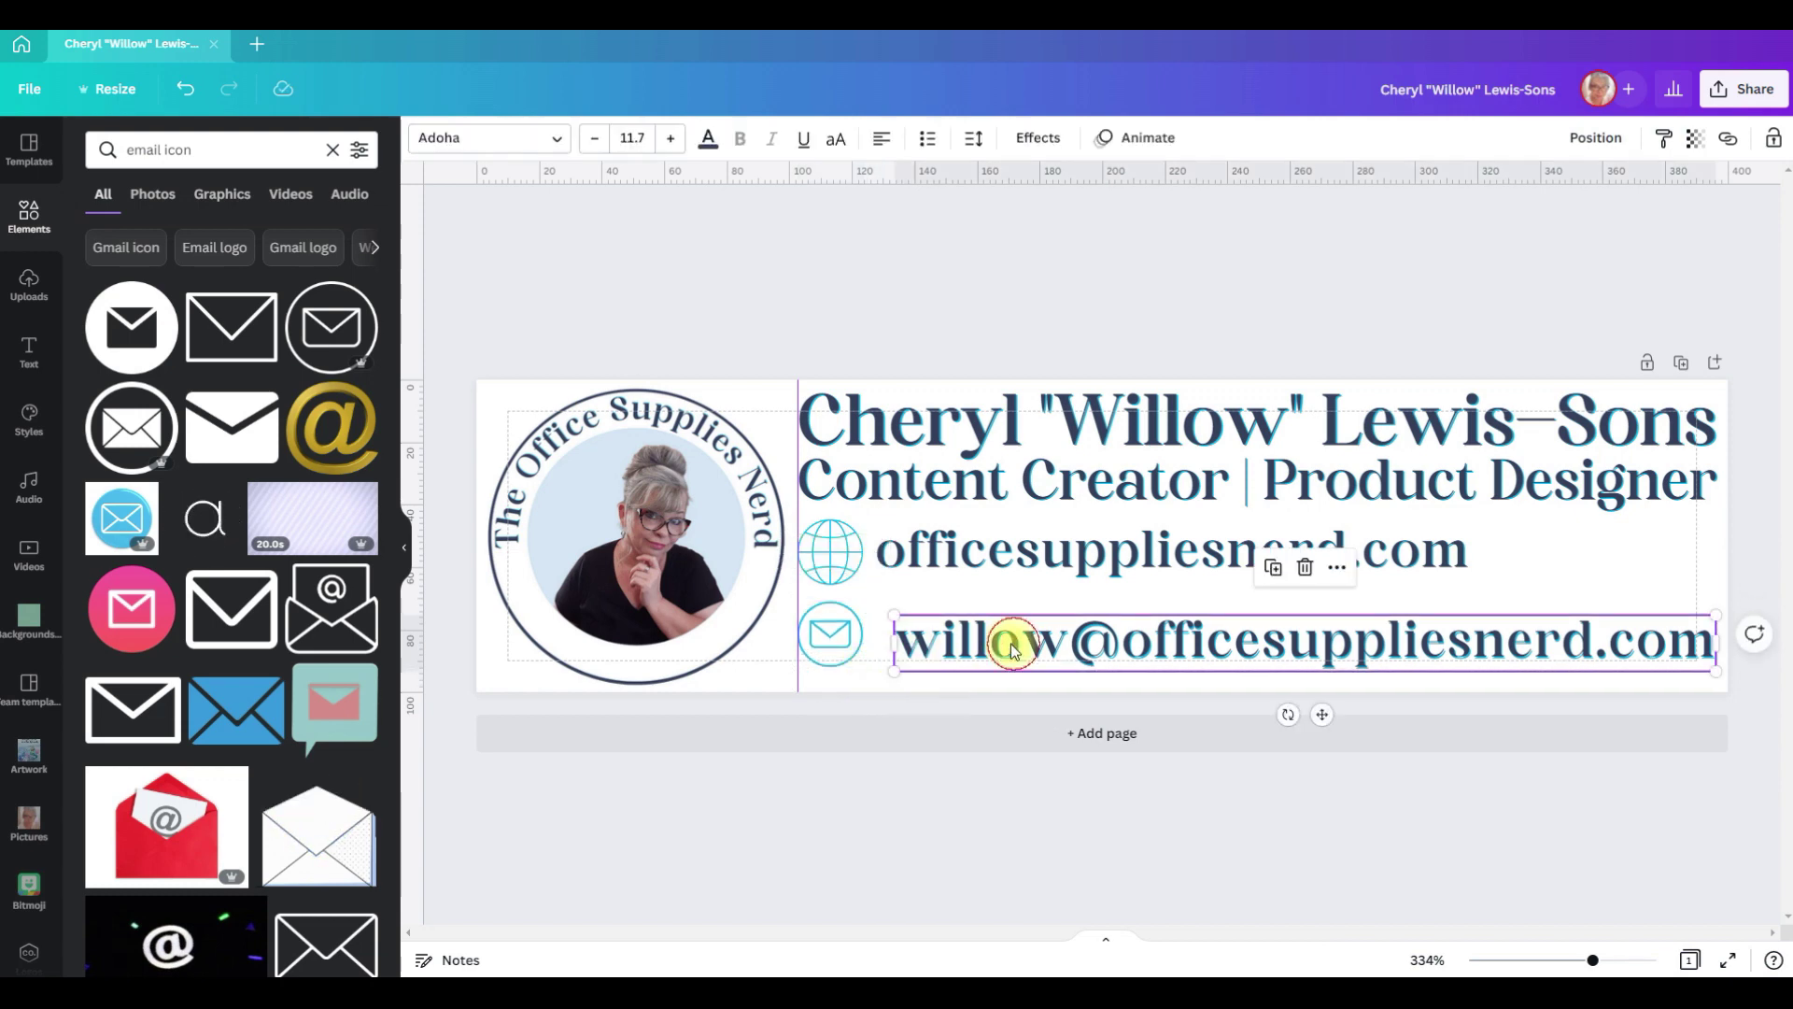
pyautogui.moveTo(1012, 641); pyautogui.dragTo(1000, 643)
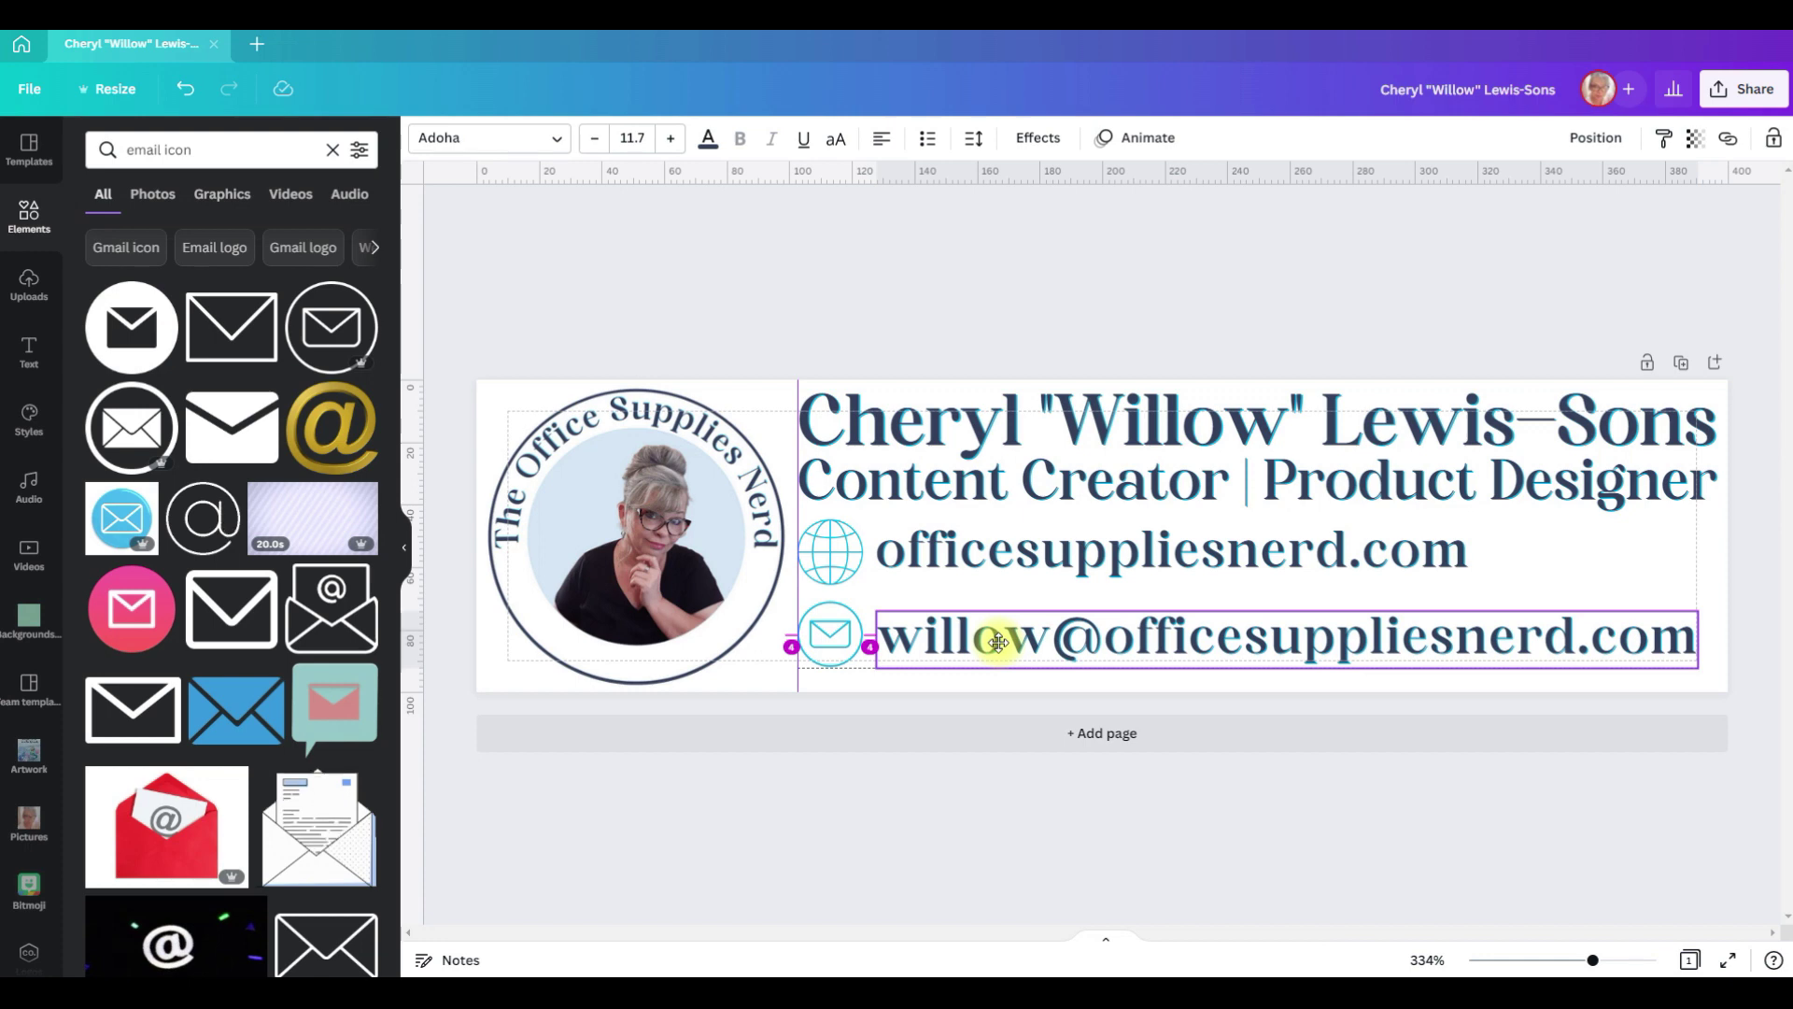
pyautogui.moveTo(999, 643); pyautogui.dragTo(995, 635)
pyautogui.click(847, 667)
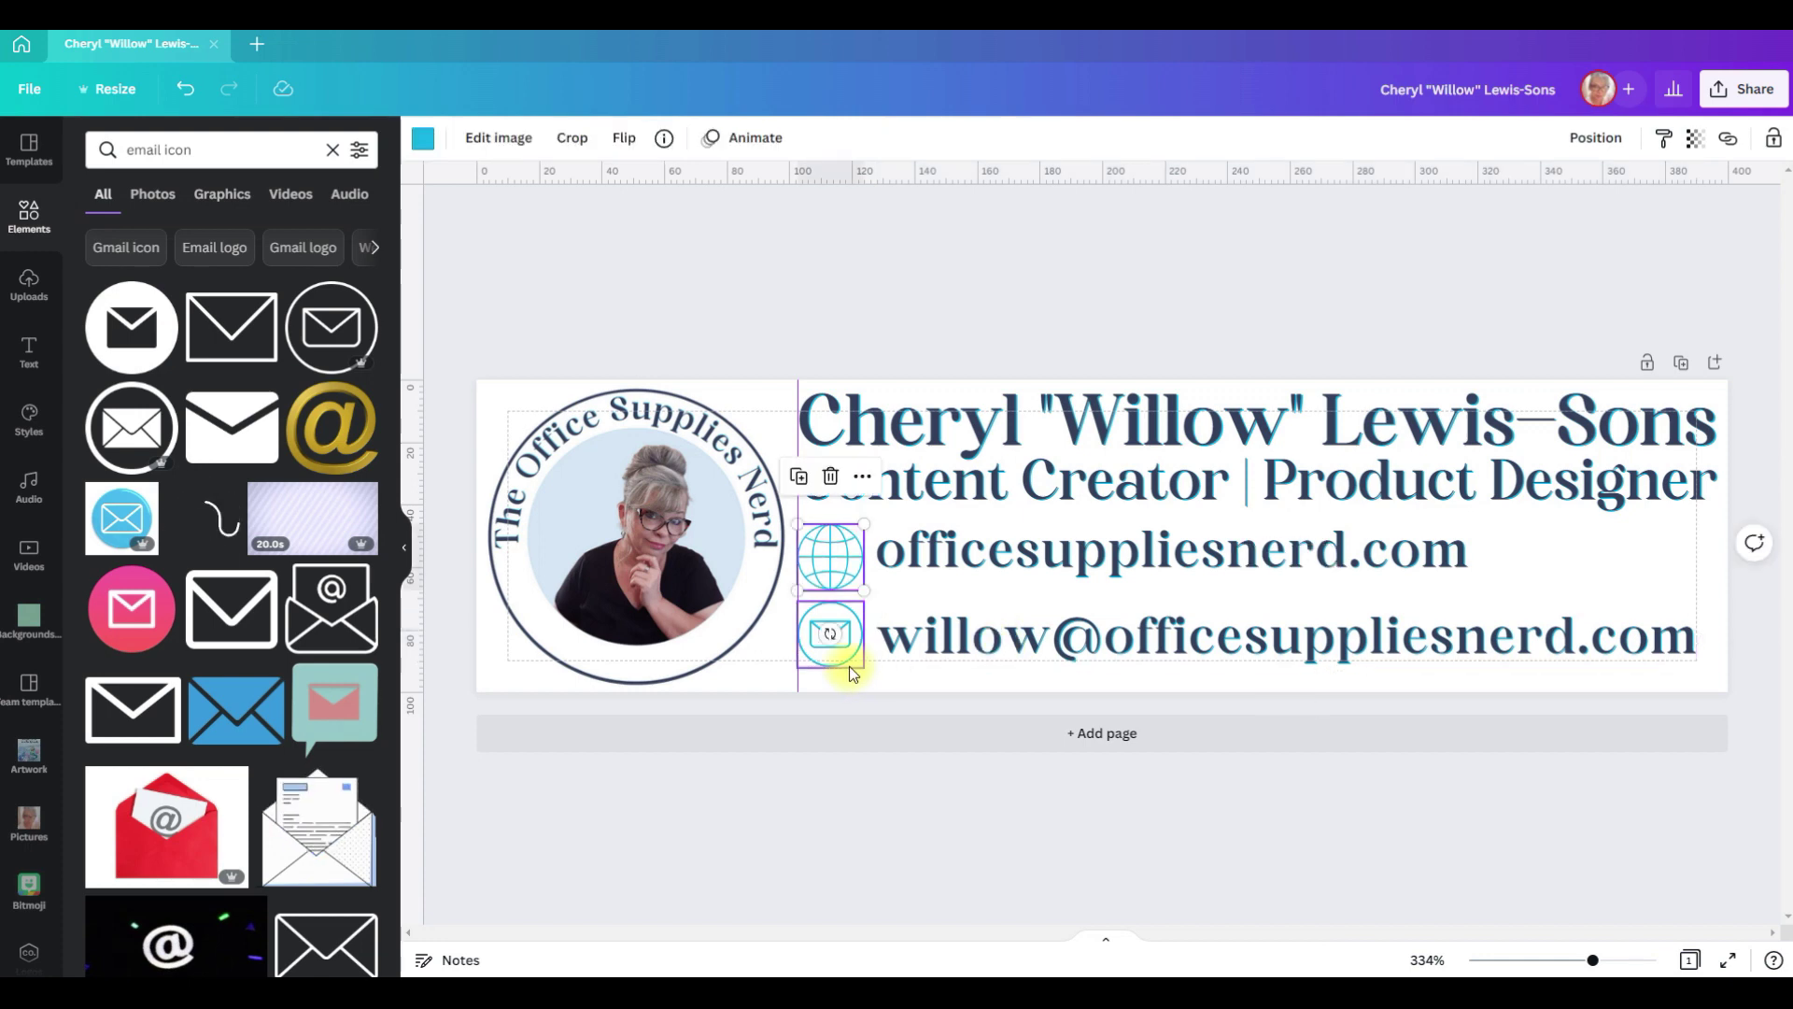
pyautogui.moveTo(848, 679); pyautogui.dragTo(846, 686)
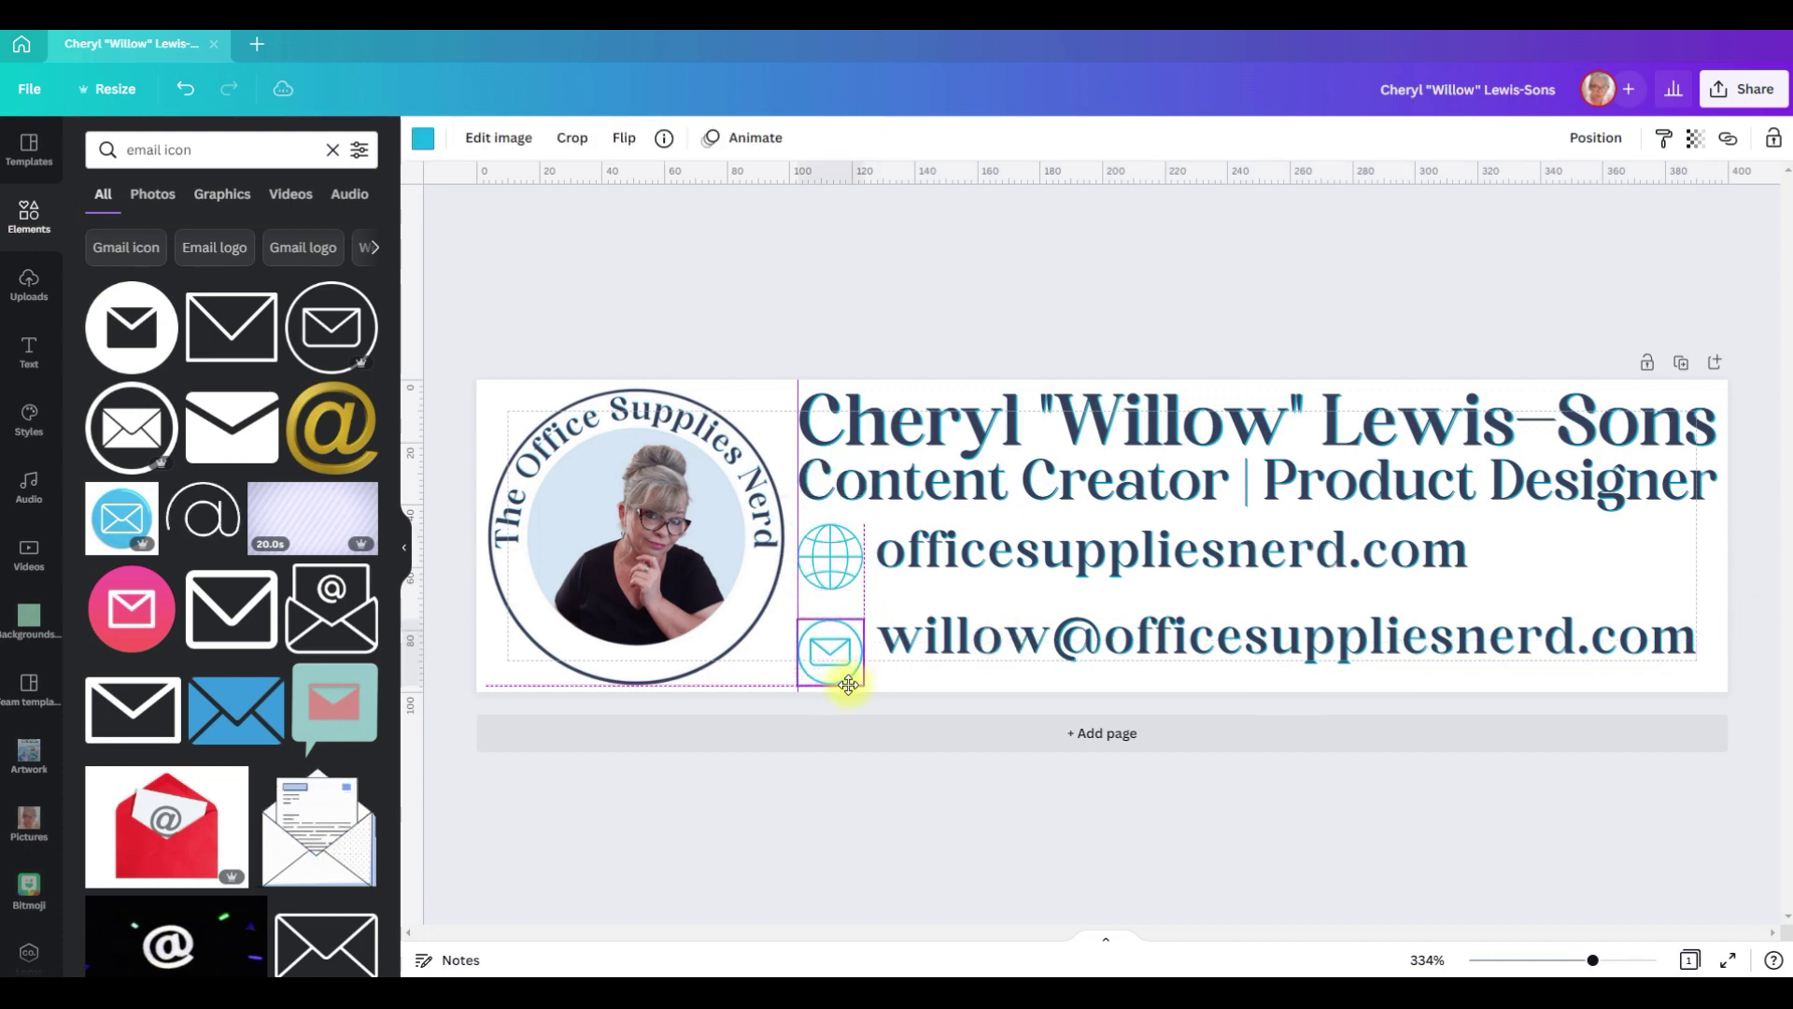
pyautogui.moveTo(1047, 636); pyautogui.dragTo(1061, 653)
pyautogui.click(1125, 280)
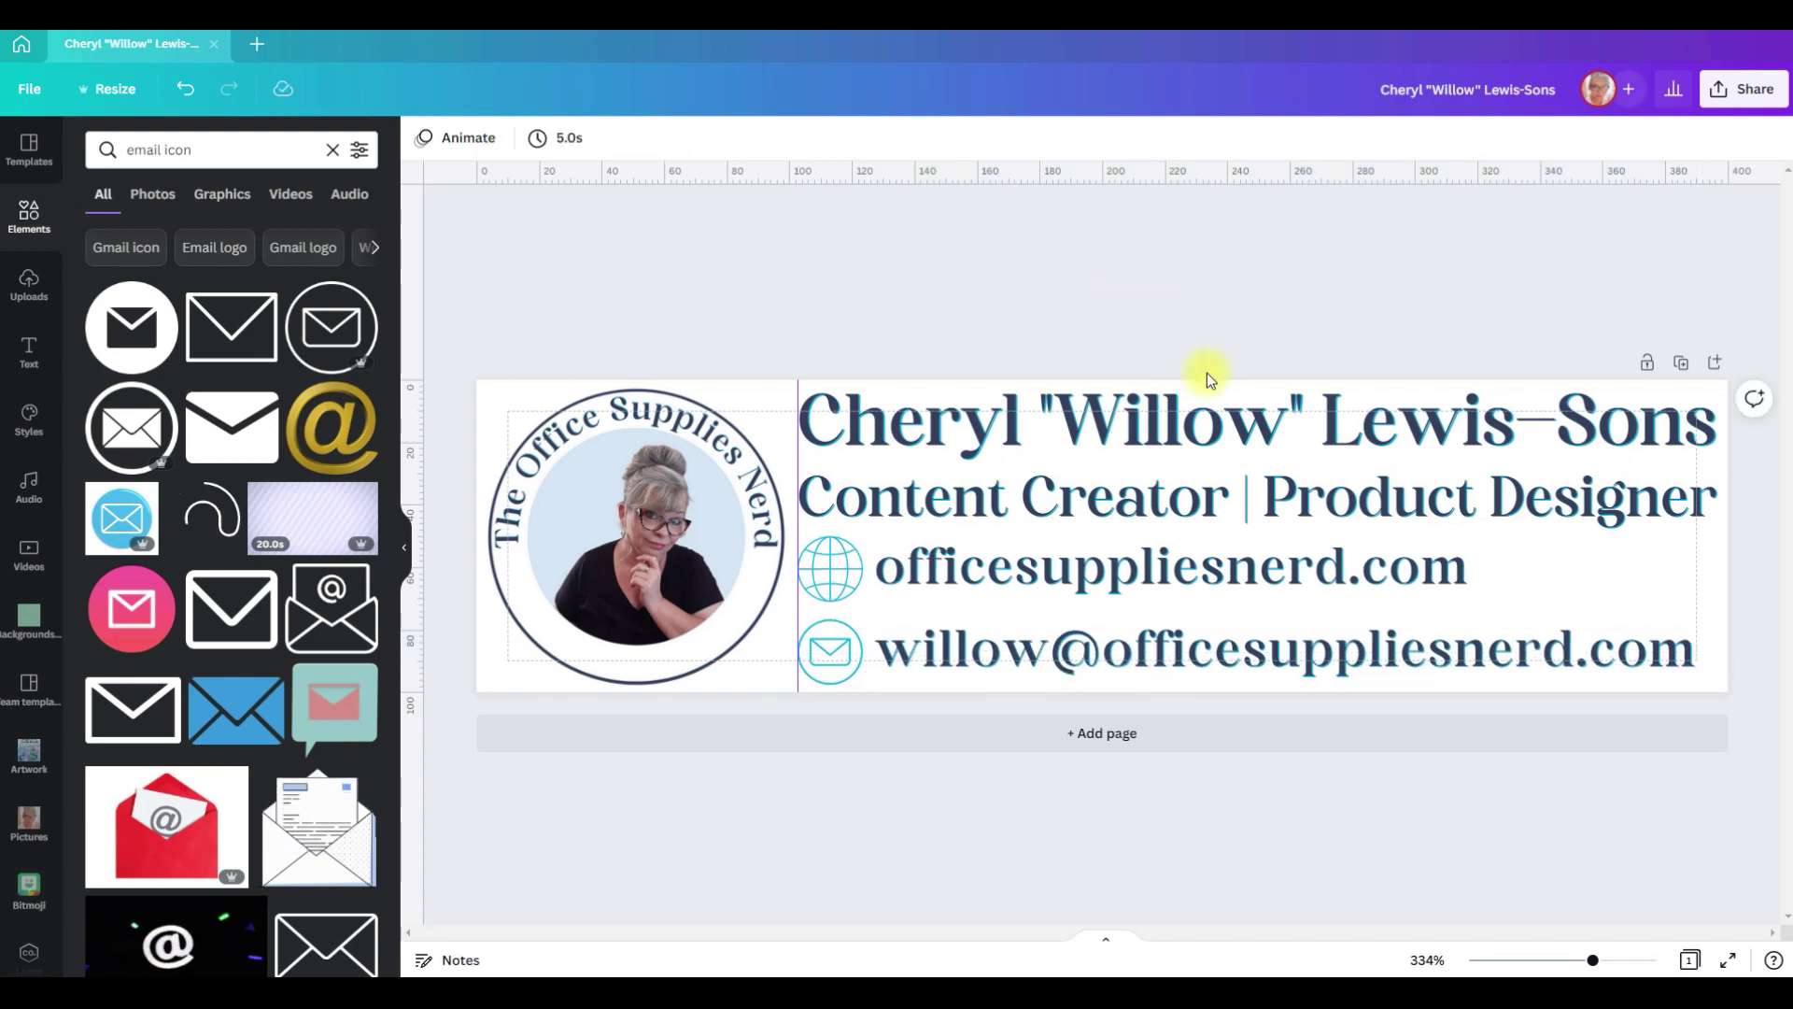
pyautogui.click(1177, 353)
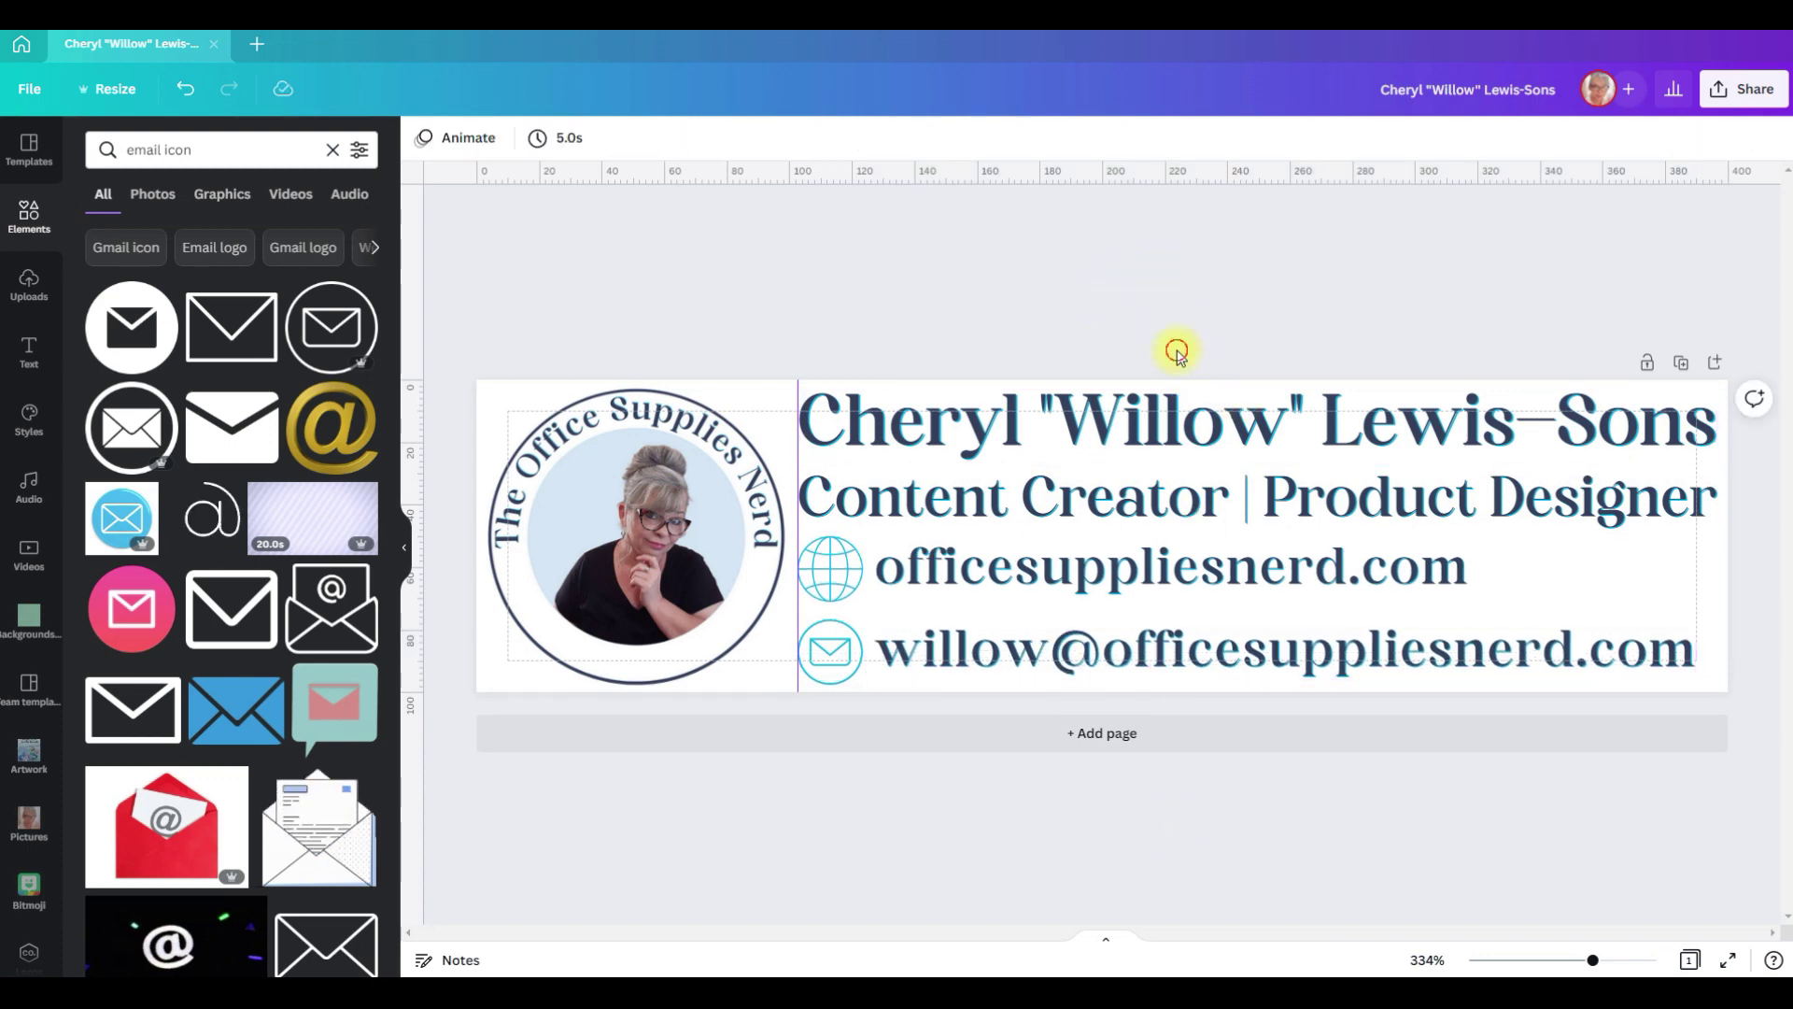
pyautogui.moveTo(1176, 353); pyautogui.dragTo(1242, 695)
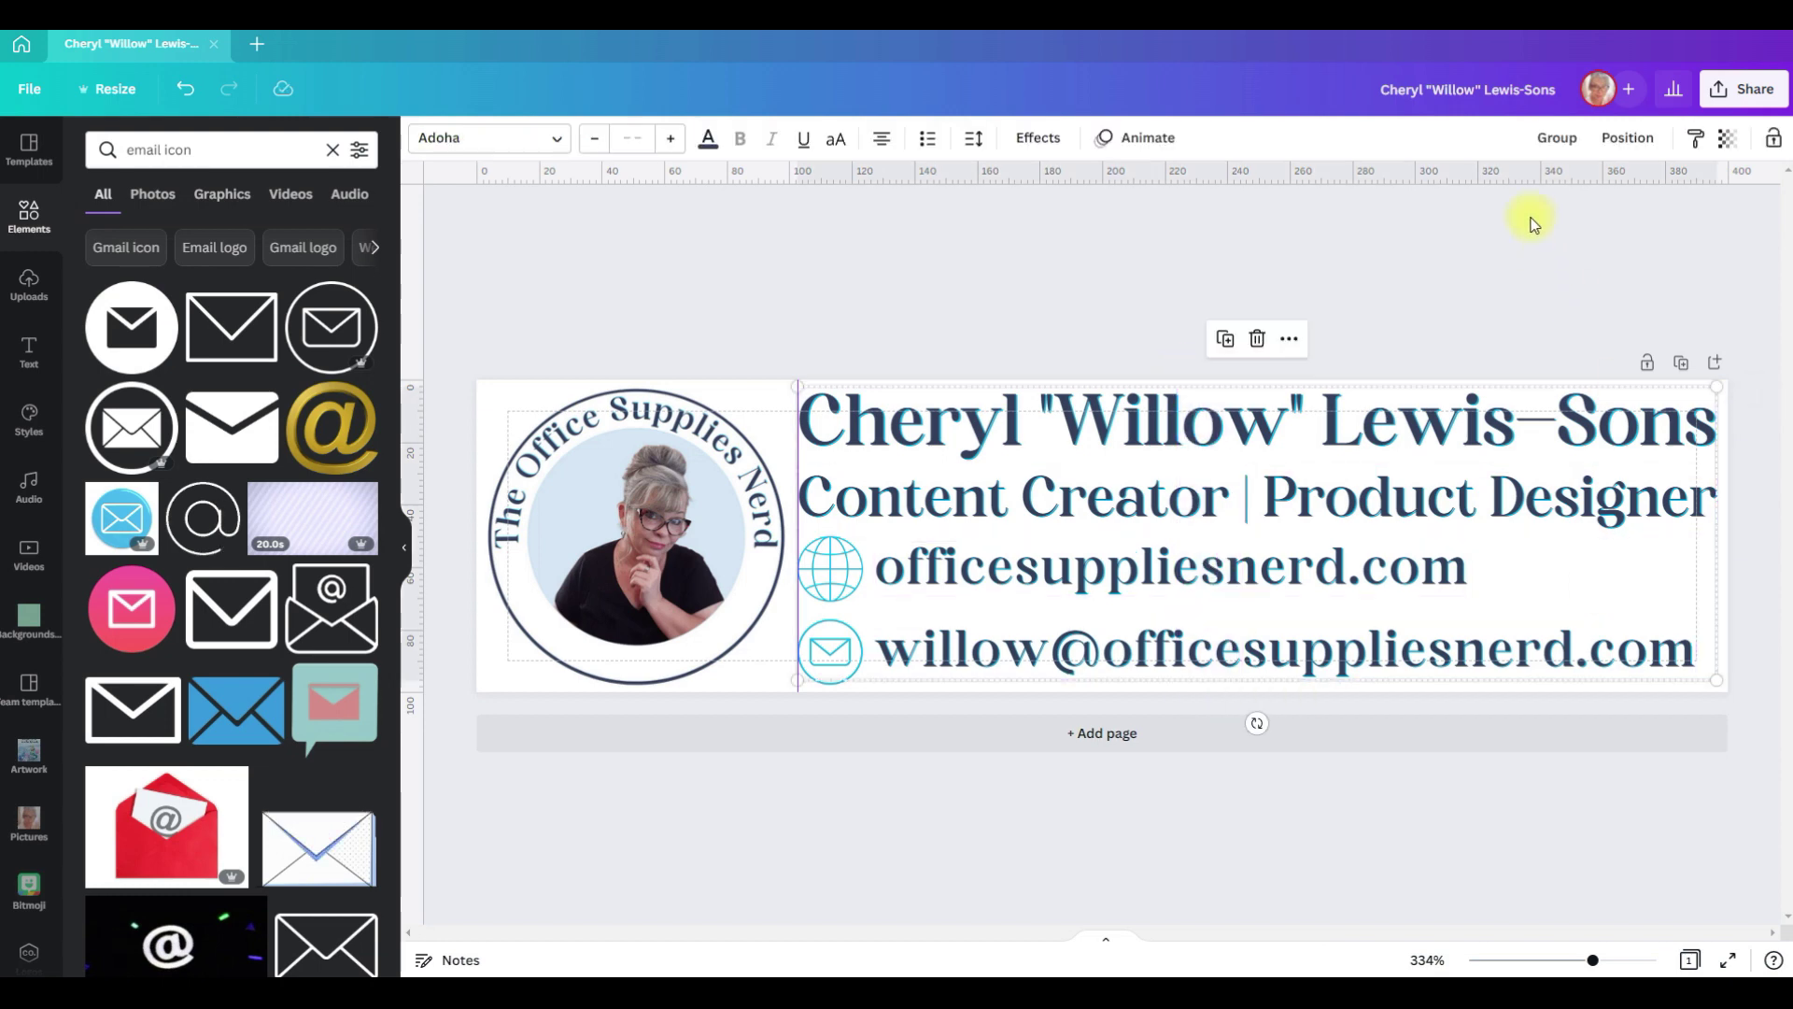
# Step: Apply Position > Tidy up to the selected text lines and icons
pyautogui.click(1625, 138)
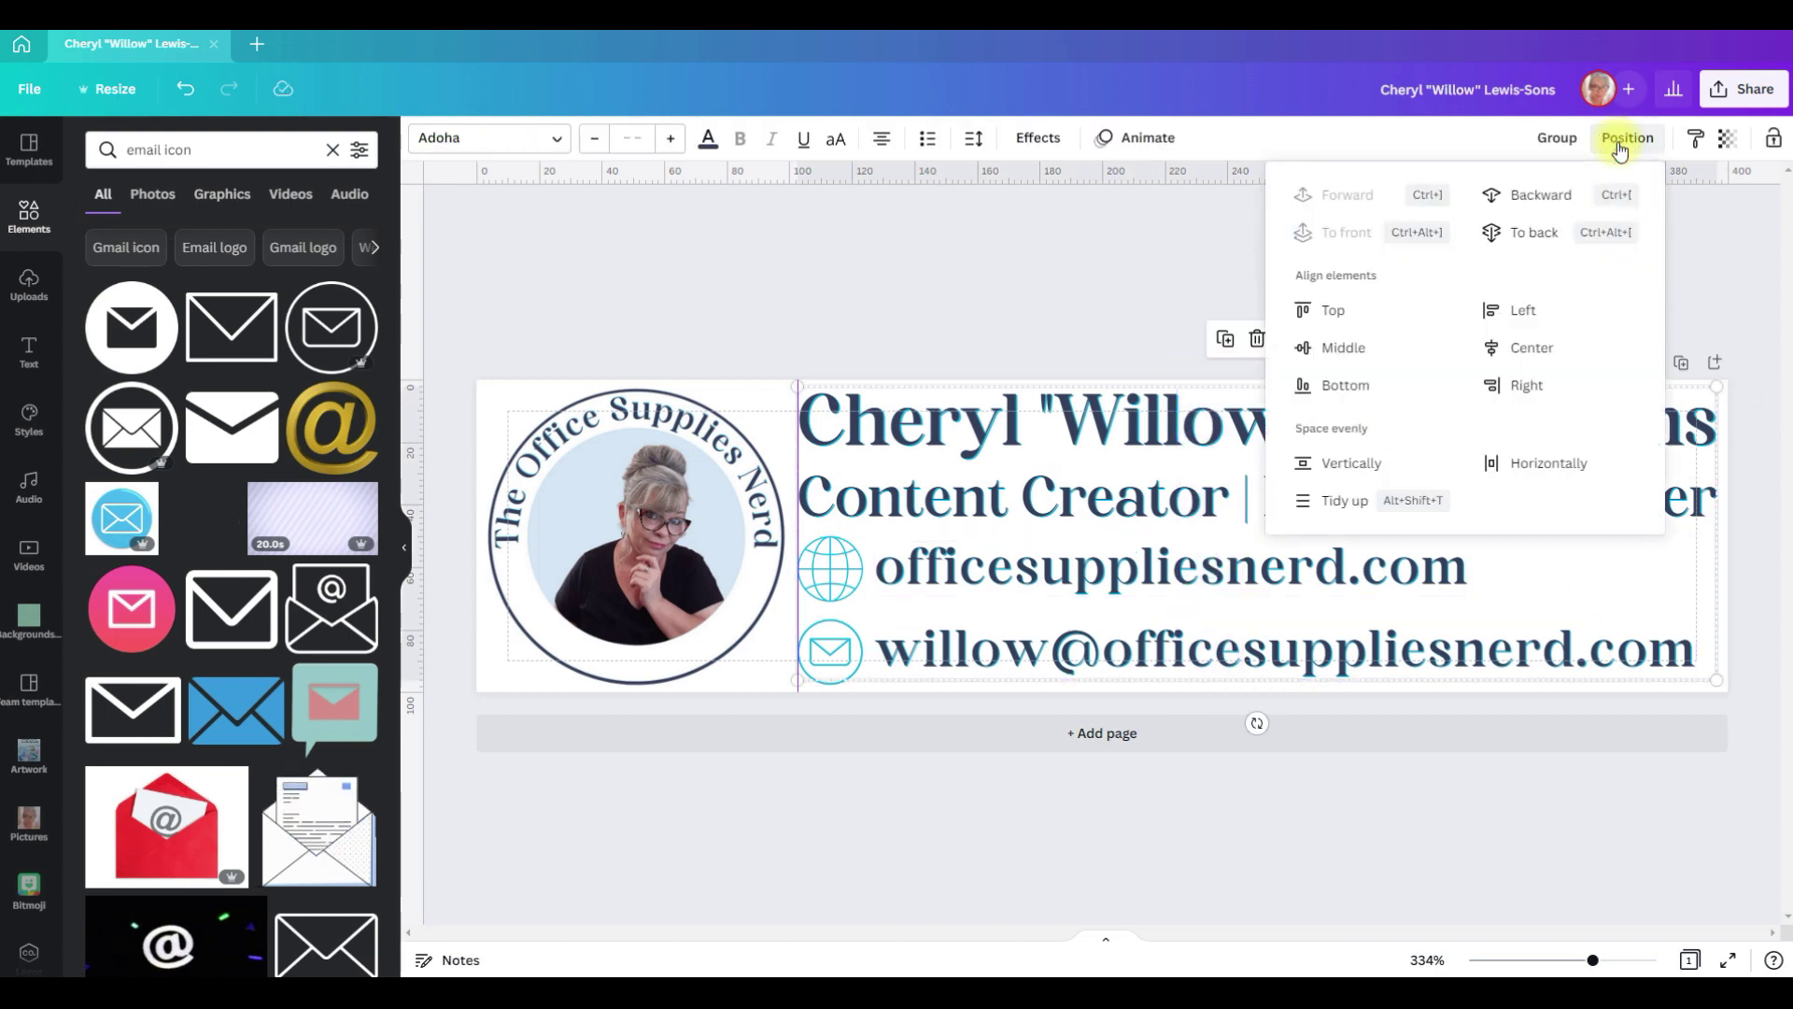
pyautogui.click(1342, 501)
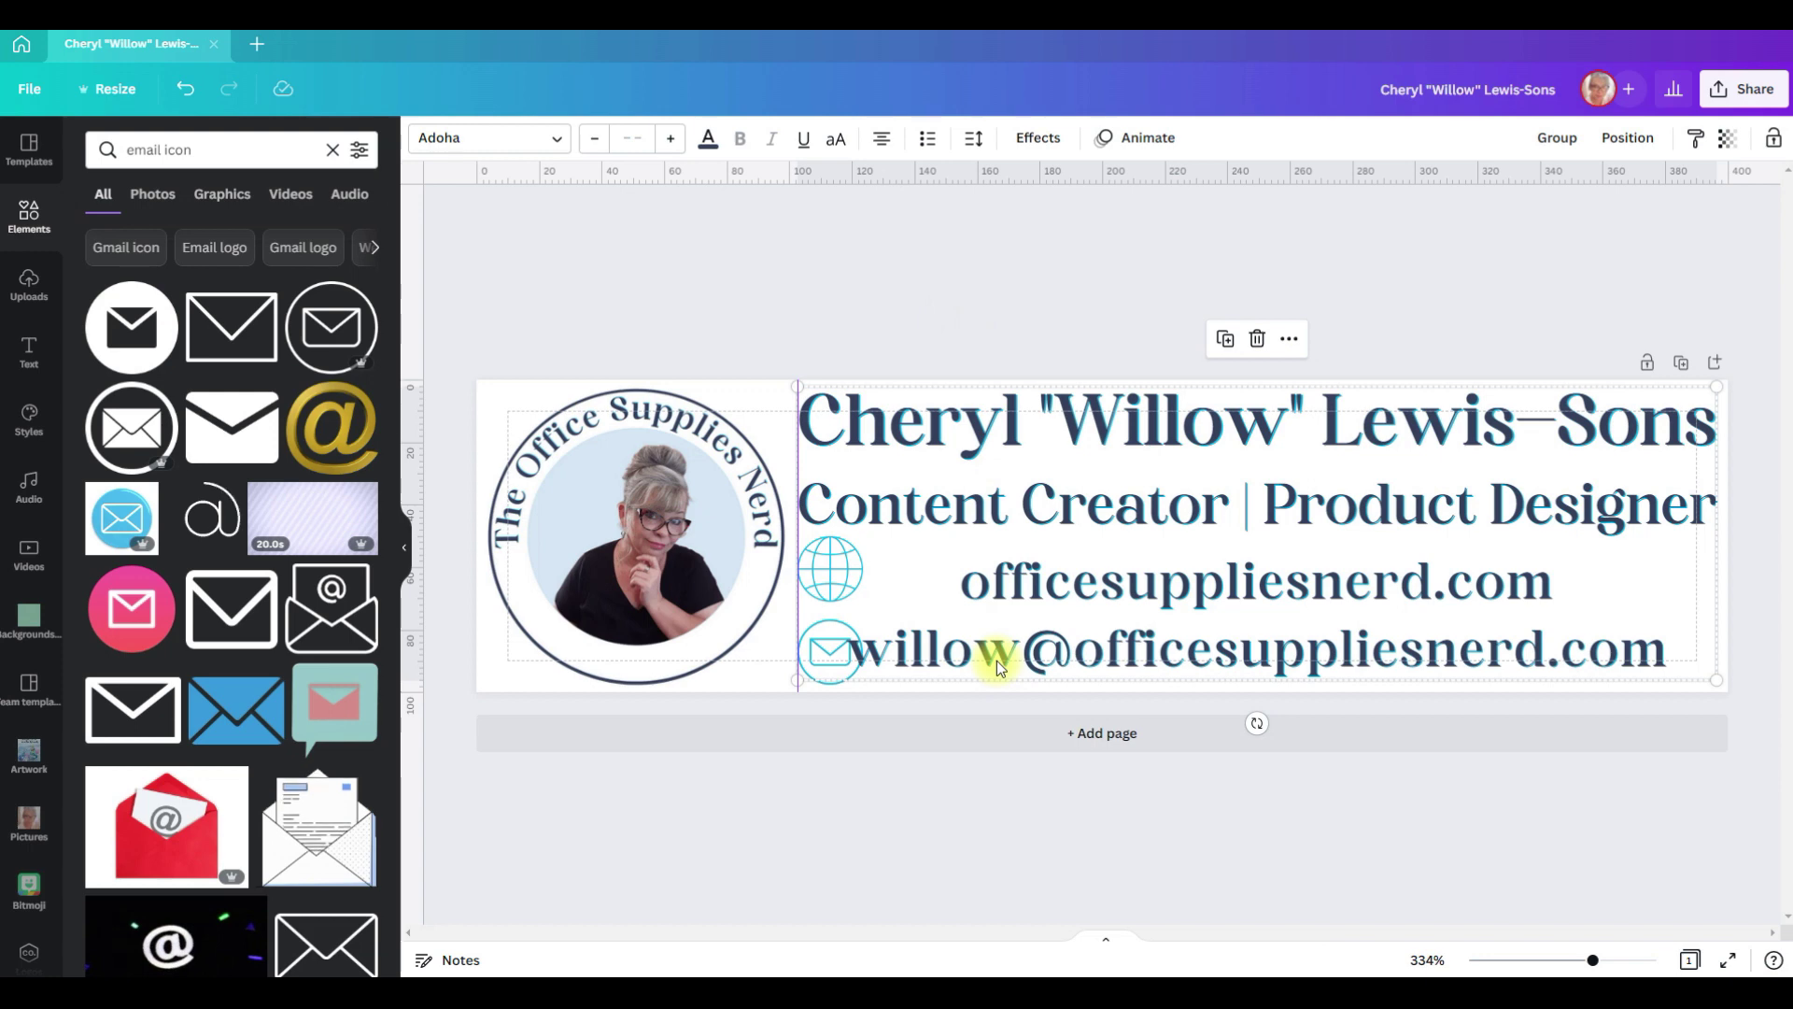
pyautogui.click(868, 811)
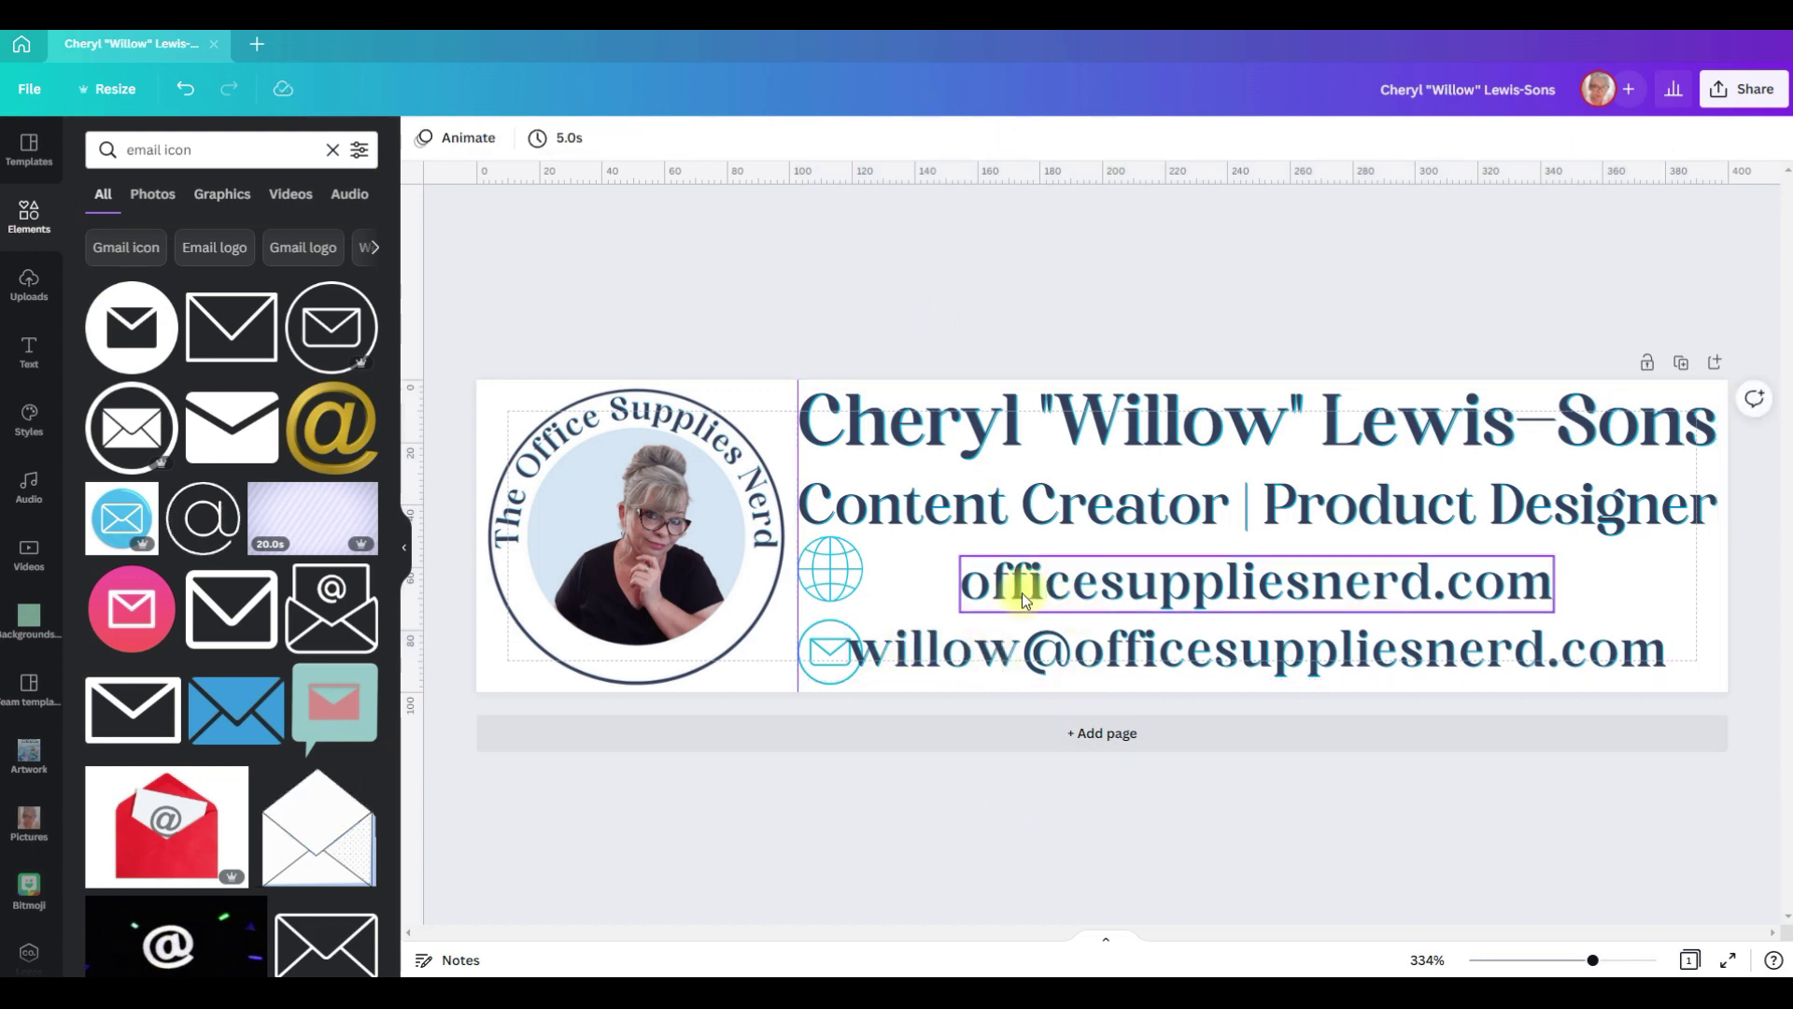
# Step: Move the website and email text beside their icons and nudge the Content Creator line up
pyautogui.moveTo(1066, 569); pyautogui.dragTo(988, 572)
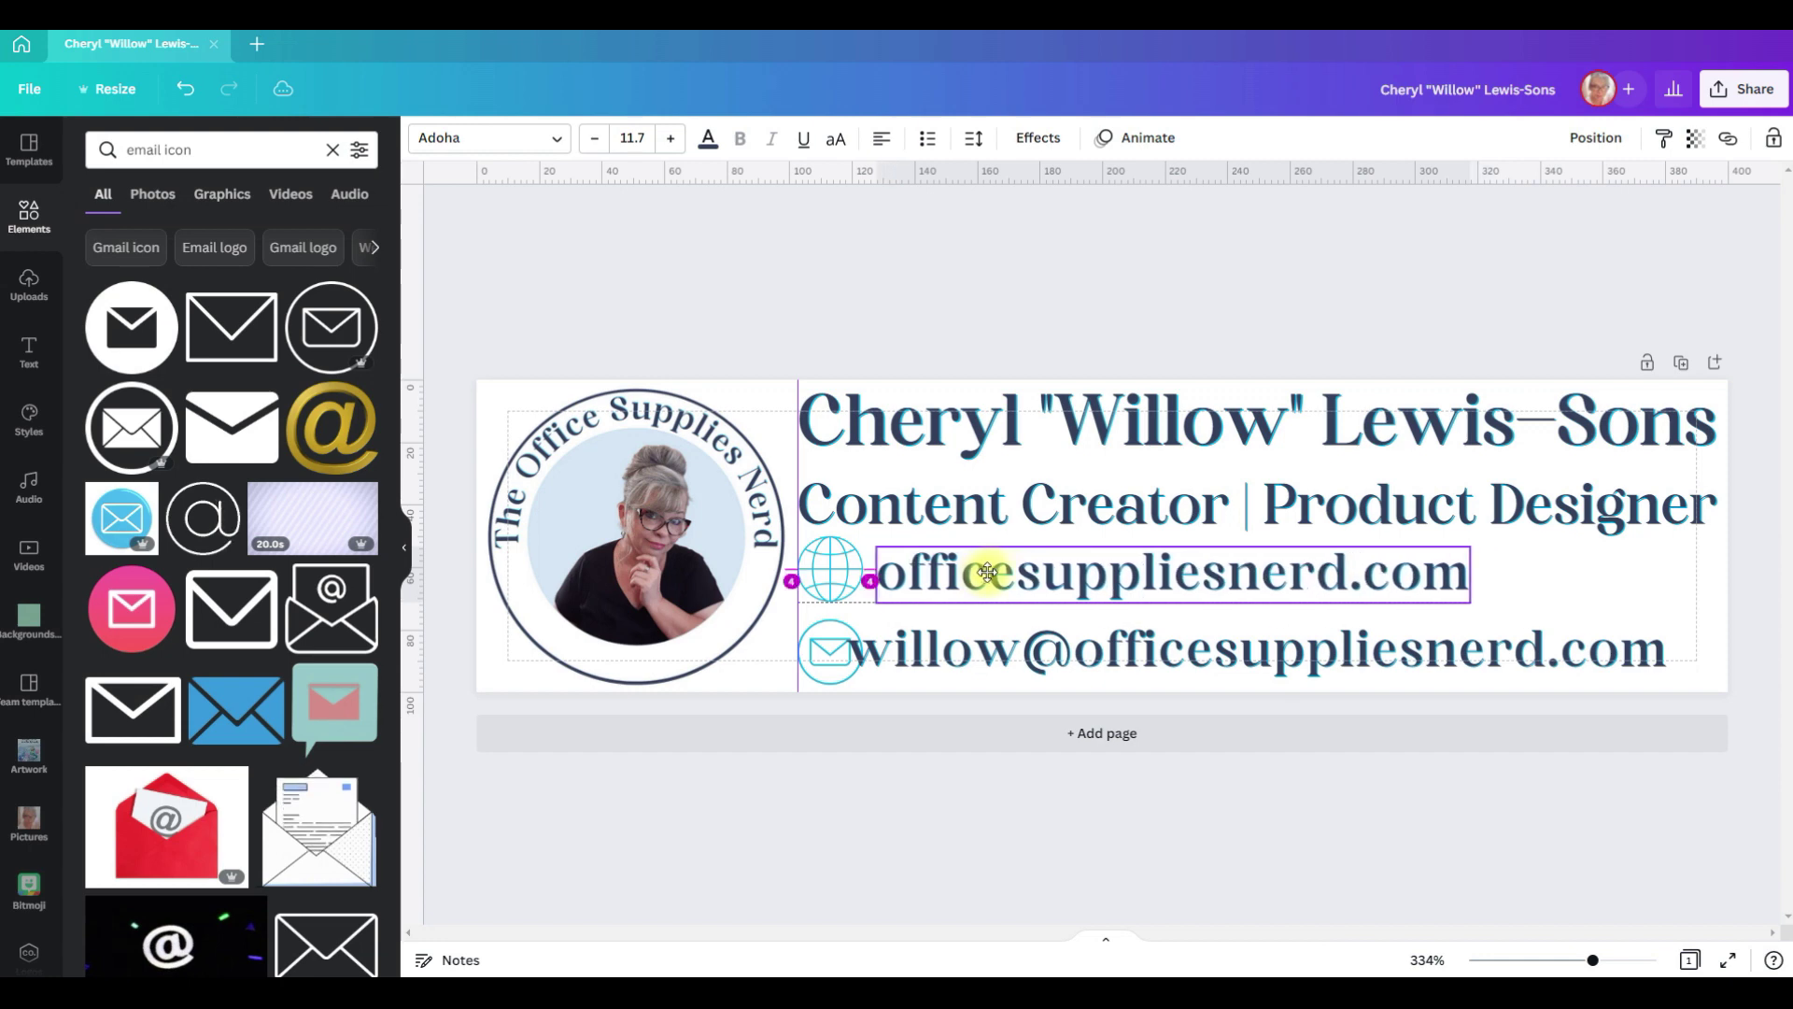
pyautogui.moveTo(1020, 657); pyautogui.dragTo(1046, 658)
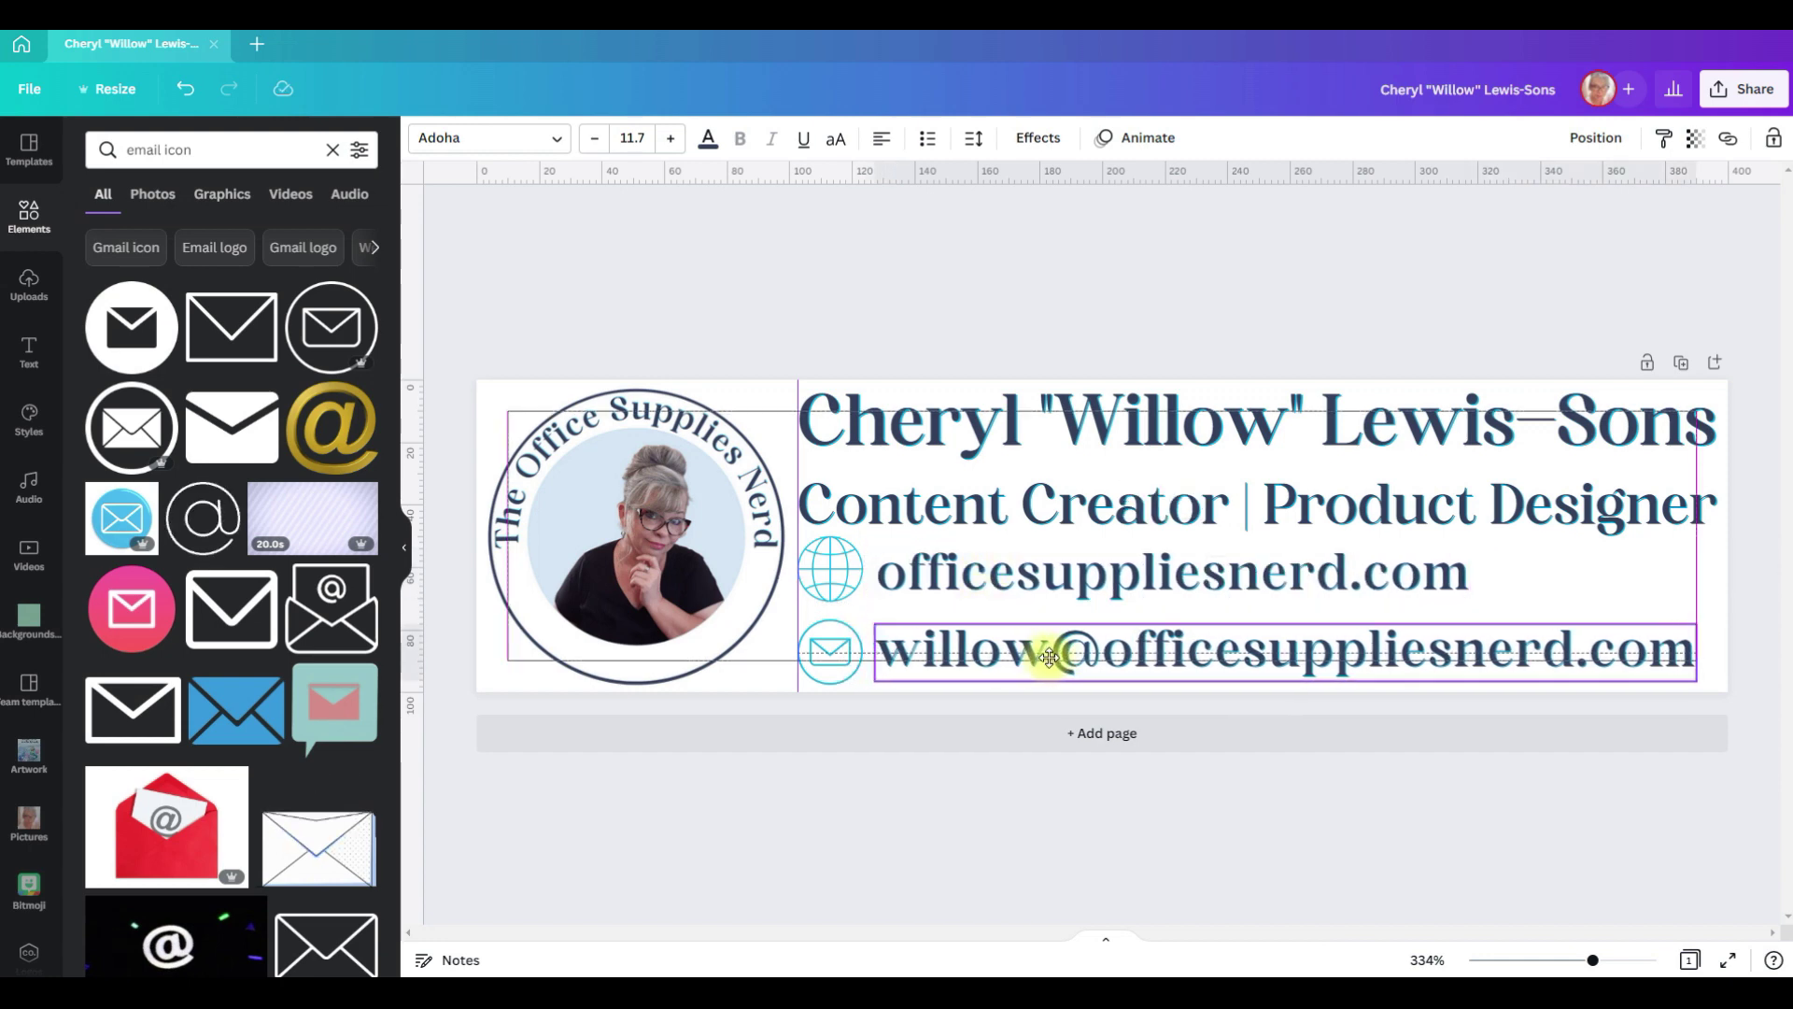
pyautogui.moveTo(1049, 657); pyautogui.dragTo(1050, 657)
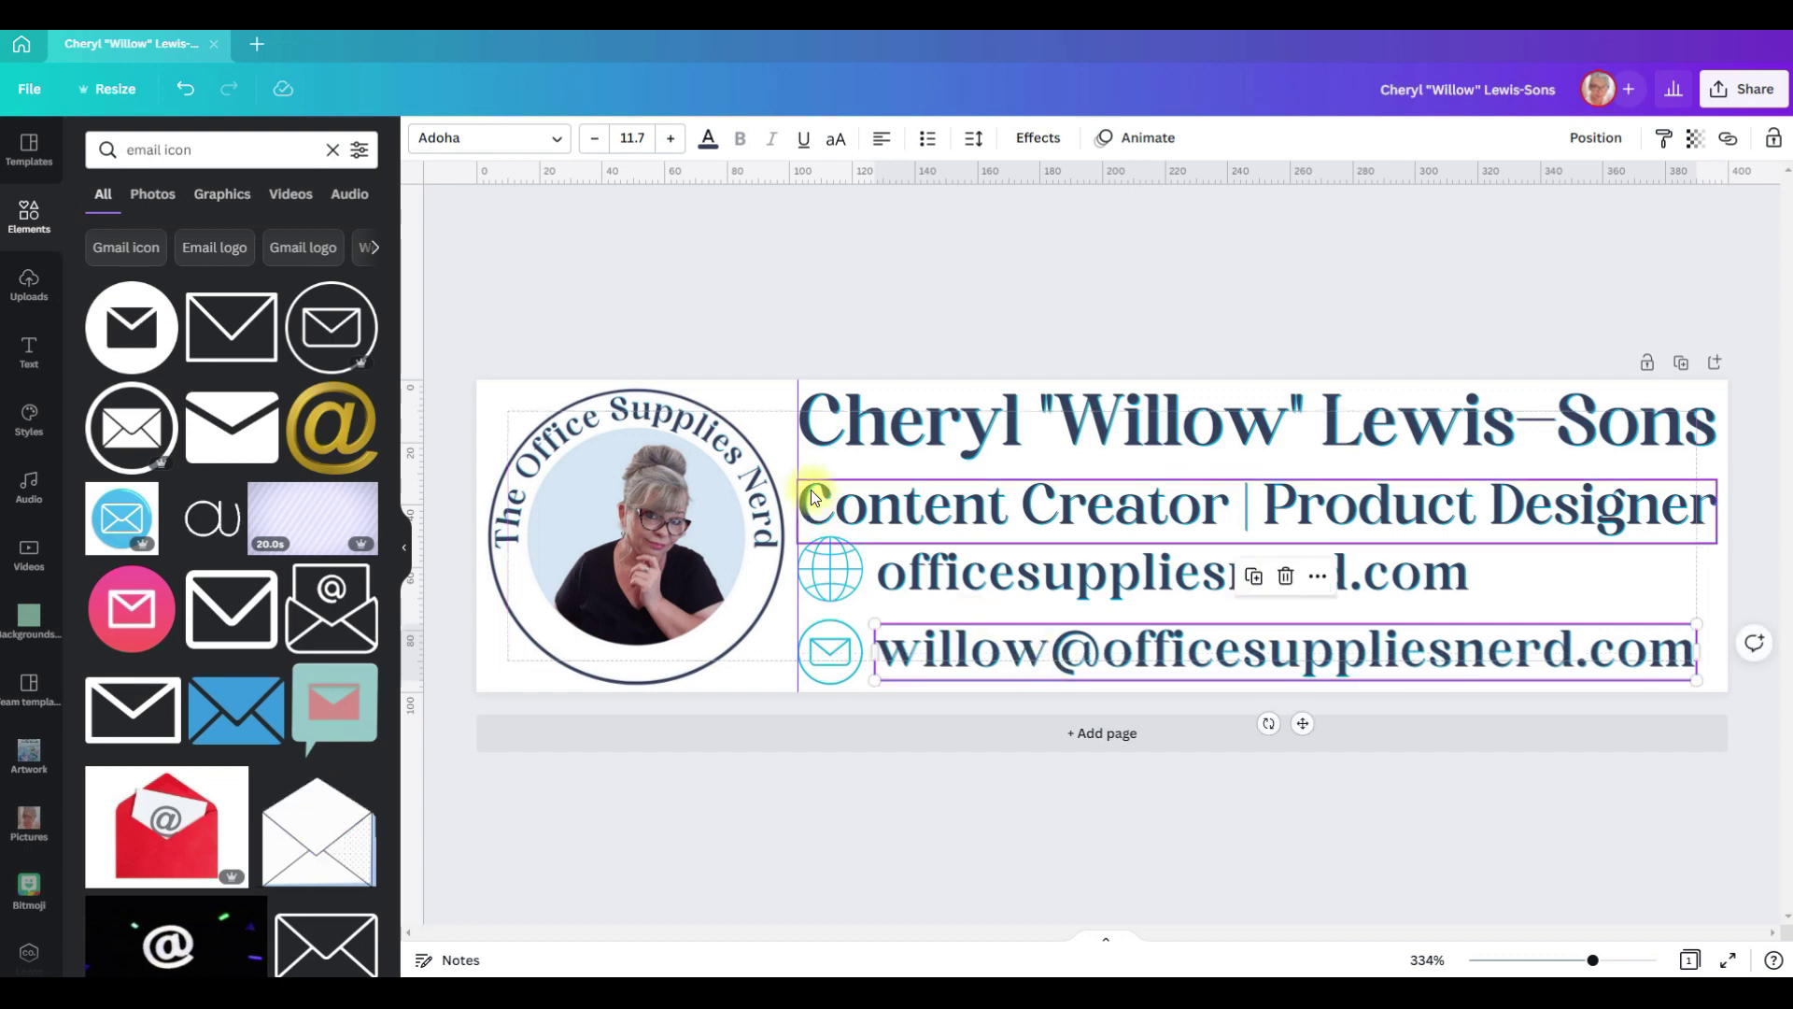
pyautogui.moveTo(798, 453); pyautogui.dragTo(392, 452)
pyautogui.moveTo(1497, 507); pyautogui.dragTo(1496, 499)
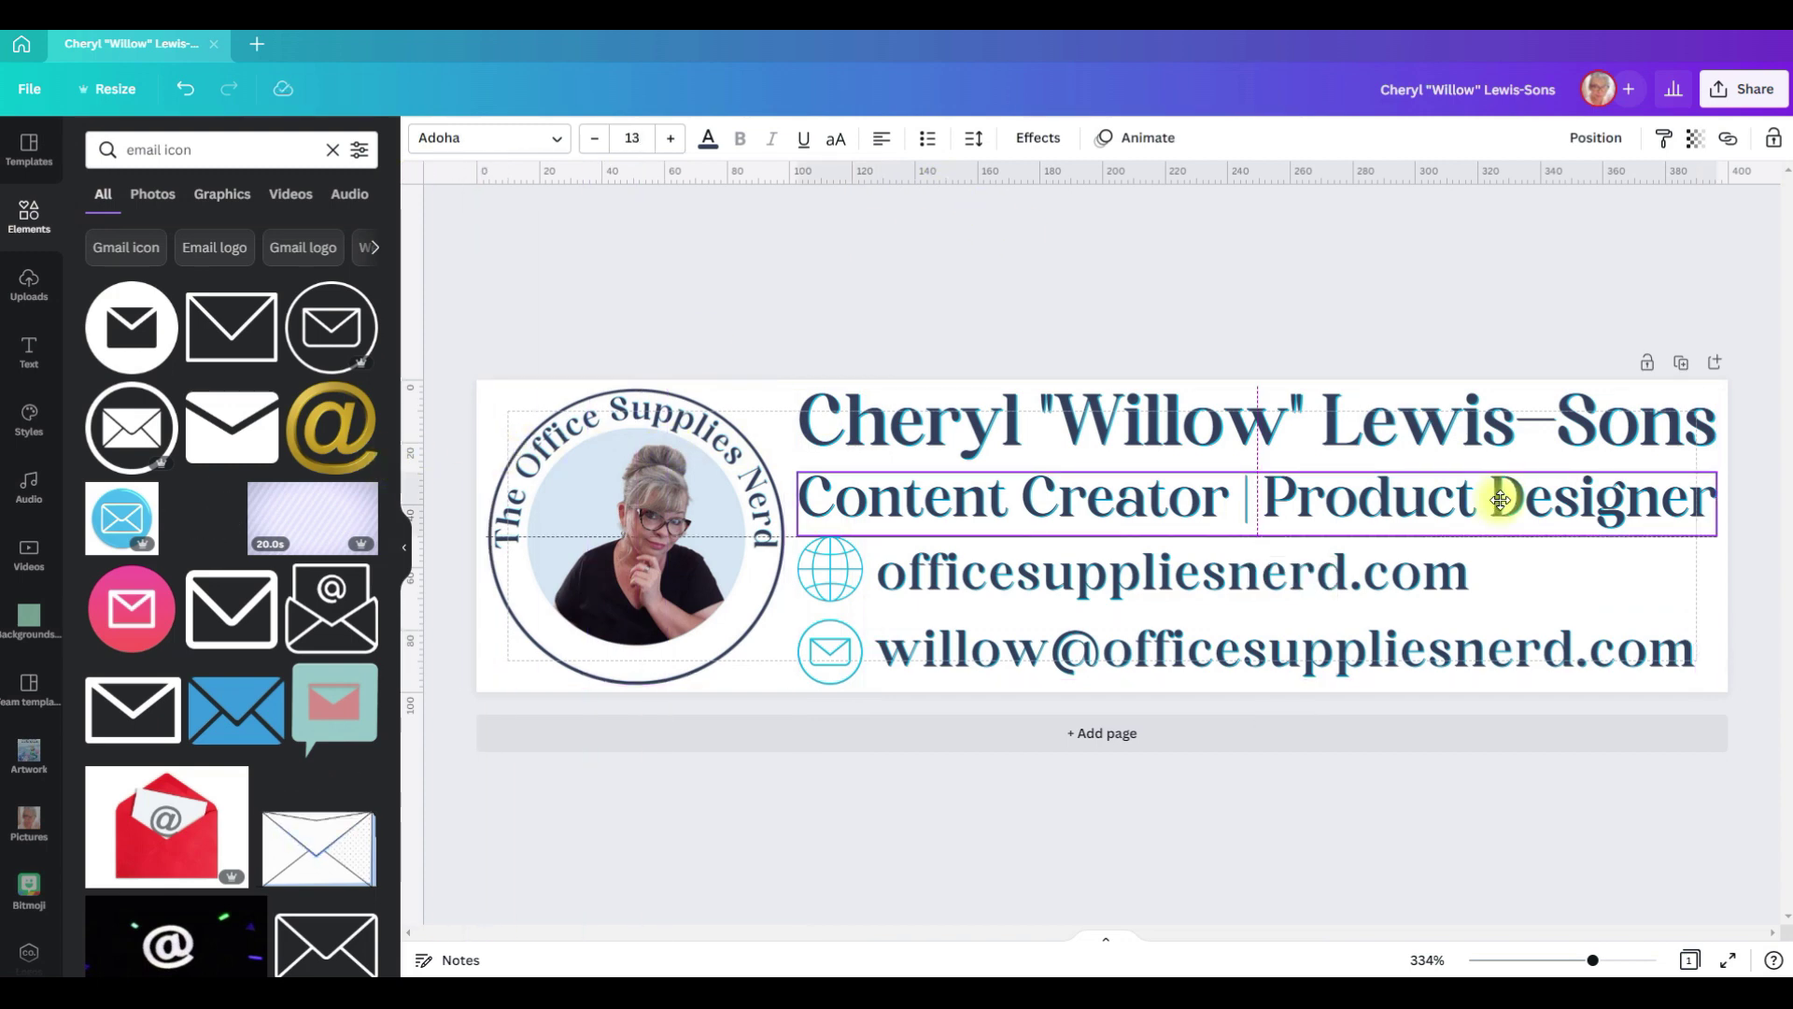
pyautogui.moveTo(1499, 500); pyautogui.dragTo(1500, 499)
pyautogui.click(1463, 268)
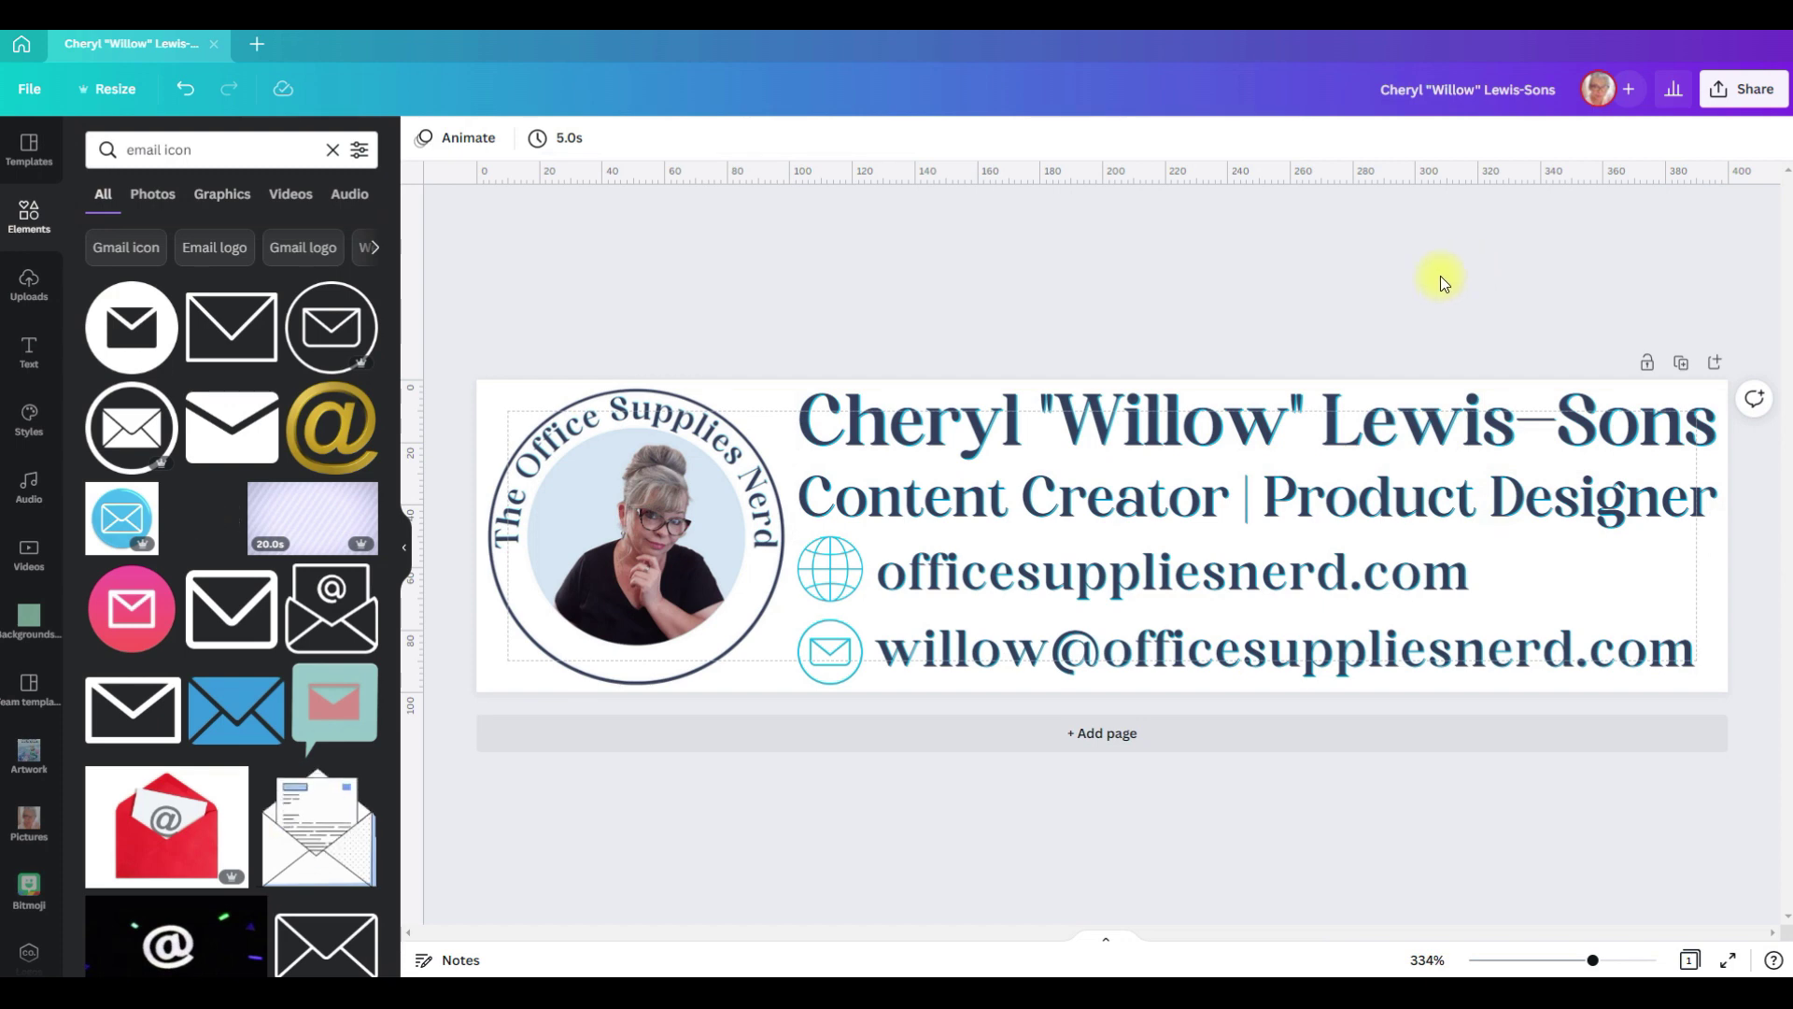
pyautogui.click(1732, 88)
# Step: Export the signature design as a PNG with Transparent background ticked
pyautogui.click(1573, 542)
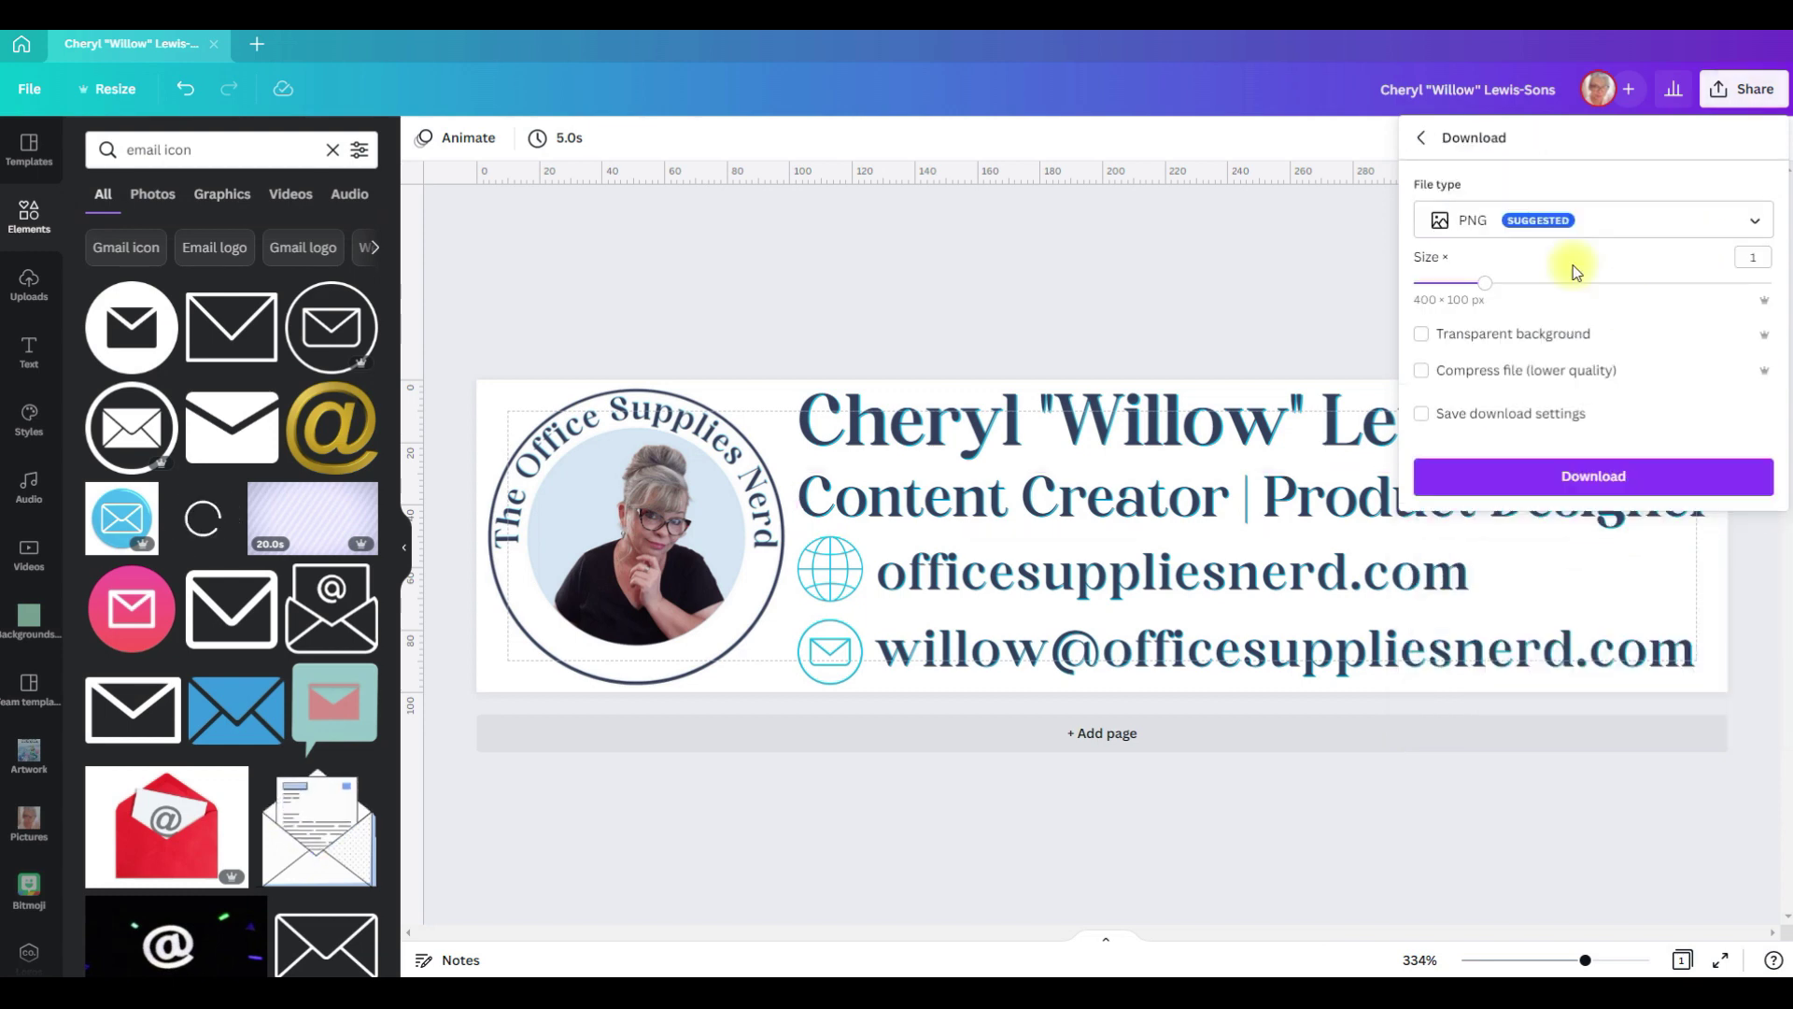
pyautogui.click(1420, 335)
pyautogui.click(1621, 481)
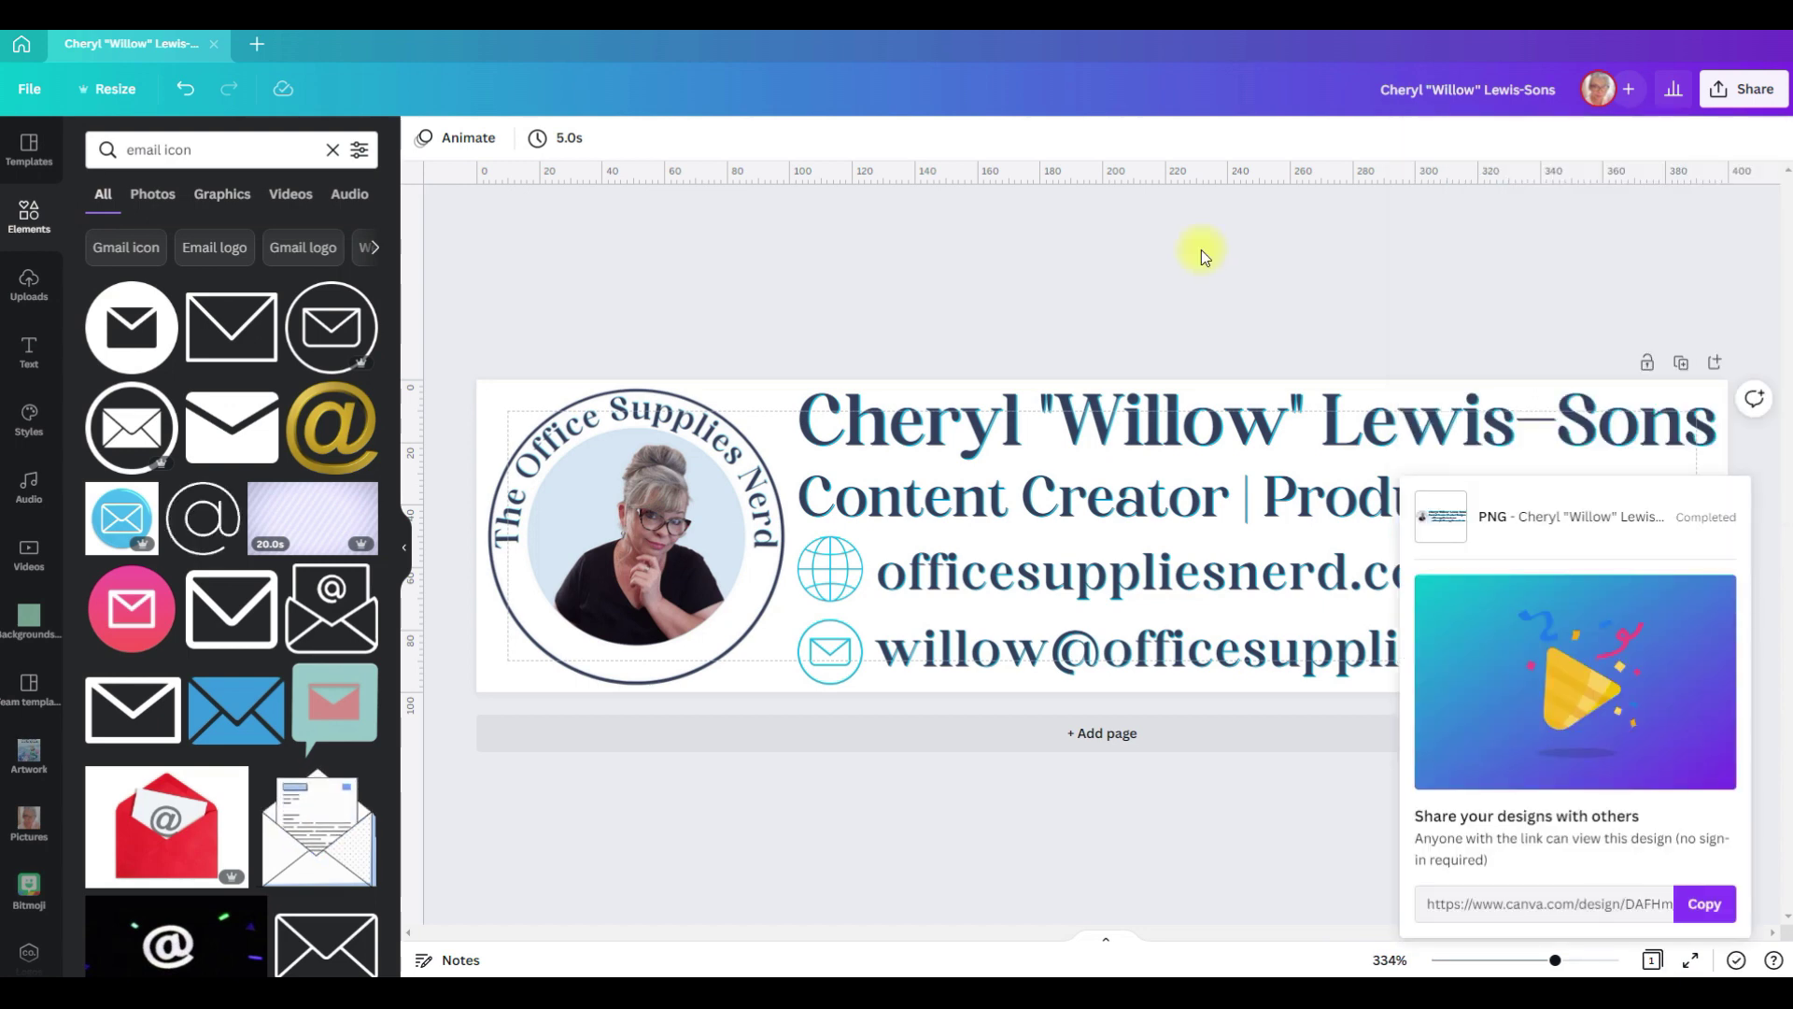
# Step: Create a new custom-size 40 × 40 px design
pyautogui.click(260, 47)
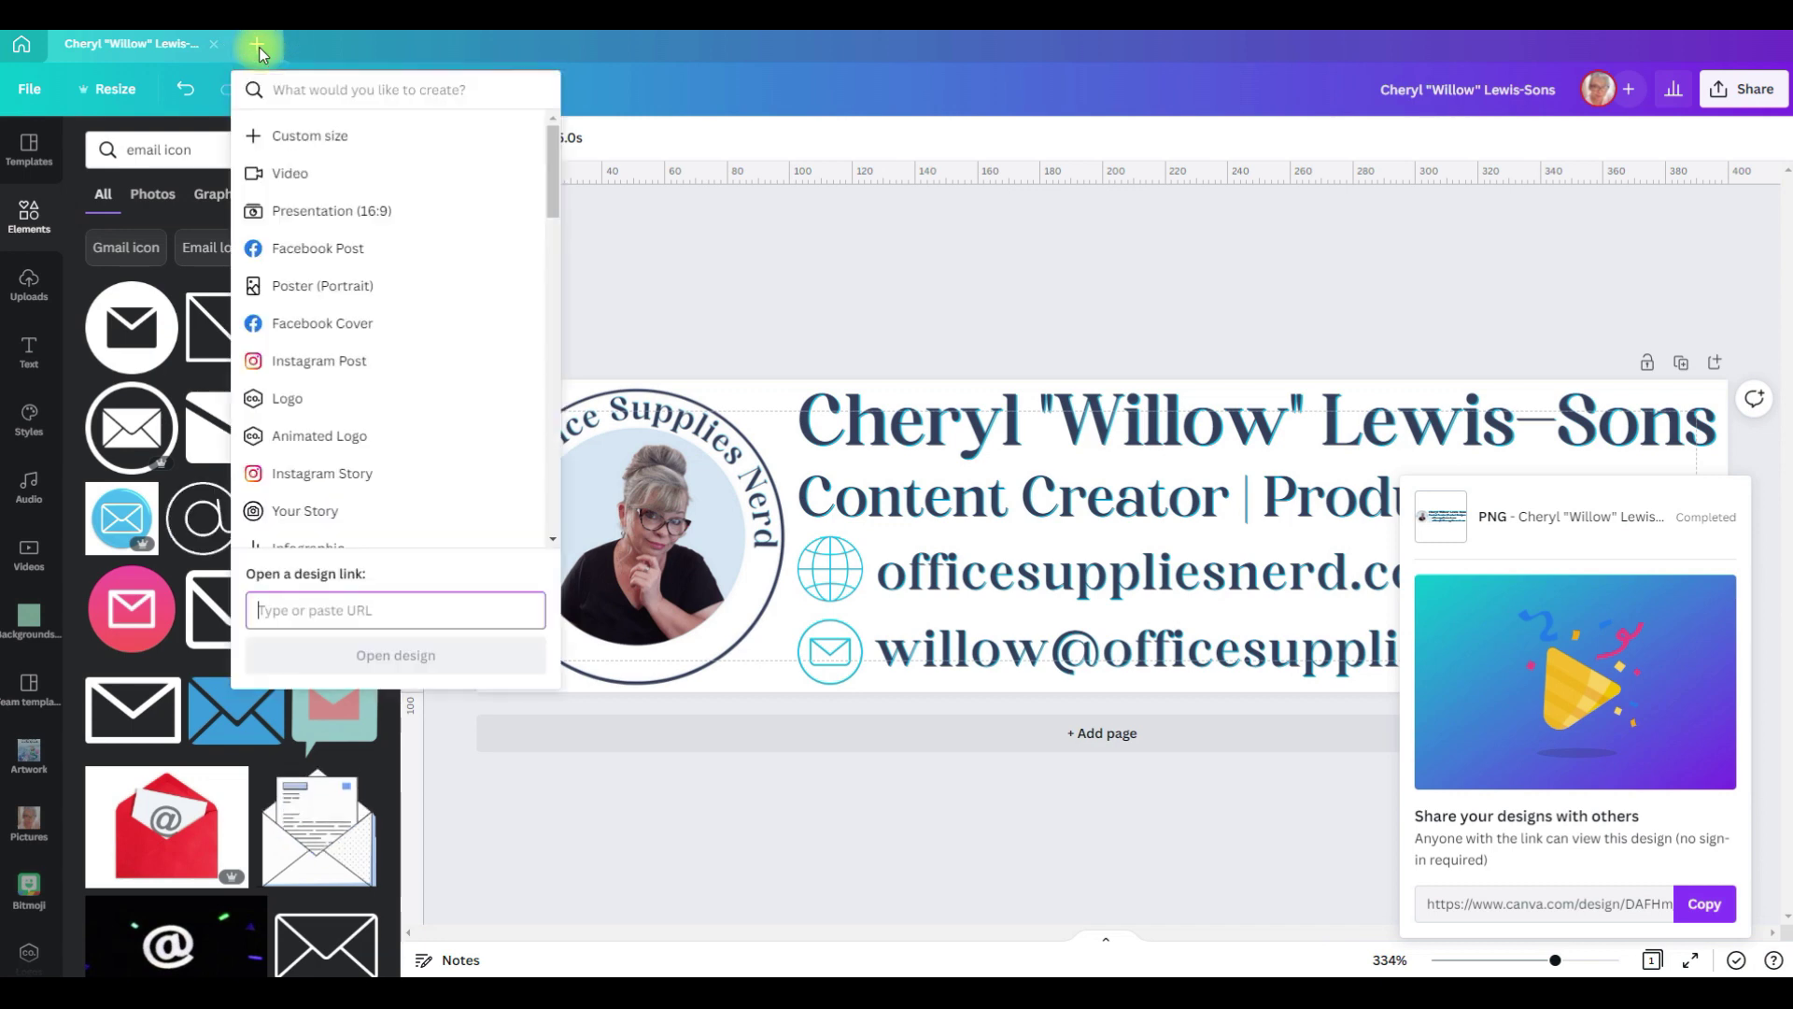
pyautogui.click(256, 131)
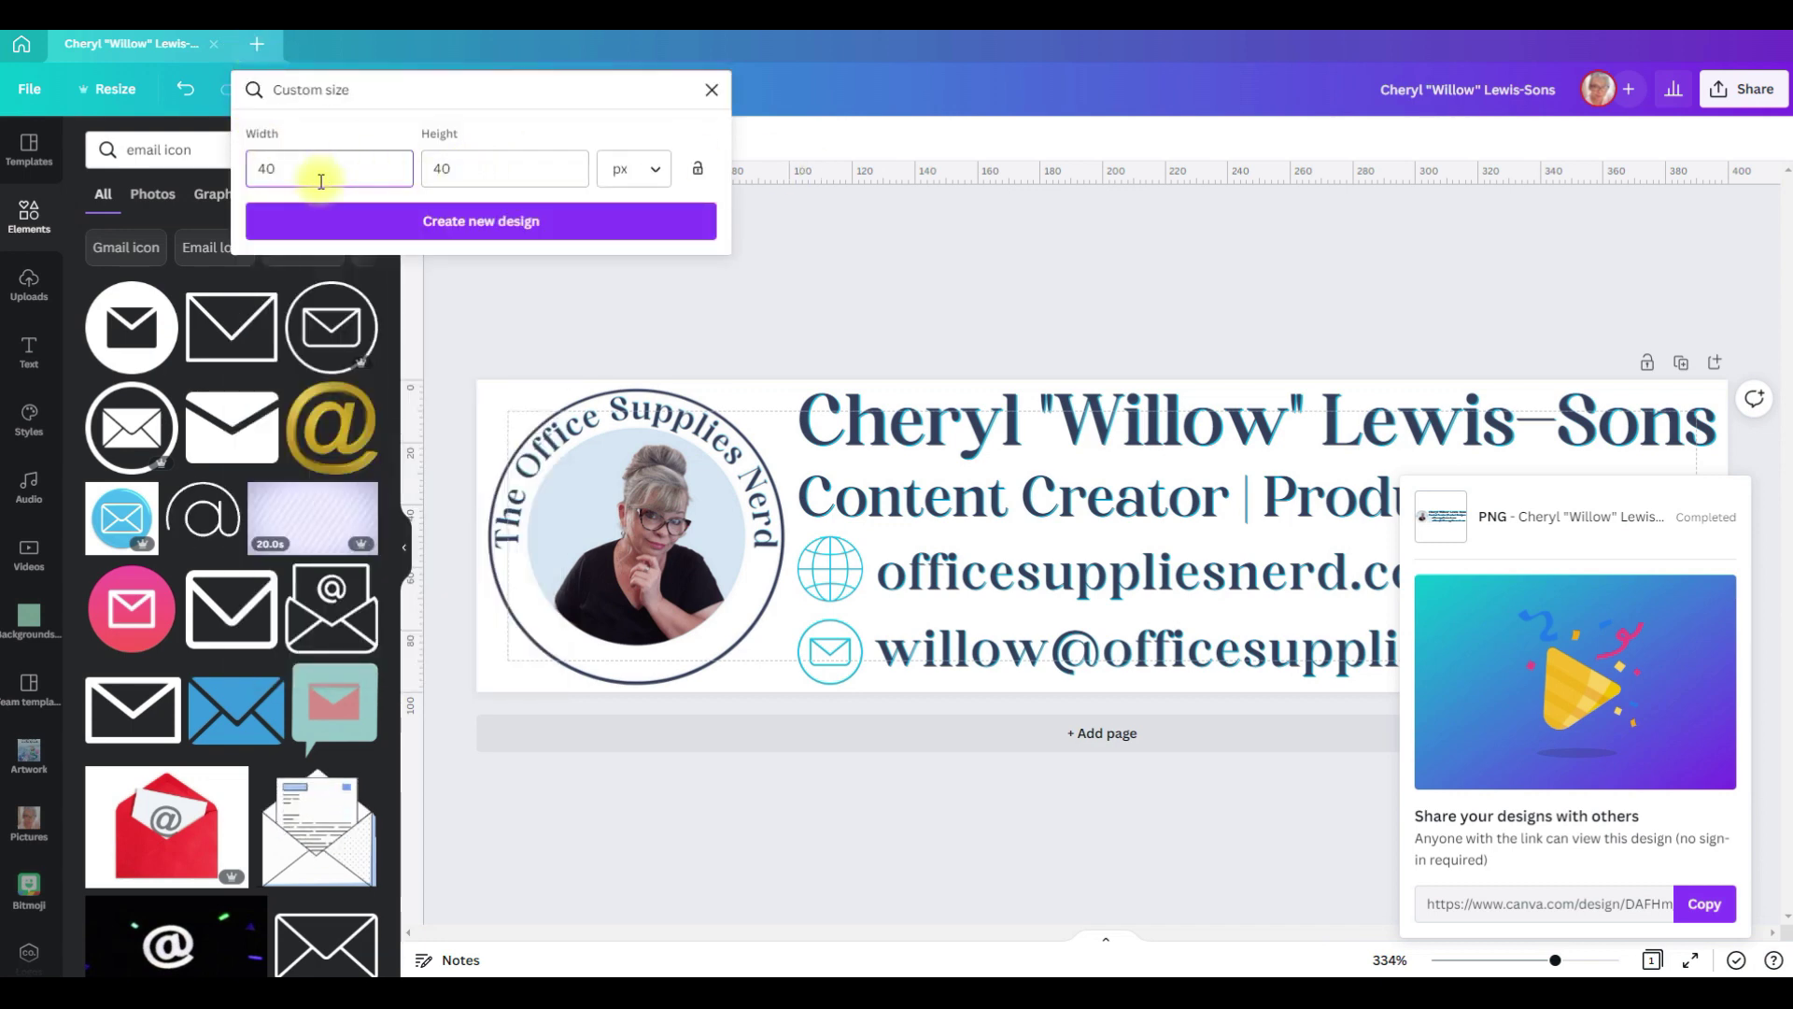
pyautogui.click(464, 223)
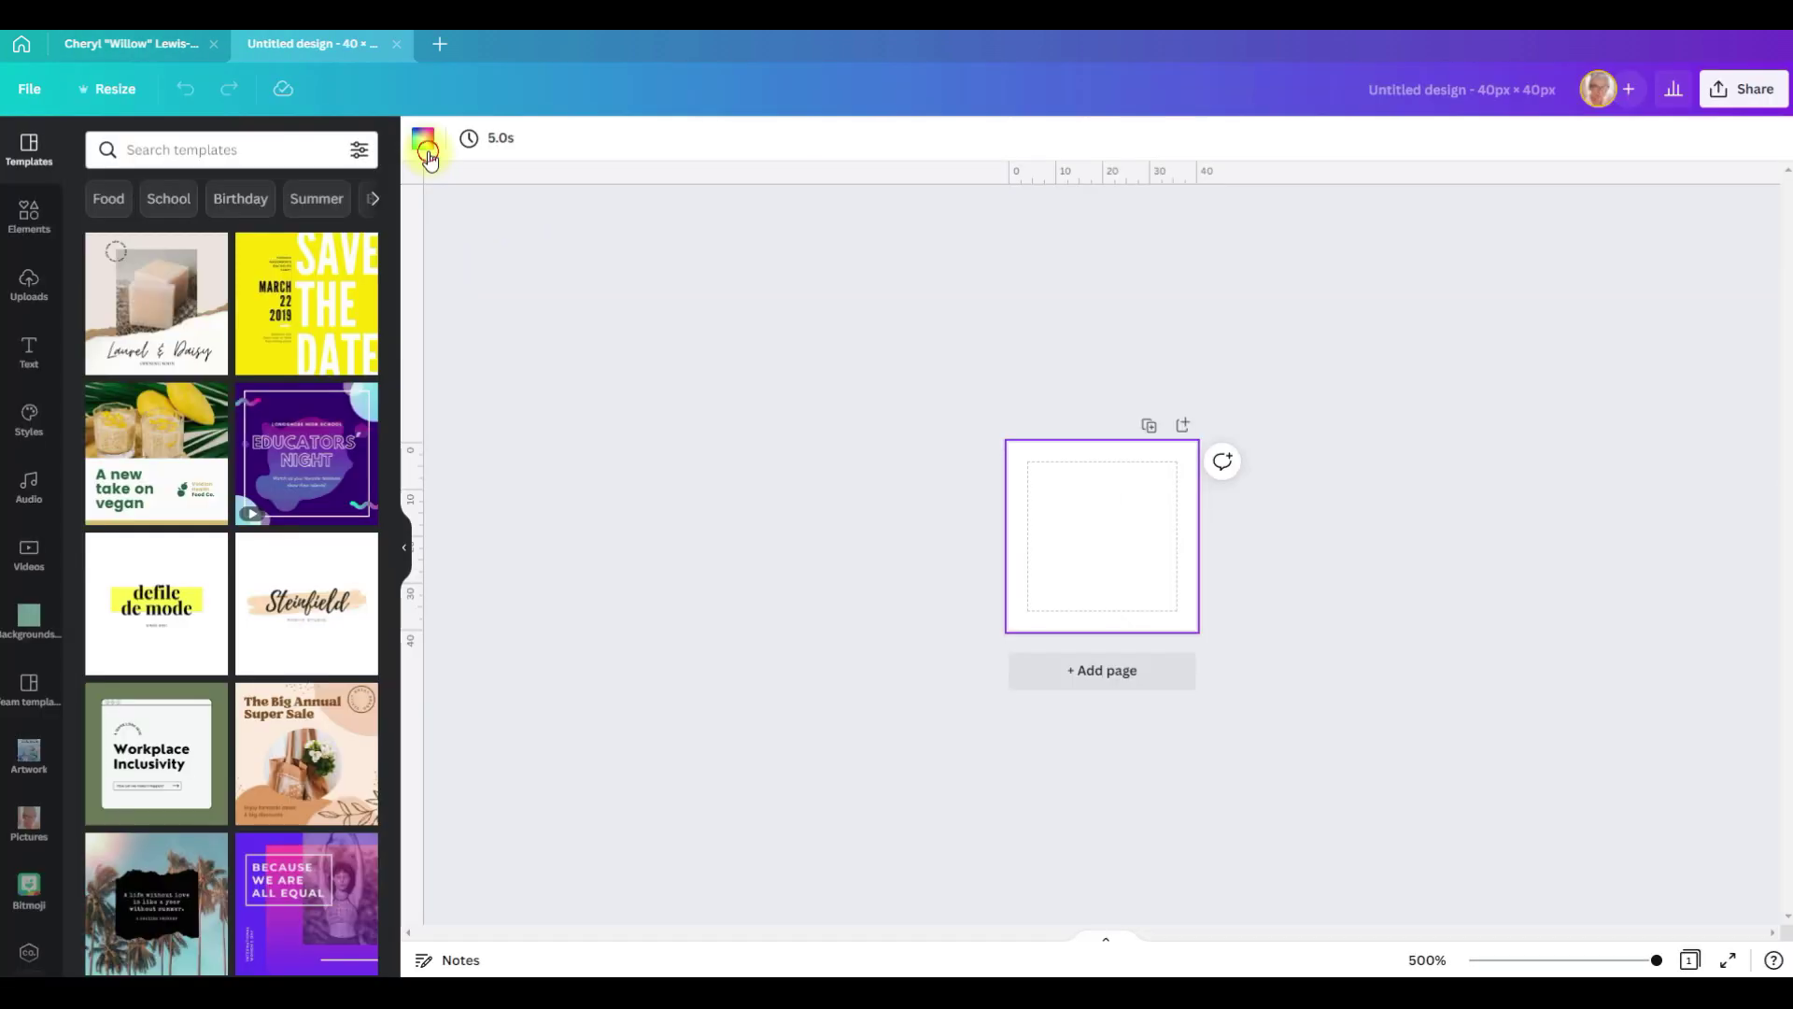
# Step: Fill the new page's background with the brand cyan swatch
pyautogui.click(429, 157)
pyautogui.click(306, 371)
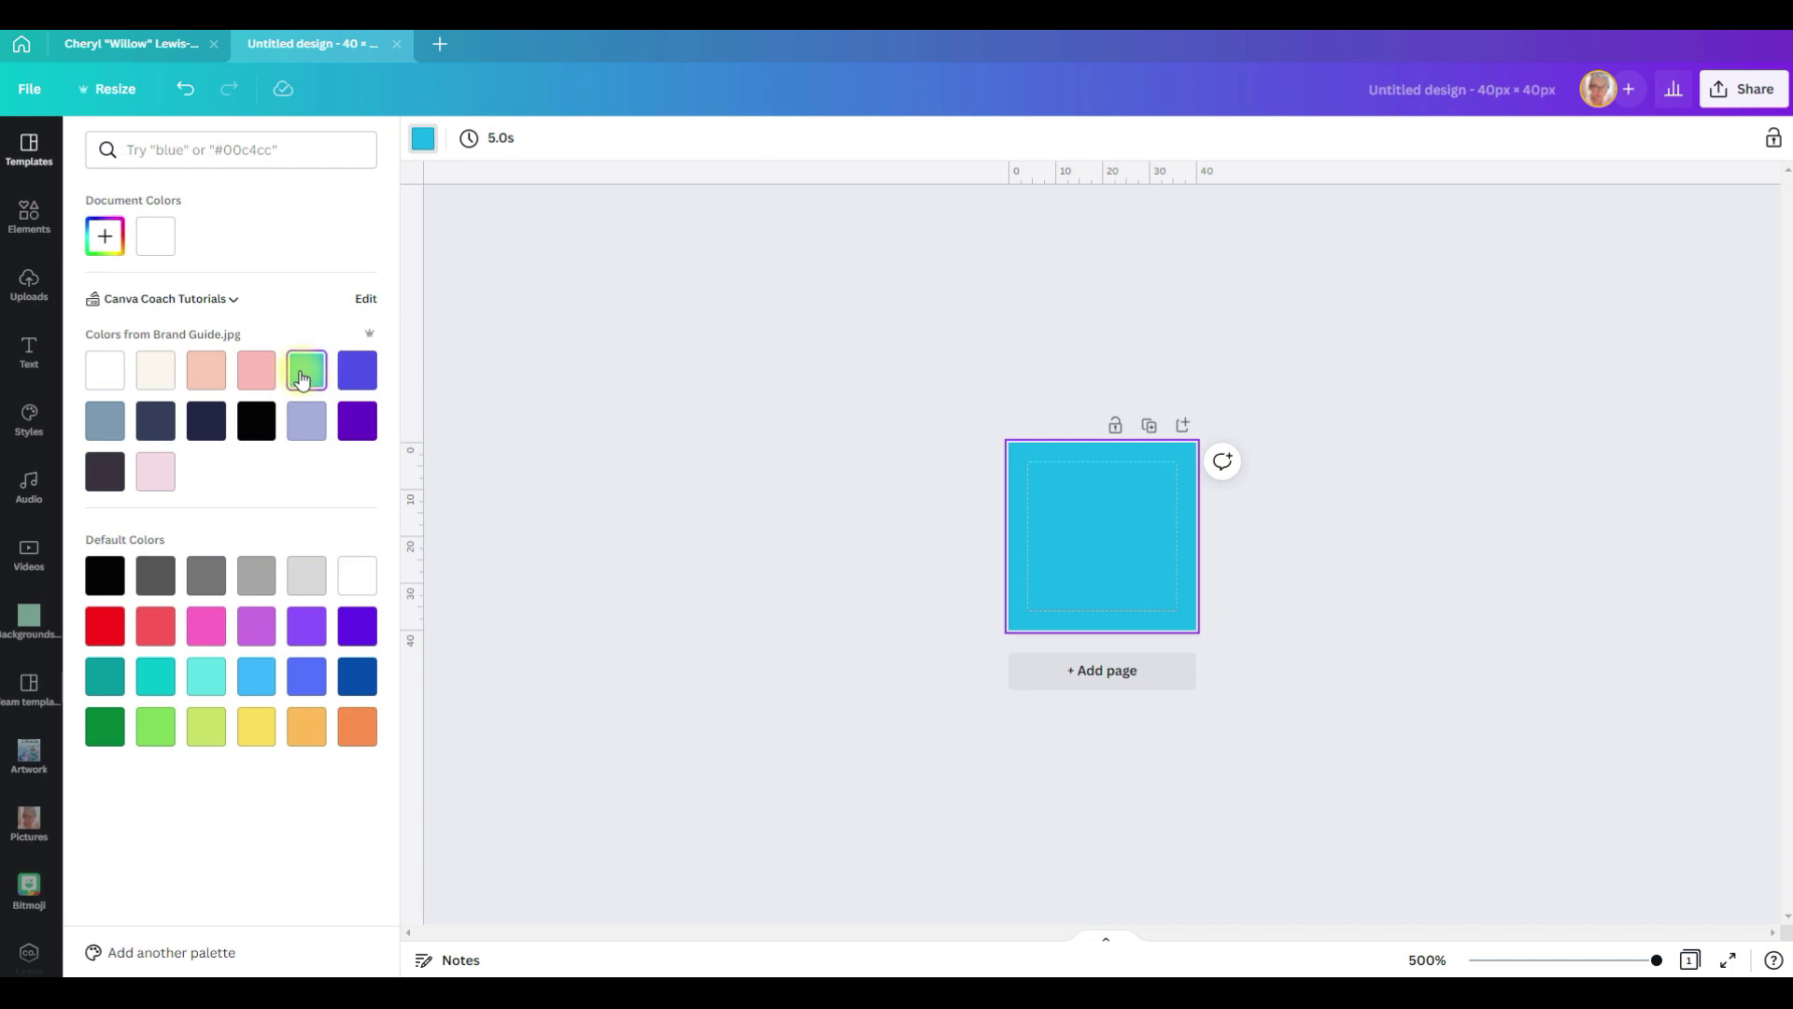
pyautogui.click(29, 217)
pyautogui.click(207, 152)
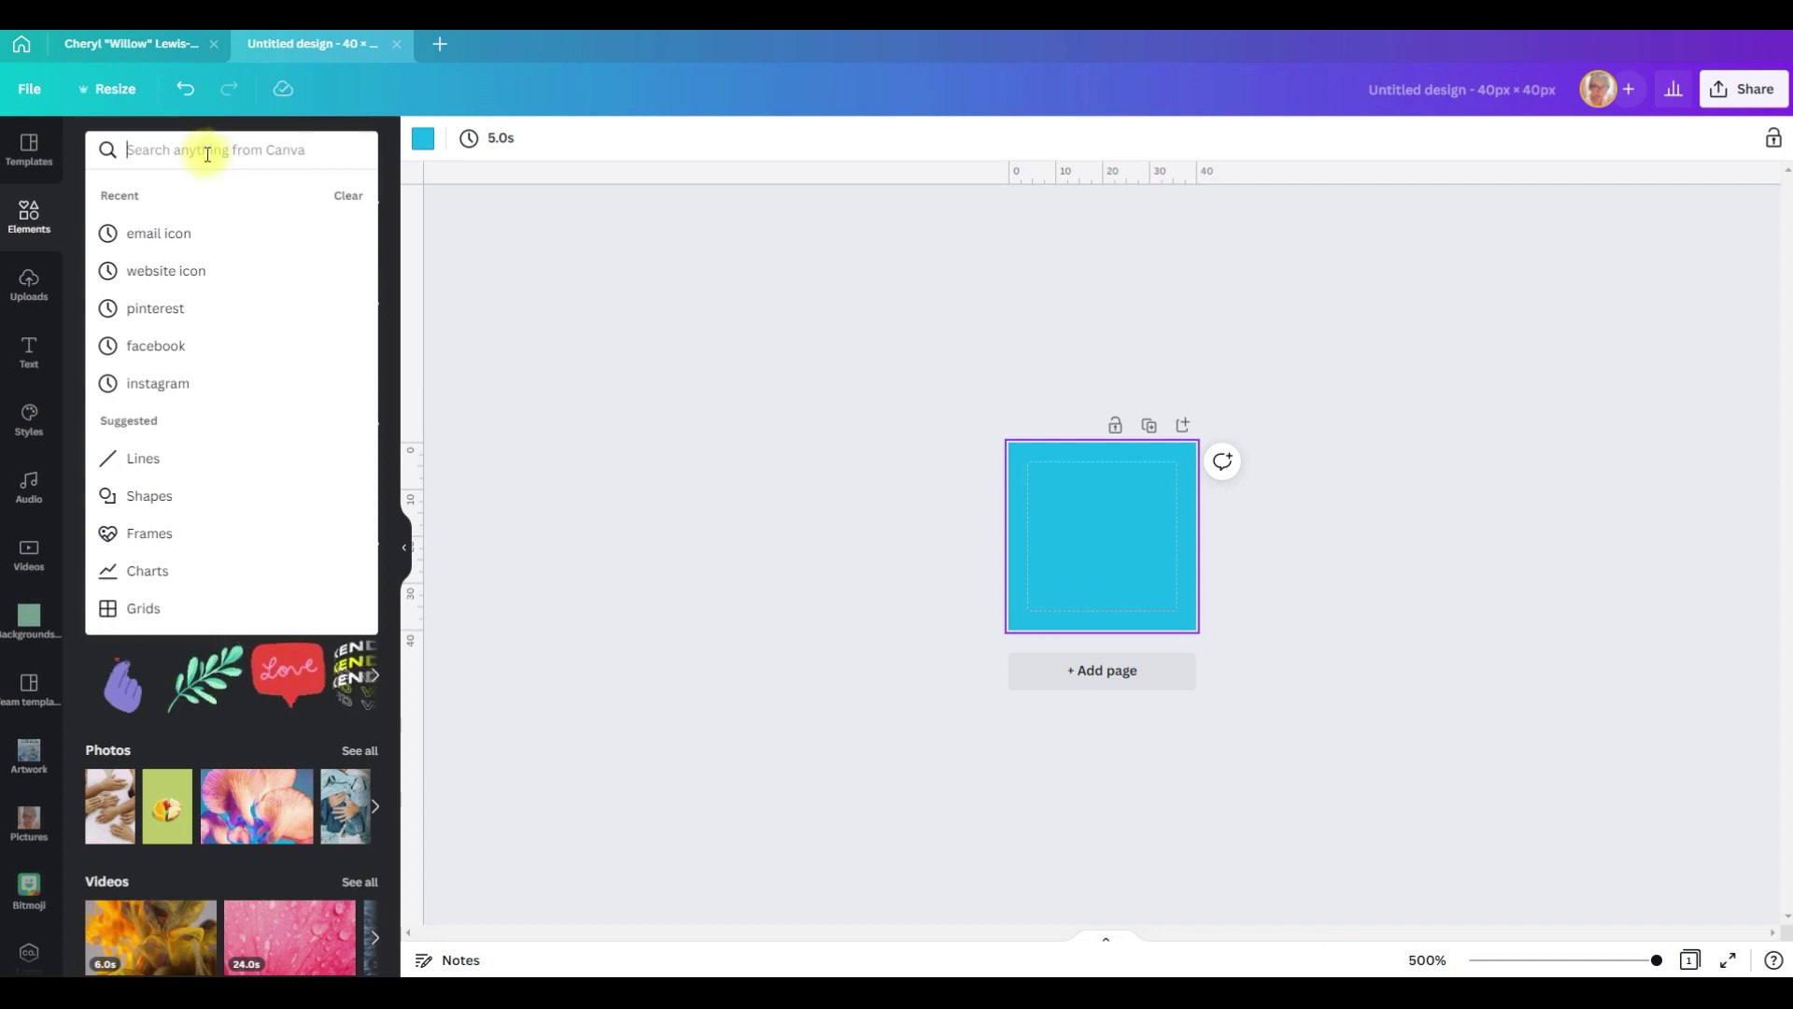
# Step: Add a 'youtube' logo element, enlarge it to fill the page, and centre it horizontally and vertically
pyautogui.write('youtube')
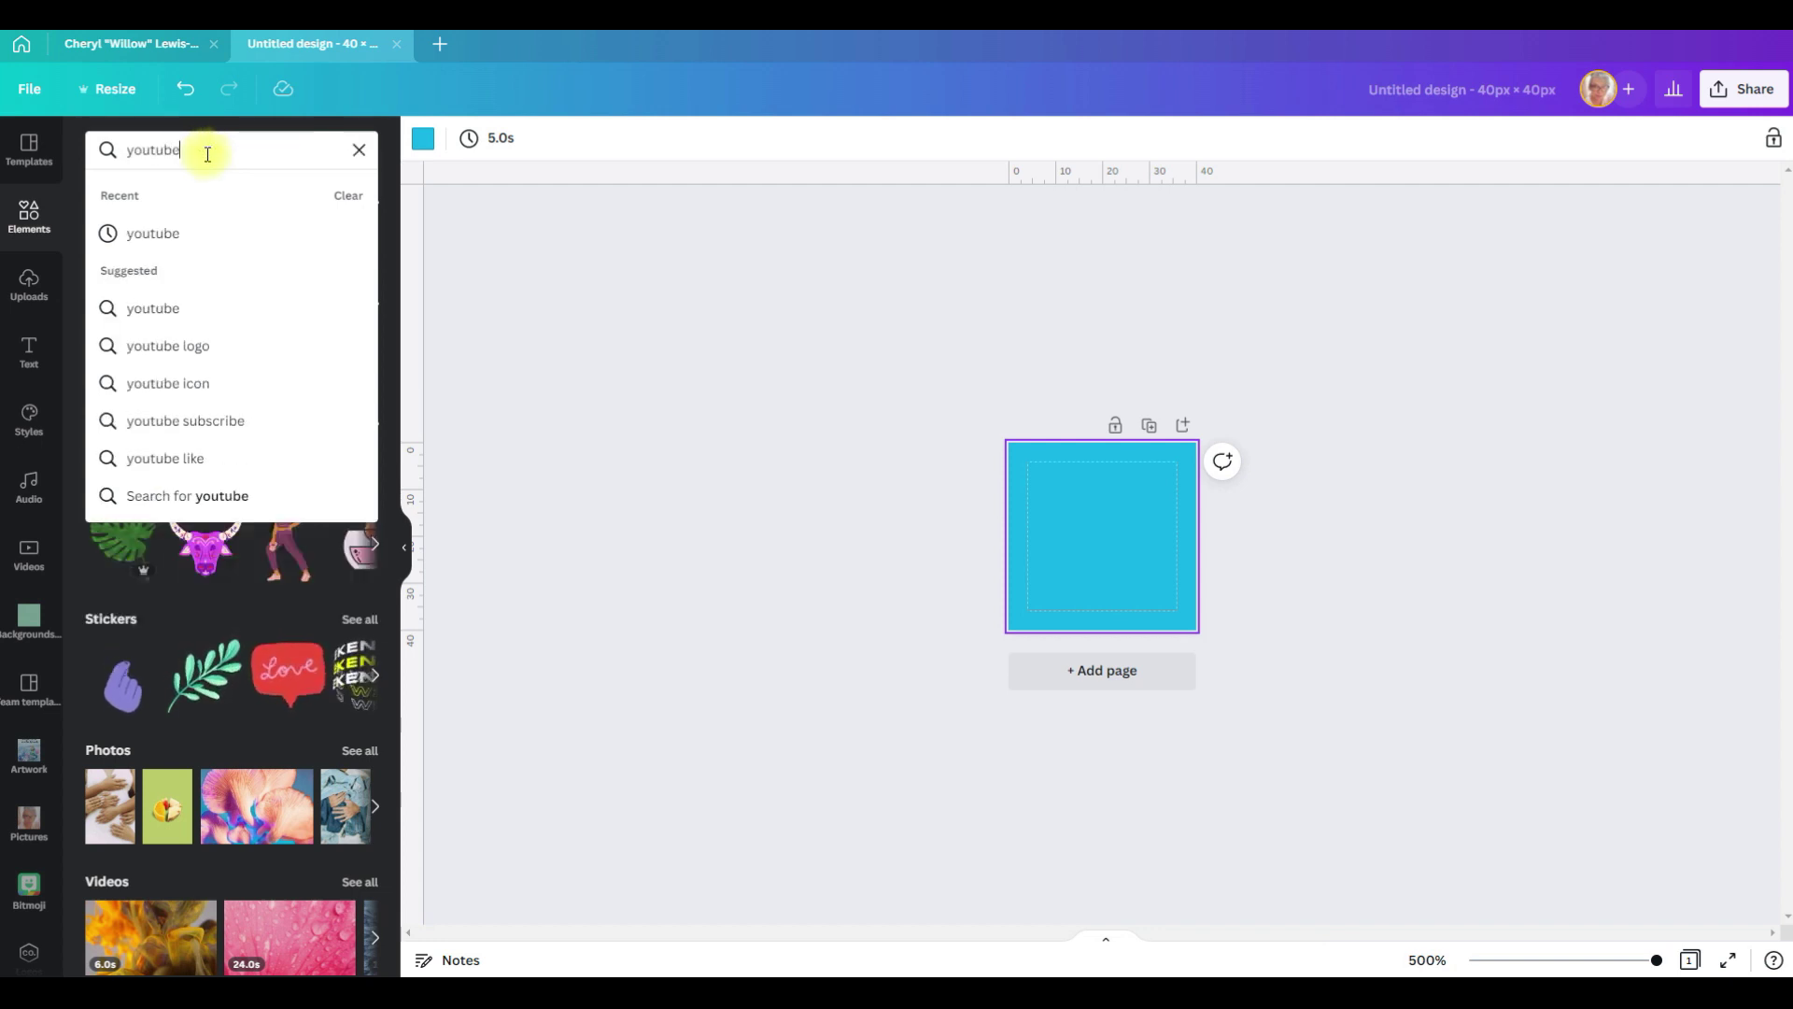
pyautogui.press('Return')
pyautogui.click(326, 635)
pyautogui.moveTo(1052, 580); pyautogui.dragTo(1008, 629)
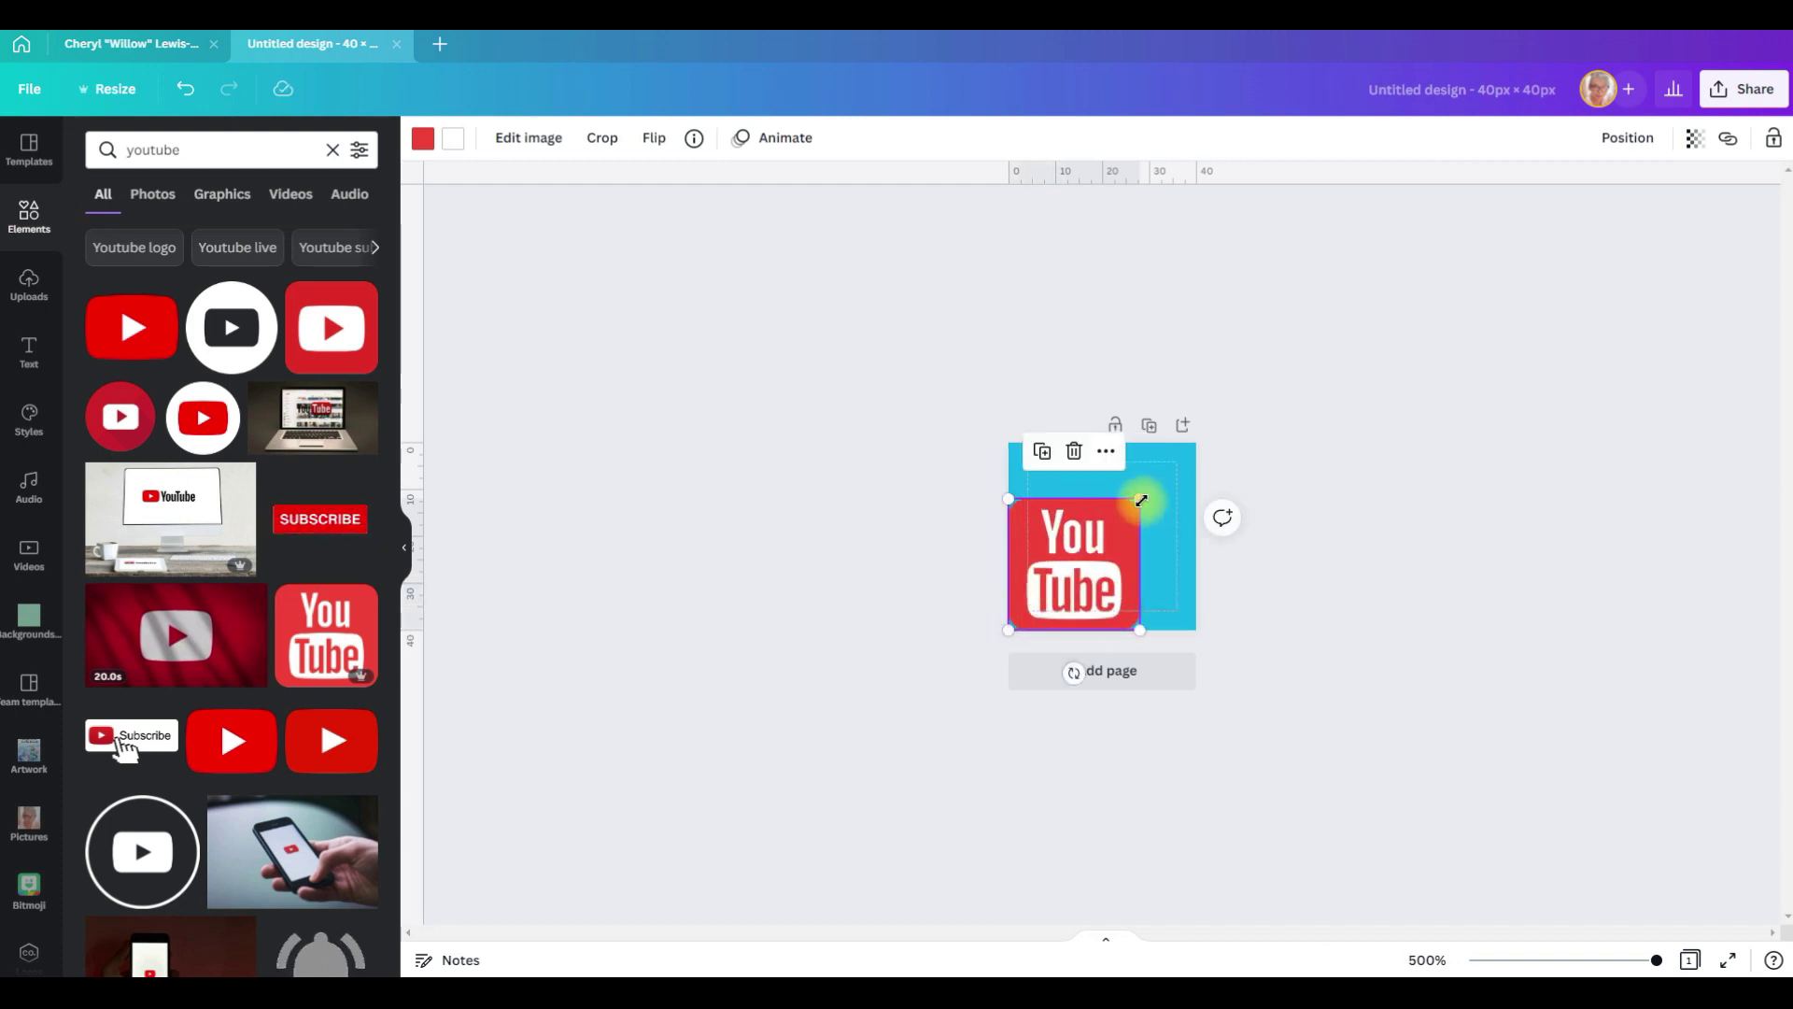
pyautogui.moveTo(1139, 501); pyautogui.dragTo(1178, 461)
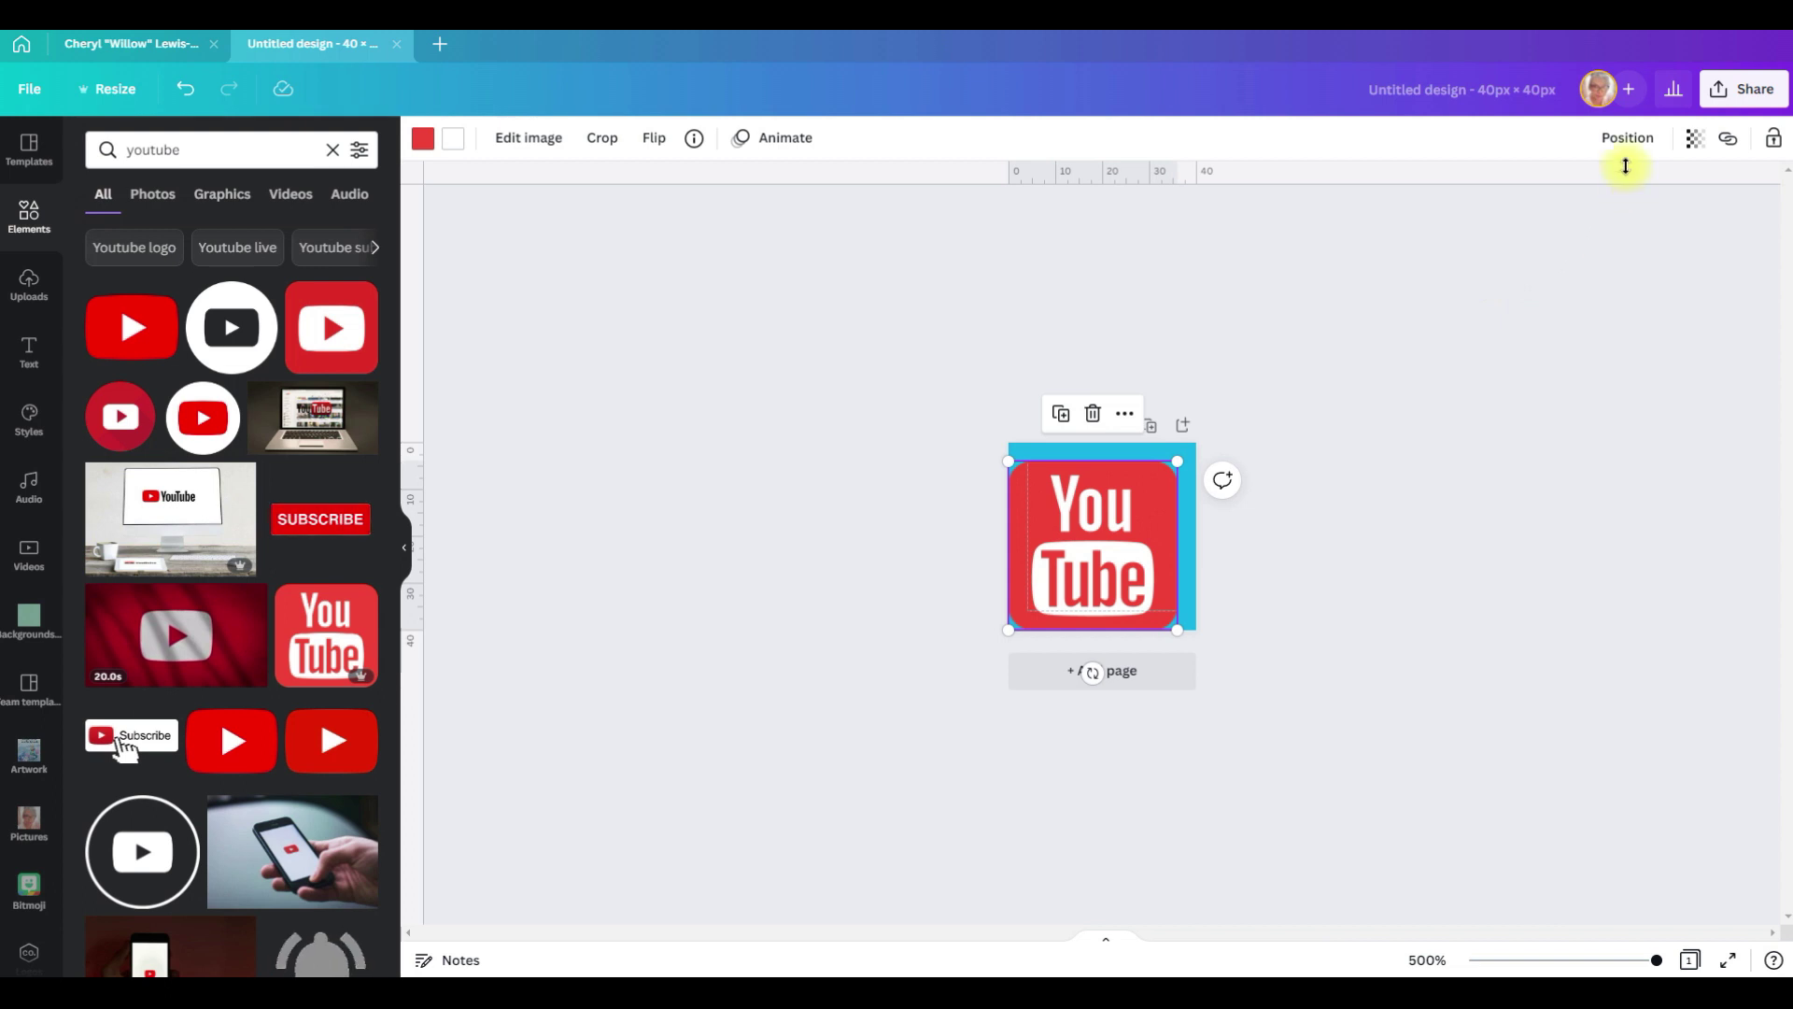
pyautogui.click(1627, 139)
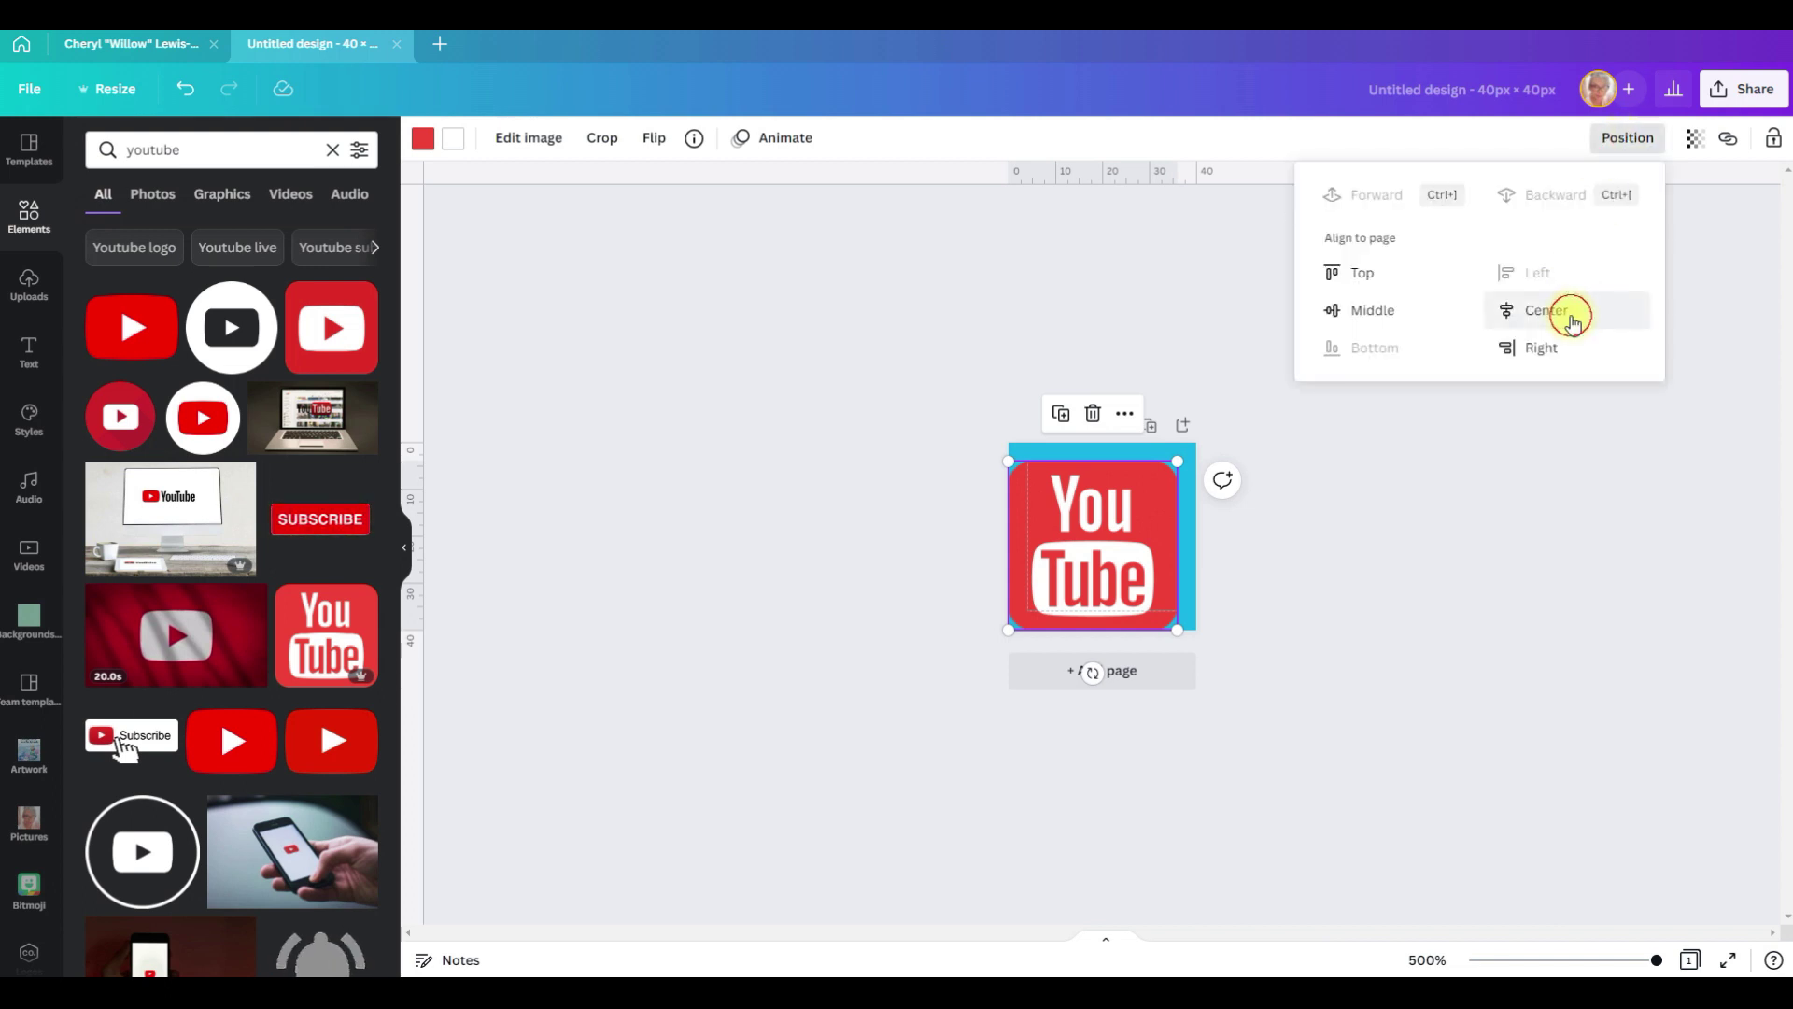
pyautogui.click(1561, 311)
pyautogui.click(1393, 316)
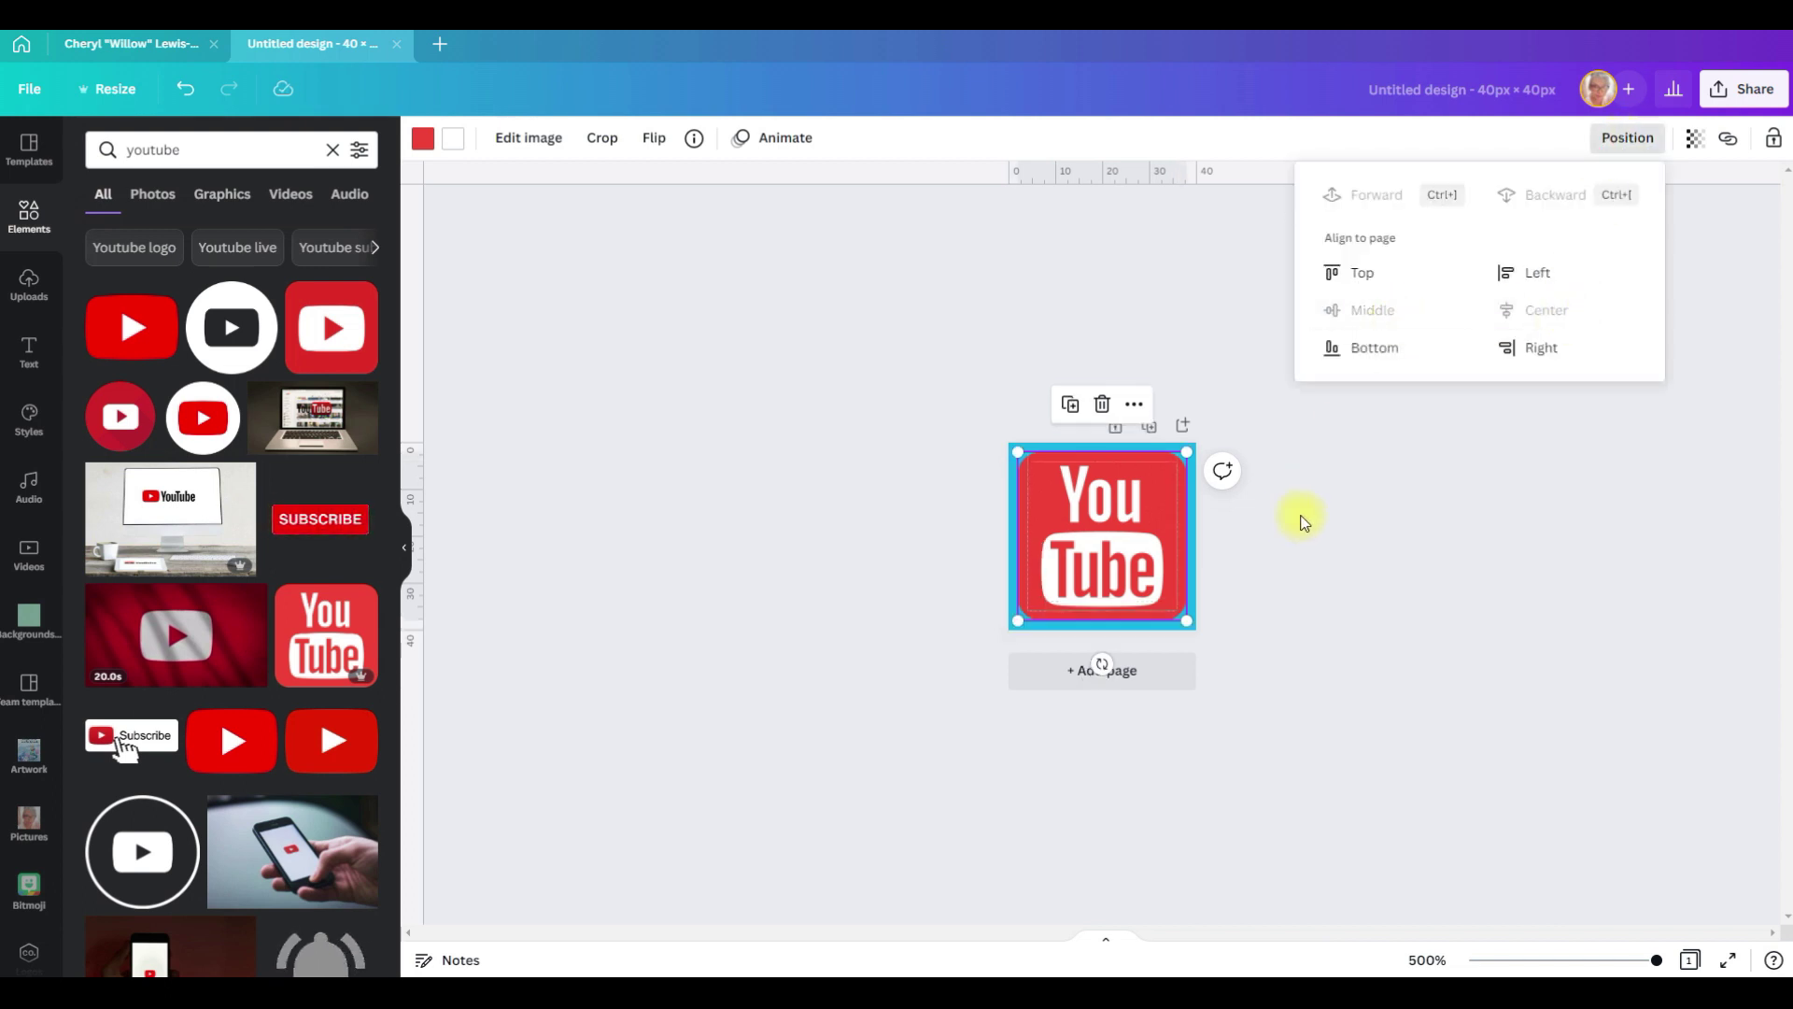
# Step: Recolour the YouTube logo dark navy and add a blank second page
pyautogui.click(423, 140)
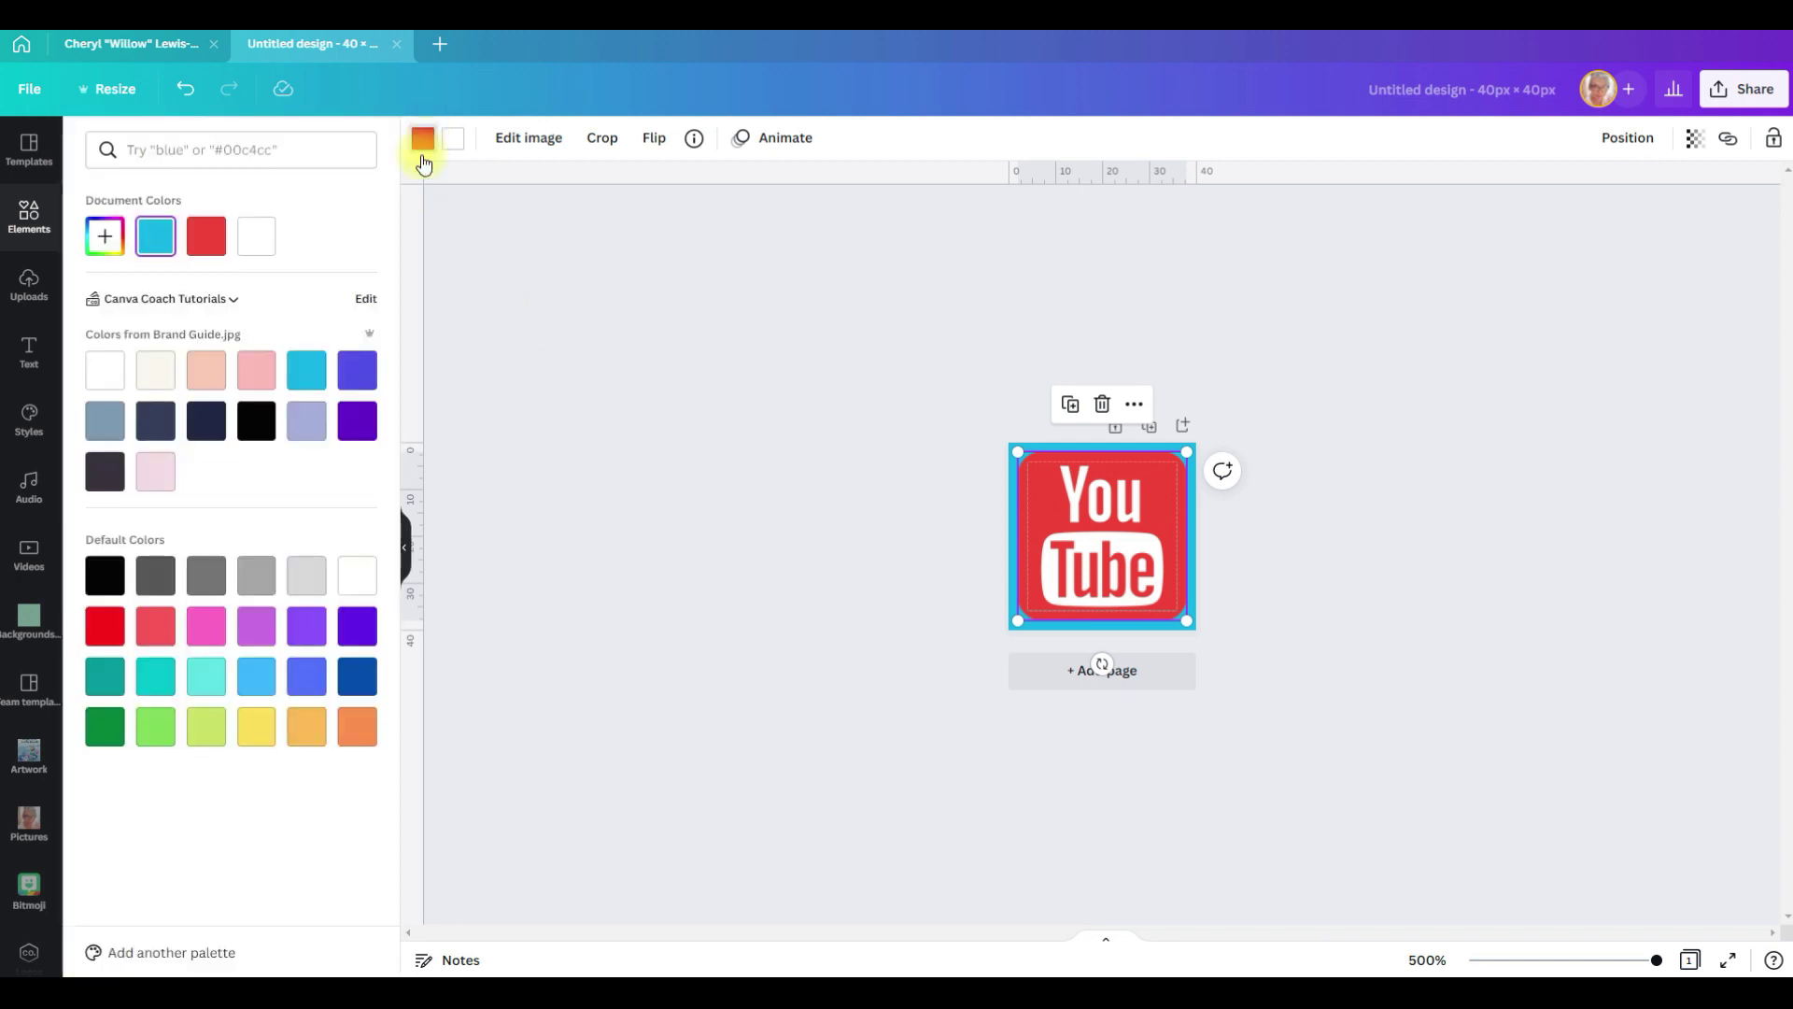
pyautogui.click(155, 421)
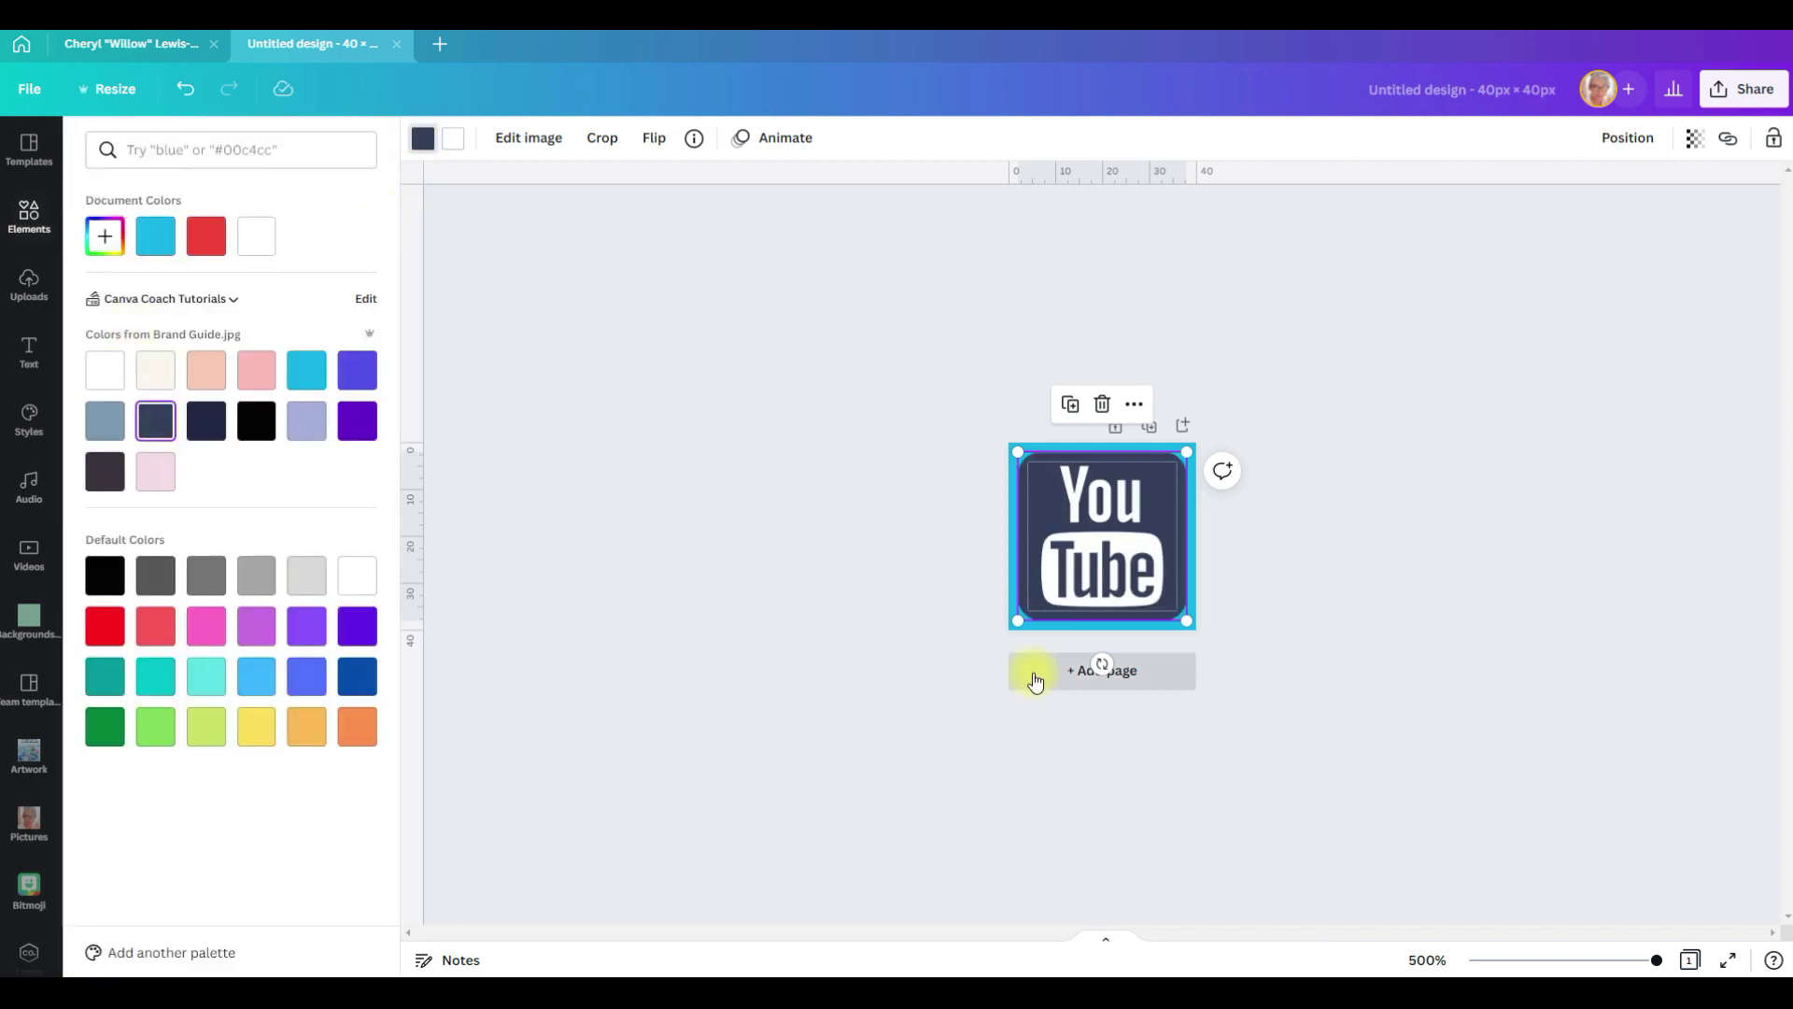
pyautogui.click(1036, 680)
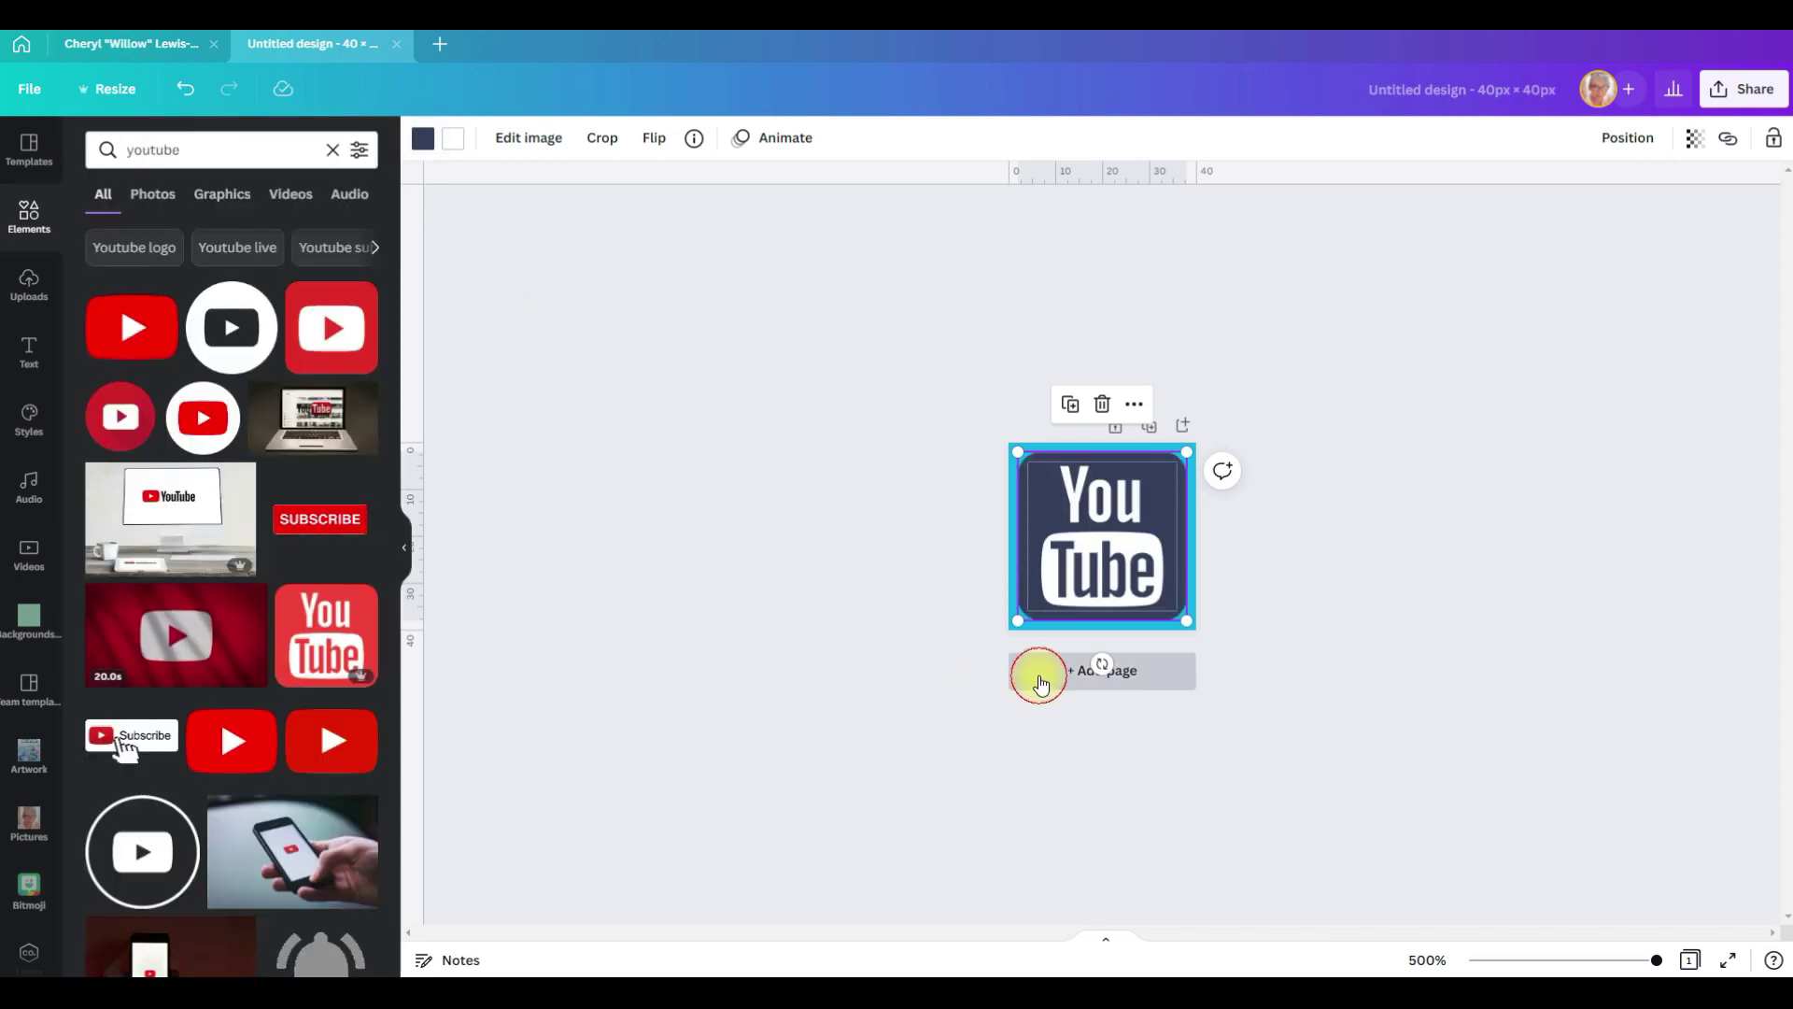
pyautogui.click(102, 148)
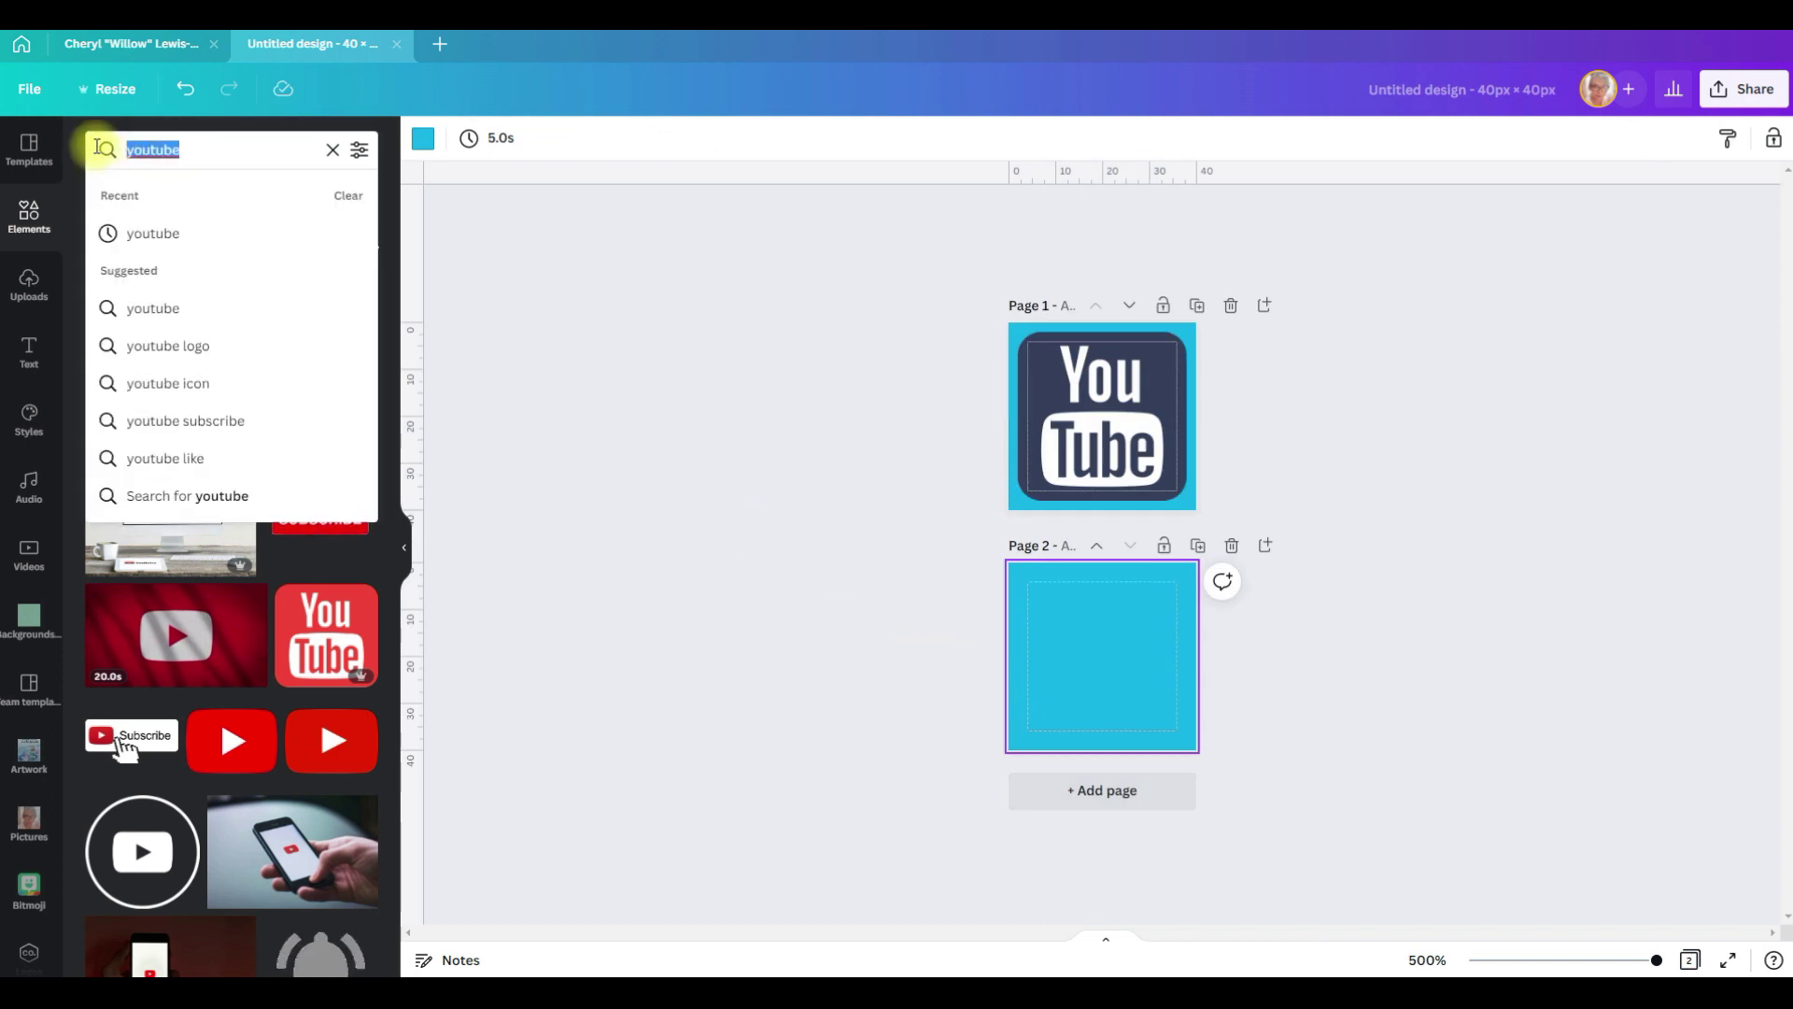
# Step: Add an Instagram icon to page 2 and enlarge it to about 35 px
pyautogui.write('fa')
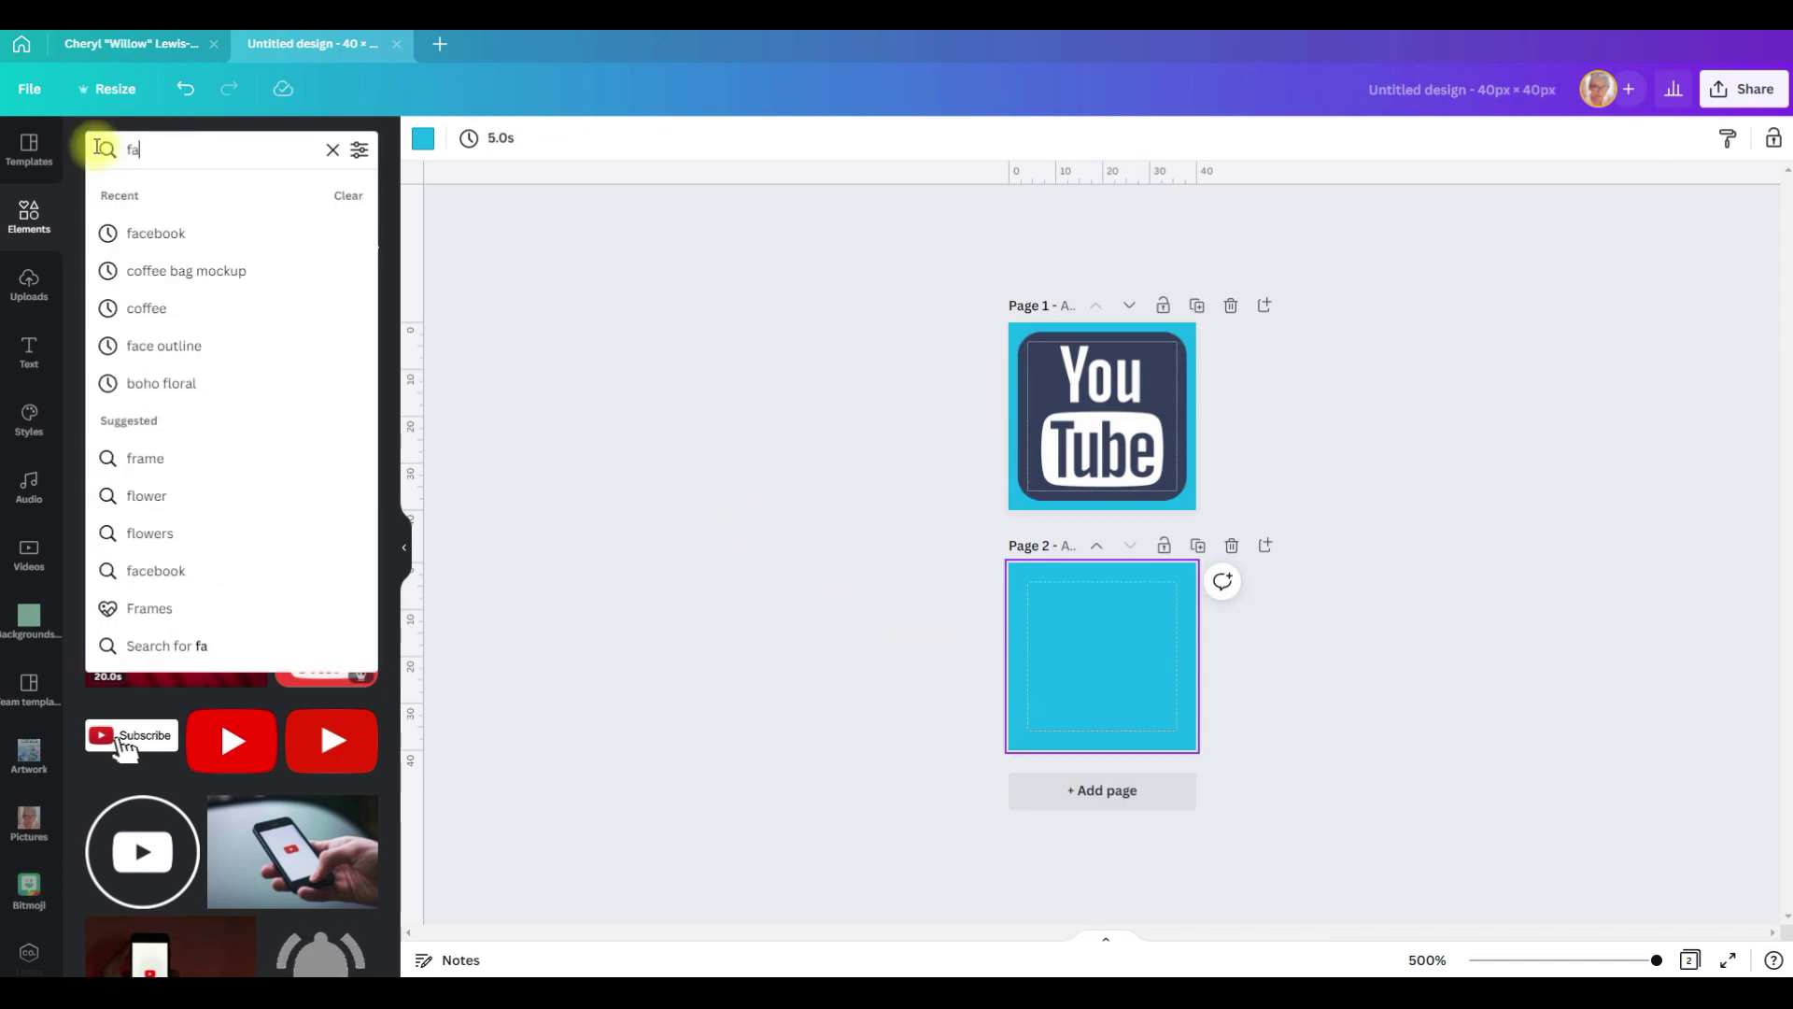
pyautogui.press('BackSpace')
pyautogui.write('j')
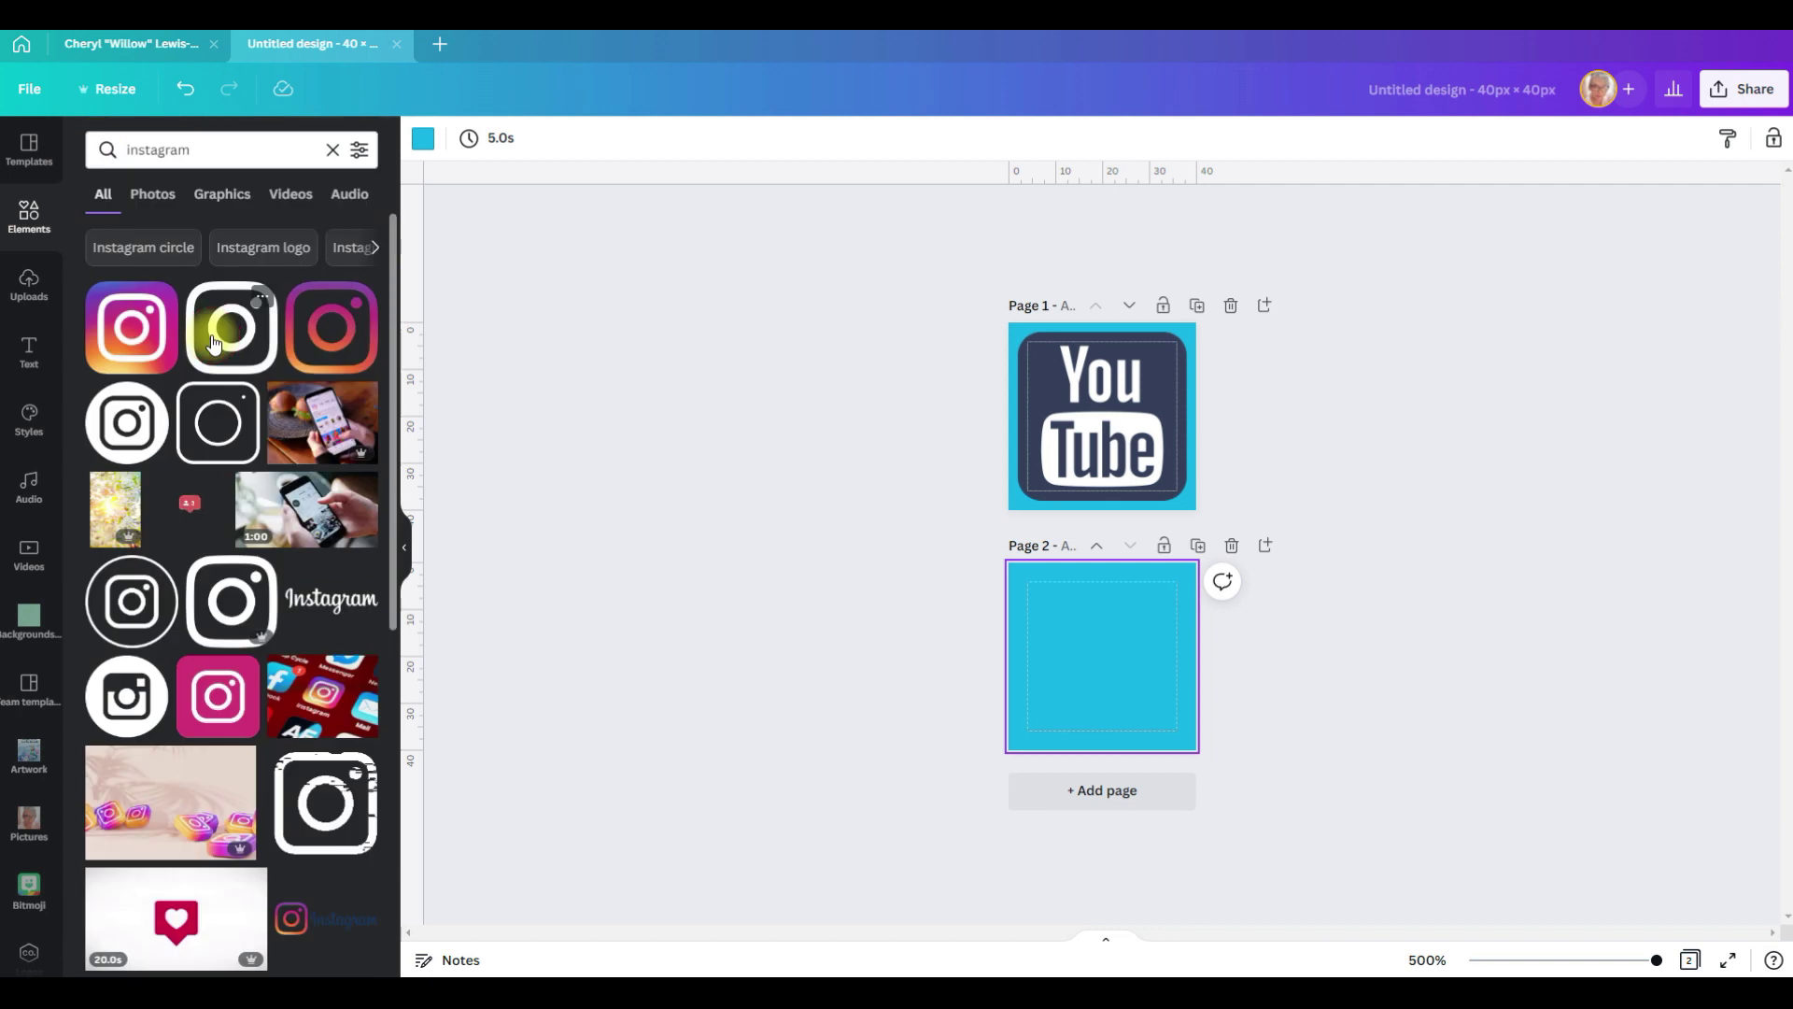
pyautogui.click(218, 422)
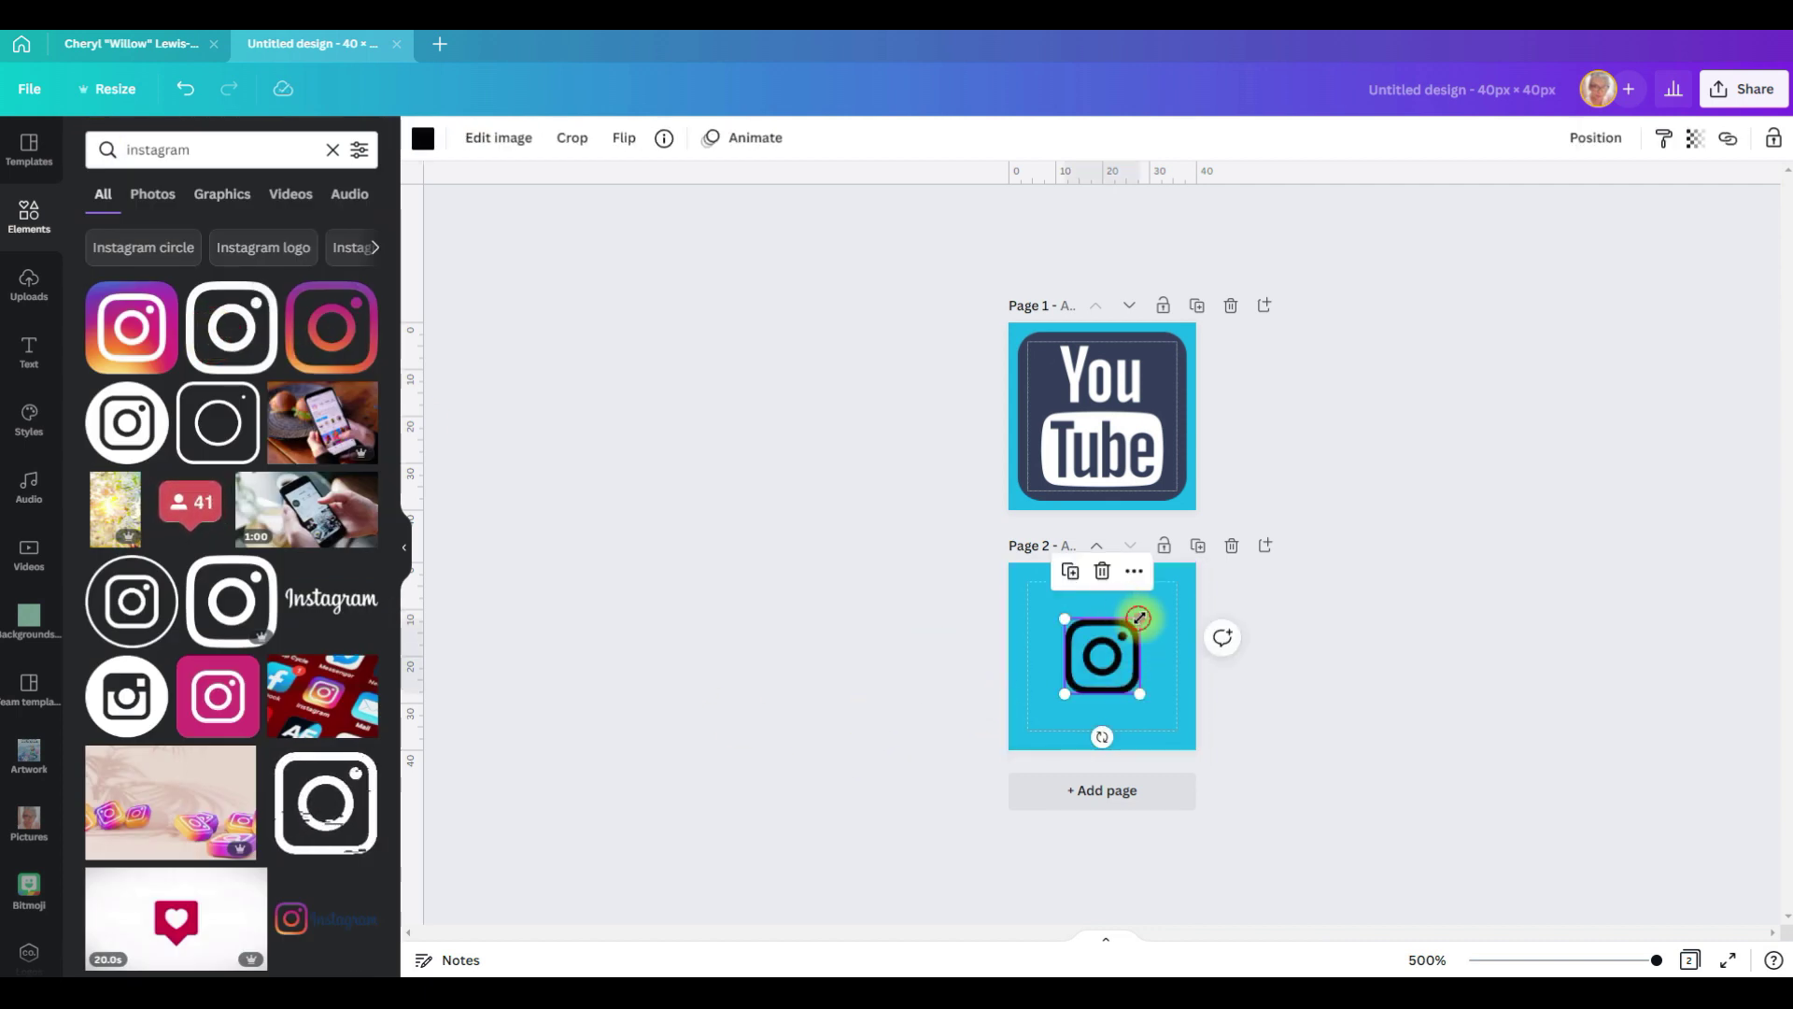
pyautogui.moveTo(1139, 618); pyautogui.dragTo(1185, 574)
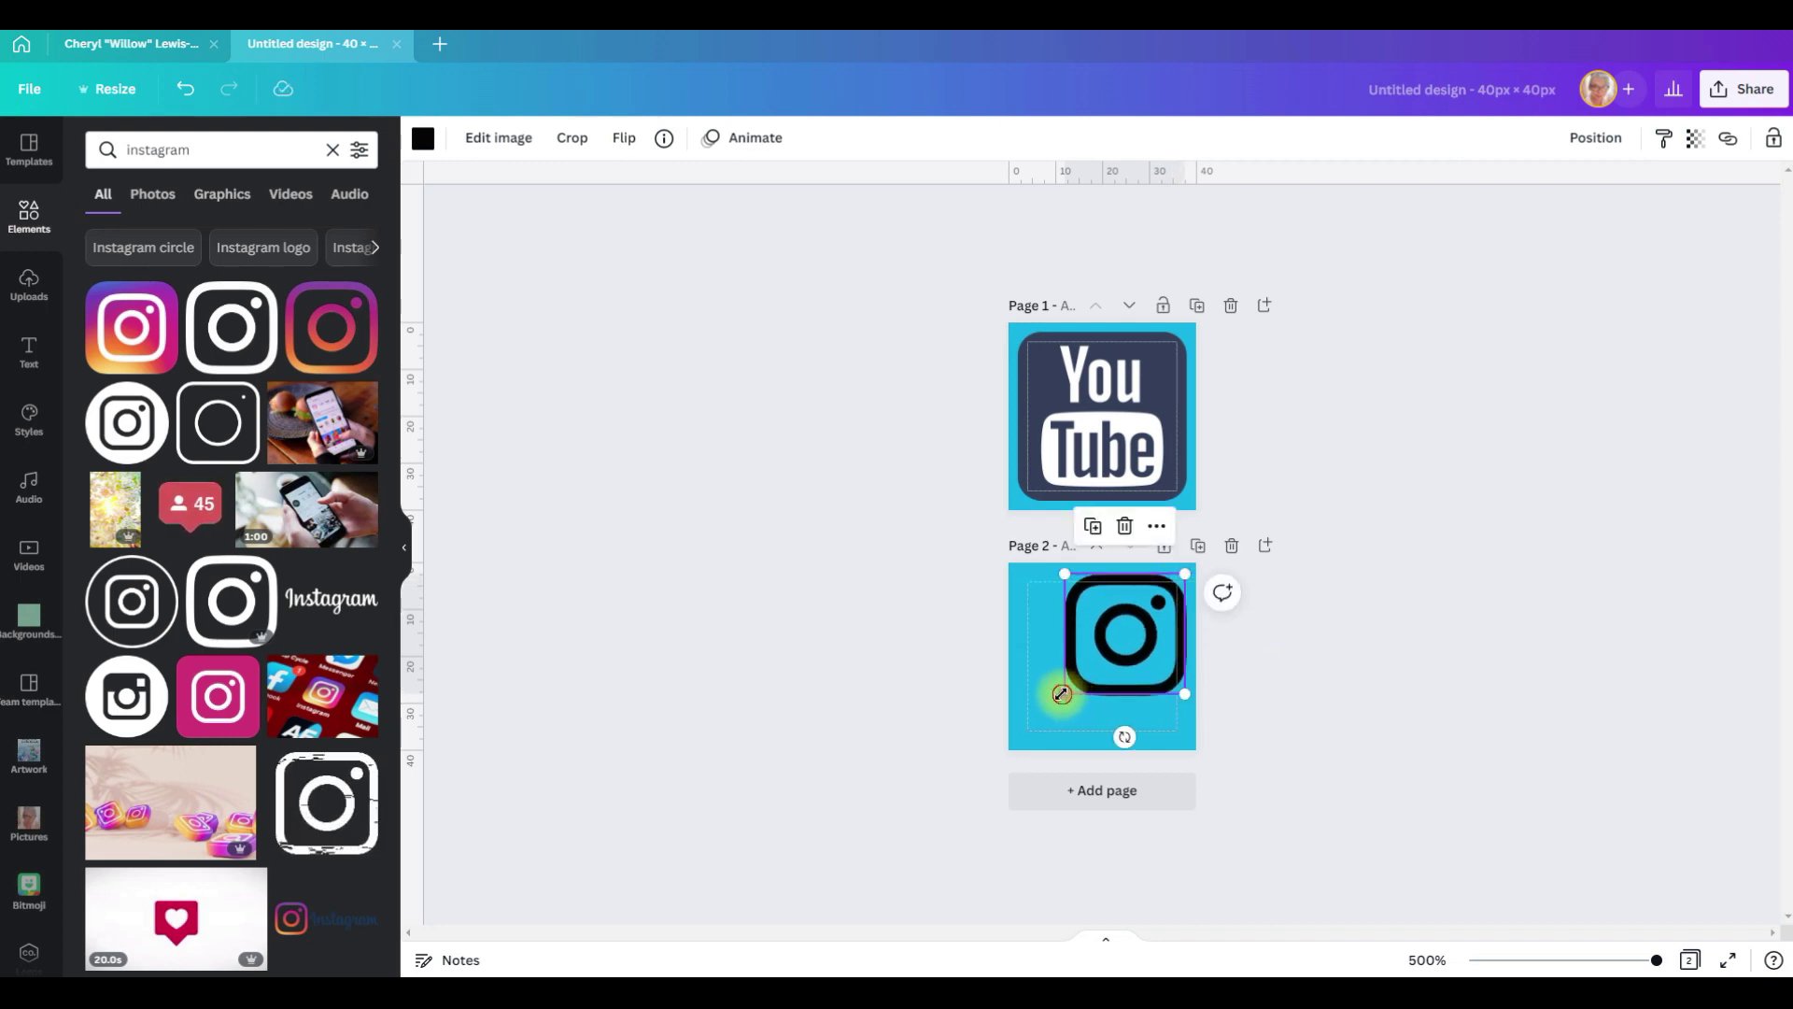
pyautogui.moveTo(1062, 694); pyautogui.dragTo(1009, 735)
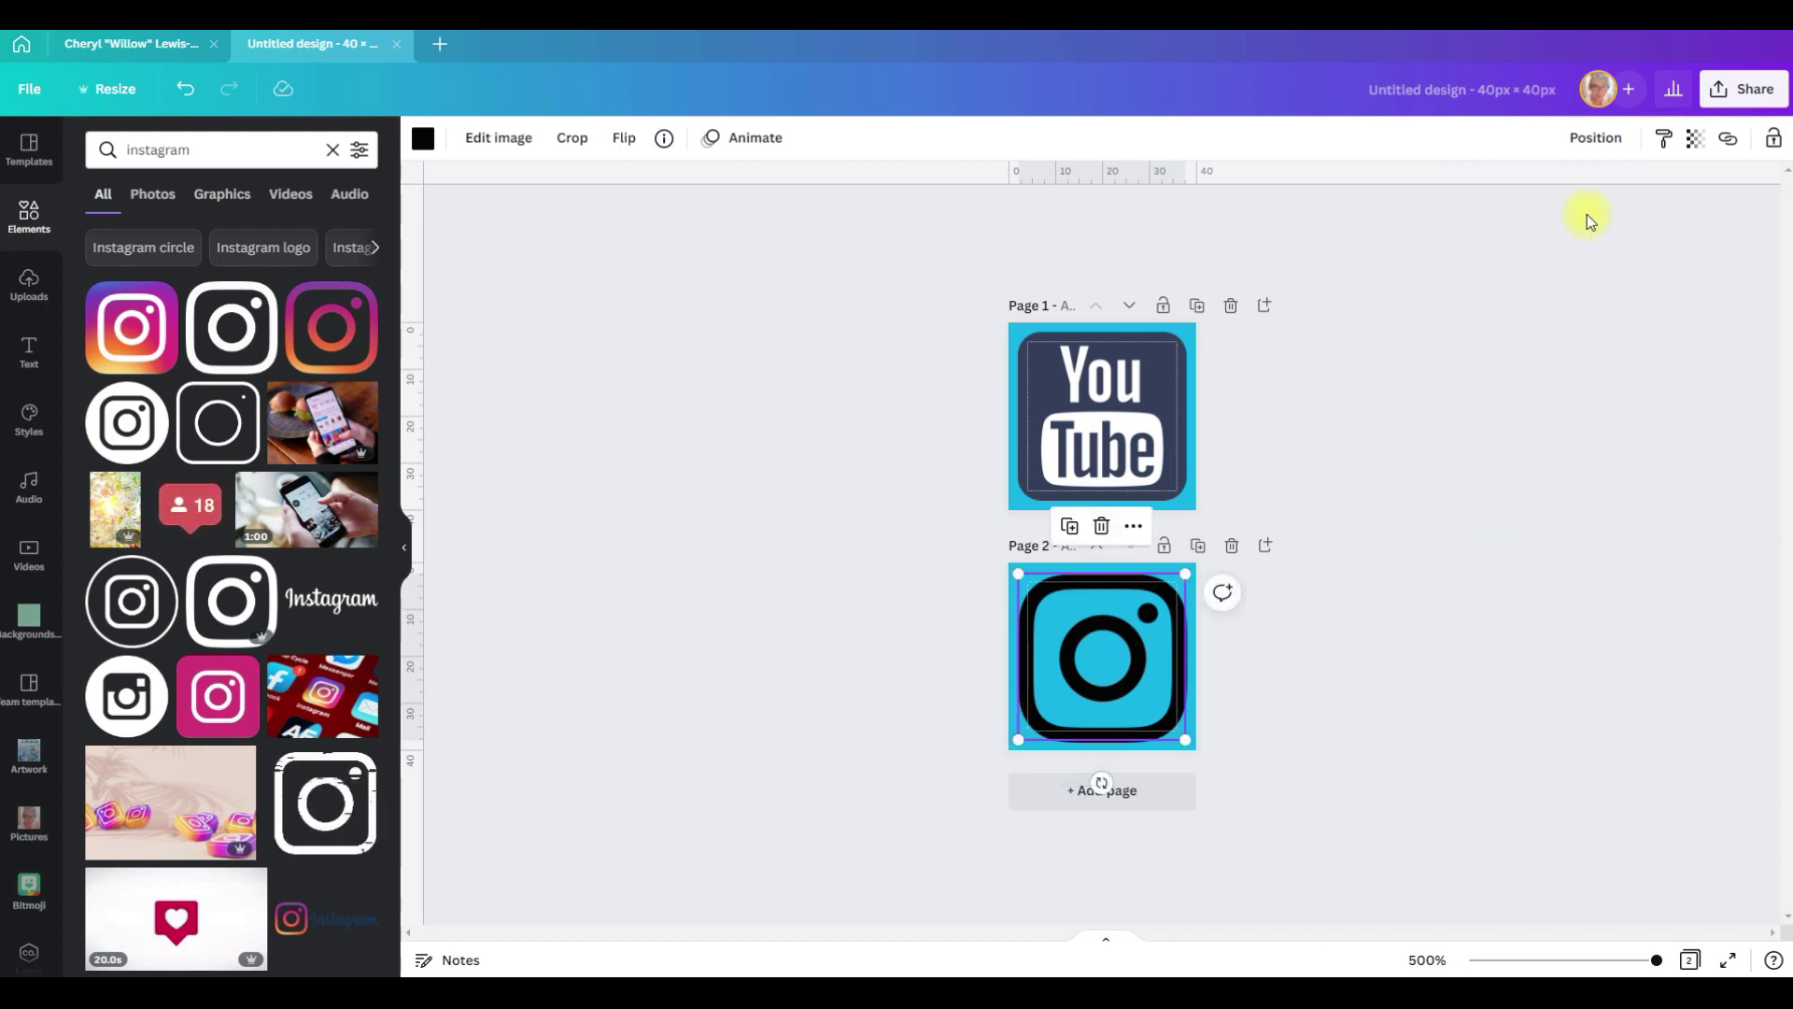
# Step: Align the Instagram icon to the page middle and recolour it dark navy
pyautogui.click(1595, 137)
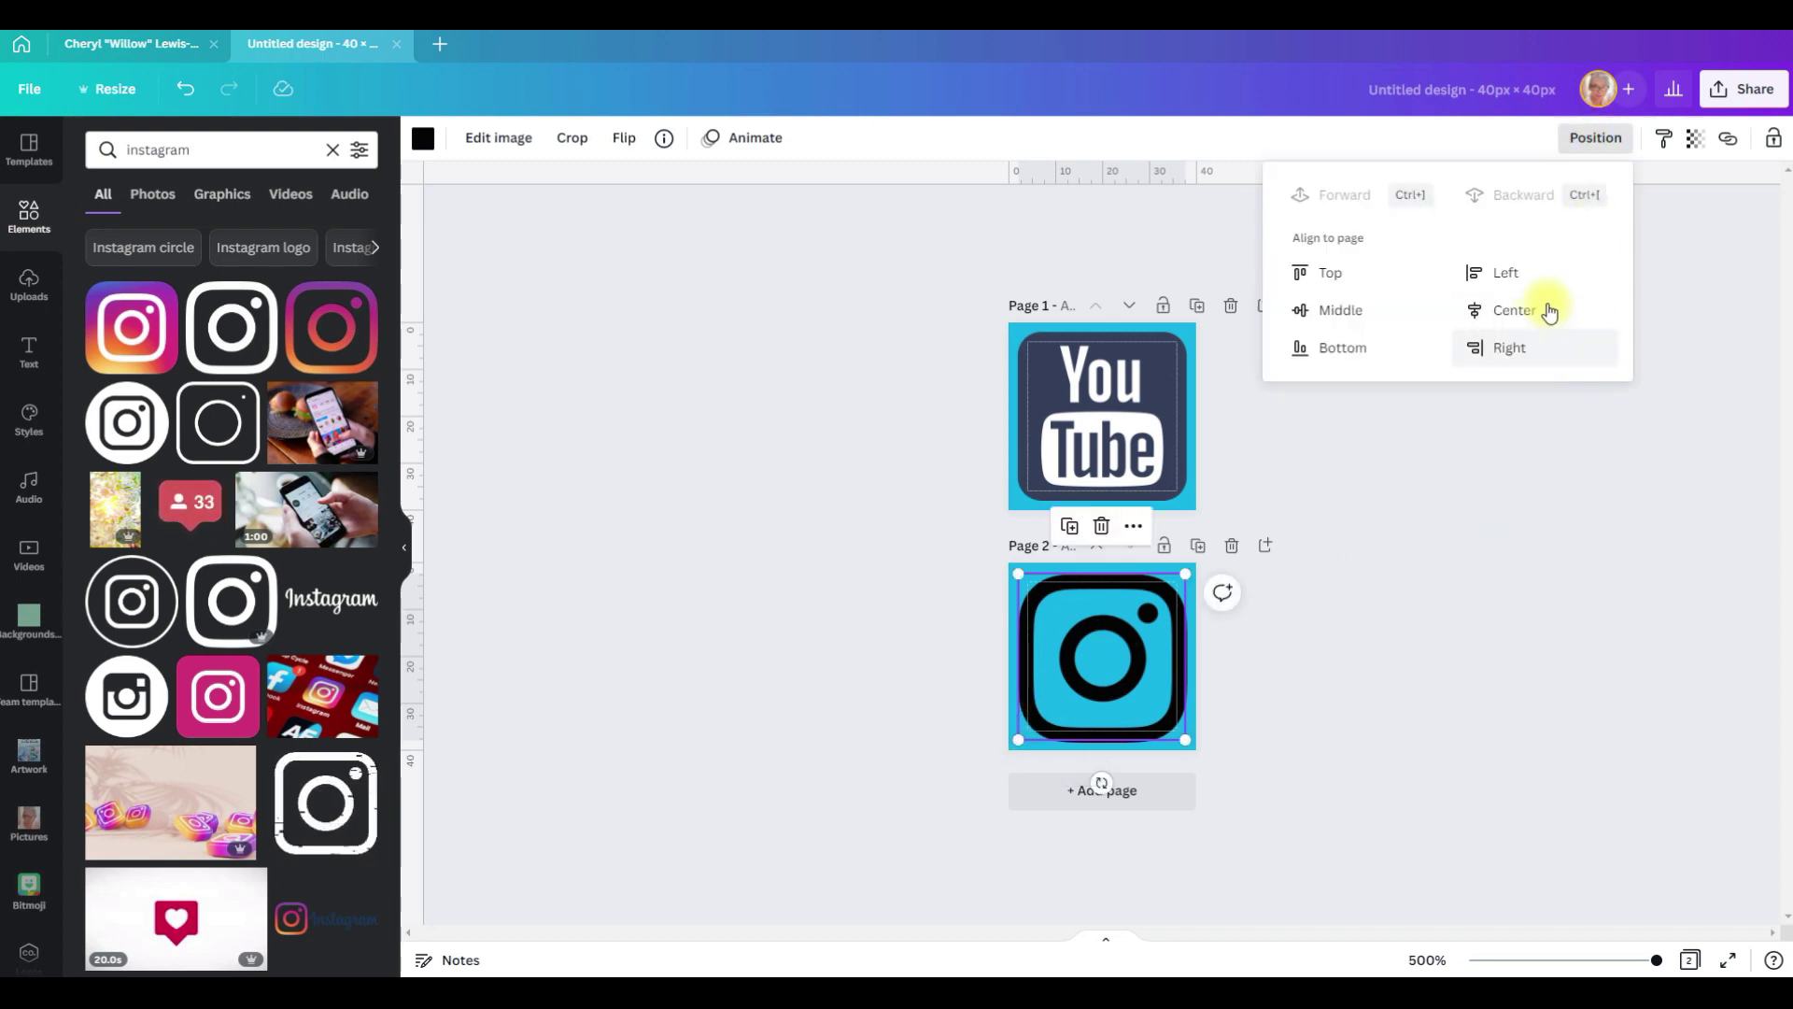
pyautogui.click(1323, 308)
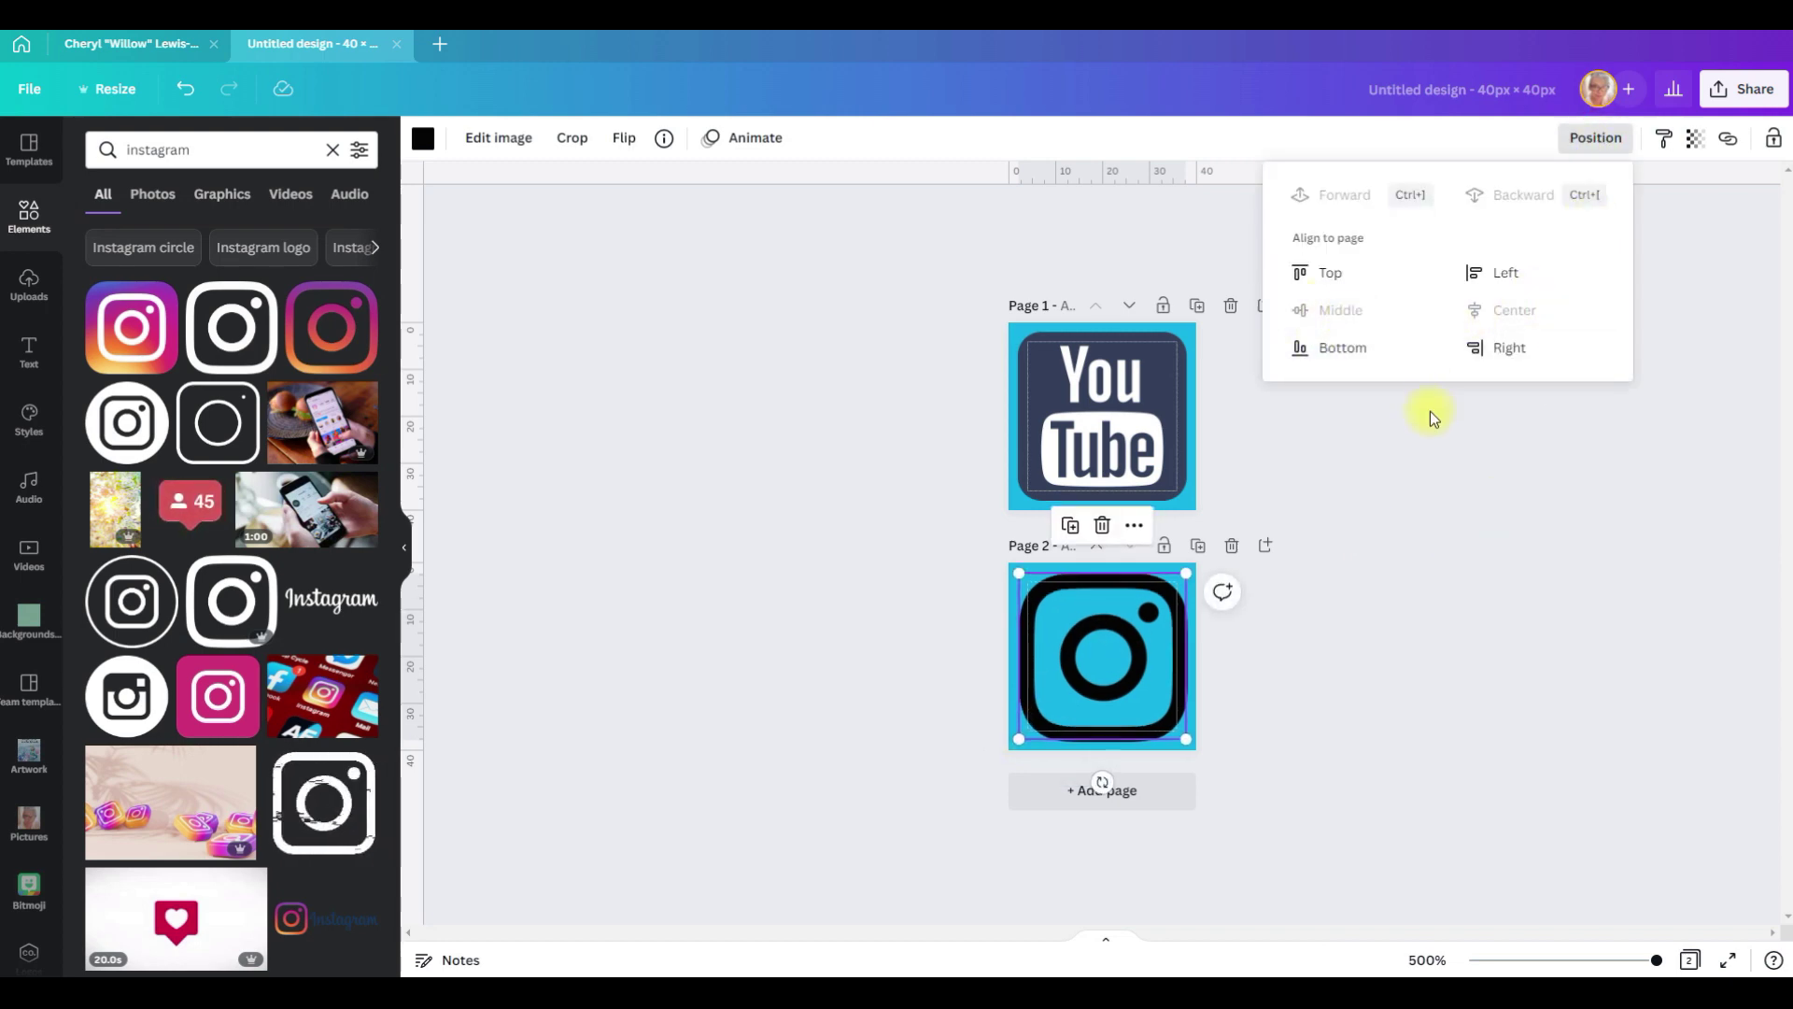
pyautogui.click(424, 142)
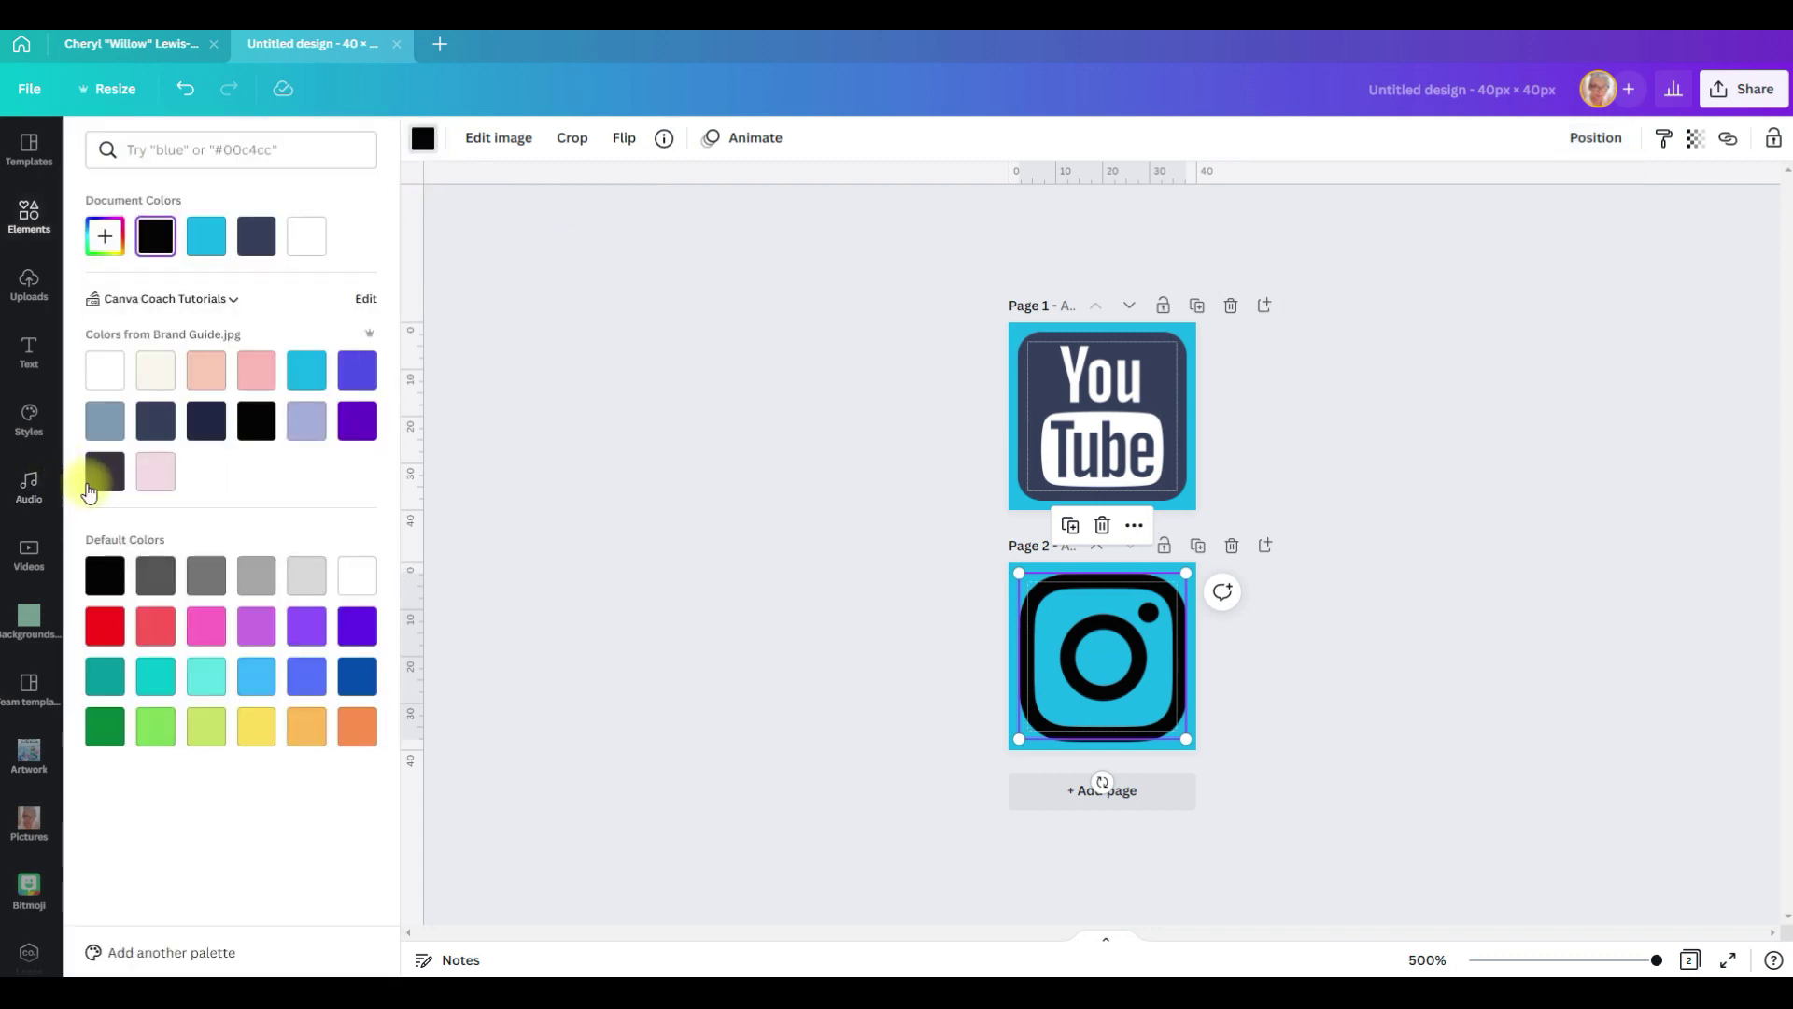
pyautogui.click(157, 418)
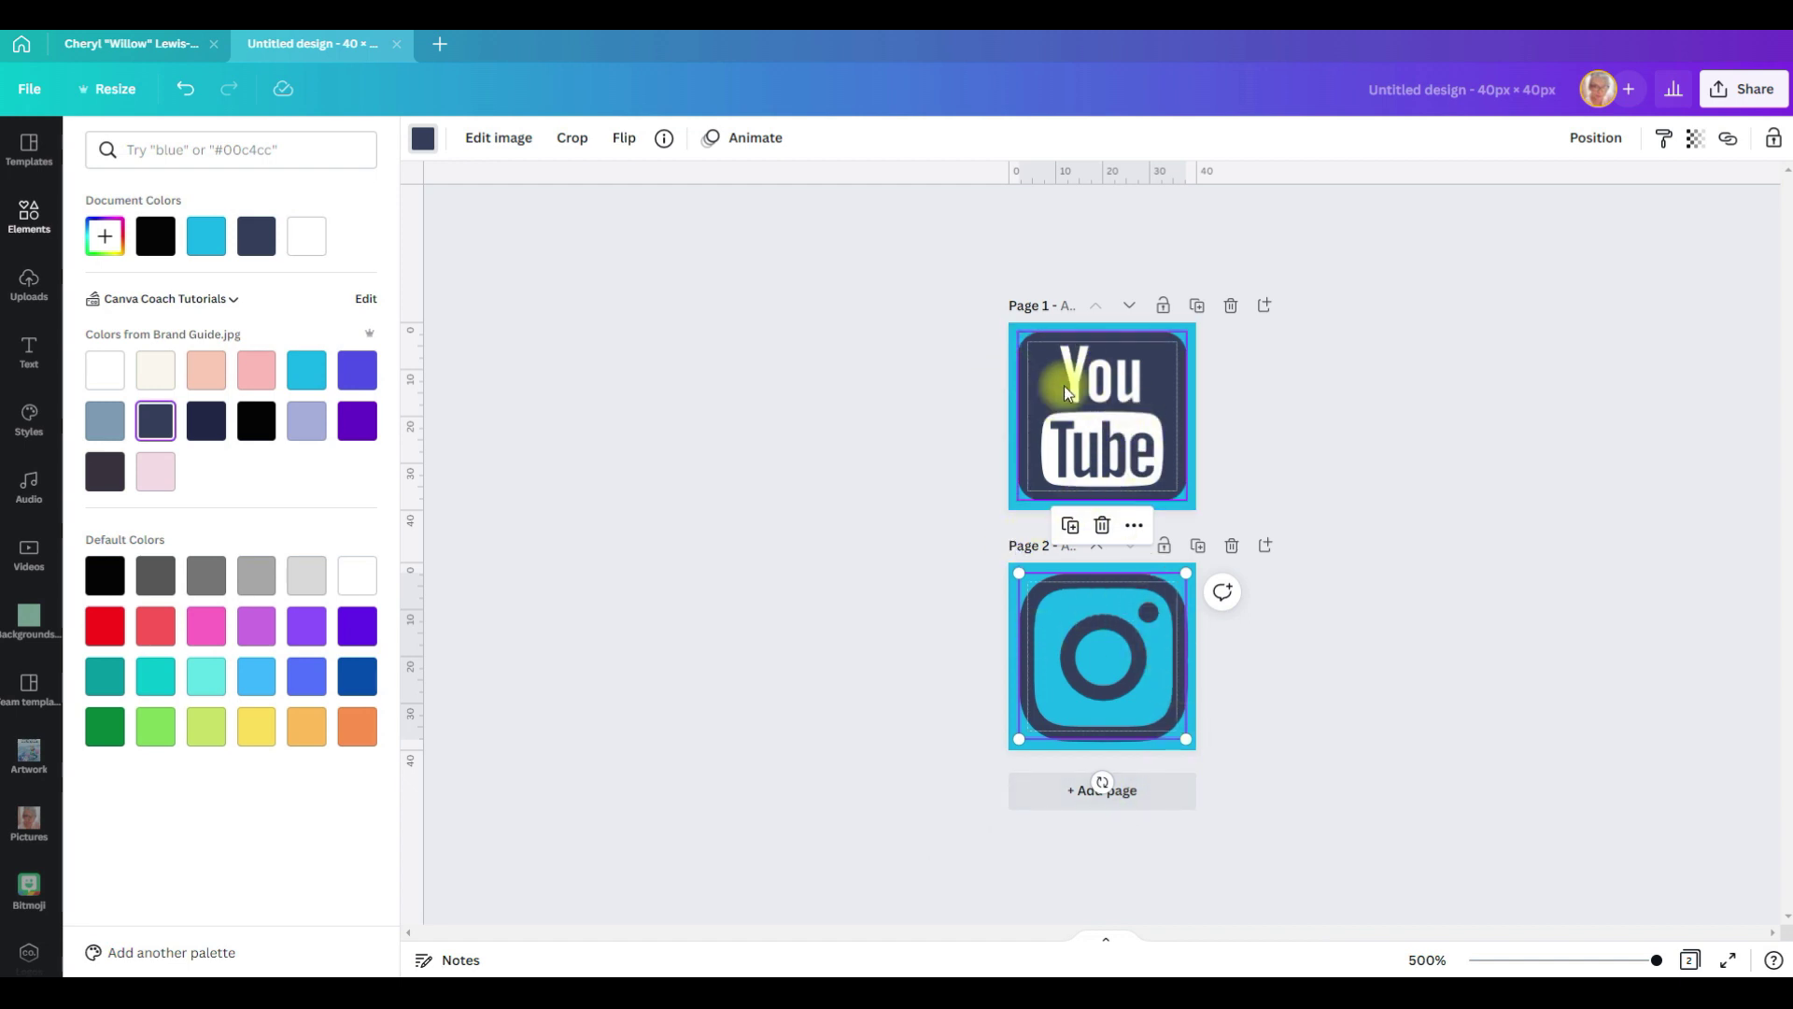
pyautogui.click(35, 216)
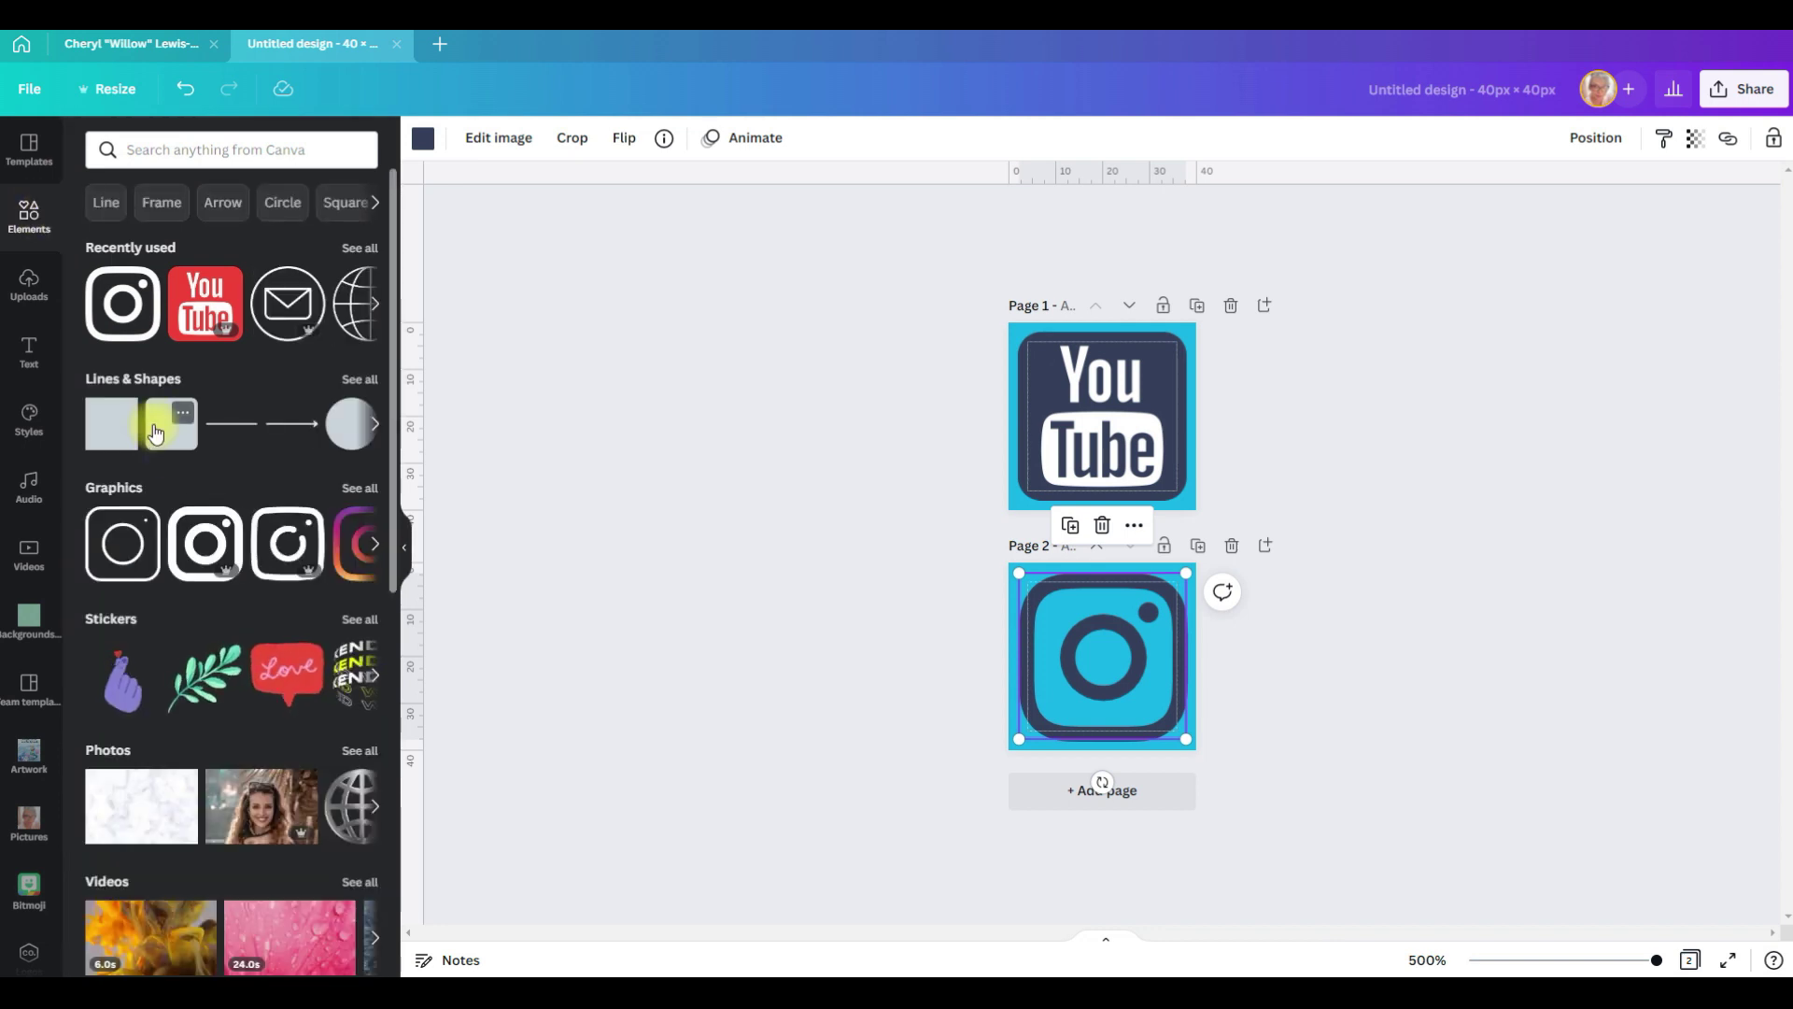
# Step: Add a square to page 2, enlarge it over most of the page, and round its corners
pyautogui.click(154, 433)
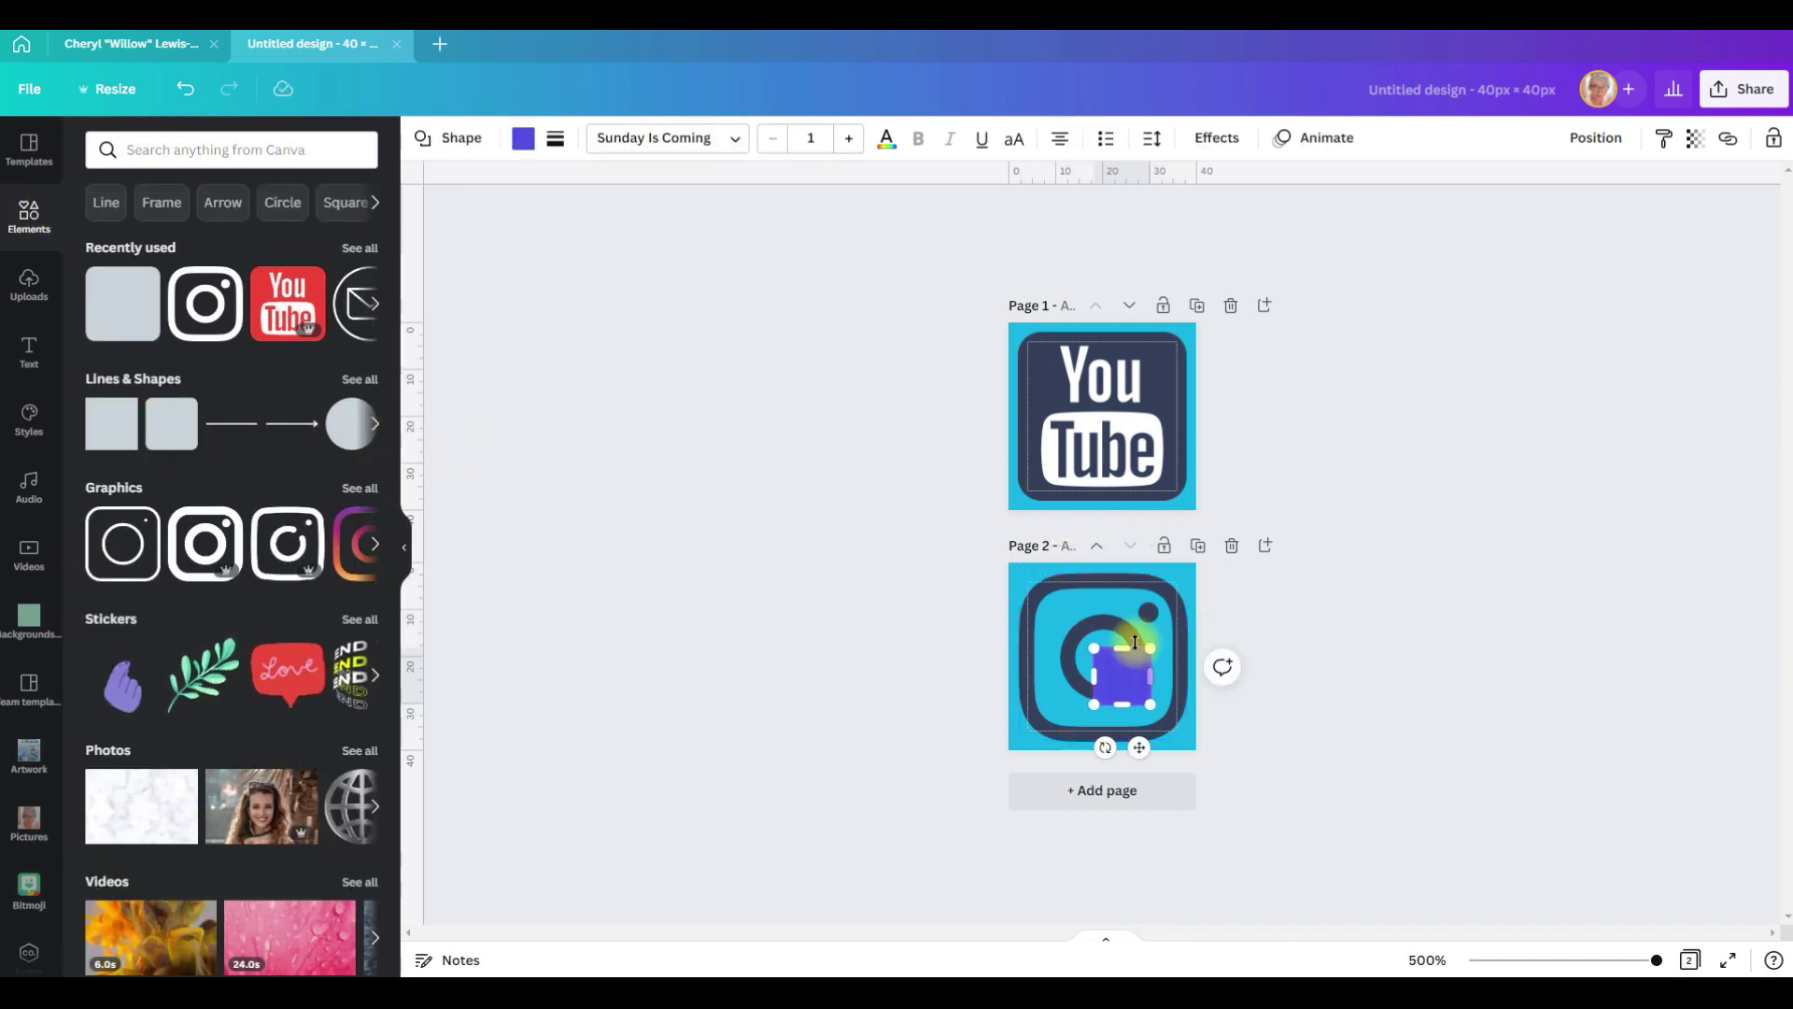
pyautogui.moveTo(1094, 651); pyautogui.dragTo(1186, 584)
pyautogui.moveTo(1105, 731); pyautogui.dragTo(1106, 736)
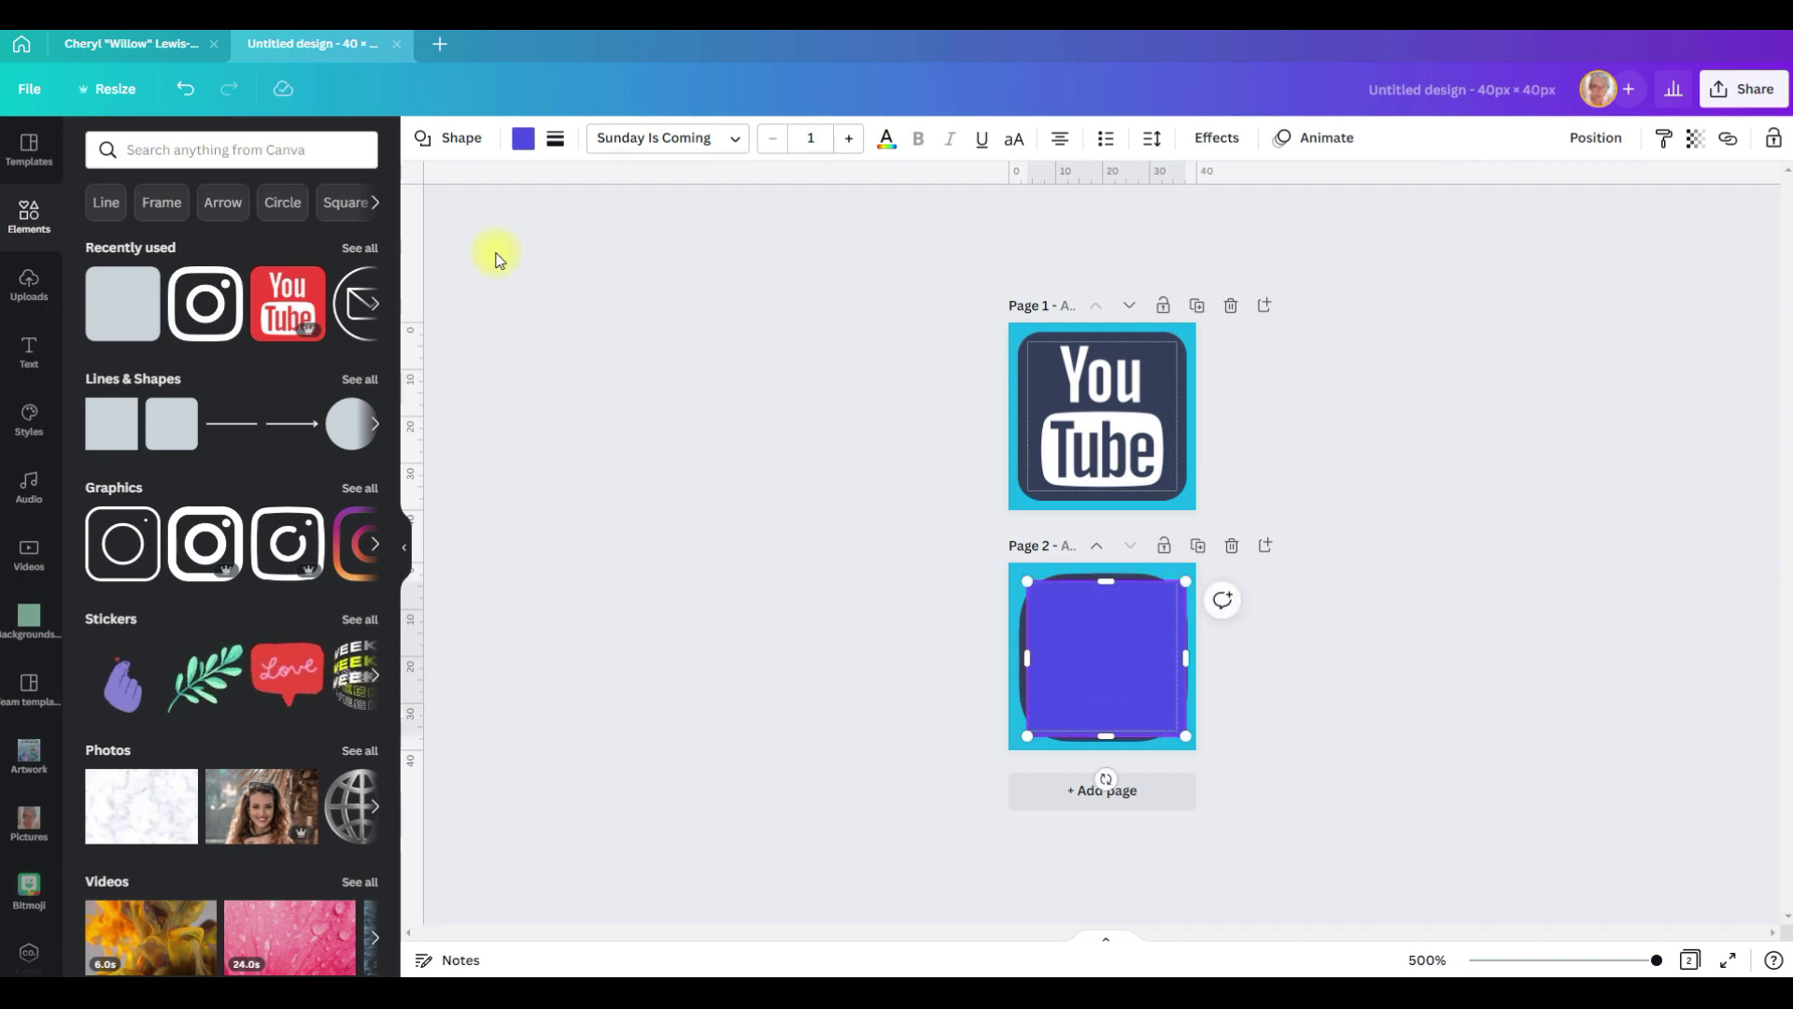
pyautogui.click(556, 141)
pyautogui.click(677, 273)
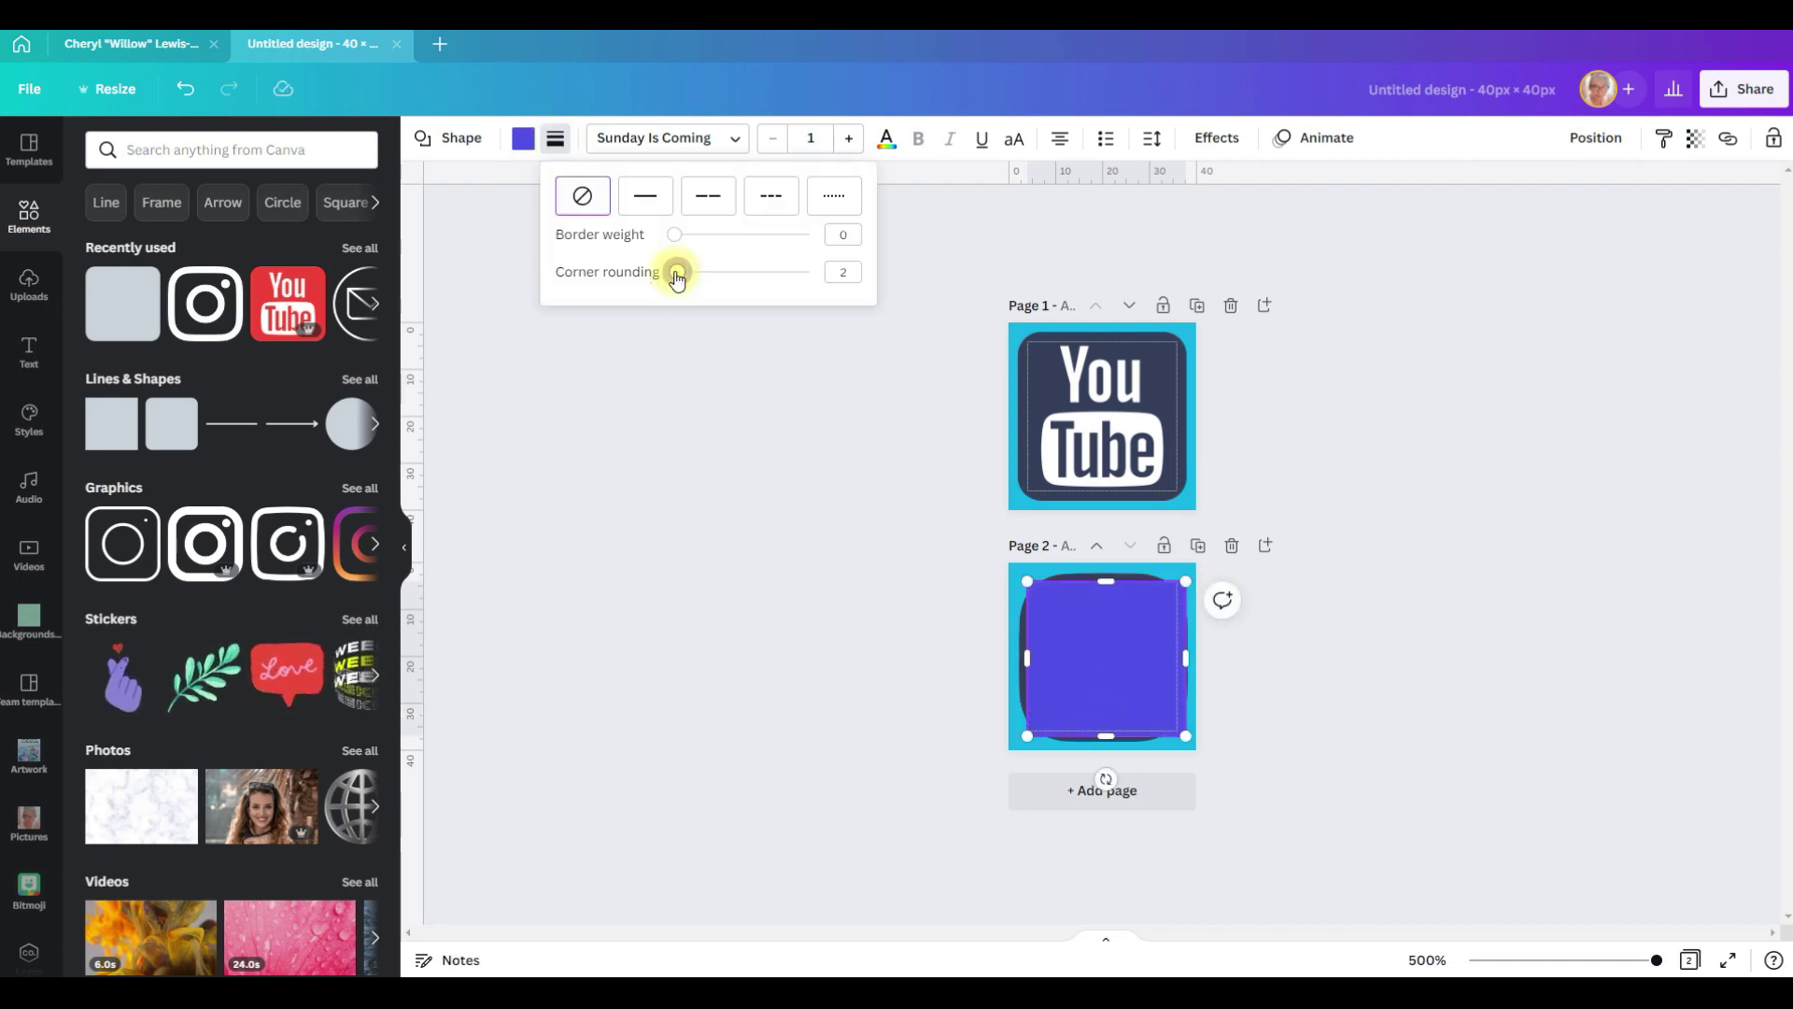
pyautogui.moveTo(677, 277); pyautogui.dragTo(682, 278)
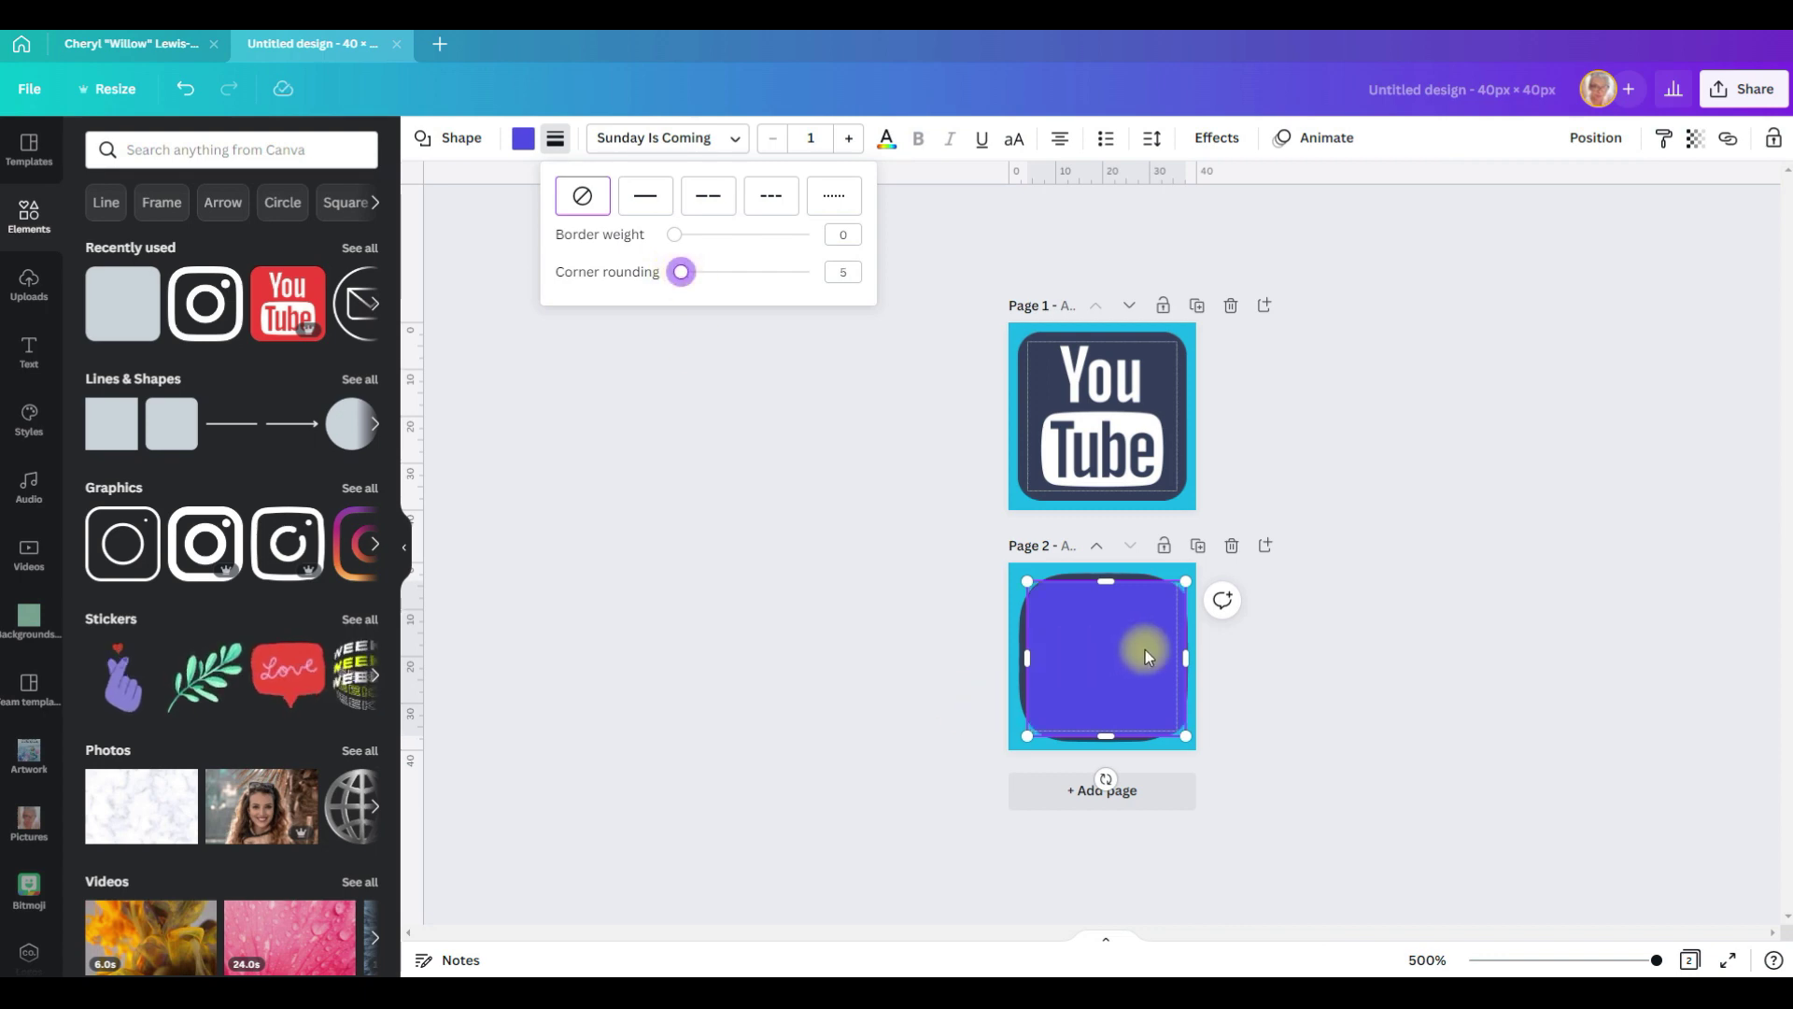
pyautogui.click(1188, 655)
pyautogui.moveTo(1186, 654); pyautogui.dragTo(1181, 655)
# Step: Make the rounded square white at 32 × 32, send it behind the Instagram icon, and add page 3
pyautogui.click(523, 138)
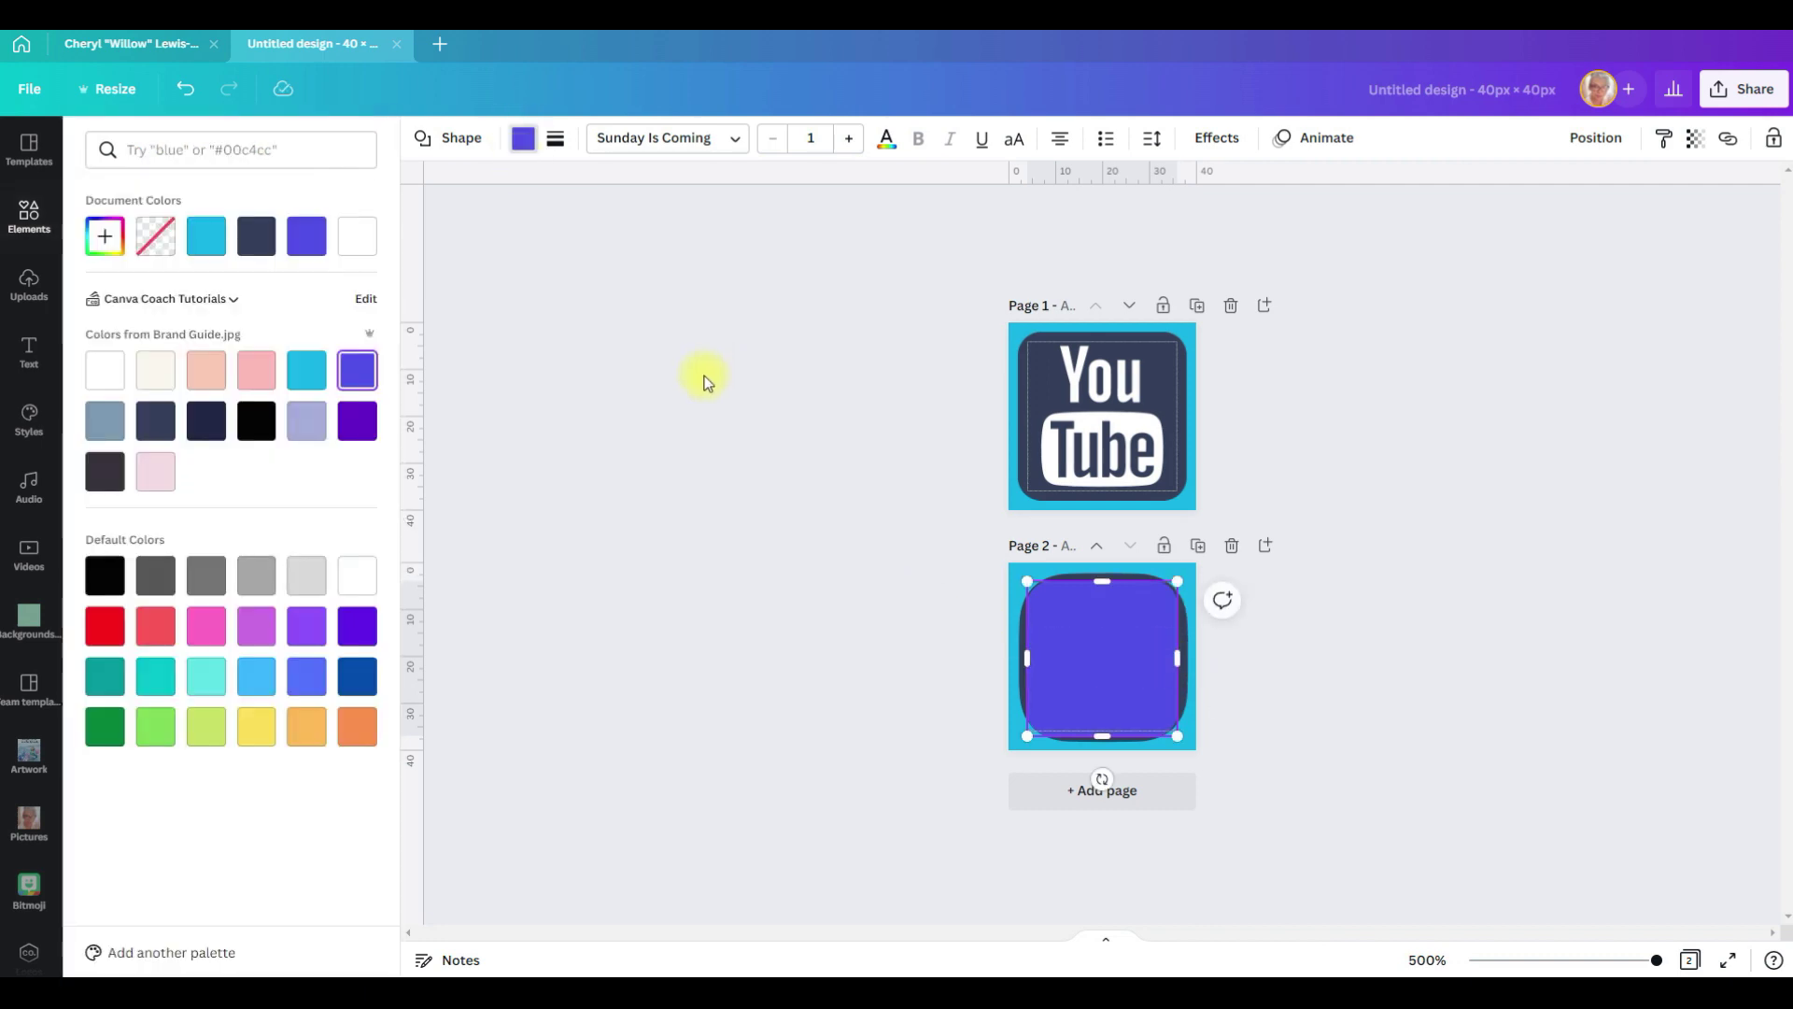
pyautogui.click(105, 370)
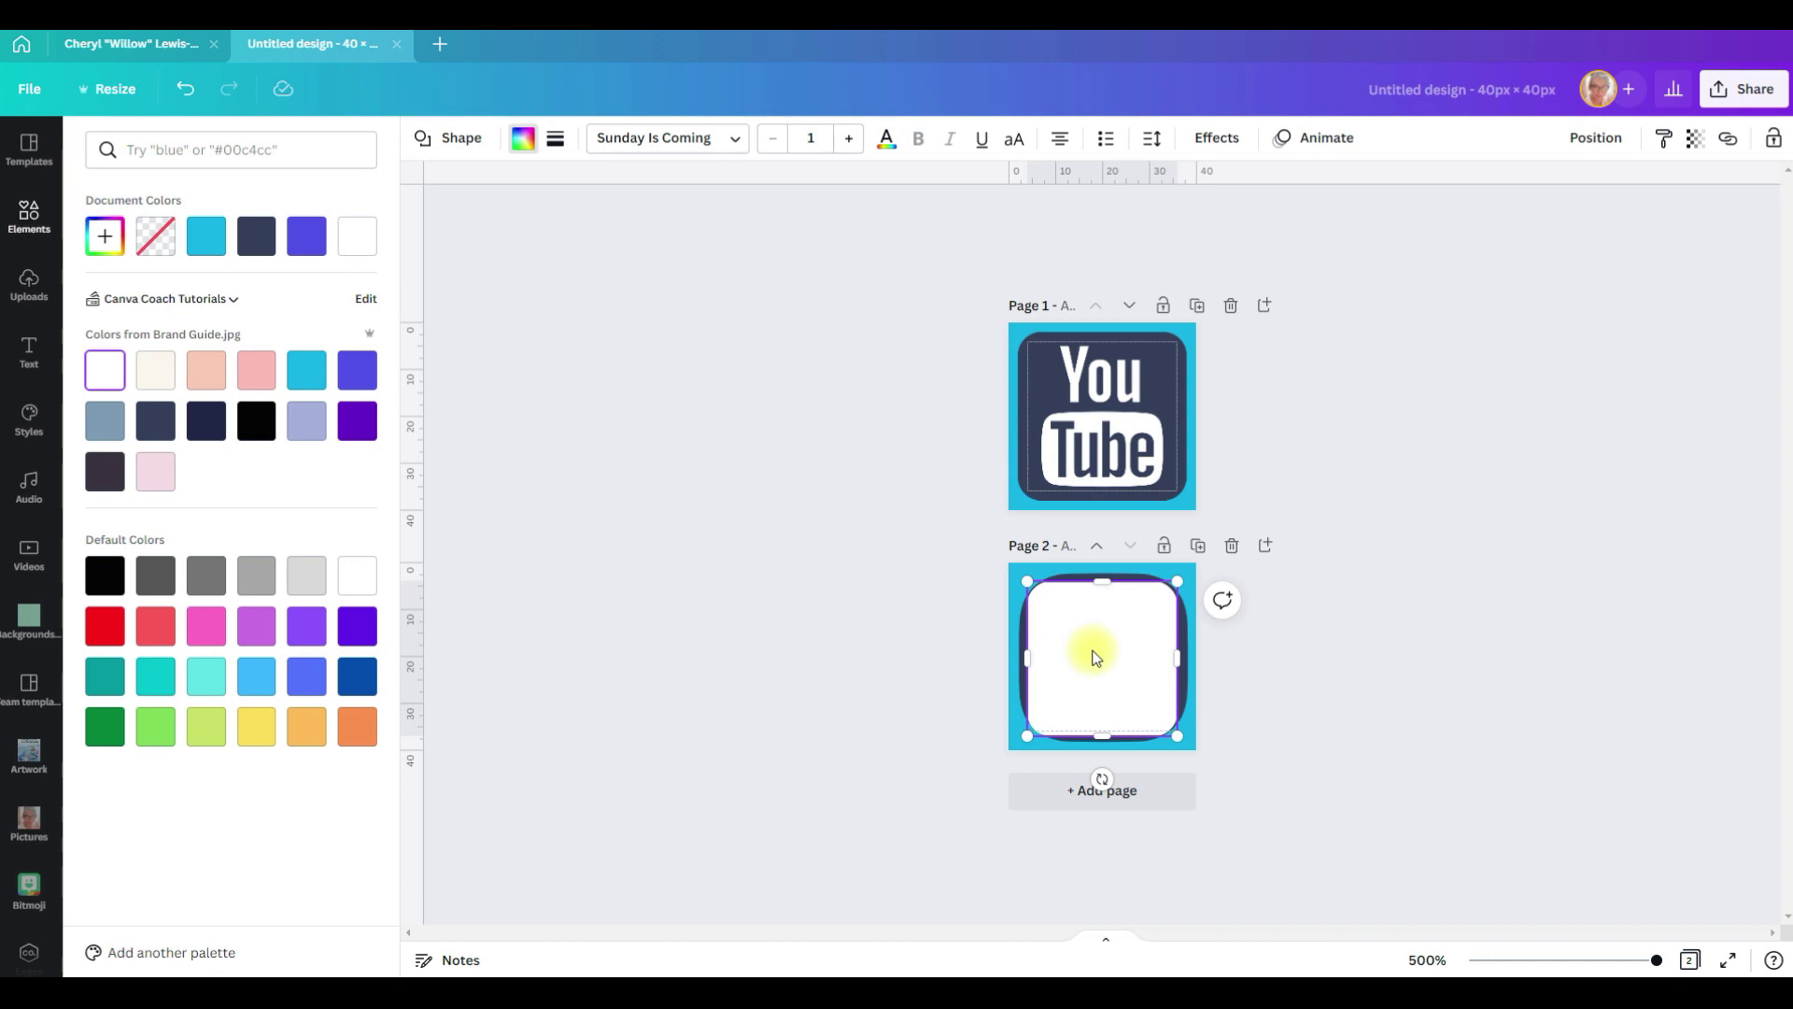
pyautogui.moveTo(1027, 736); pyautogui.dragTo(1031, 731)
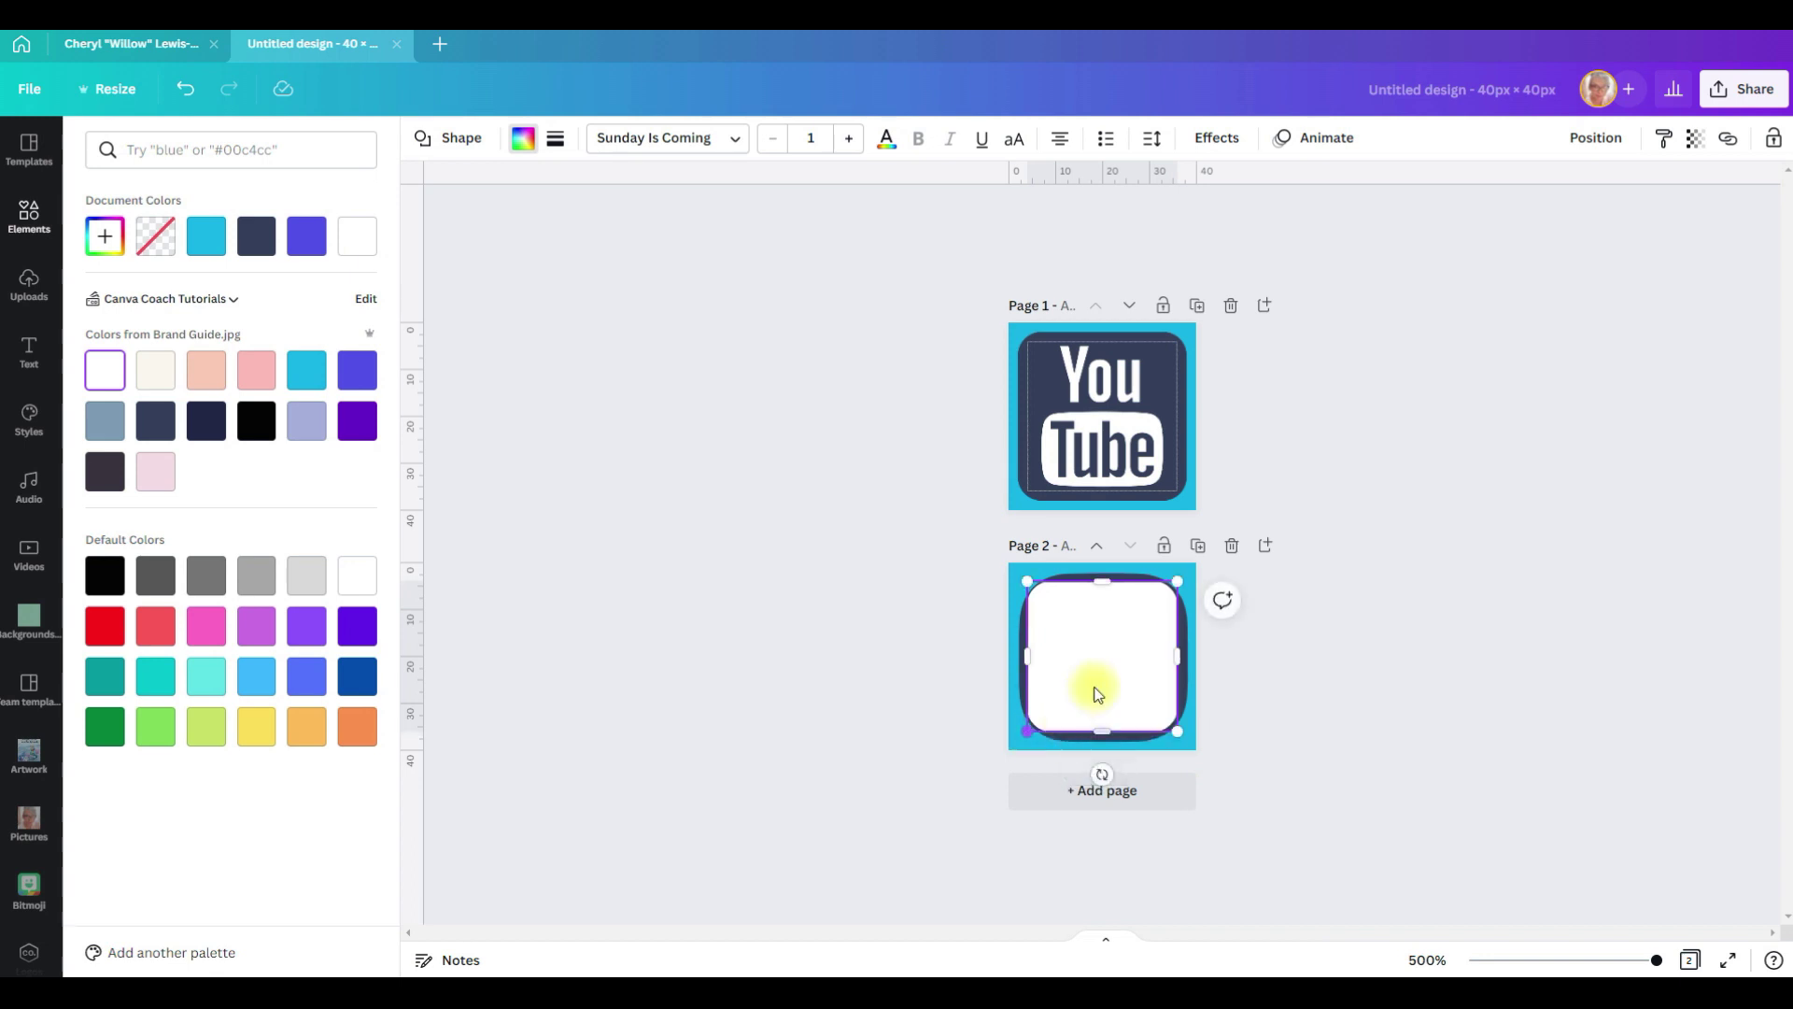
pyautogui.rightClick(1095, 677)
pyautogui.click(1205, 778)
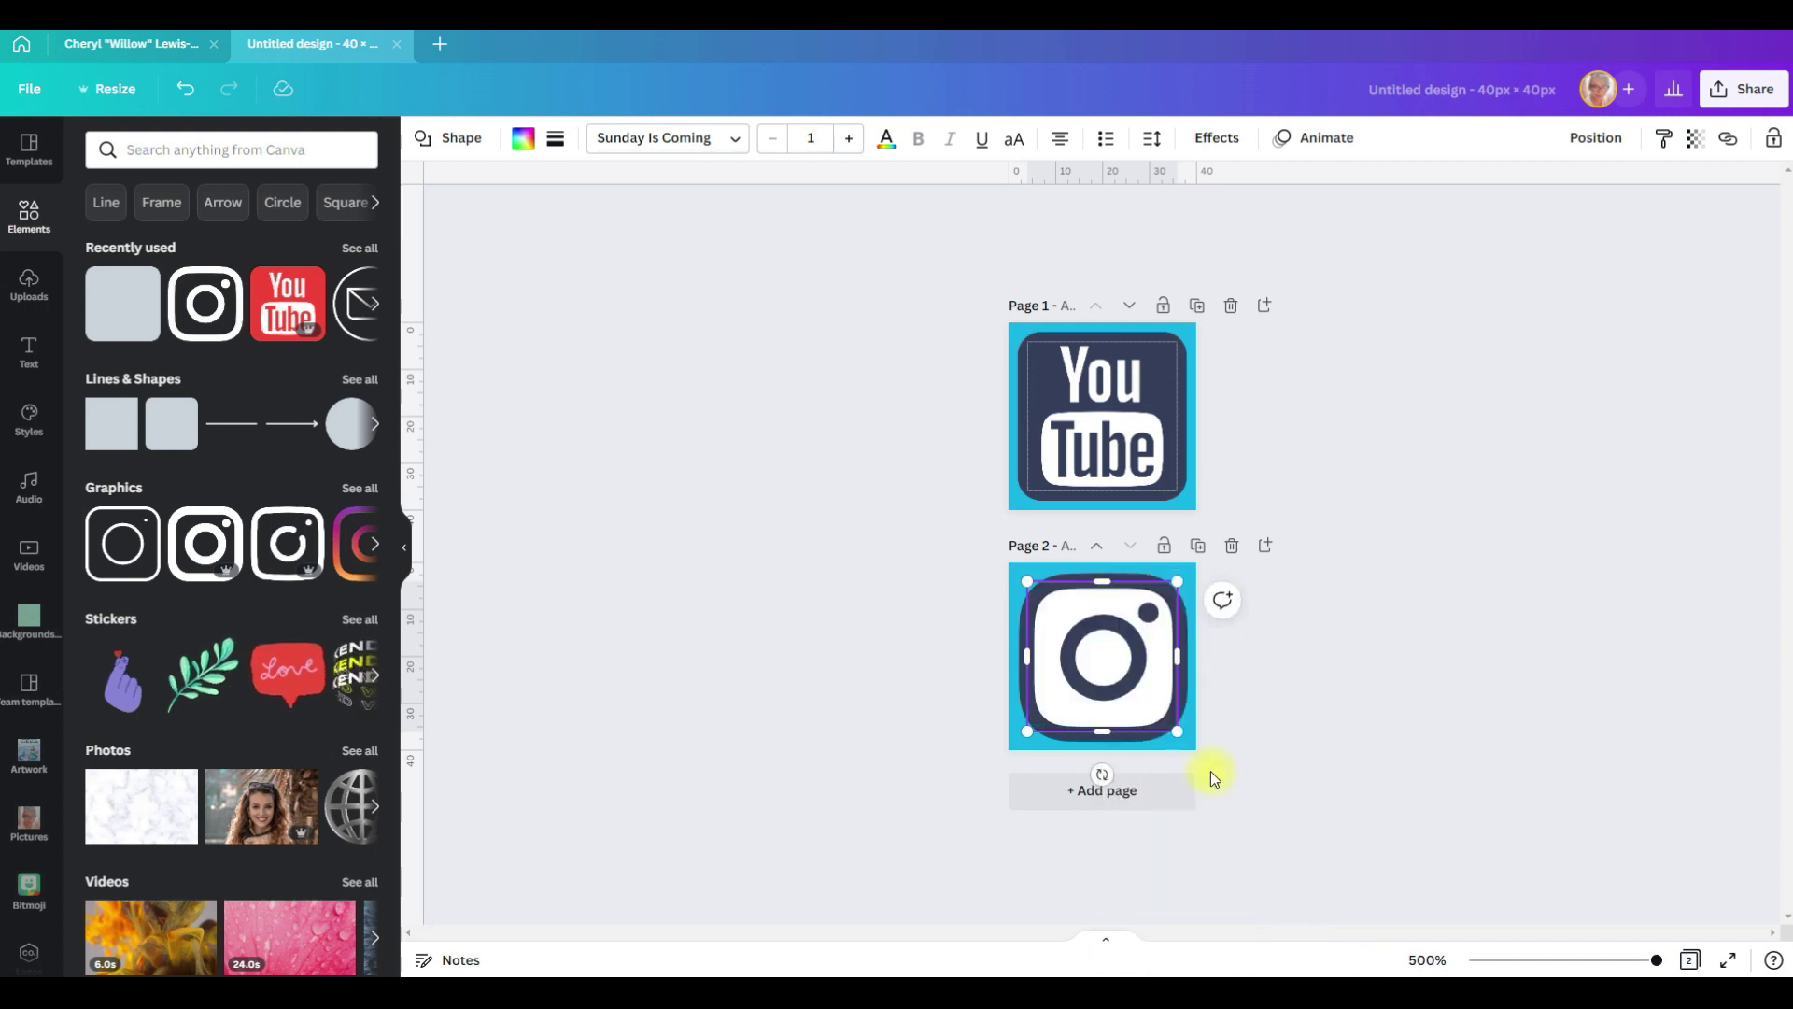
pyautogui.click(1117, 801)
# Step: Add a 'facebook' icon to page 3, enlarge it to fill the page, and centre it both ways
pyautogui.click(217, 147)
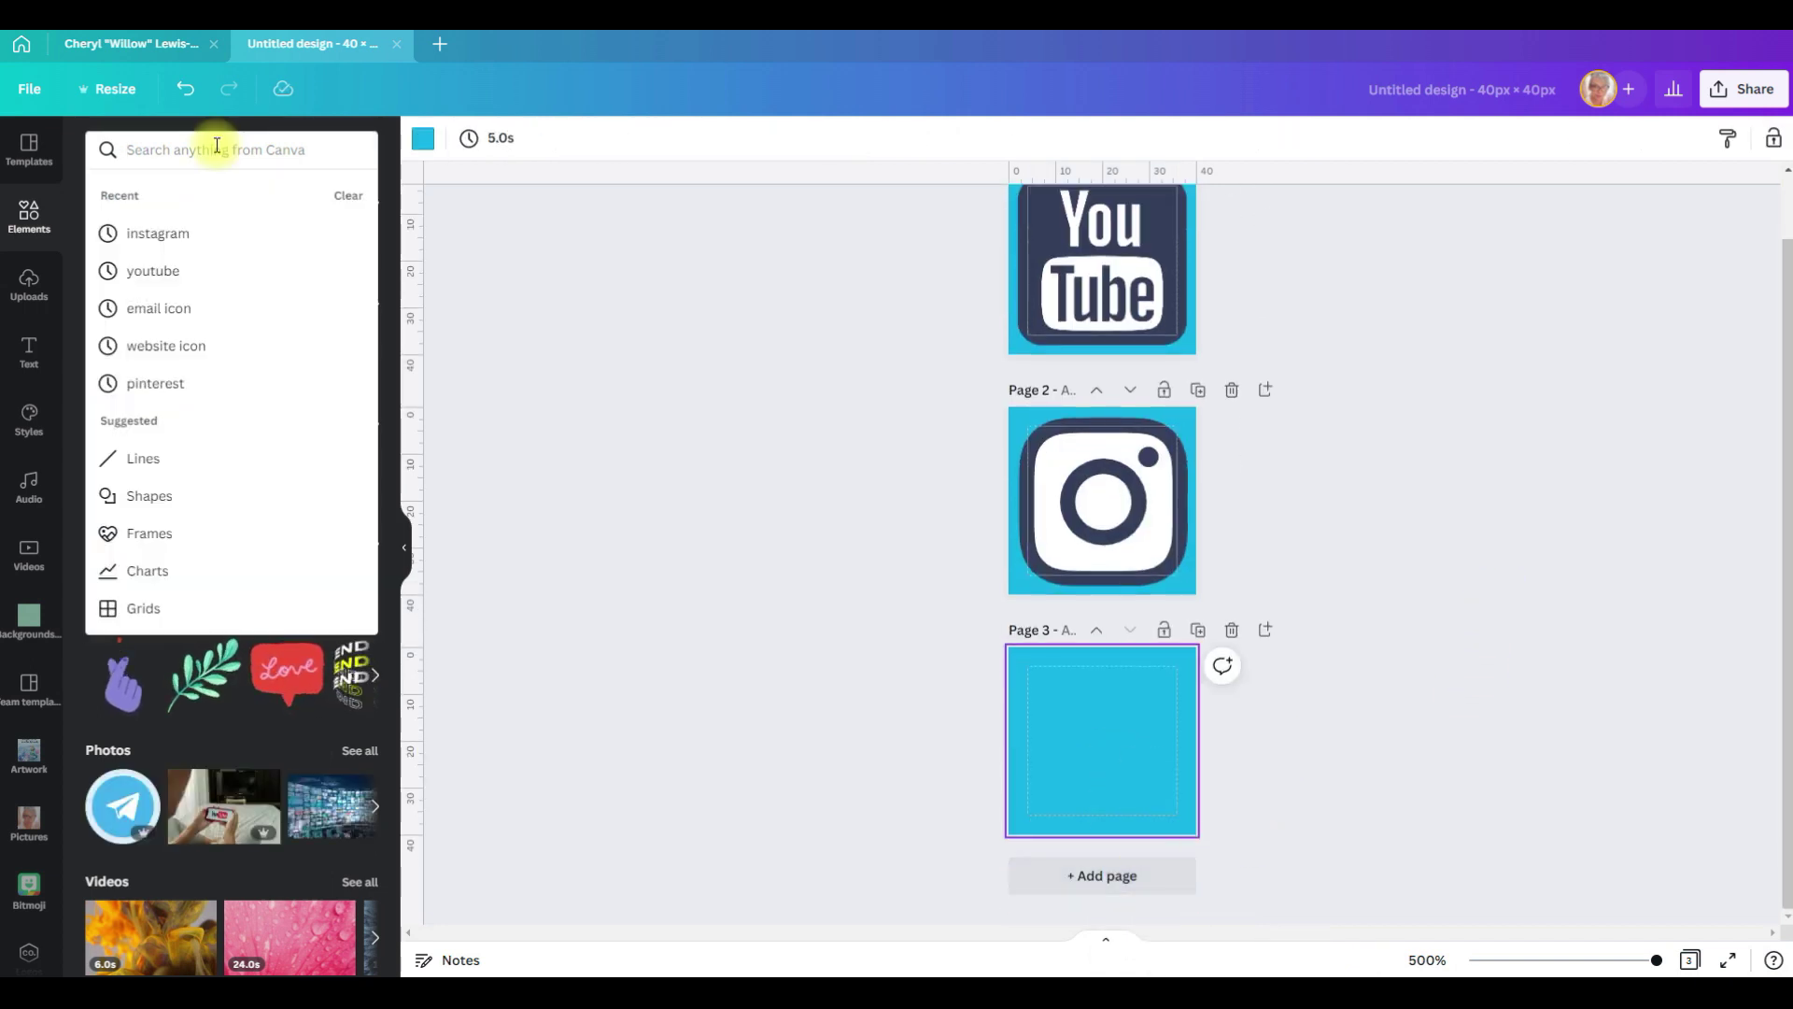
pyautogui.write('facebook')
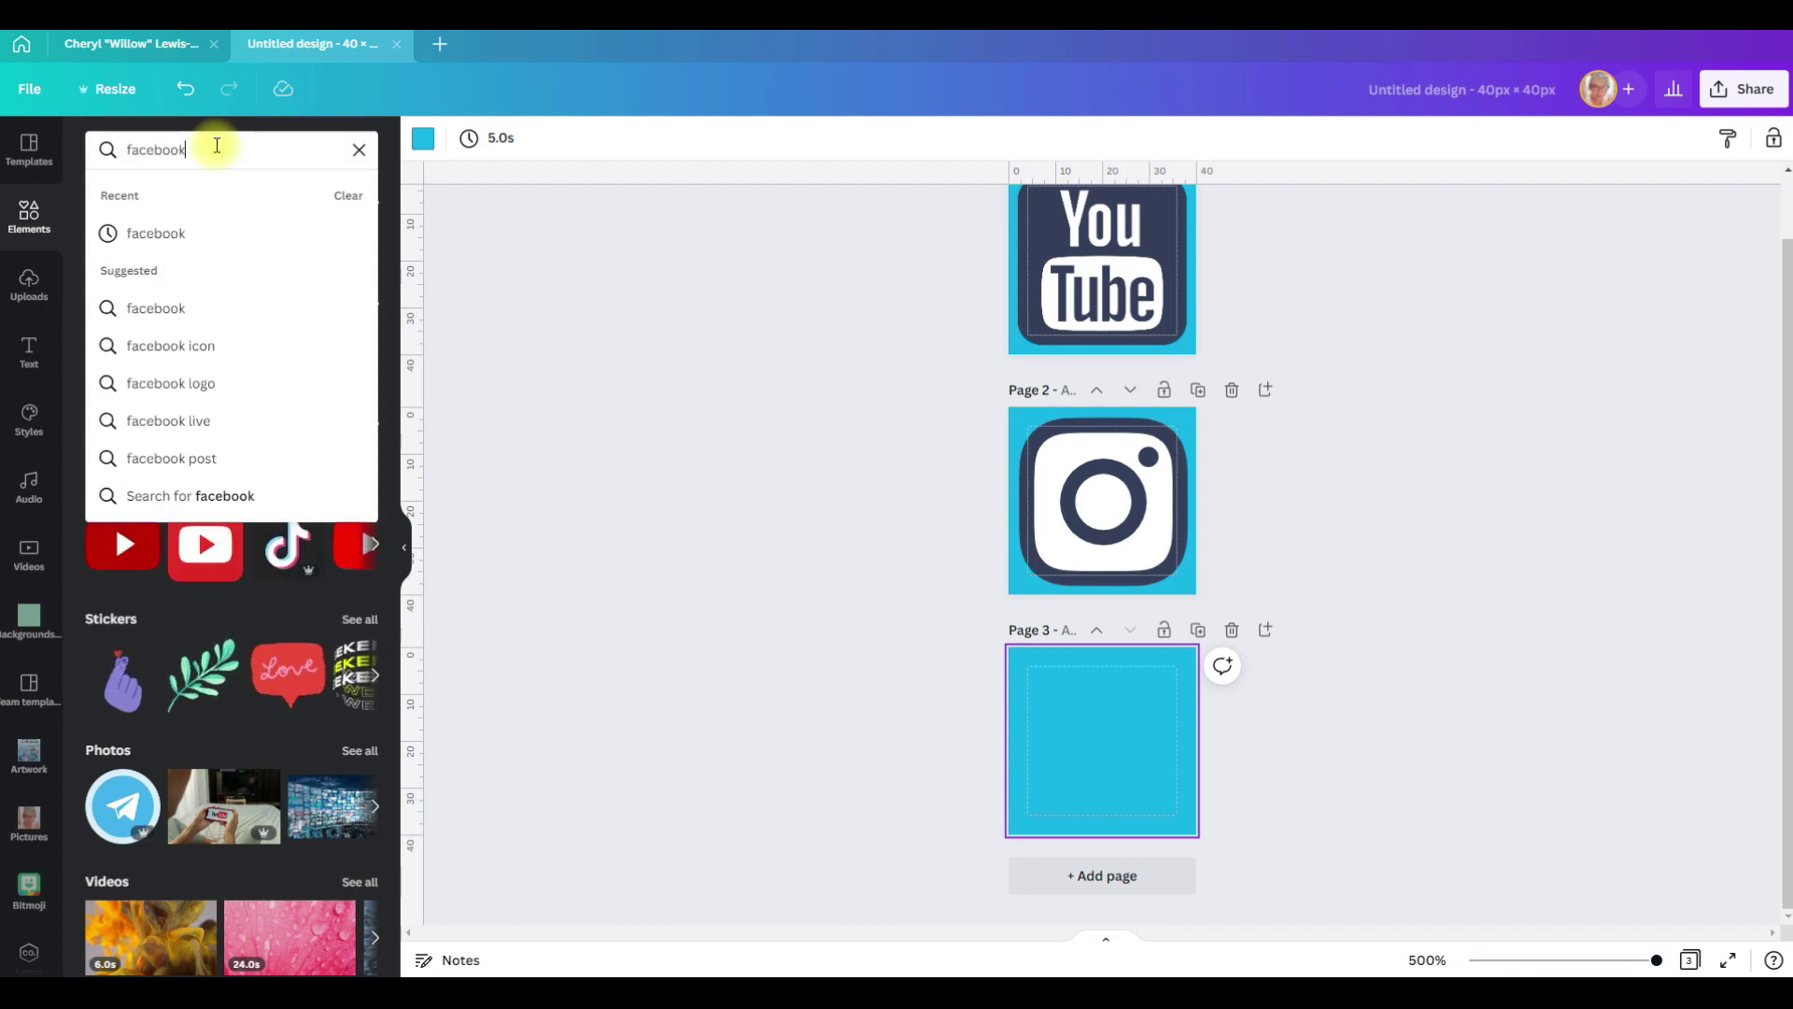
pyautogui.press('Return')
pyautogui.click(132, 327)
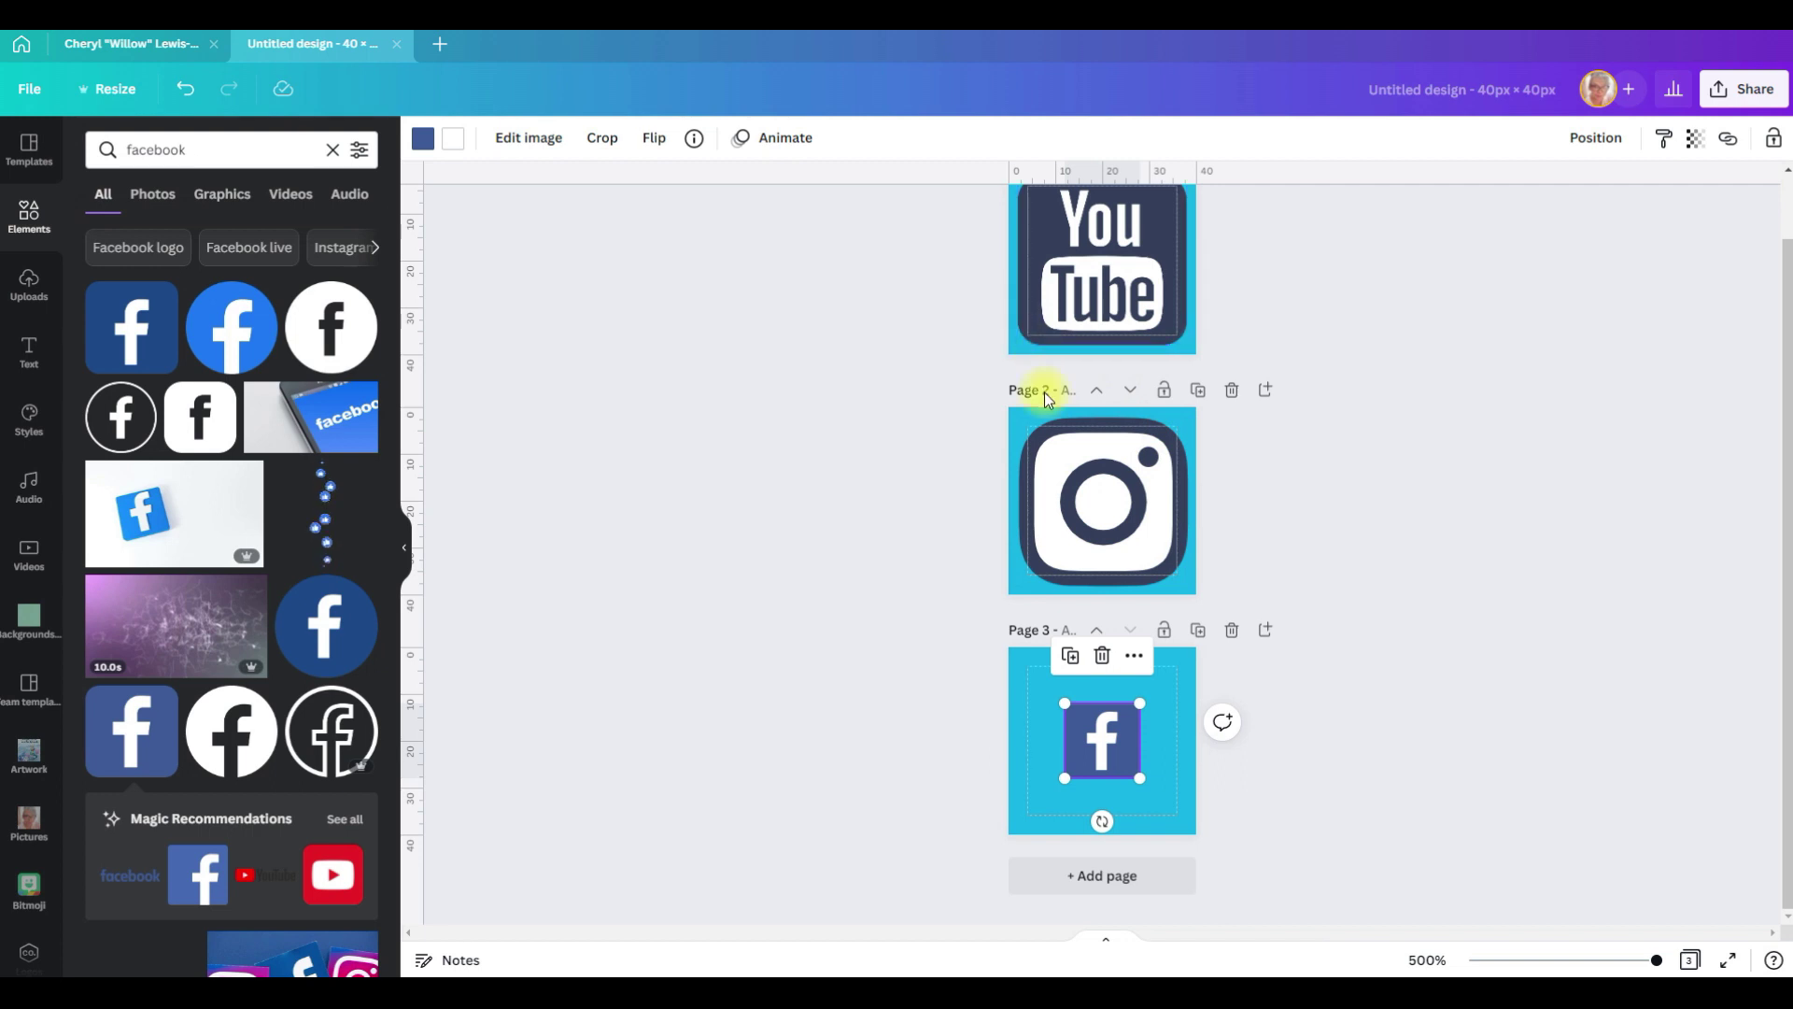
pyautogui.moveTo(1139, 702); pyautogui.dragTo(1184, 659)
pyautogui.moveTo(1065, 779); pyautogui.dragTo(1013, 809)
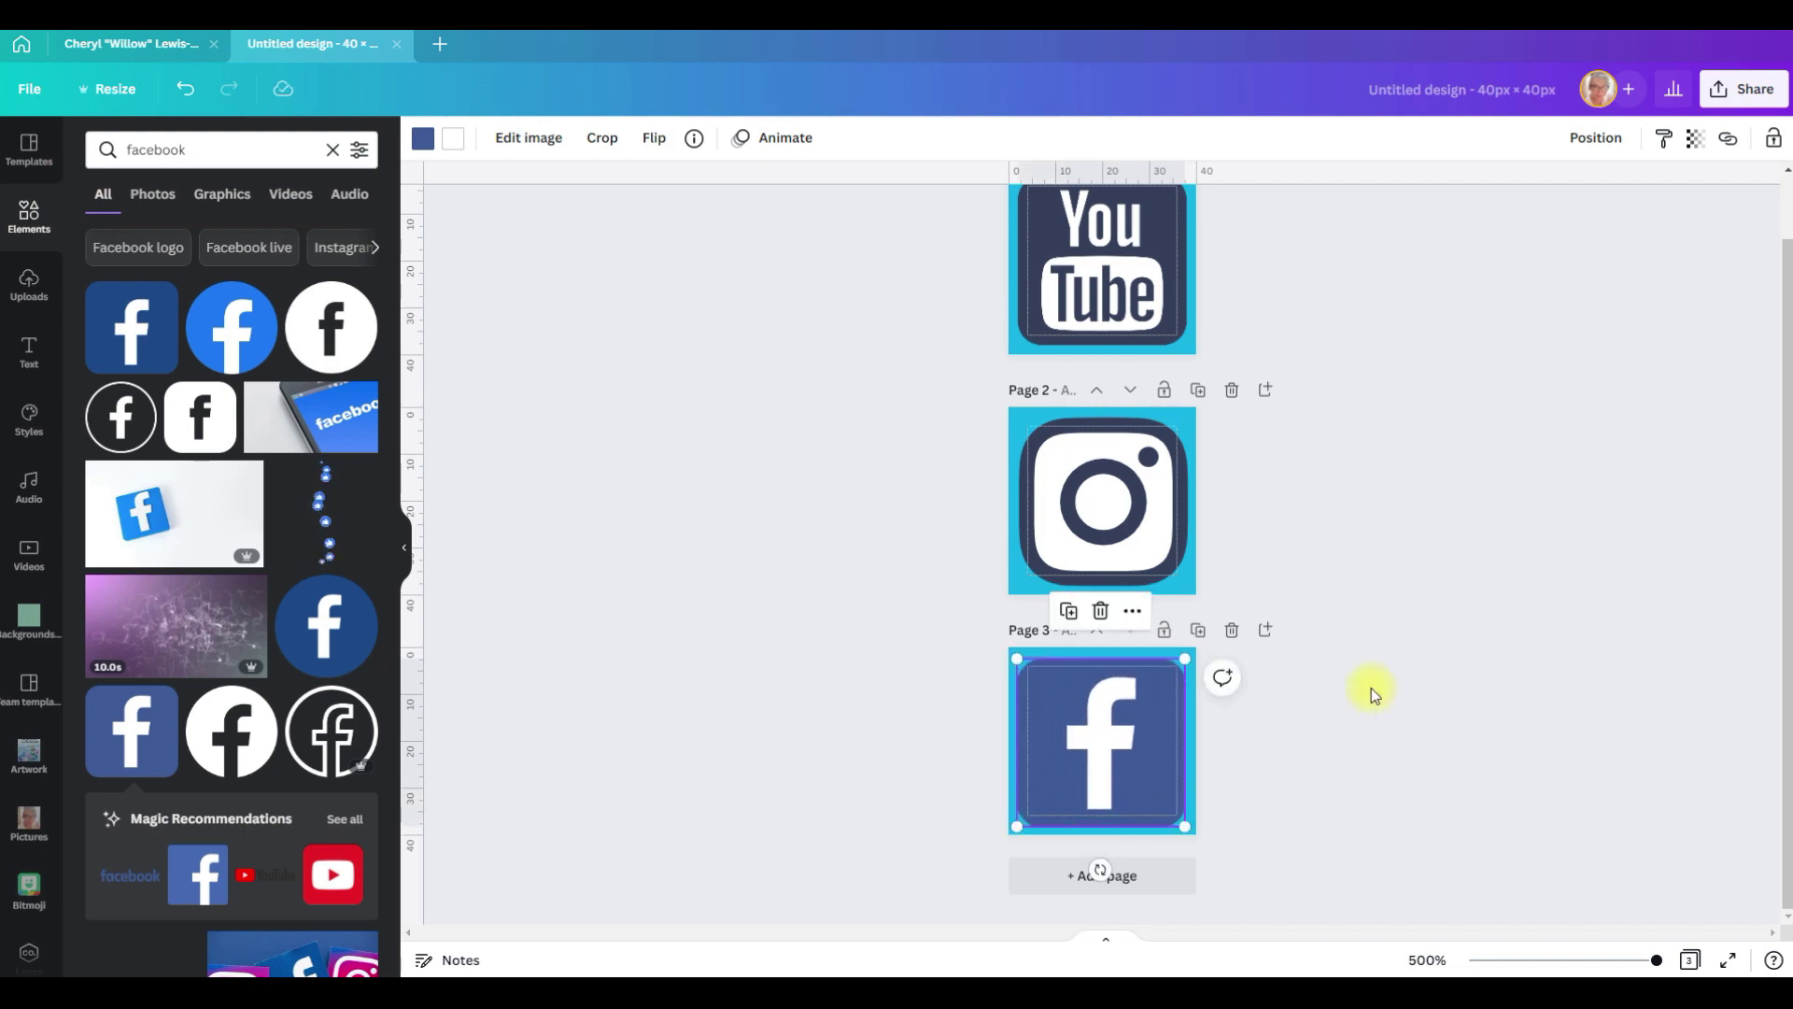
pyautogui.click(1597, 140)
pyautogui.click(1565, 325)
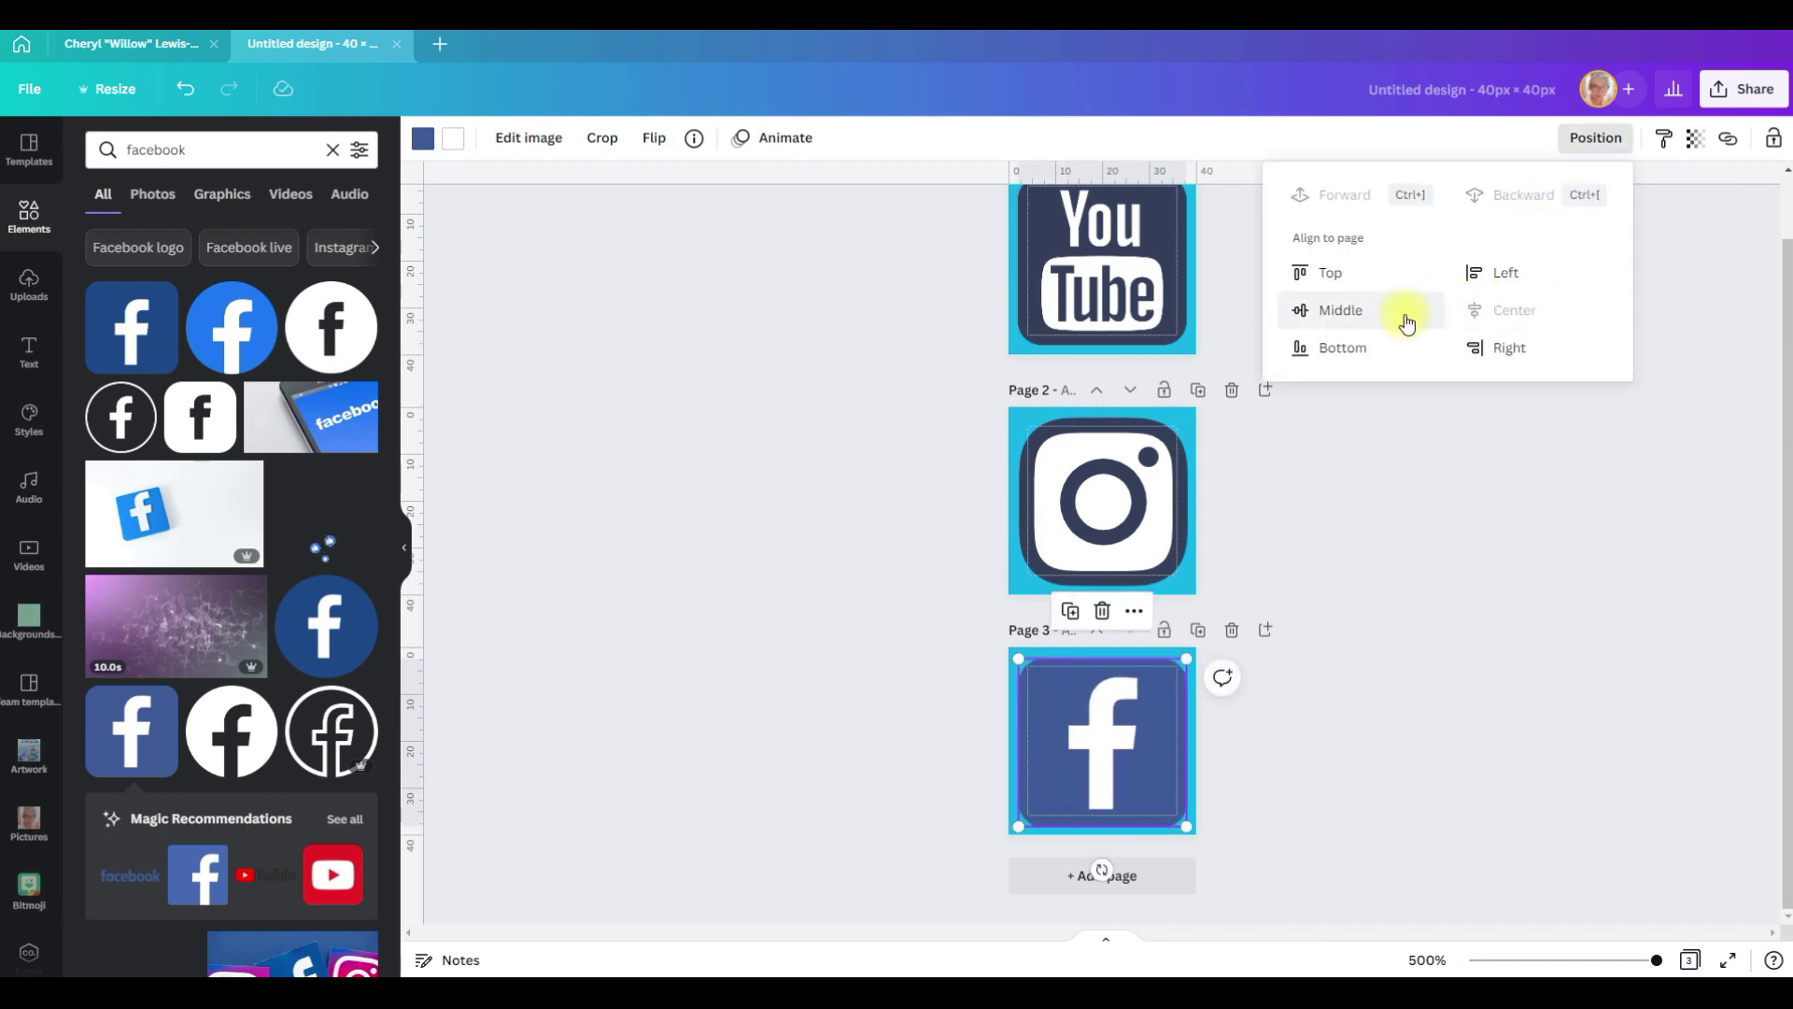
pyautogui.click(1386, 312)
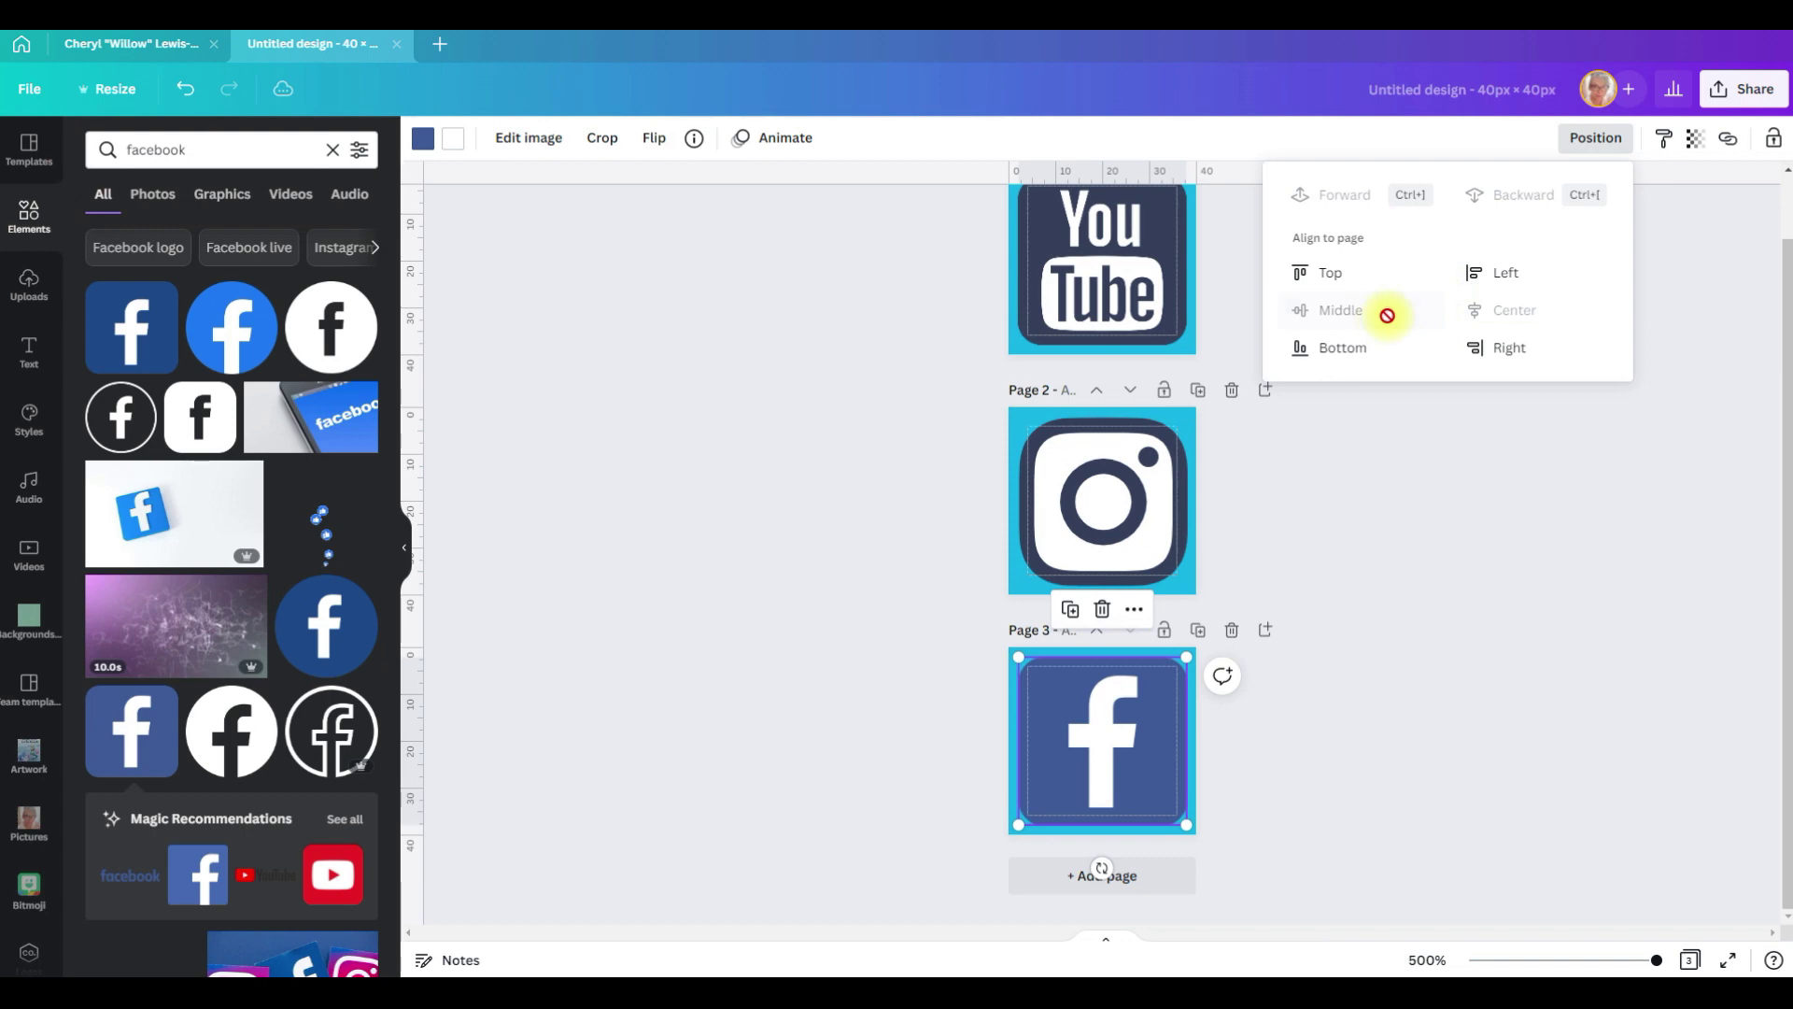
# Step: Recolour the Facebook icon dark navy #323d5b and add a blank page 4
pyautogui.click(420, 142)
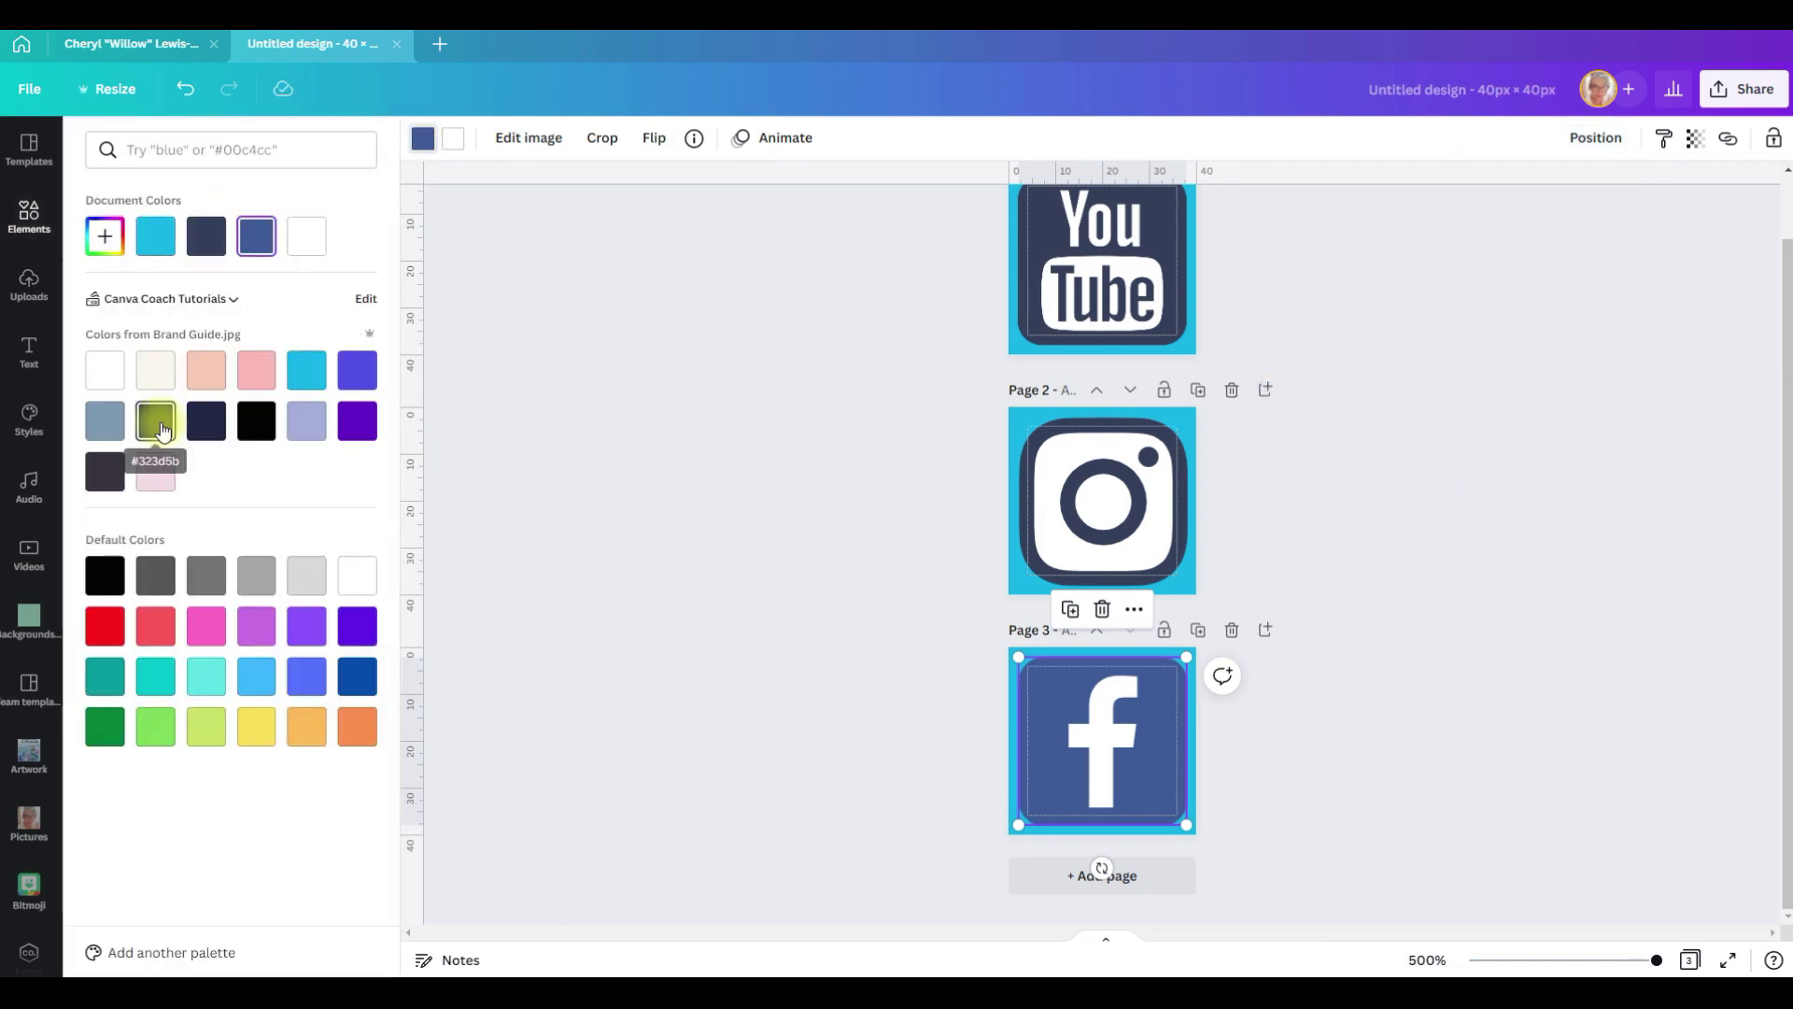
pyautogui.click(157, 430)
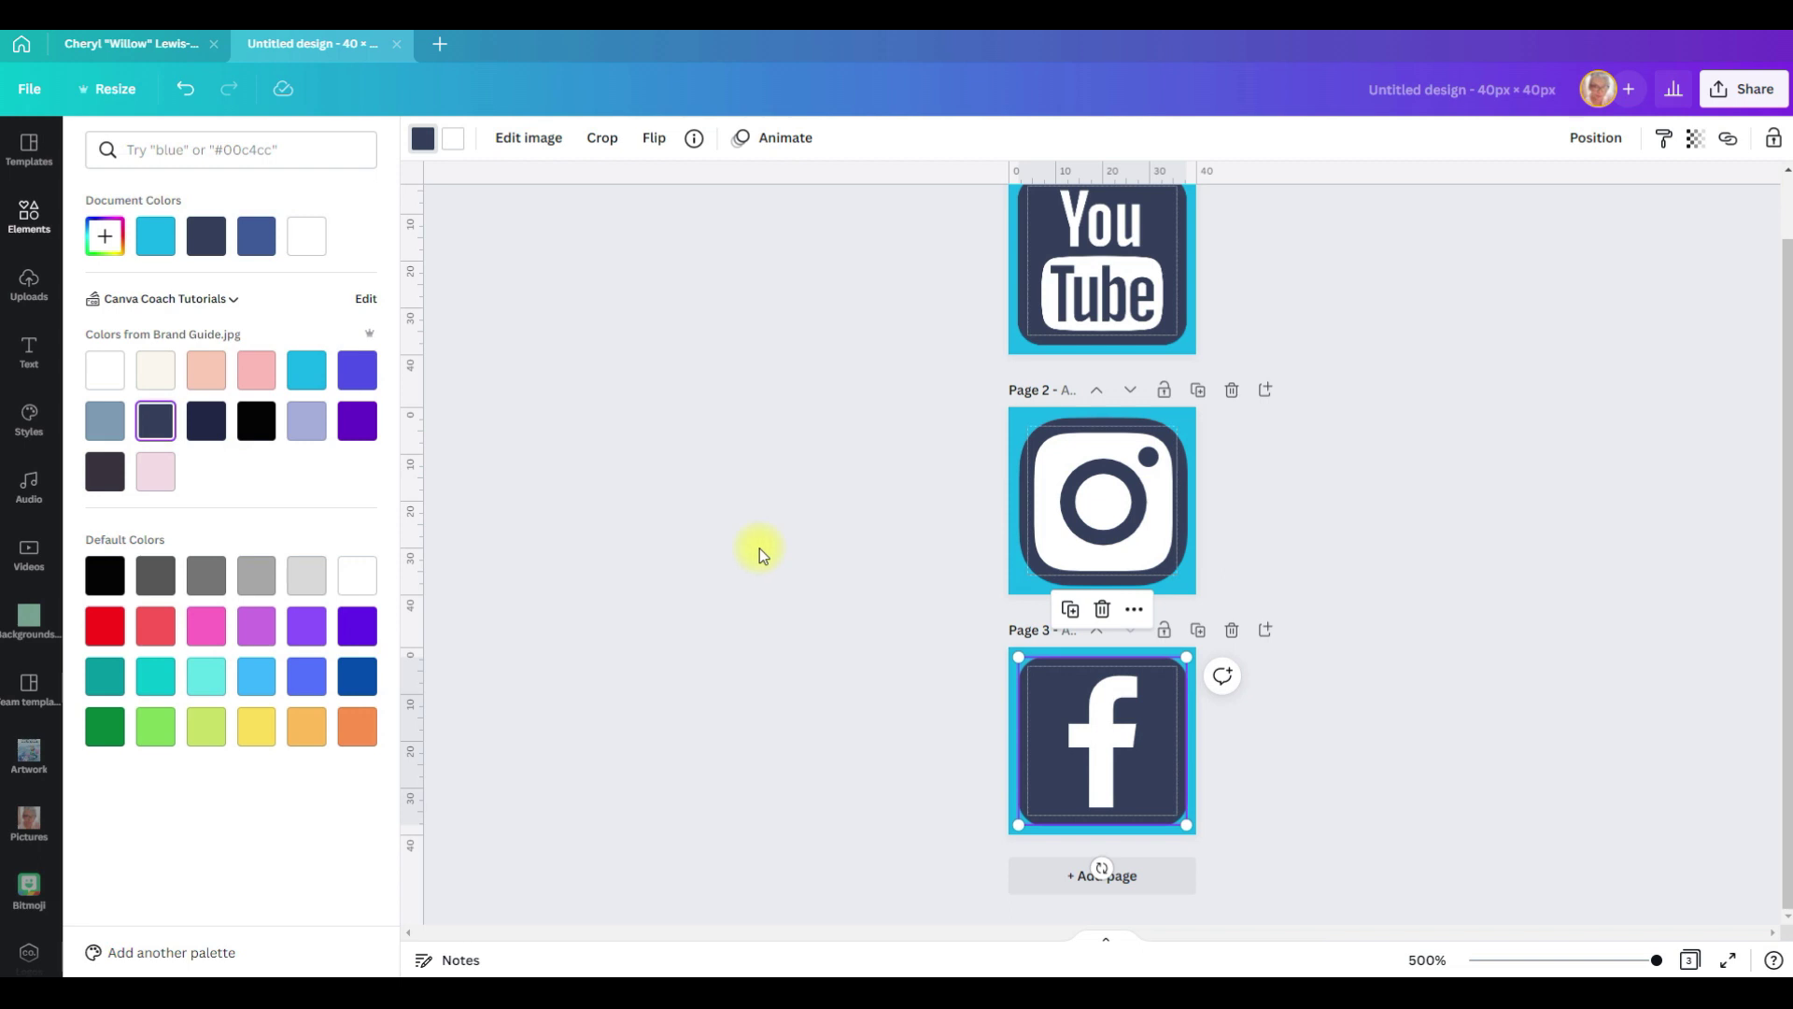
pyautogui.click(1145, 877)
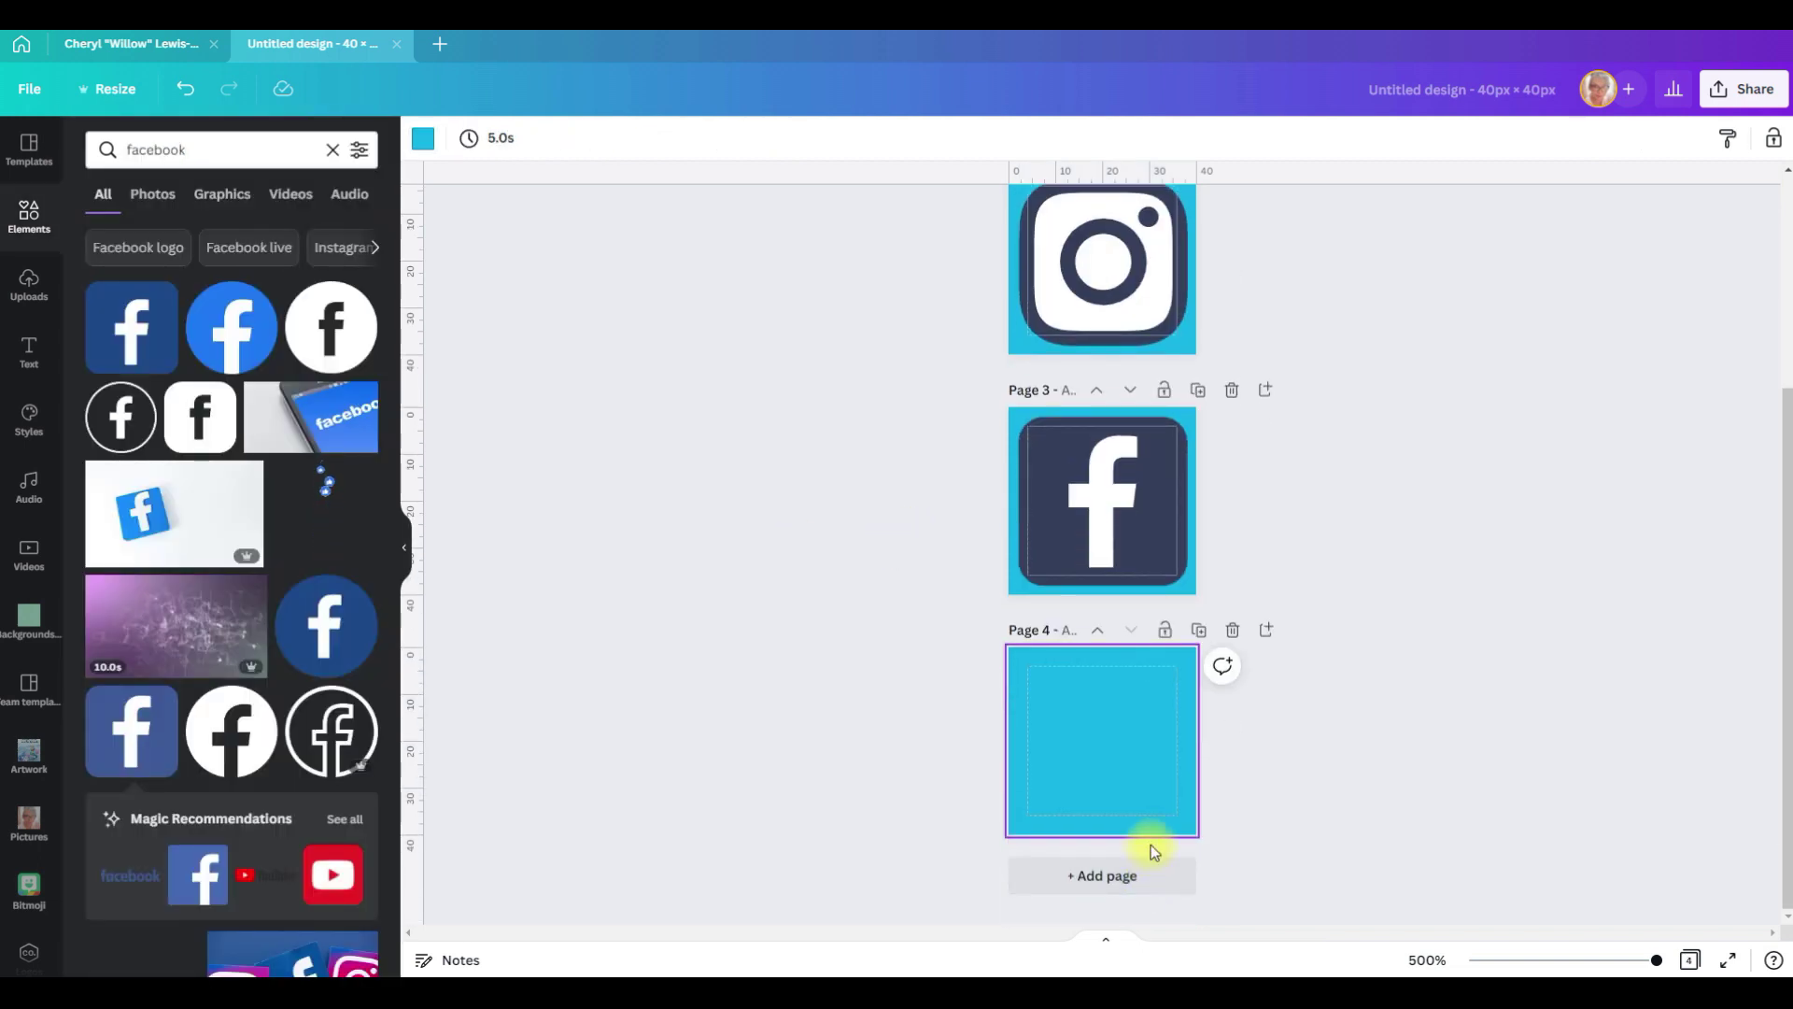
# Step: Add the red 'pinterest' icon to page 4 and enlarge it to about 35 px
pyautogui.click(87, 146)
pyautogui.write('pinterest')
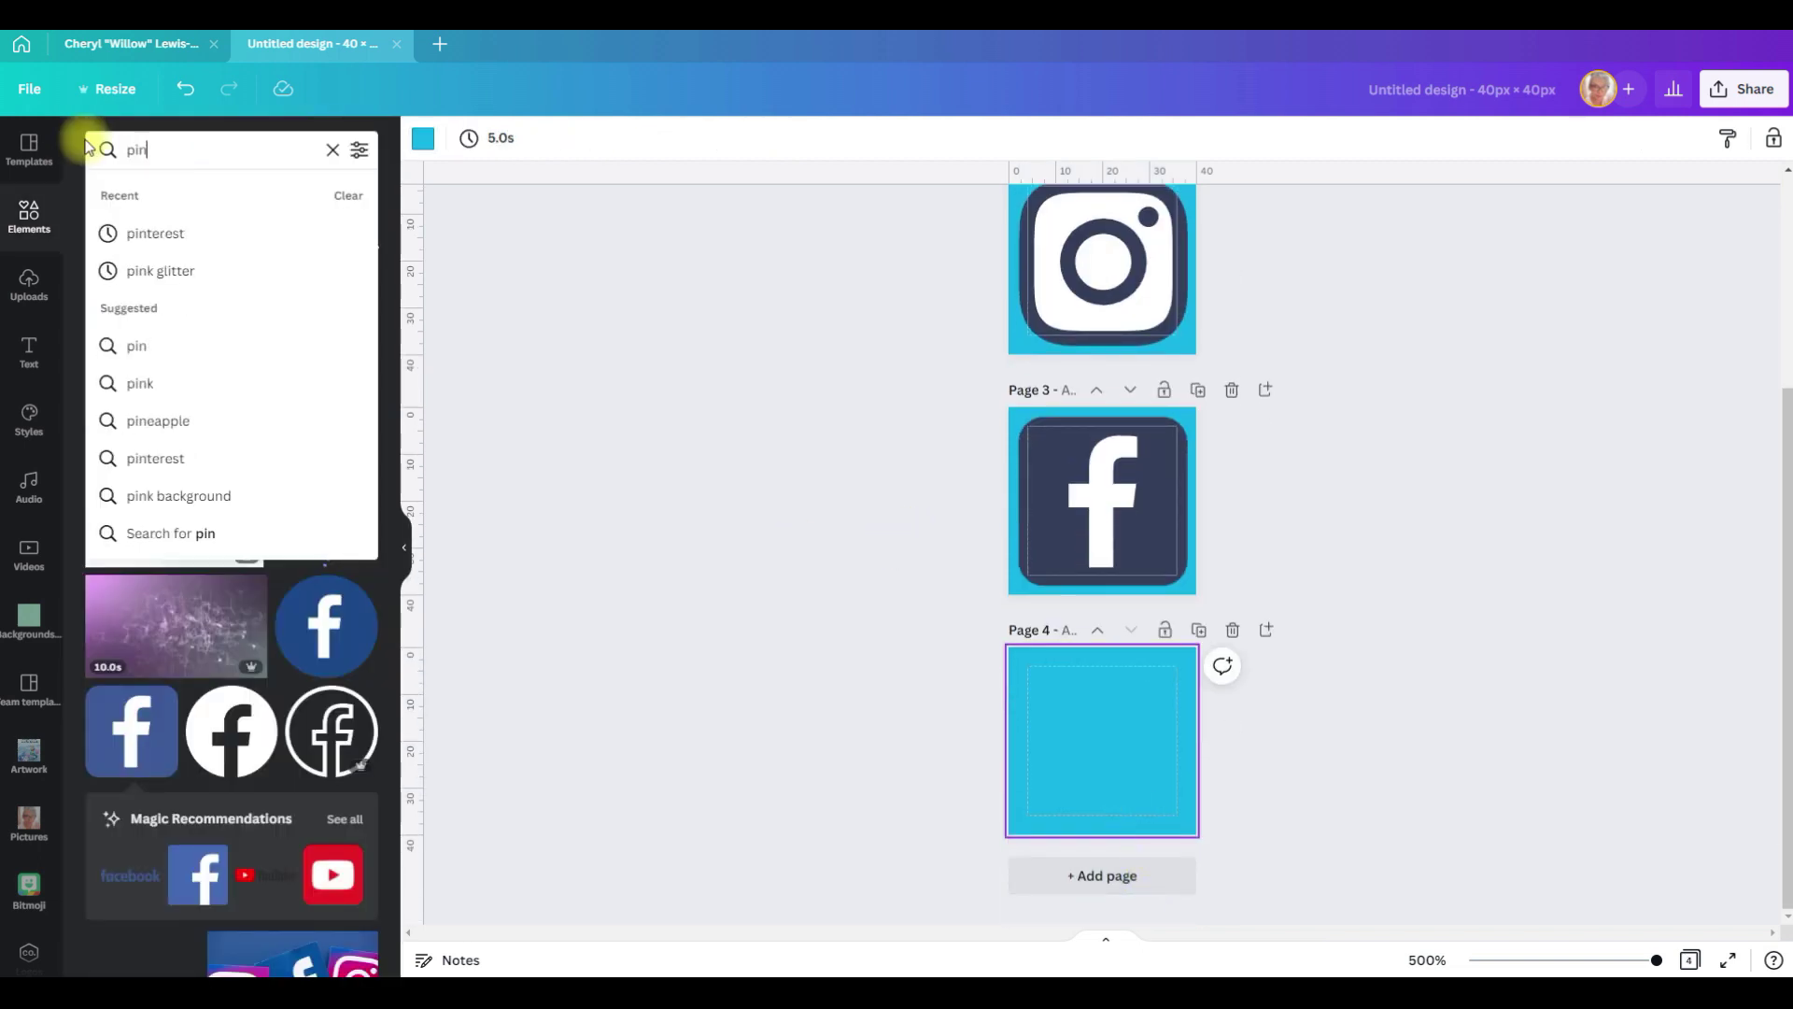
pyautogui.press('Return')
pyautogui.click(125, 803)
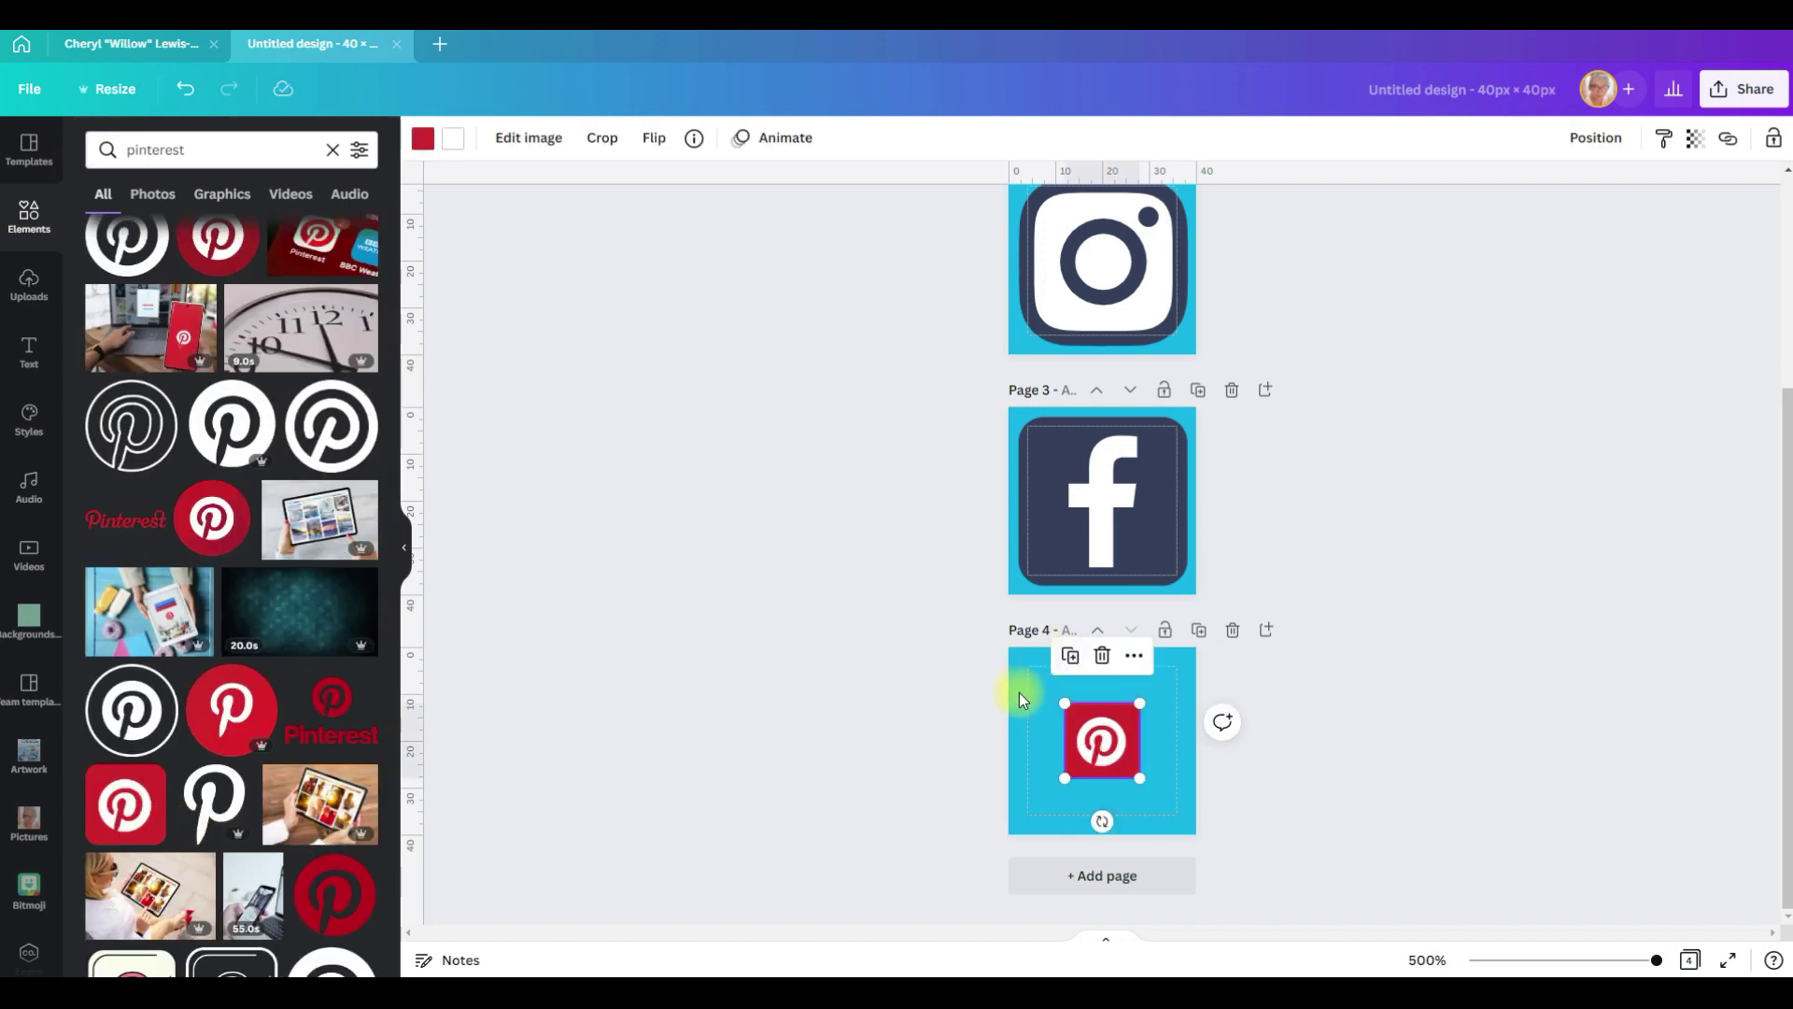
pyautogui.moveTo(1141, 703); pyautogui.dragTo(1191, 665)
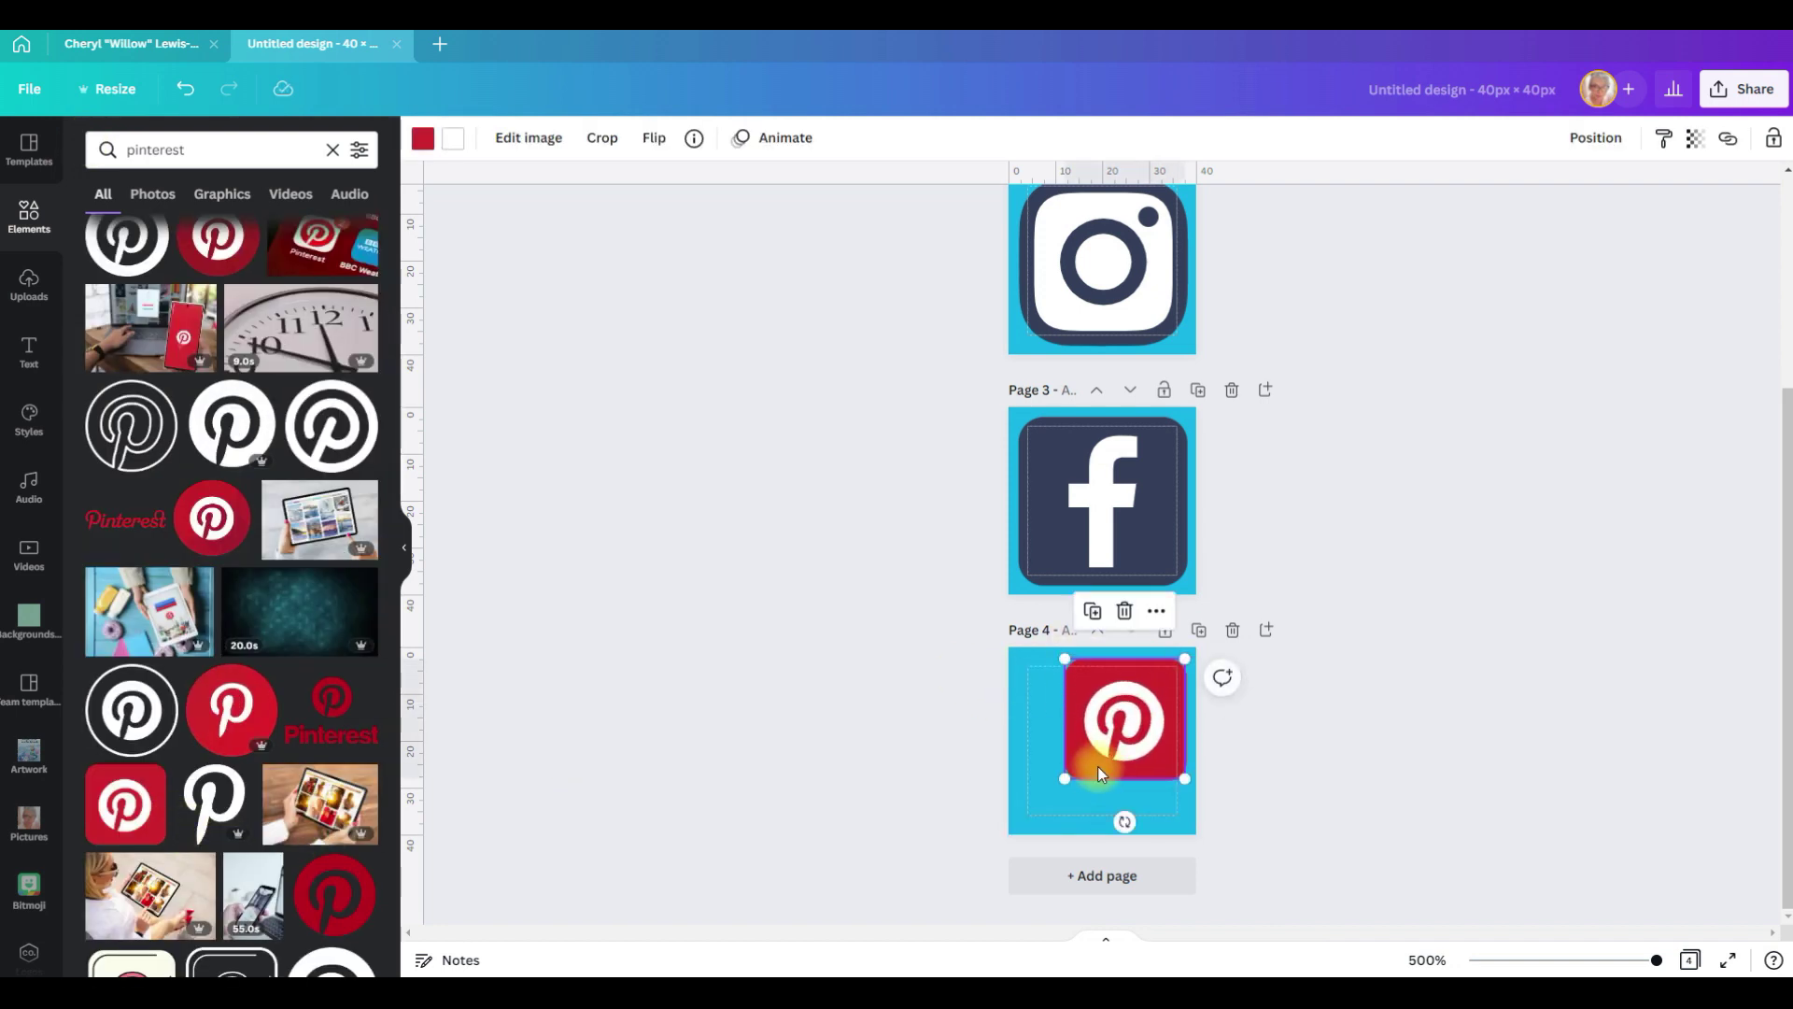
pyautogui.moveTo(1064, 776); pyautogui.dragTo(1018, 826)
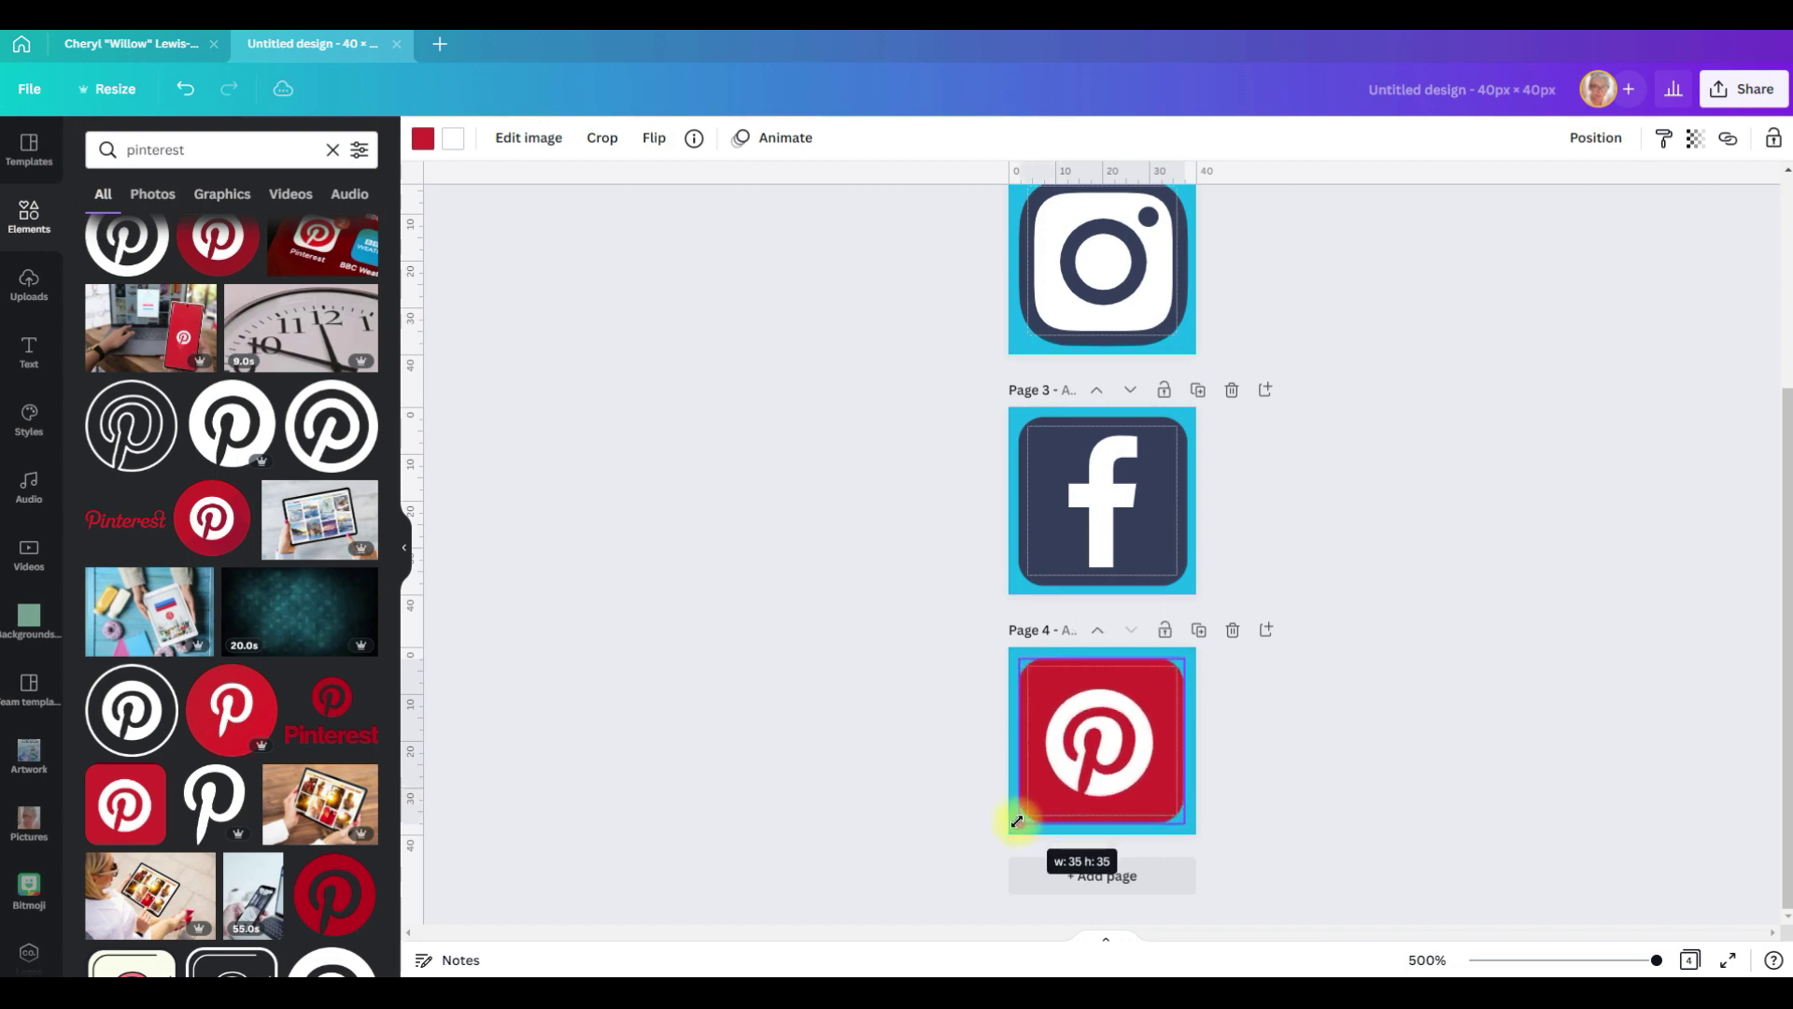
# Step: Centre the Pinterest icon vertically and recolour it the same dark navy
pyautogui.click(1595, 137)
pyautogui.click(1418, 319)
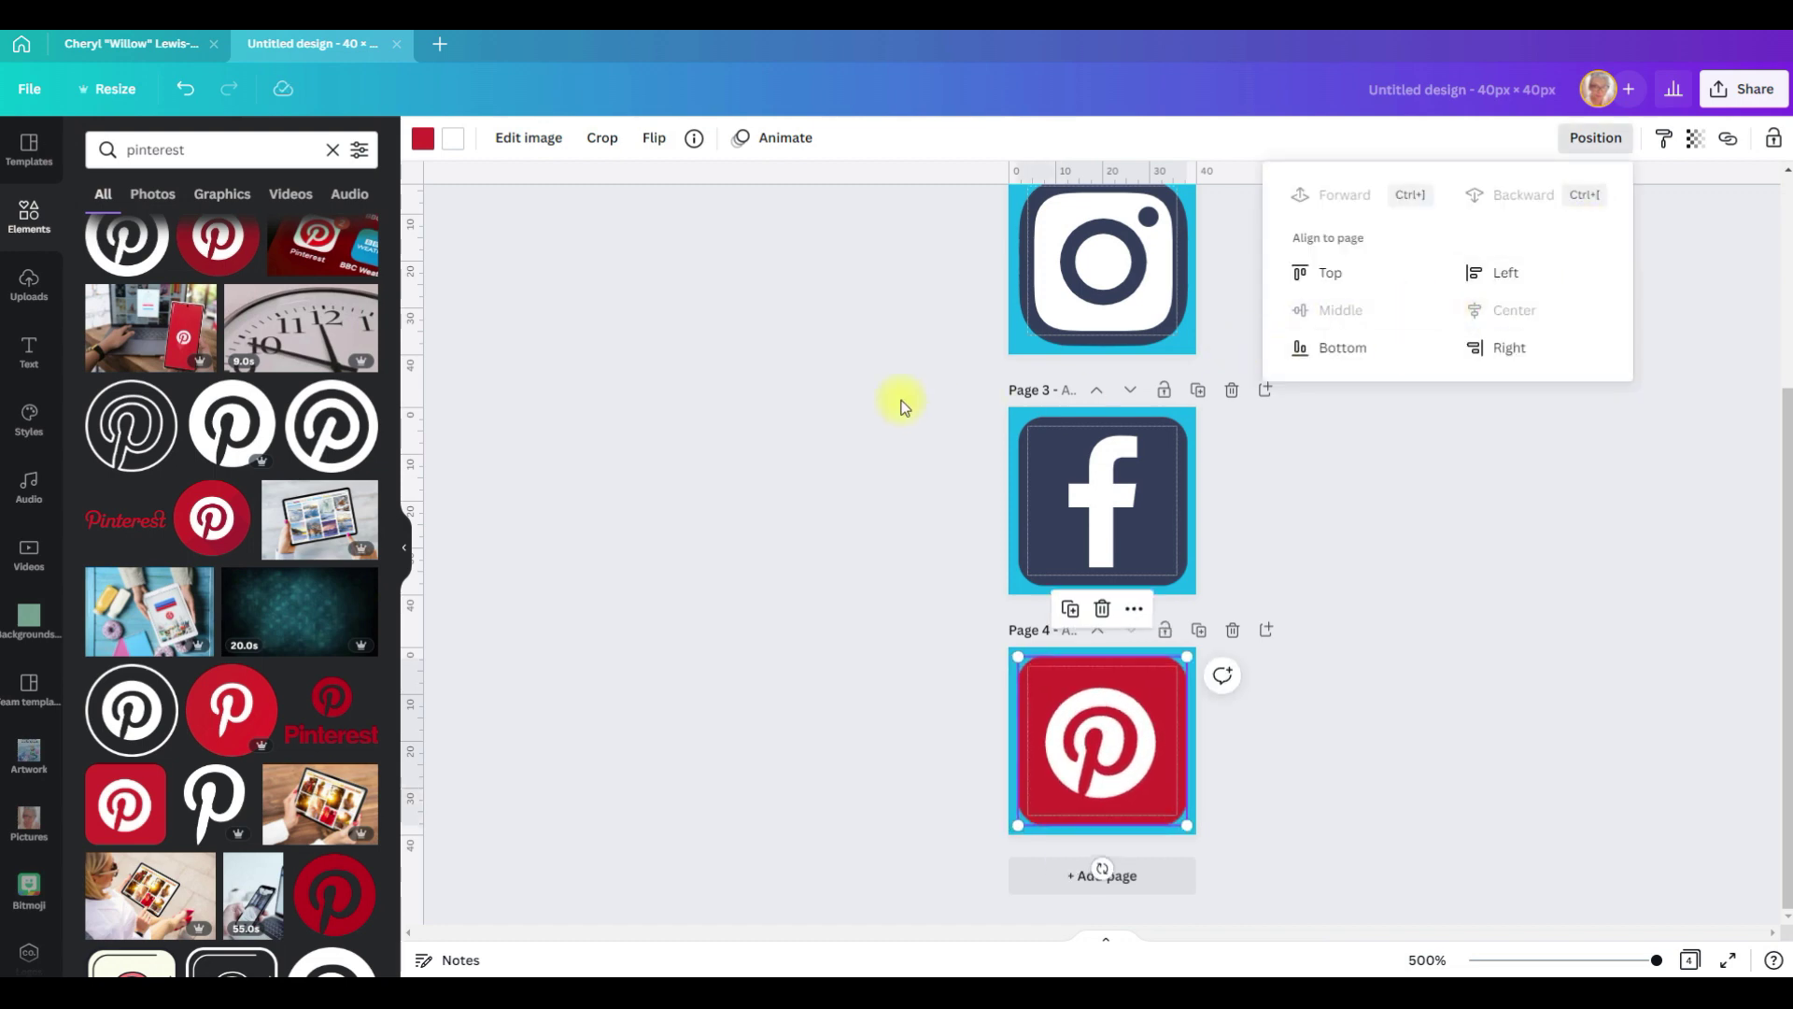
pyautogui.click(422, 137)
pyautogui.click(155, 421)
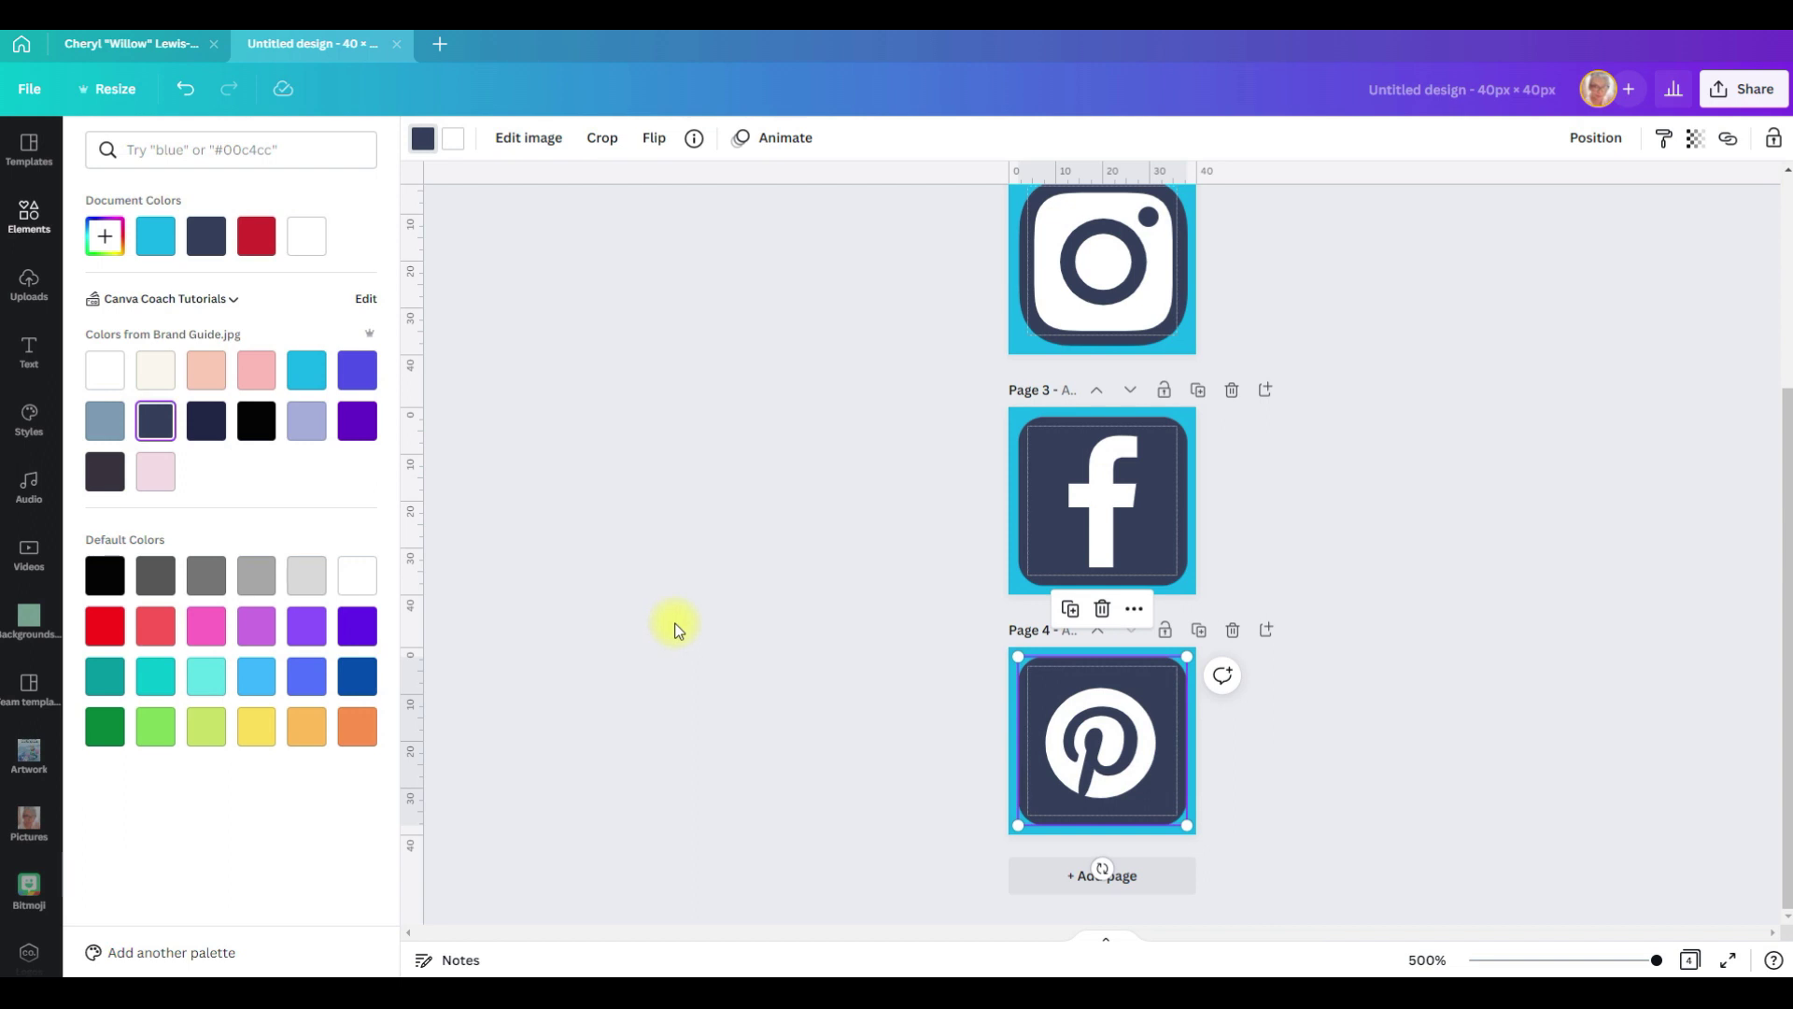
pyautogui.click(1454, 513)
pyautogui.scroll(3, 1454, 514)
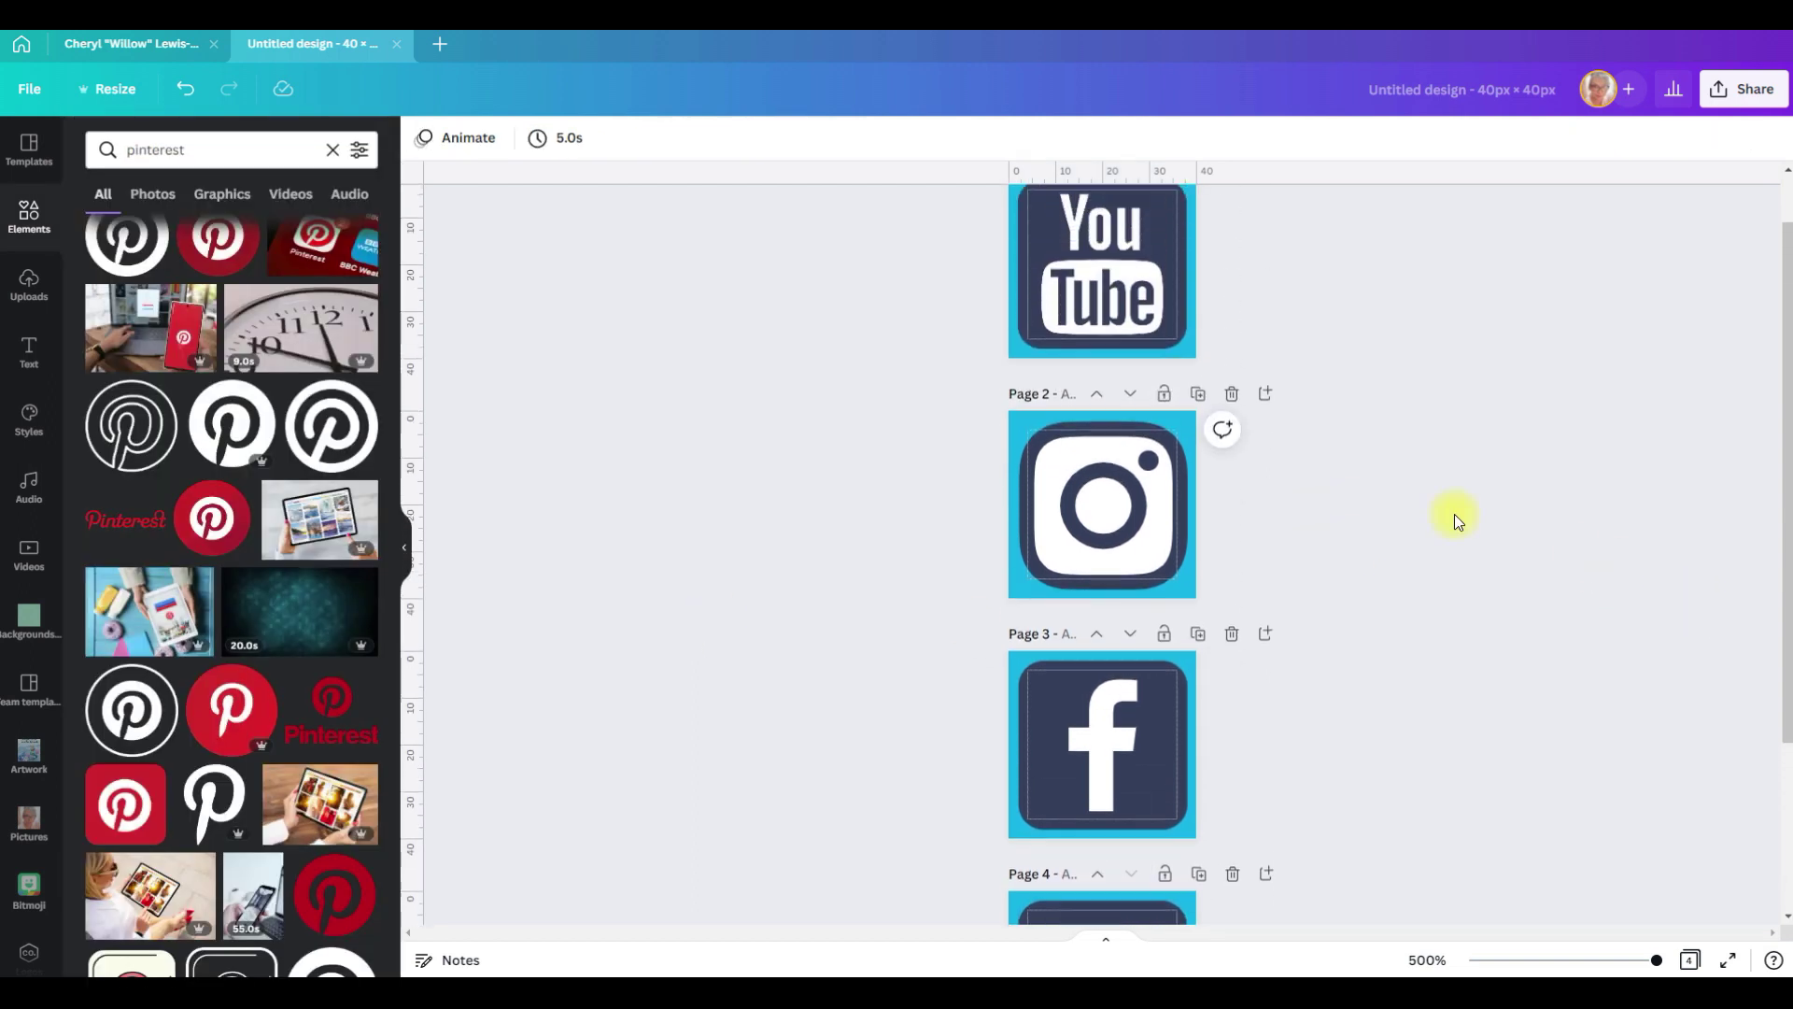
# Step: Download all four social icon pages from Canva as JPG files
pyautogui.scroll(-3, 1453, 514)
pyautogui.click(1743, 89)
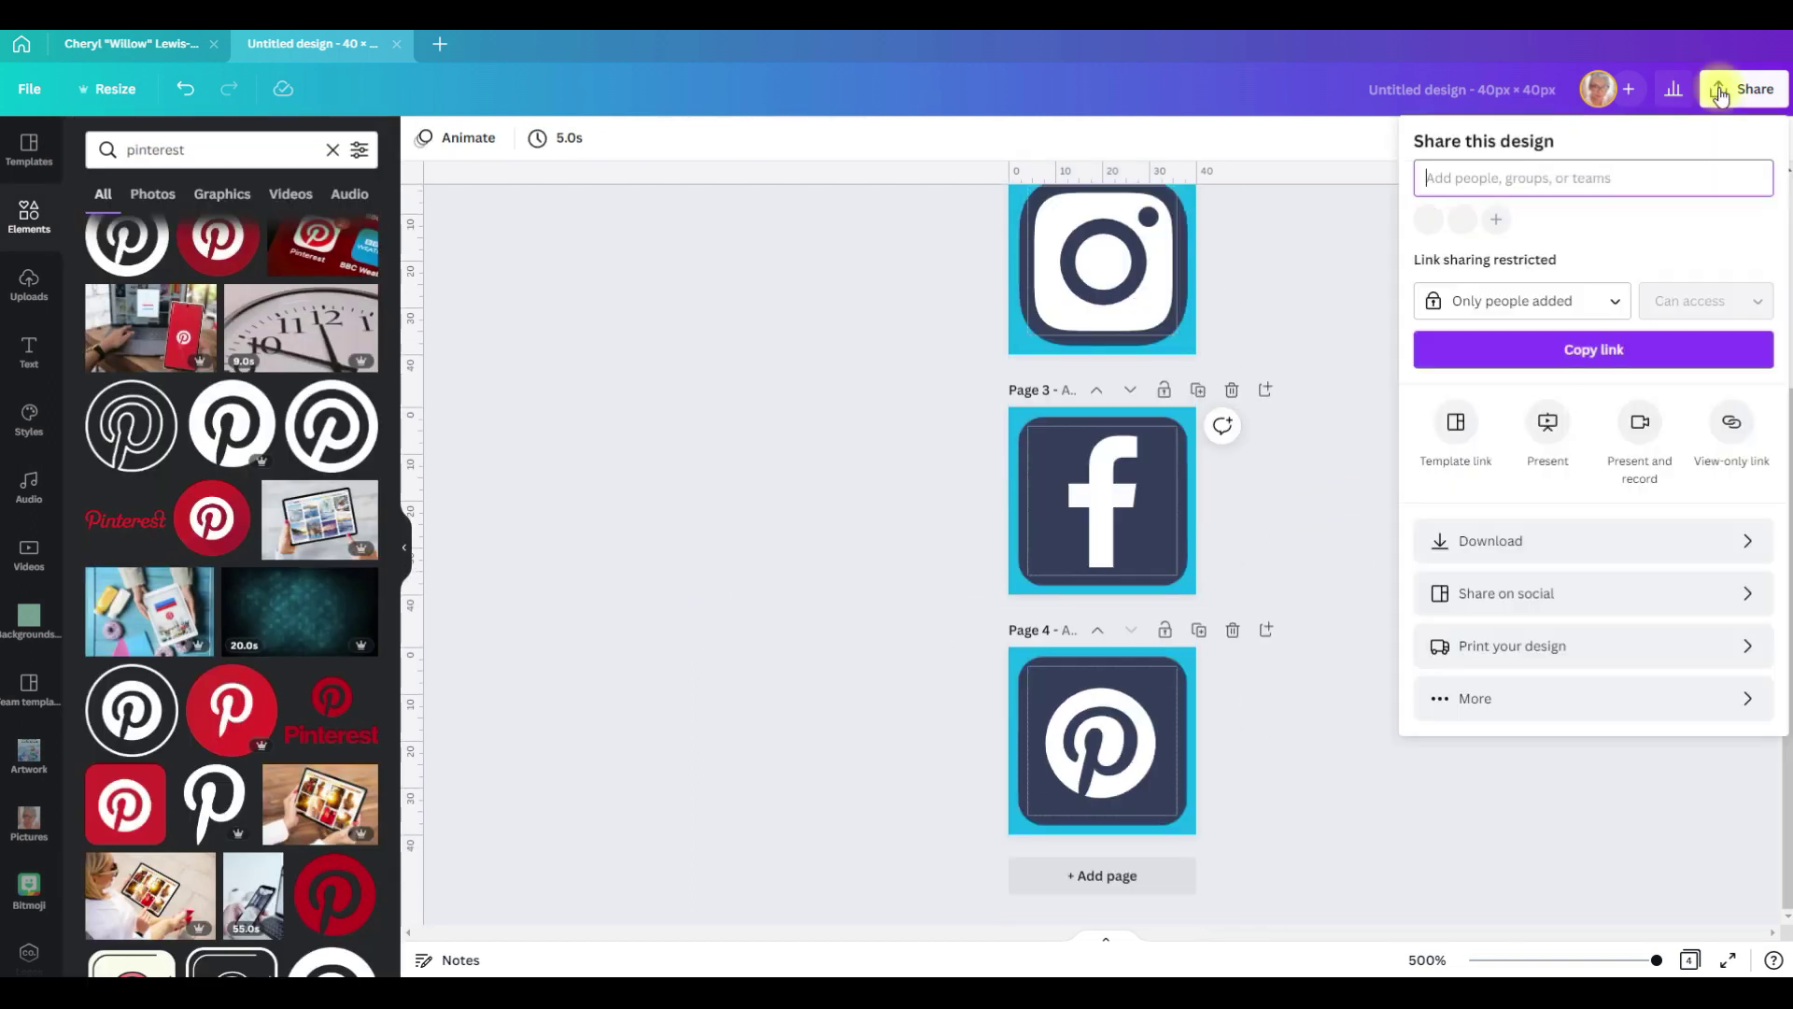
pyautogui.click(1656, 539)
pyautogui.click(1573, 217)
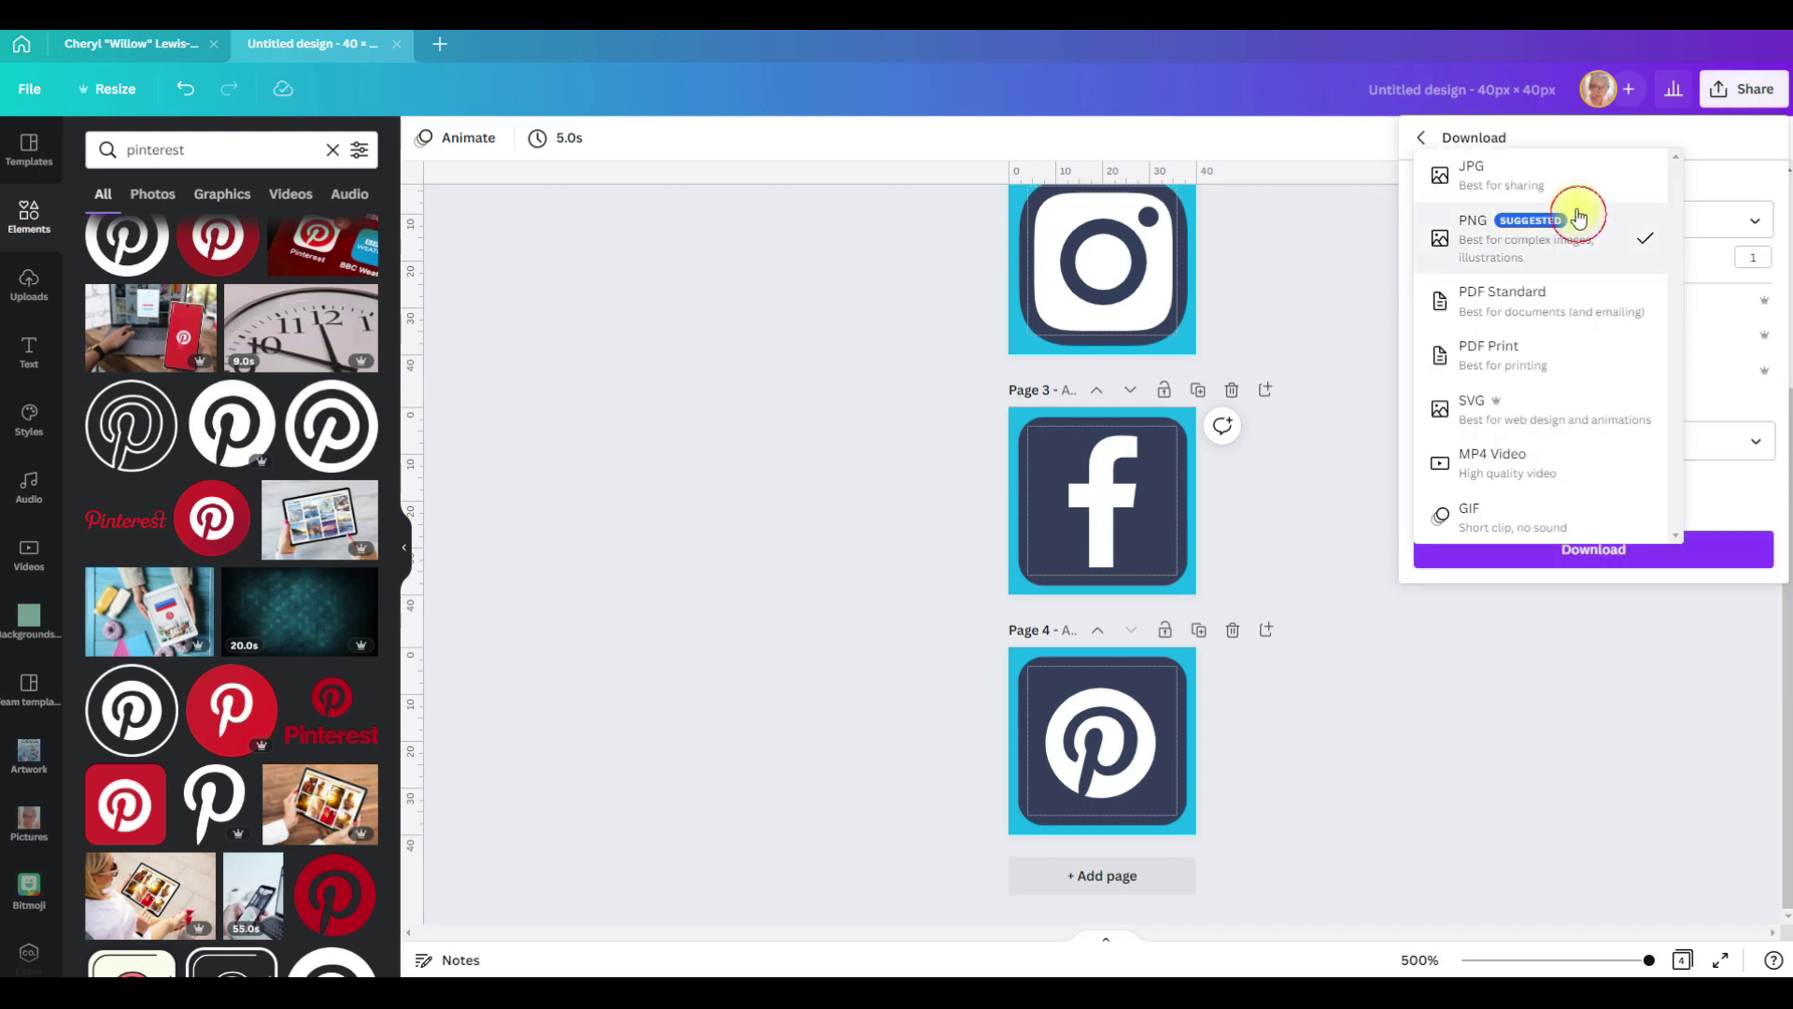
pyautogui.click(1540, 182)
pyautogui.click(1593, 547)
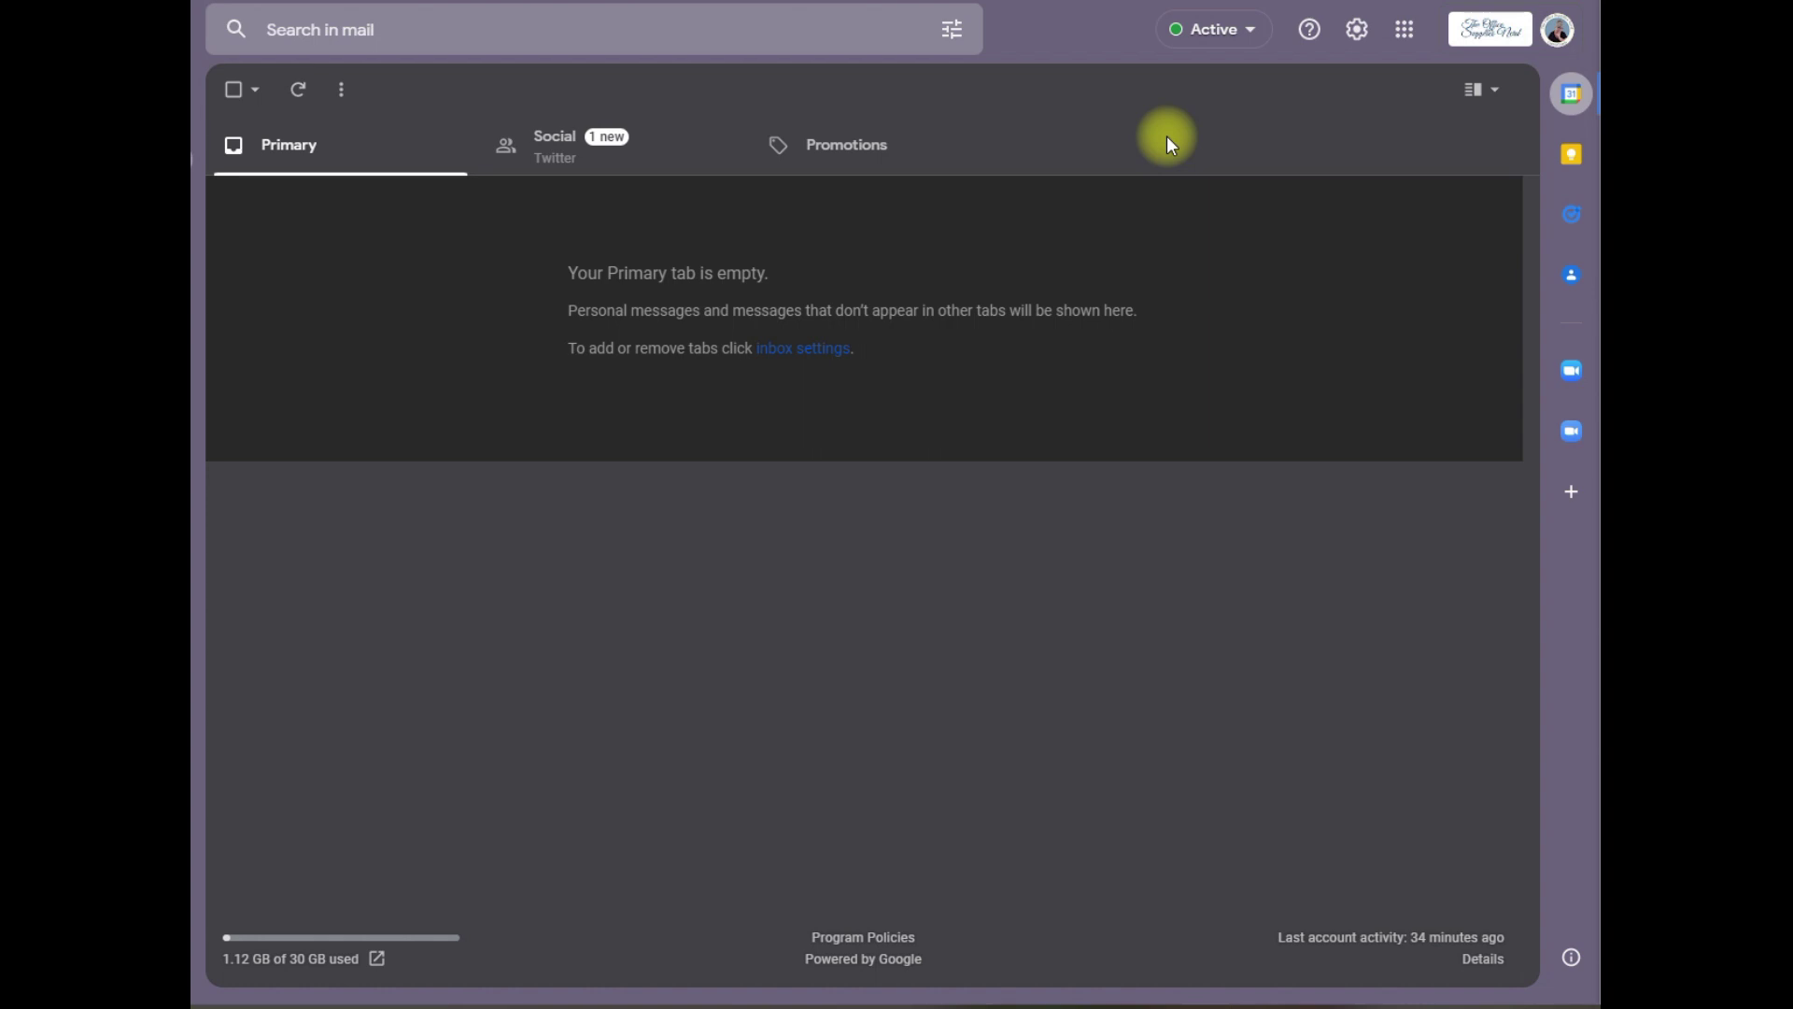
# Step: In Gmail's full settings, create a new signature named with the owner's first name
pyautogui.click(1362, 34)
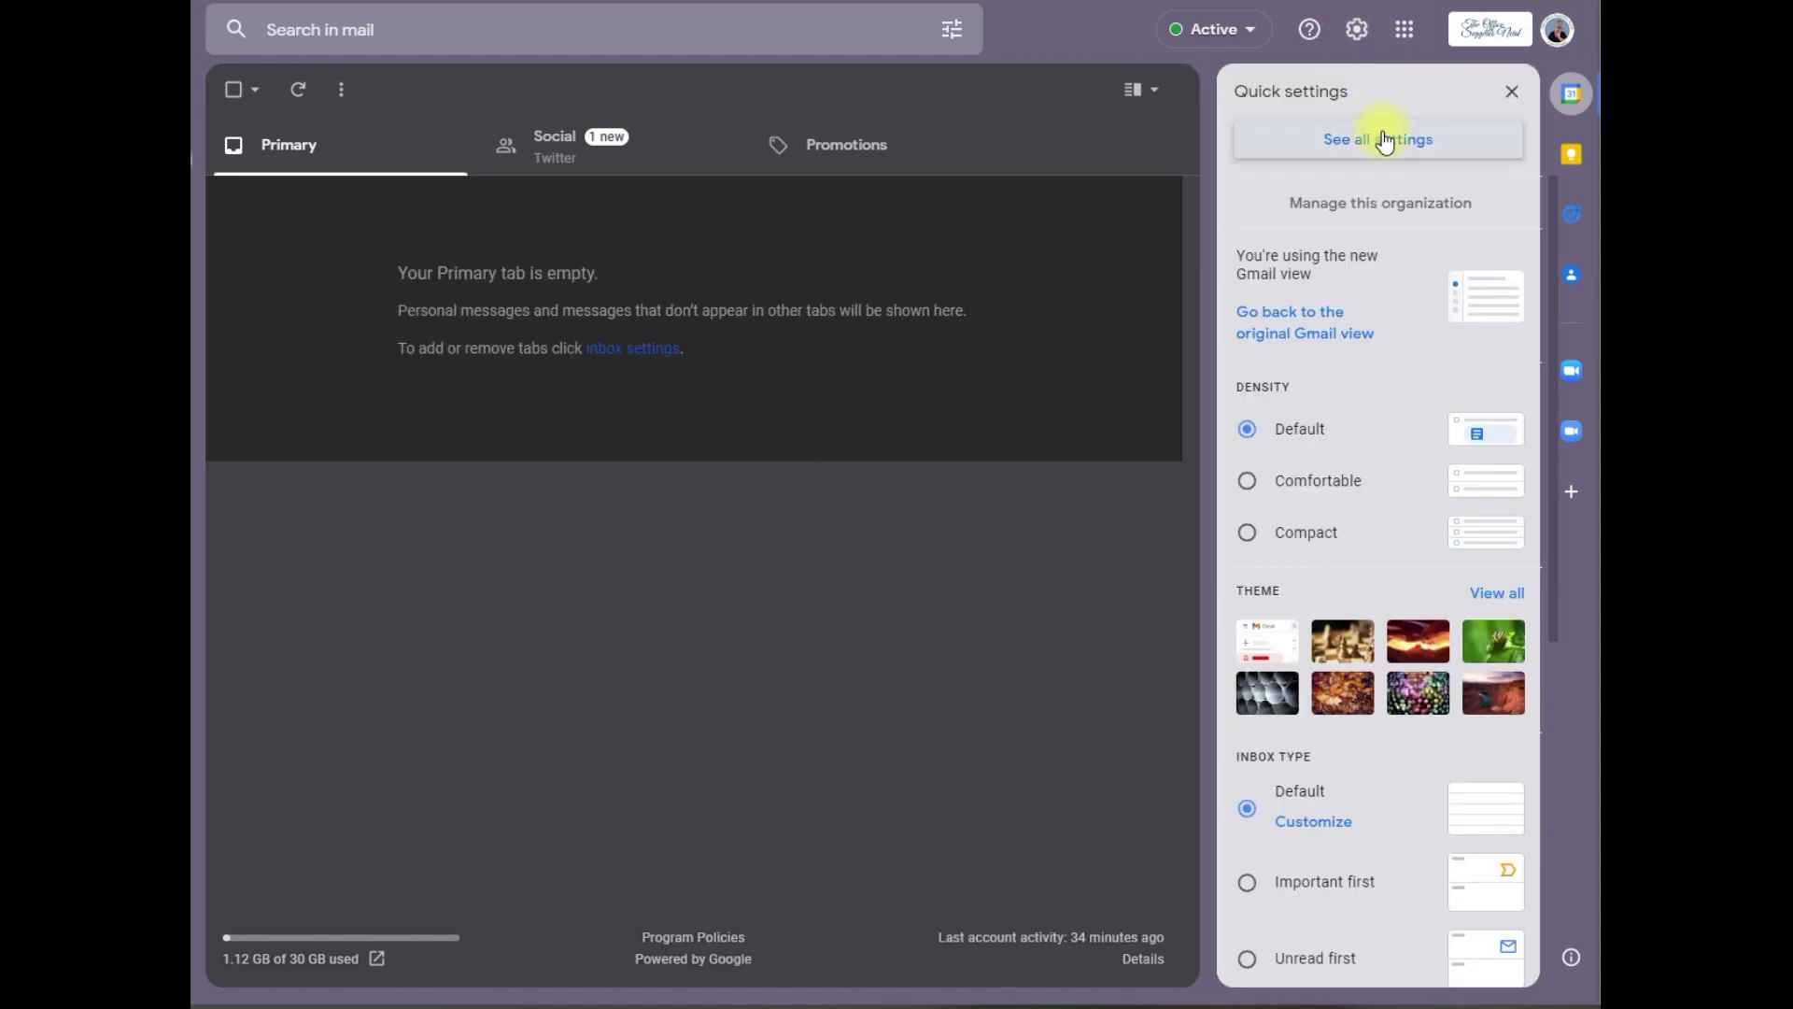
pyautogui.click(1385, 142)
pyautogui.scroll(-3, 1175, 334)
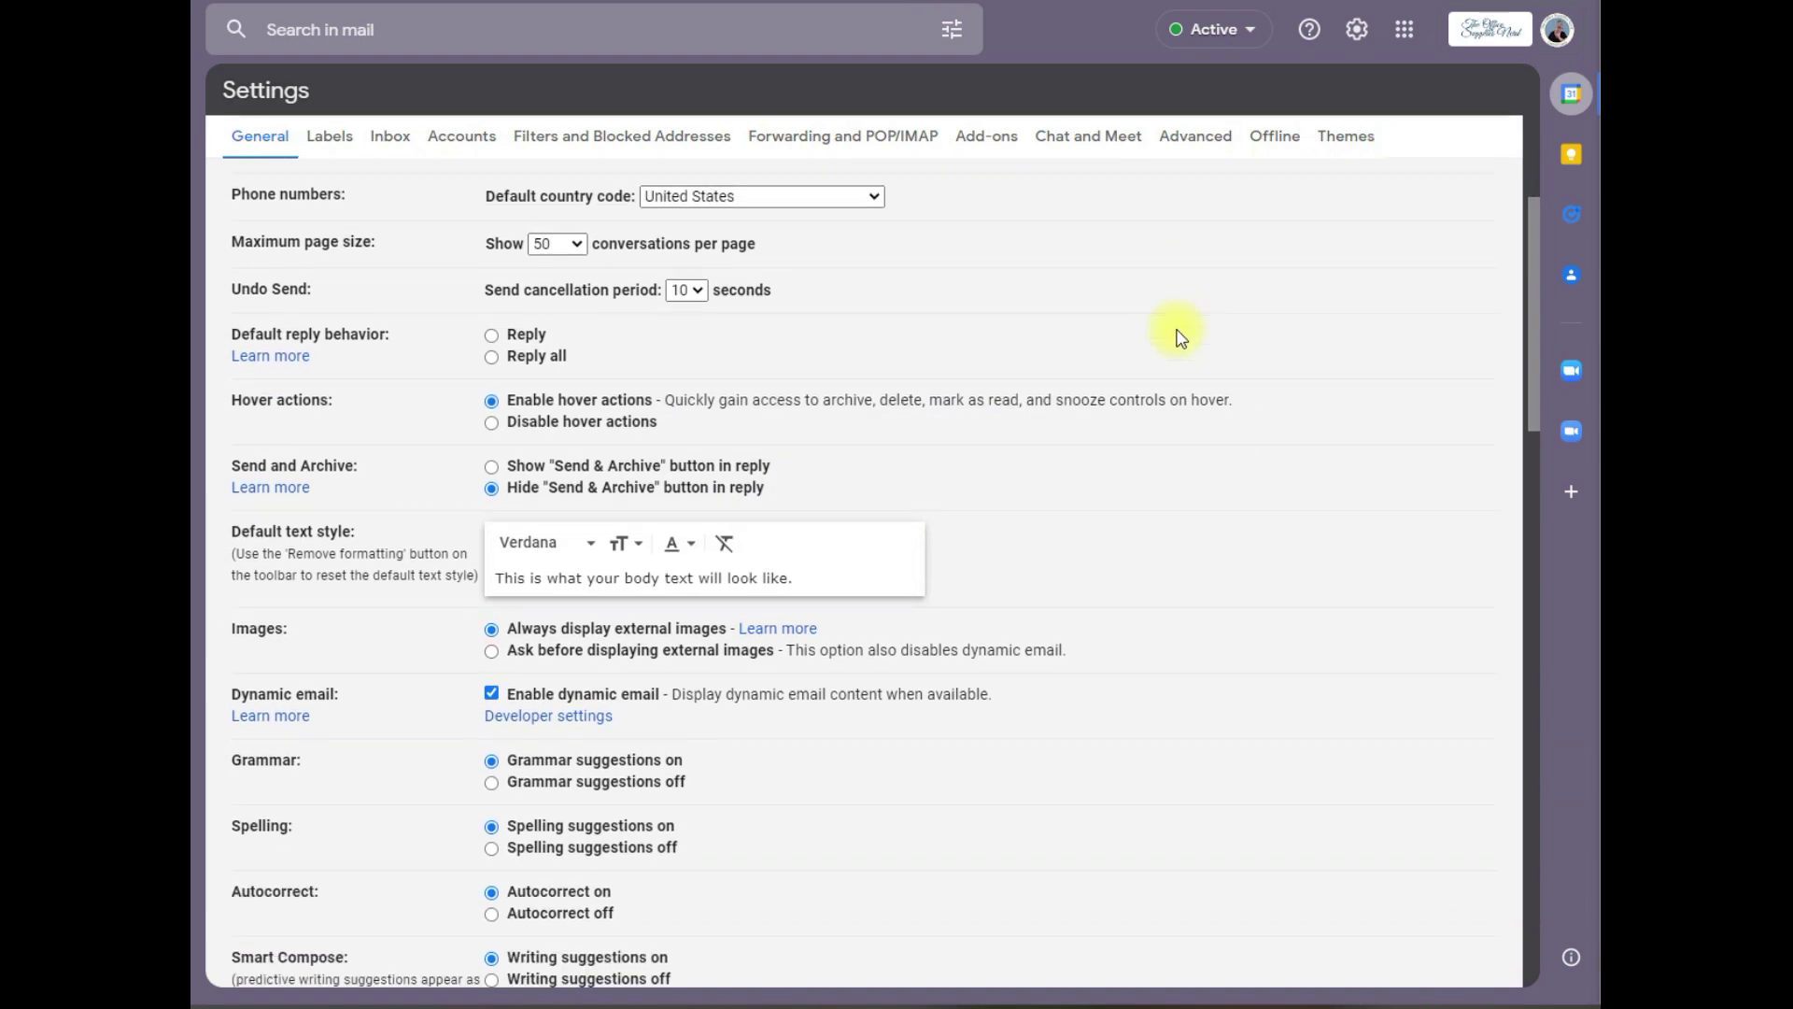
pyautogui.scroll(-8, 1178, 330)
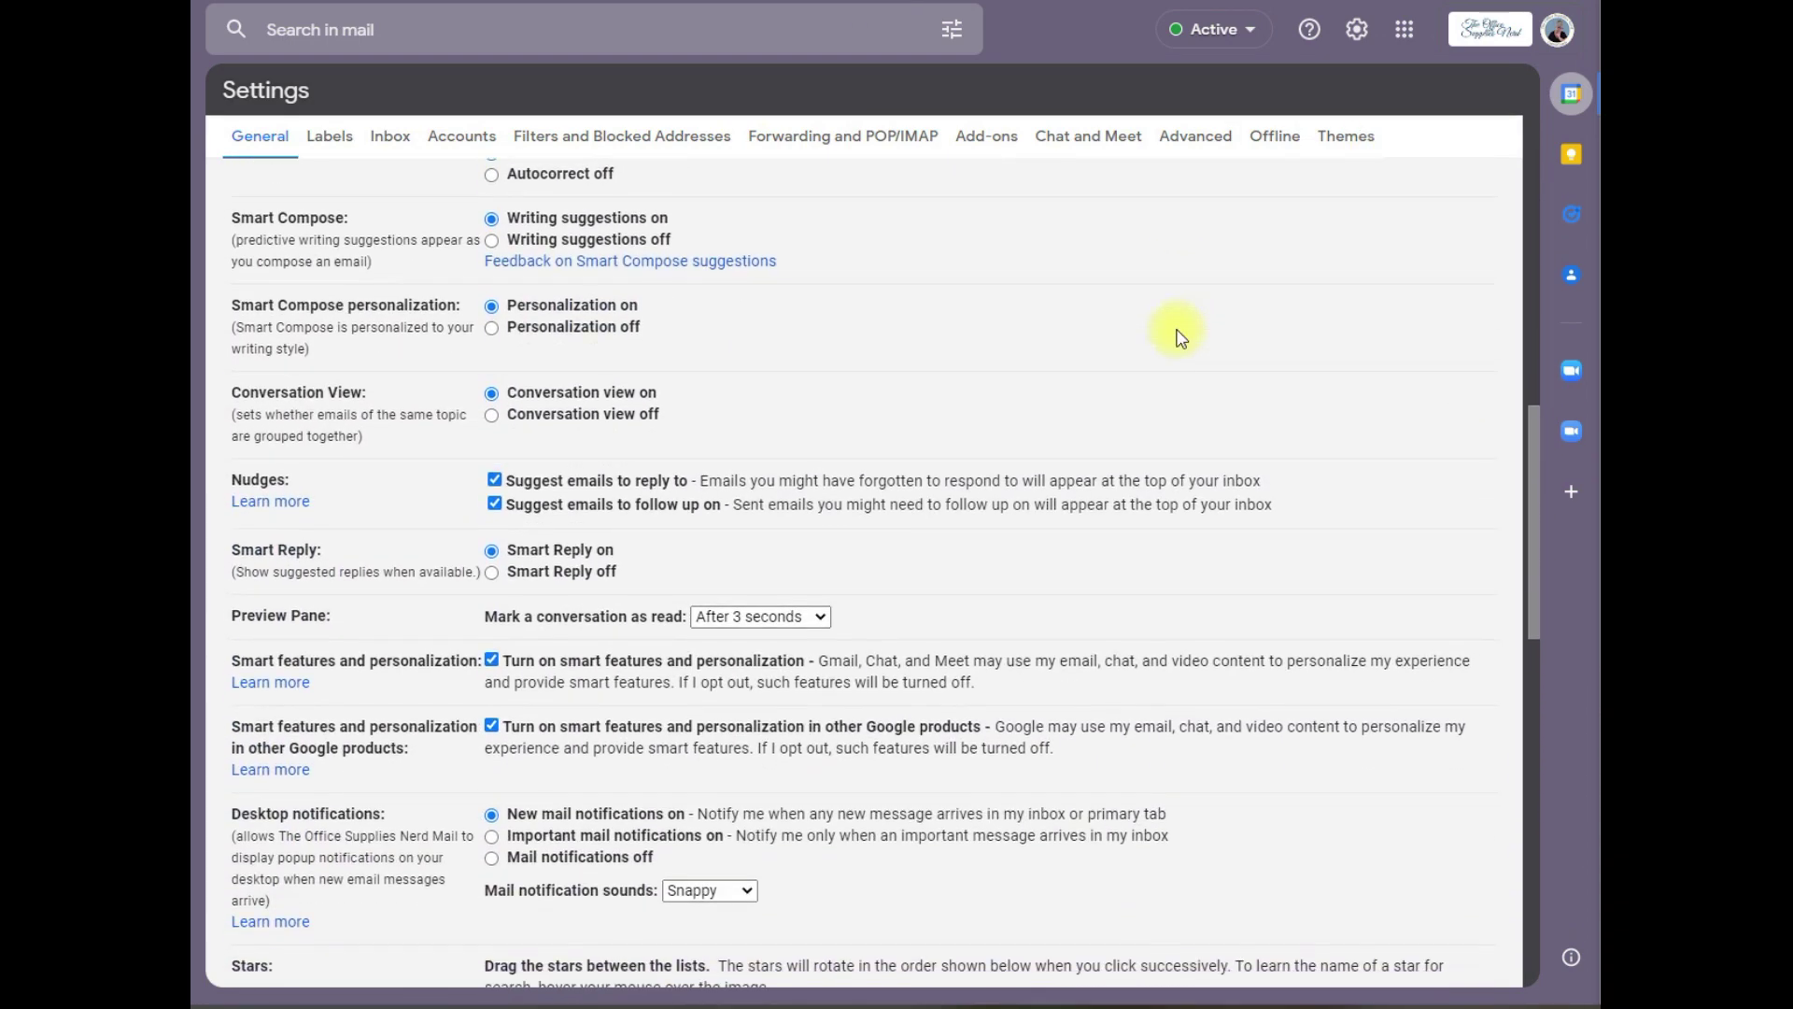
pyautogui.scroll(-10, 1177, 329)
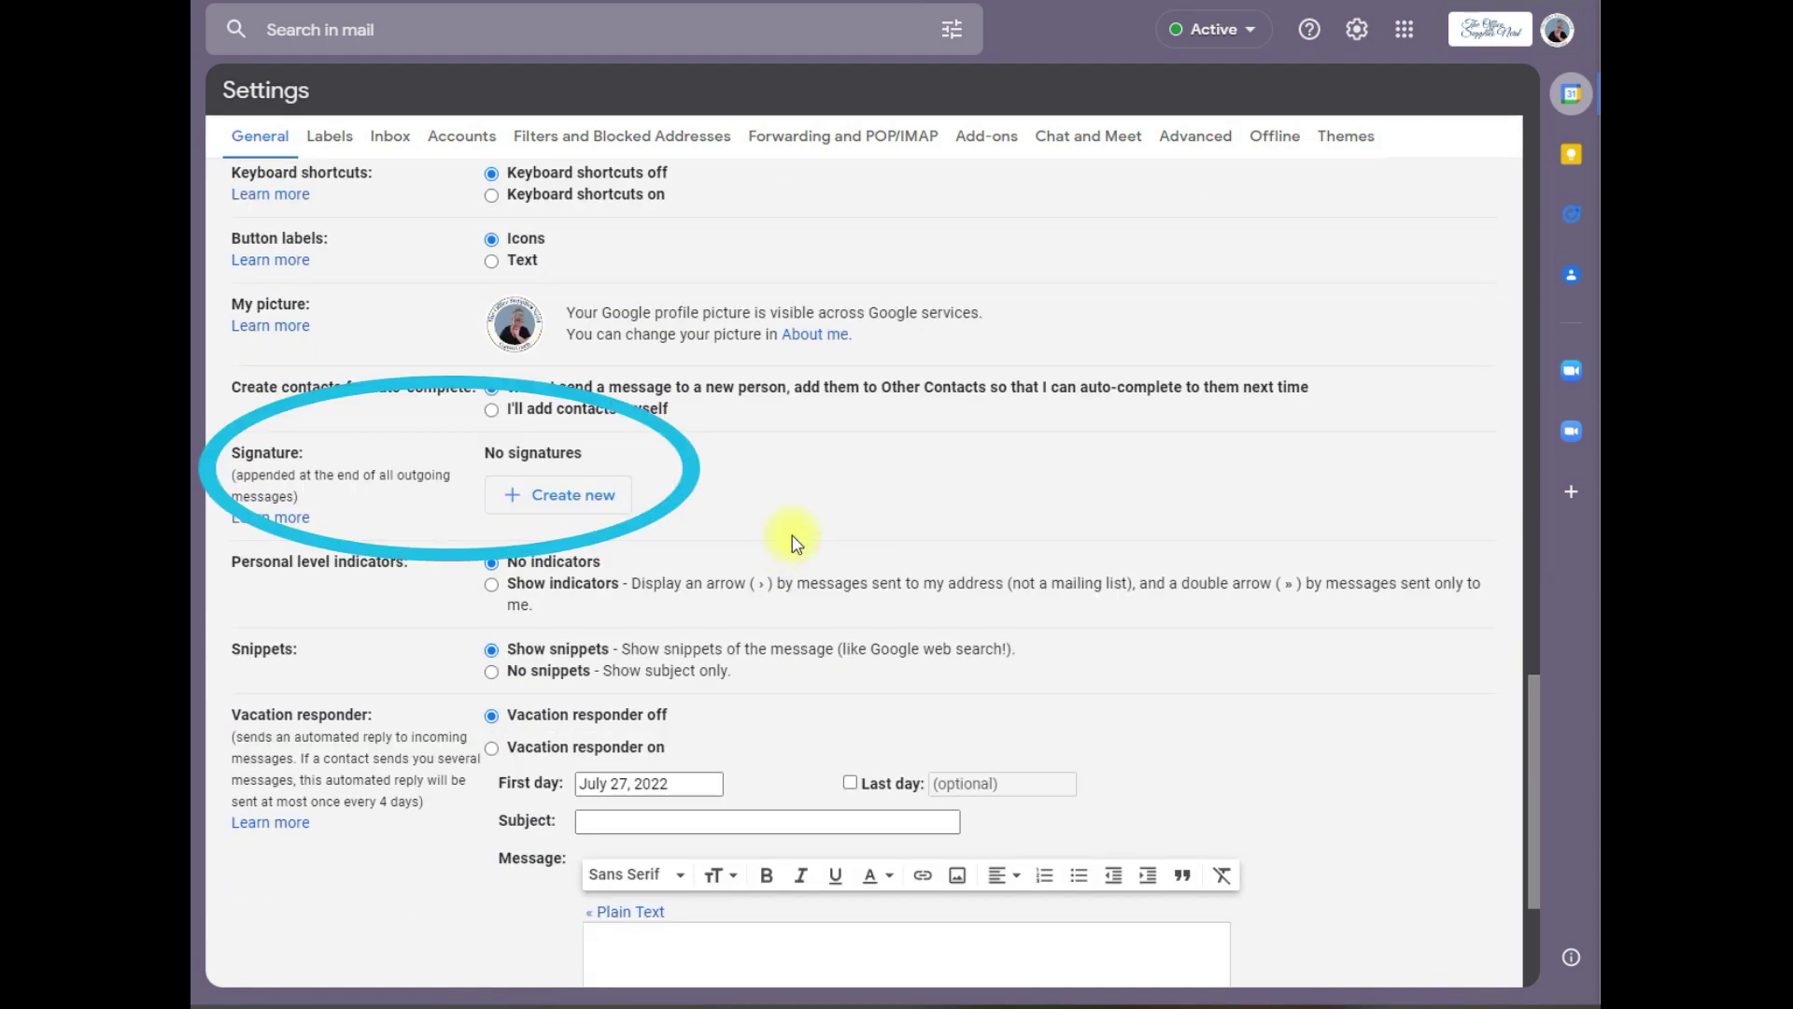
pyautogui.click(523, 500)
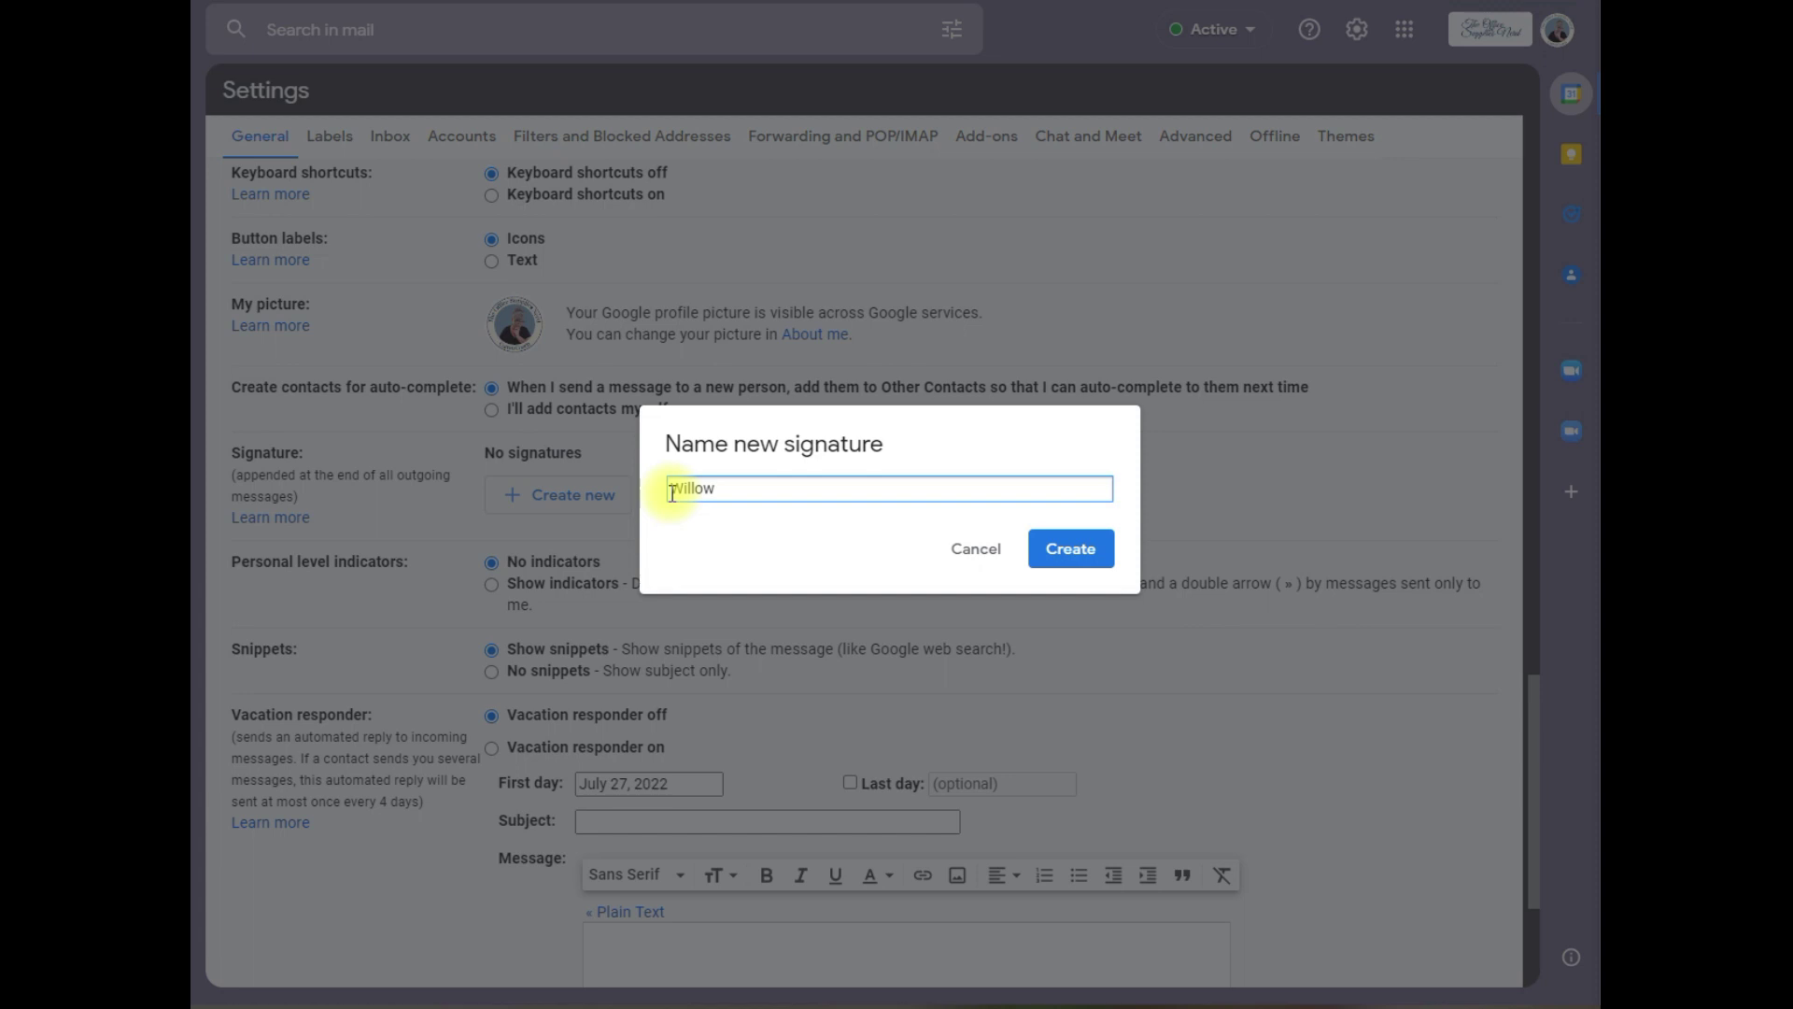
pyautogui.click(1070, 548)
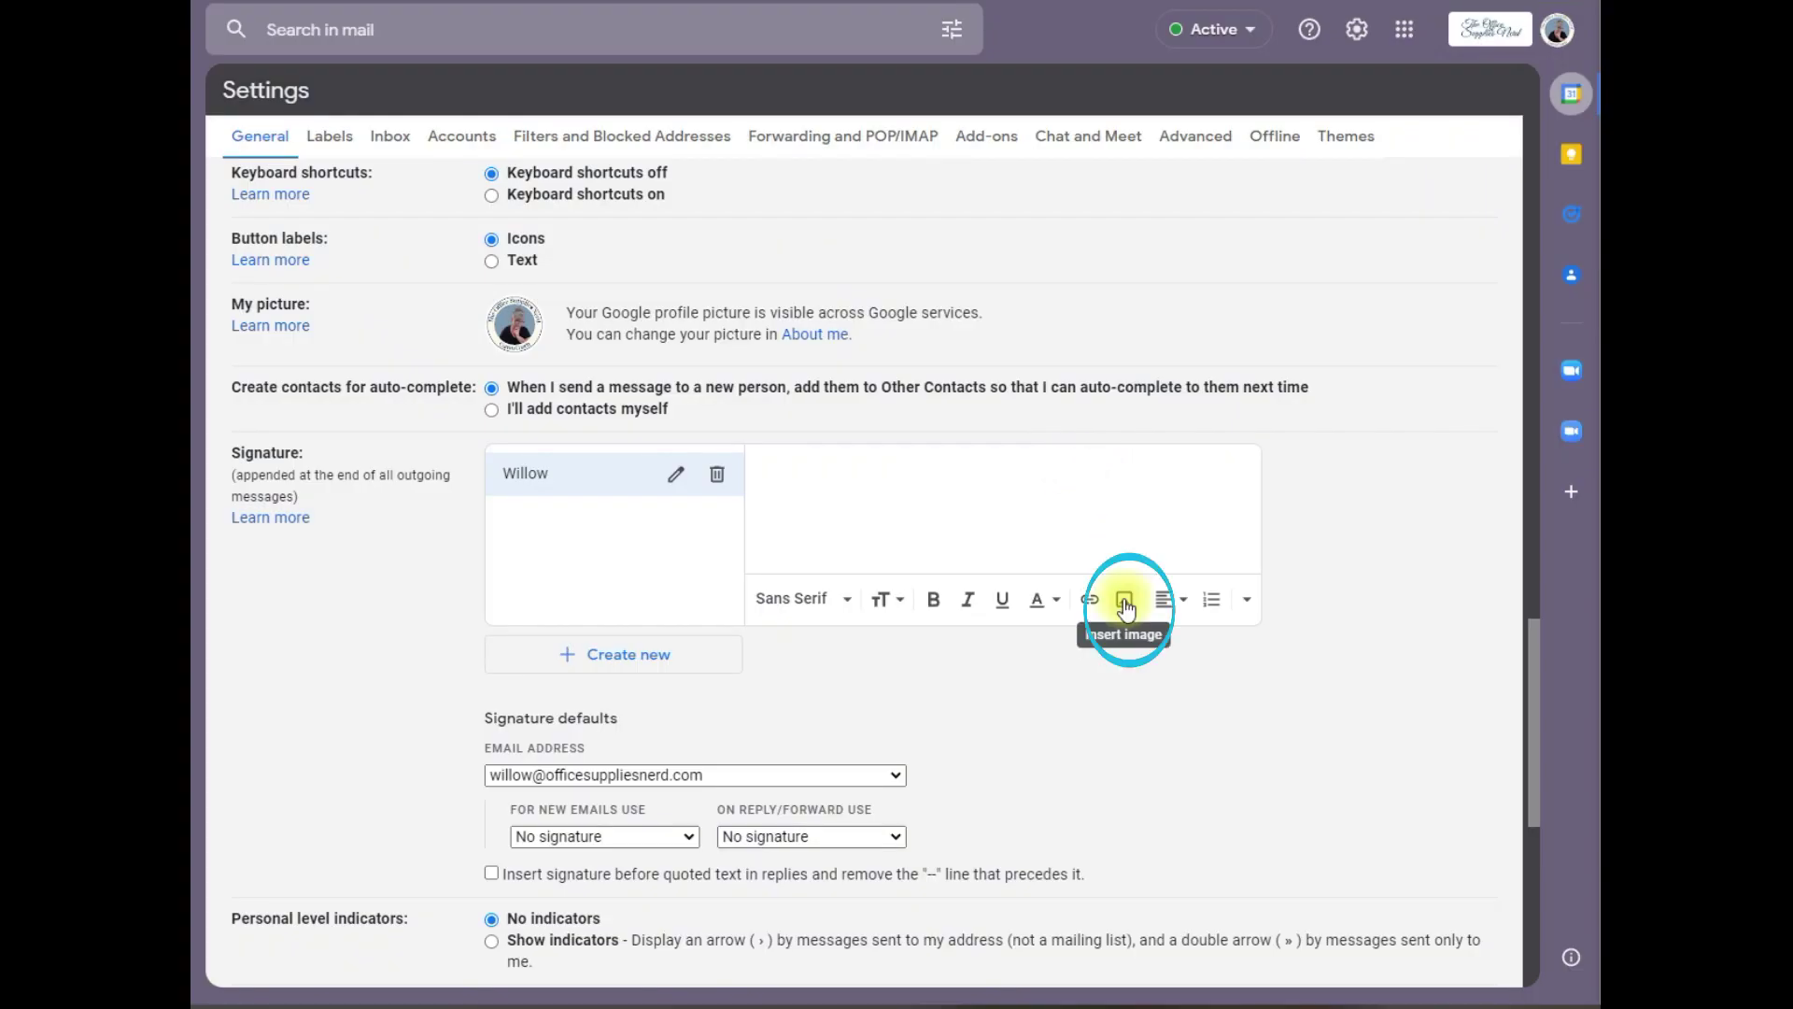
# Step: Upload the Canva signature PNG into the new signature and add an empty line below it
pyautogui.click(1126, 606)
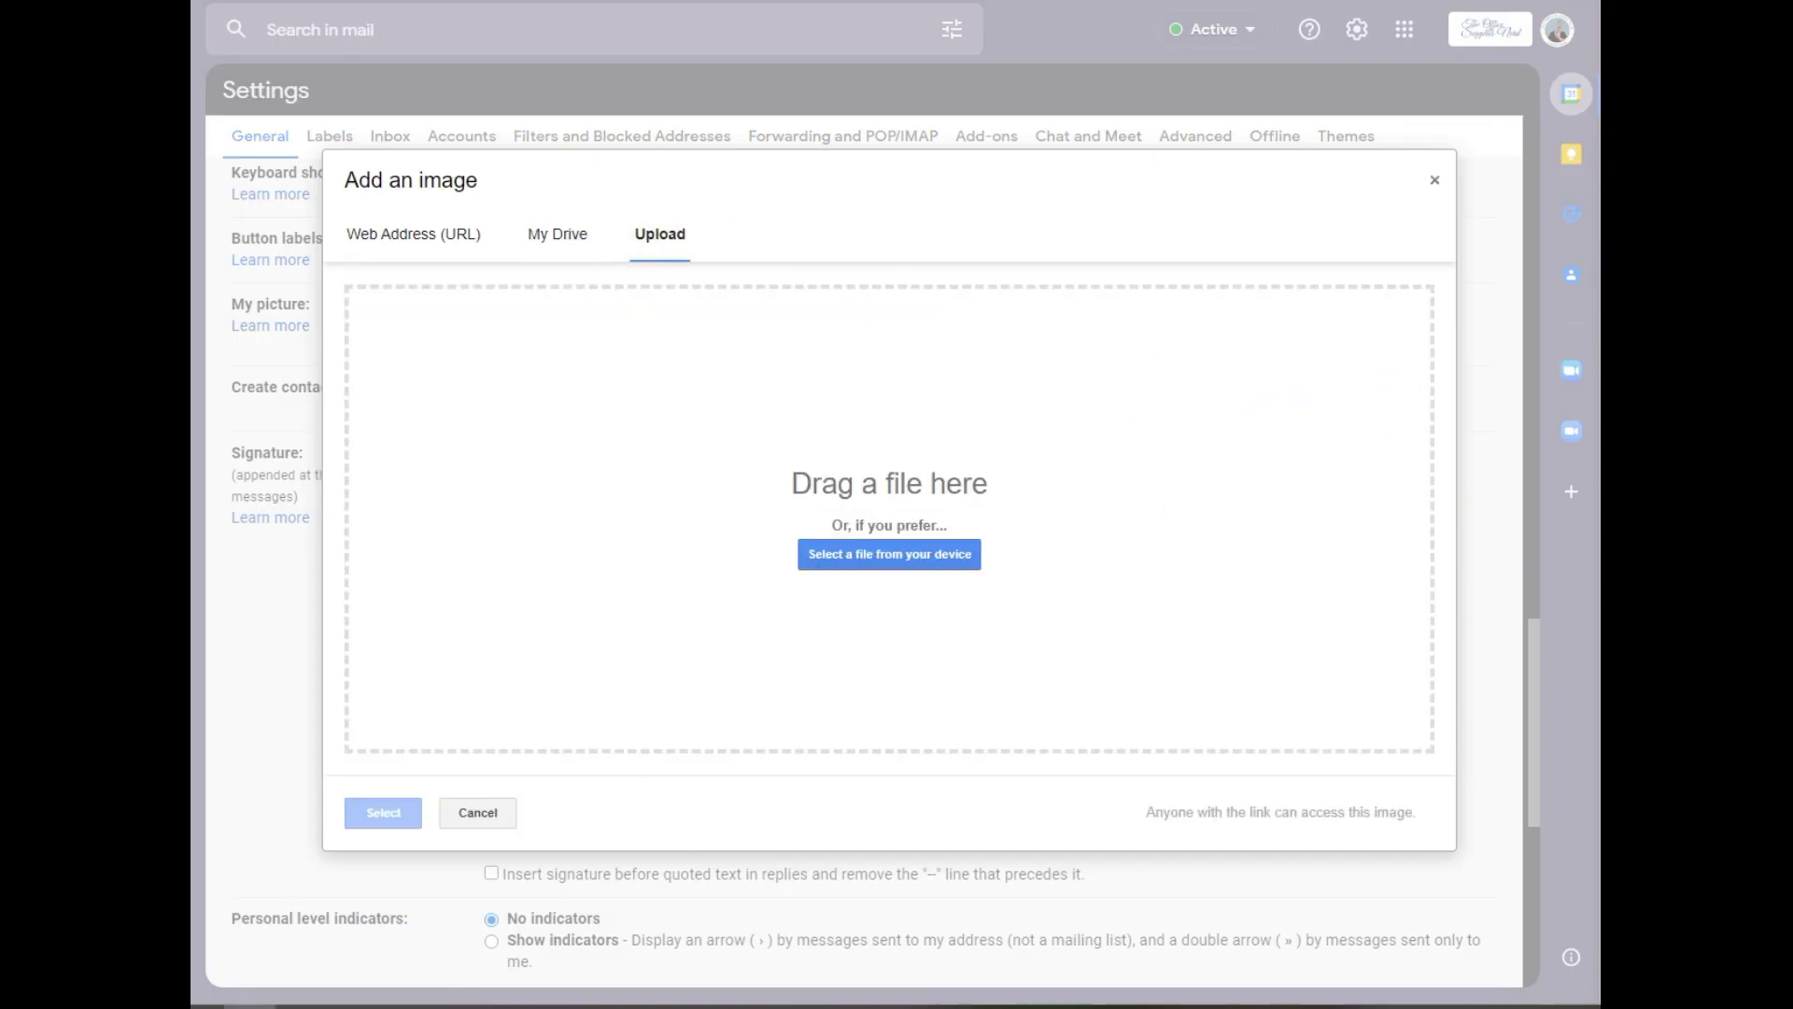
pyautogui.moveTo(336, 560); pyautogui.dragTo(765, 519)
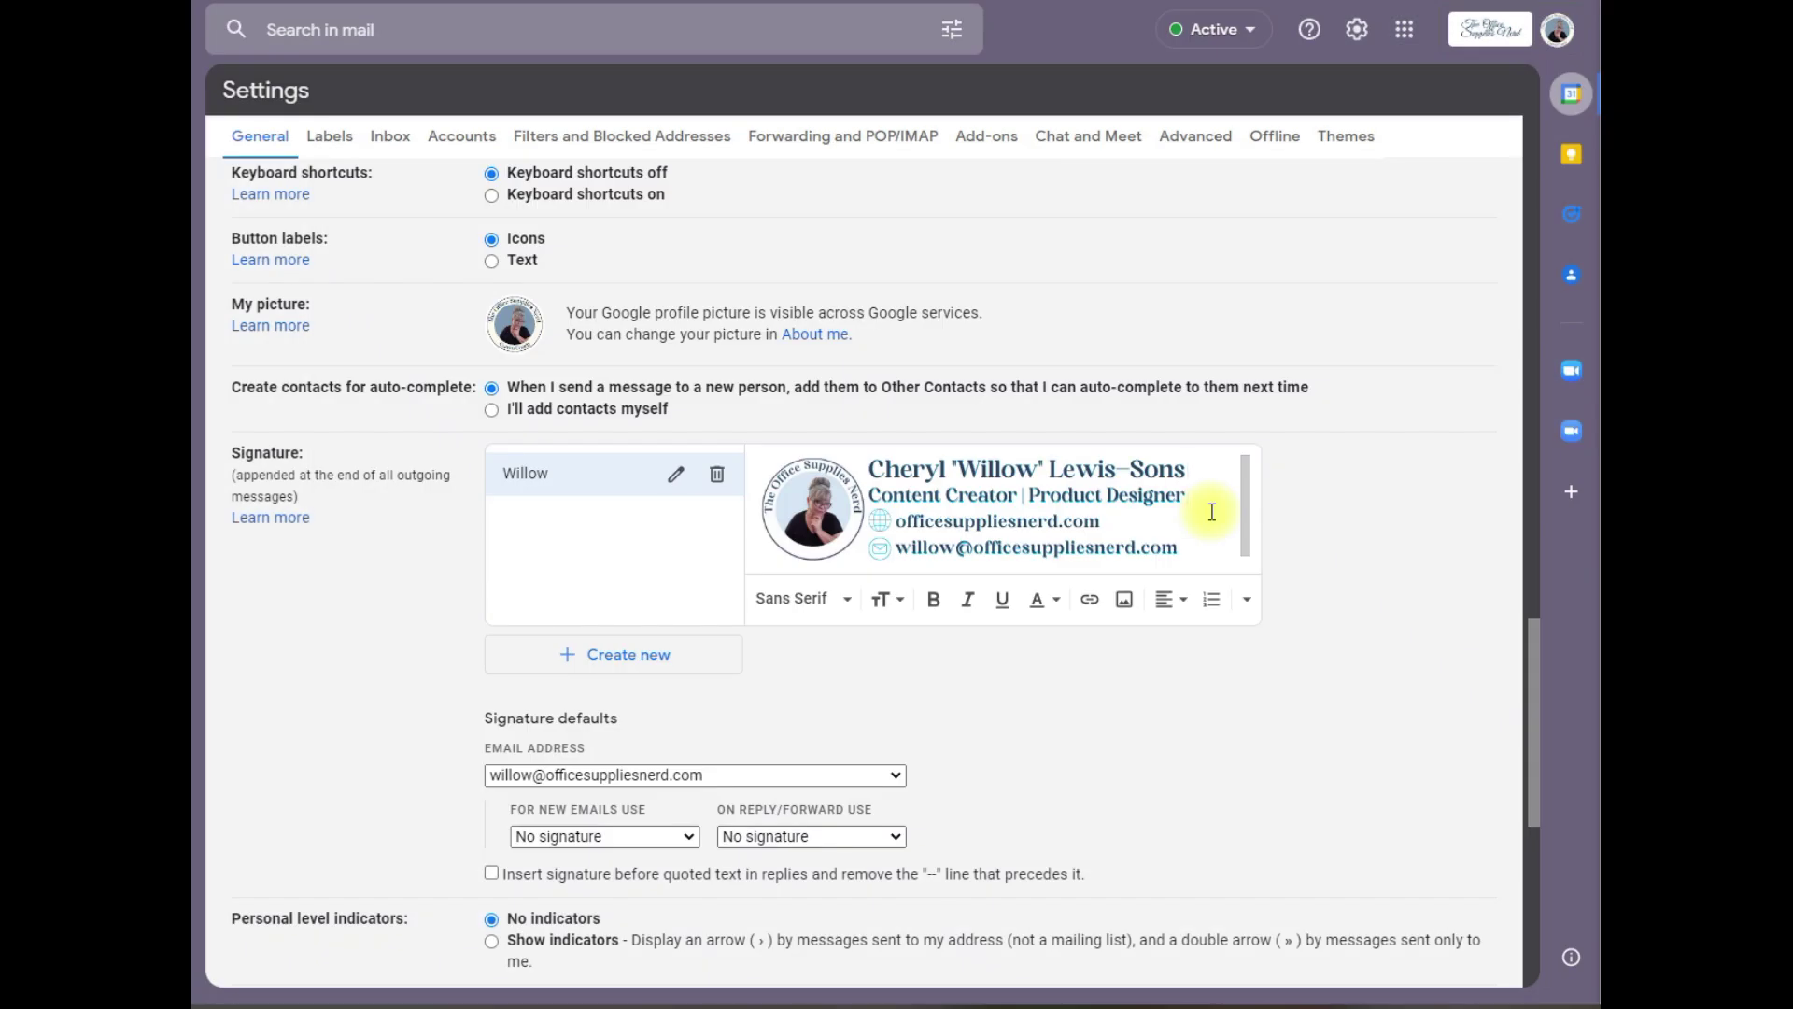
pyautogui.press('Return')
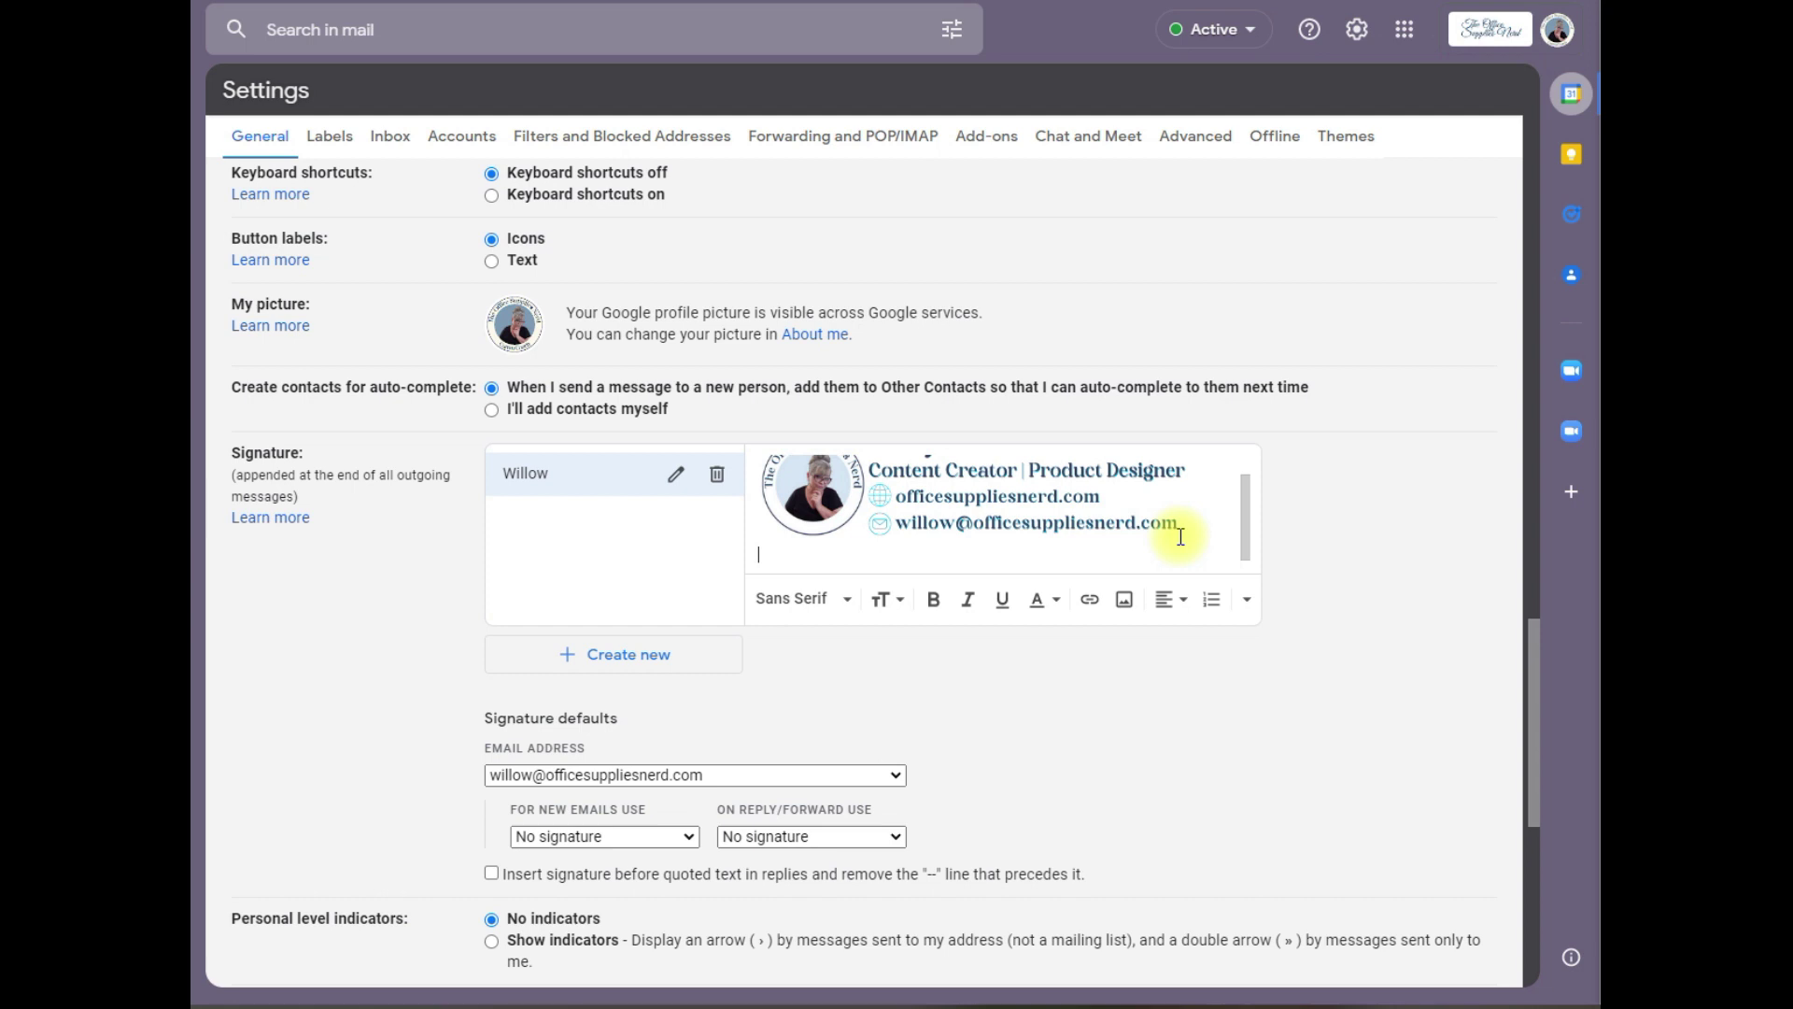
pyautogui.click(1124, 600)
# Step: Upload the Pinterest and Facebook icon images into the signature from the computer
pyautogui.click(660, 234)
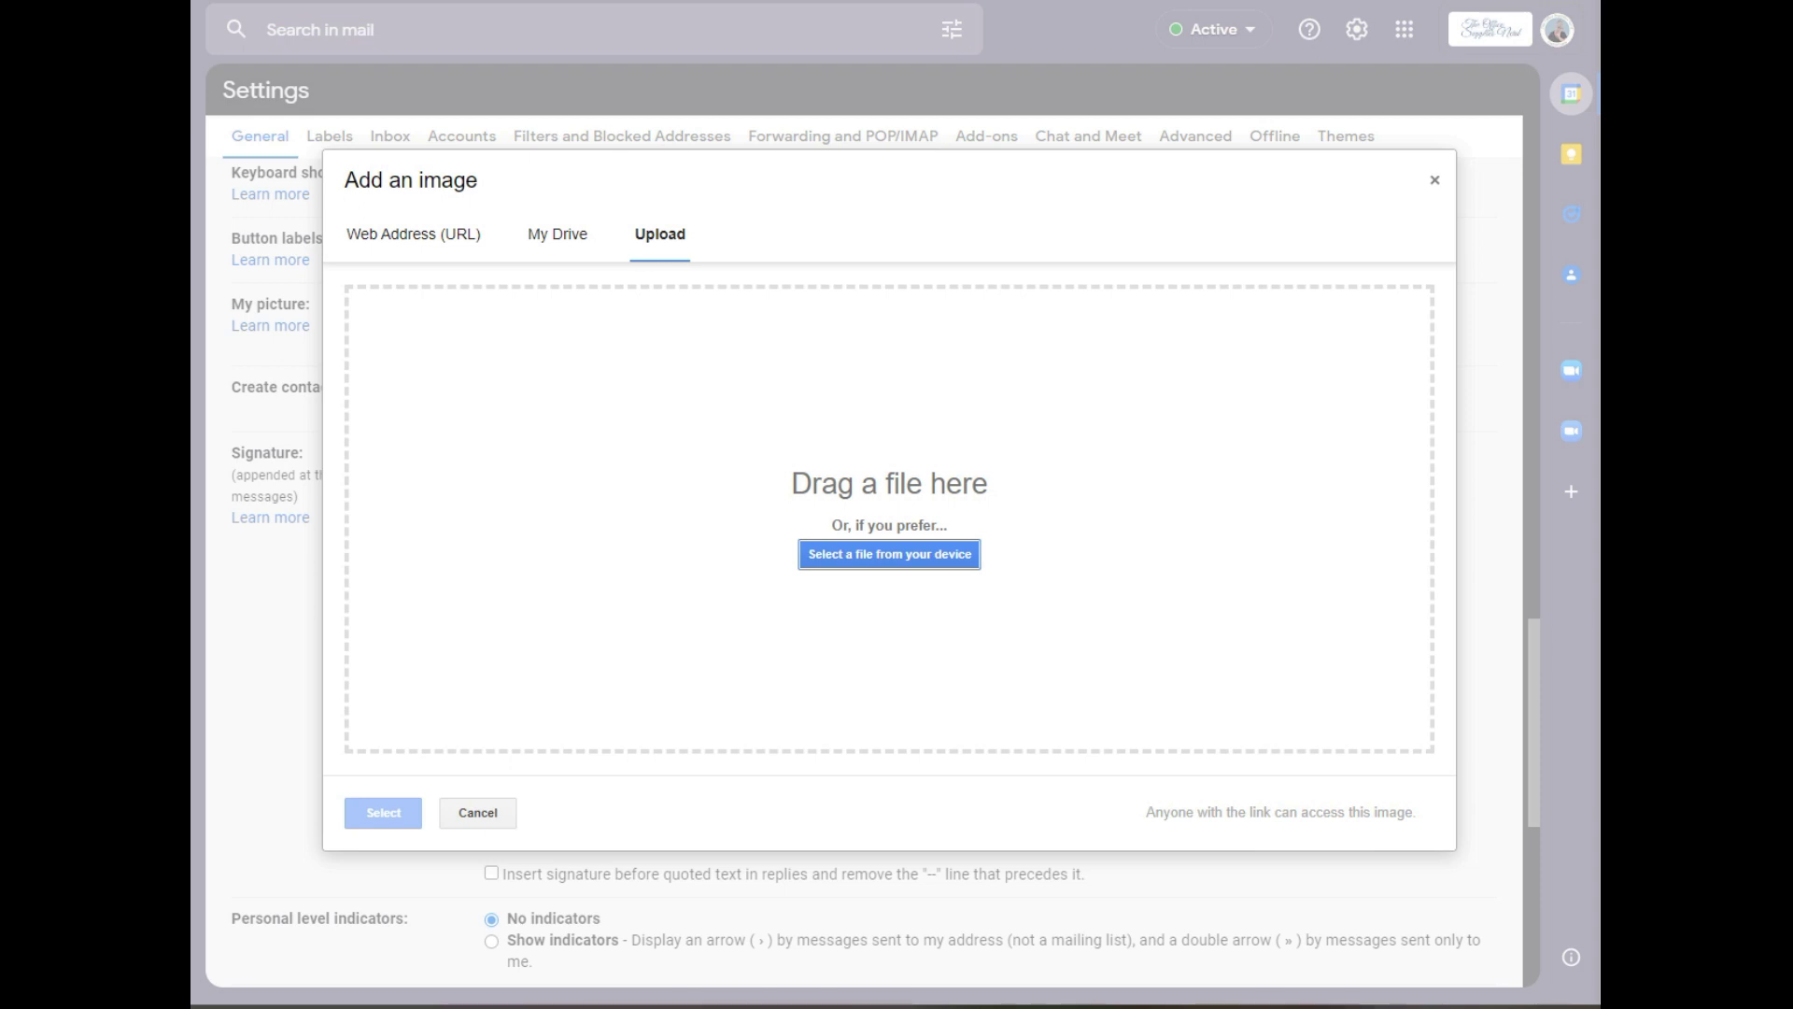
pyautogui.moveTo(1598, 486); pyautogui.dragTo(904, 581)
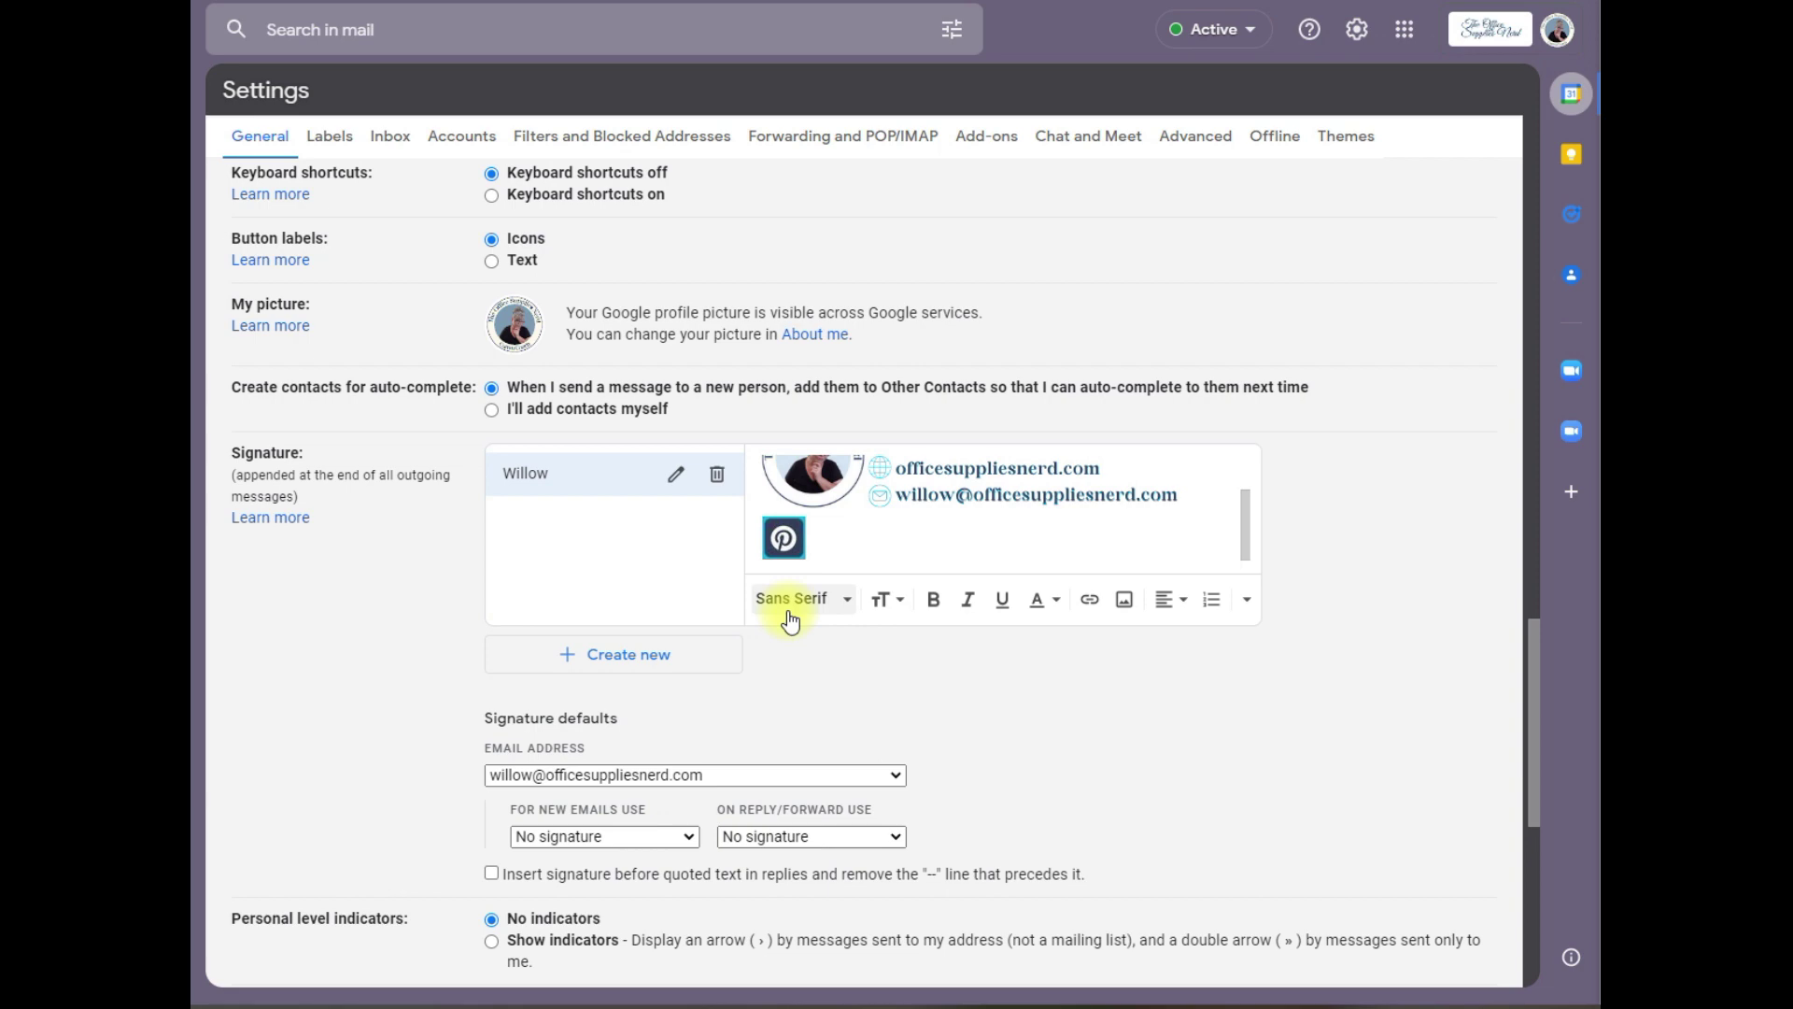
pyautogui.click(1123, 599)
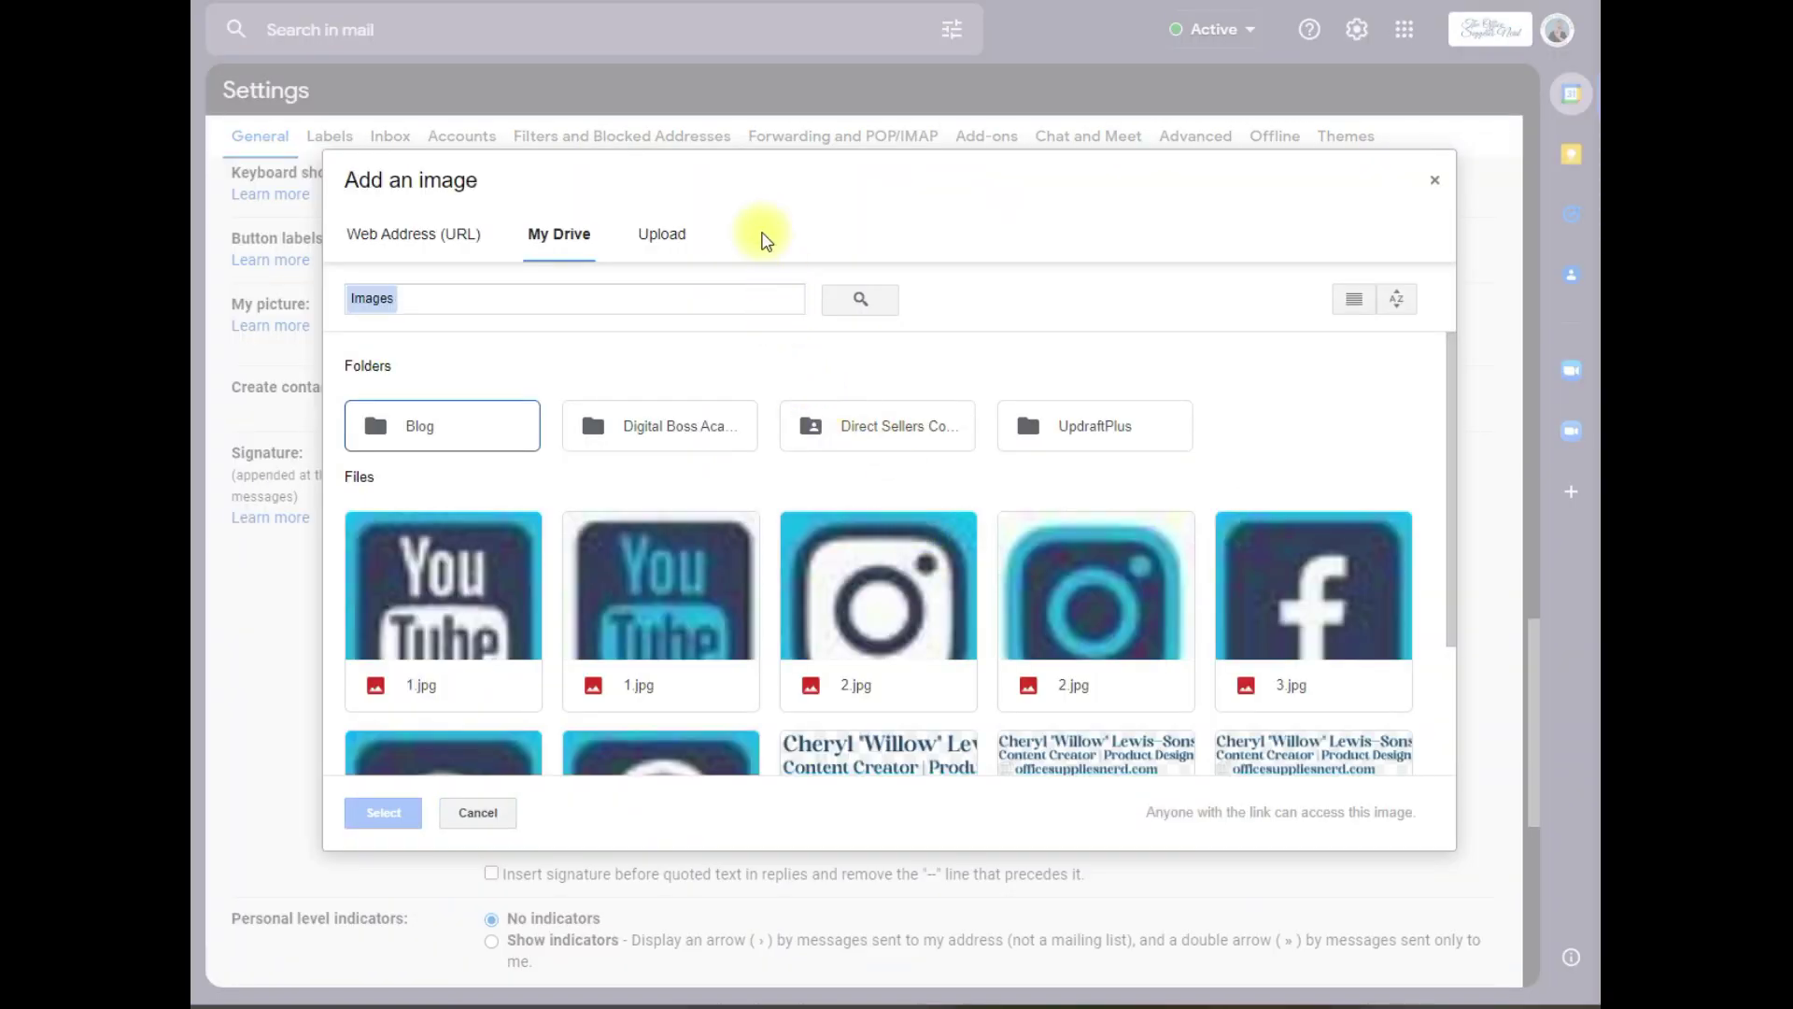
pyautogui.click(761, 235)
pyautogui.moveTo(1448, 565); pyautogui.dragTo(944, 588)
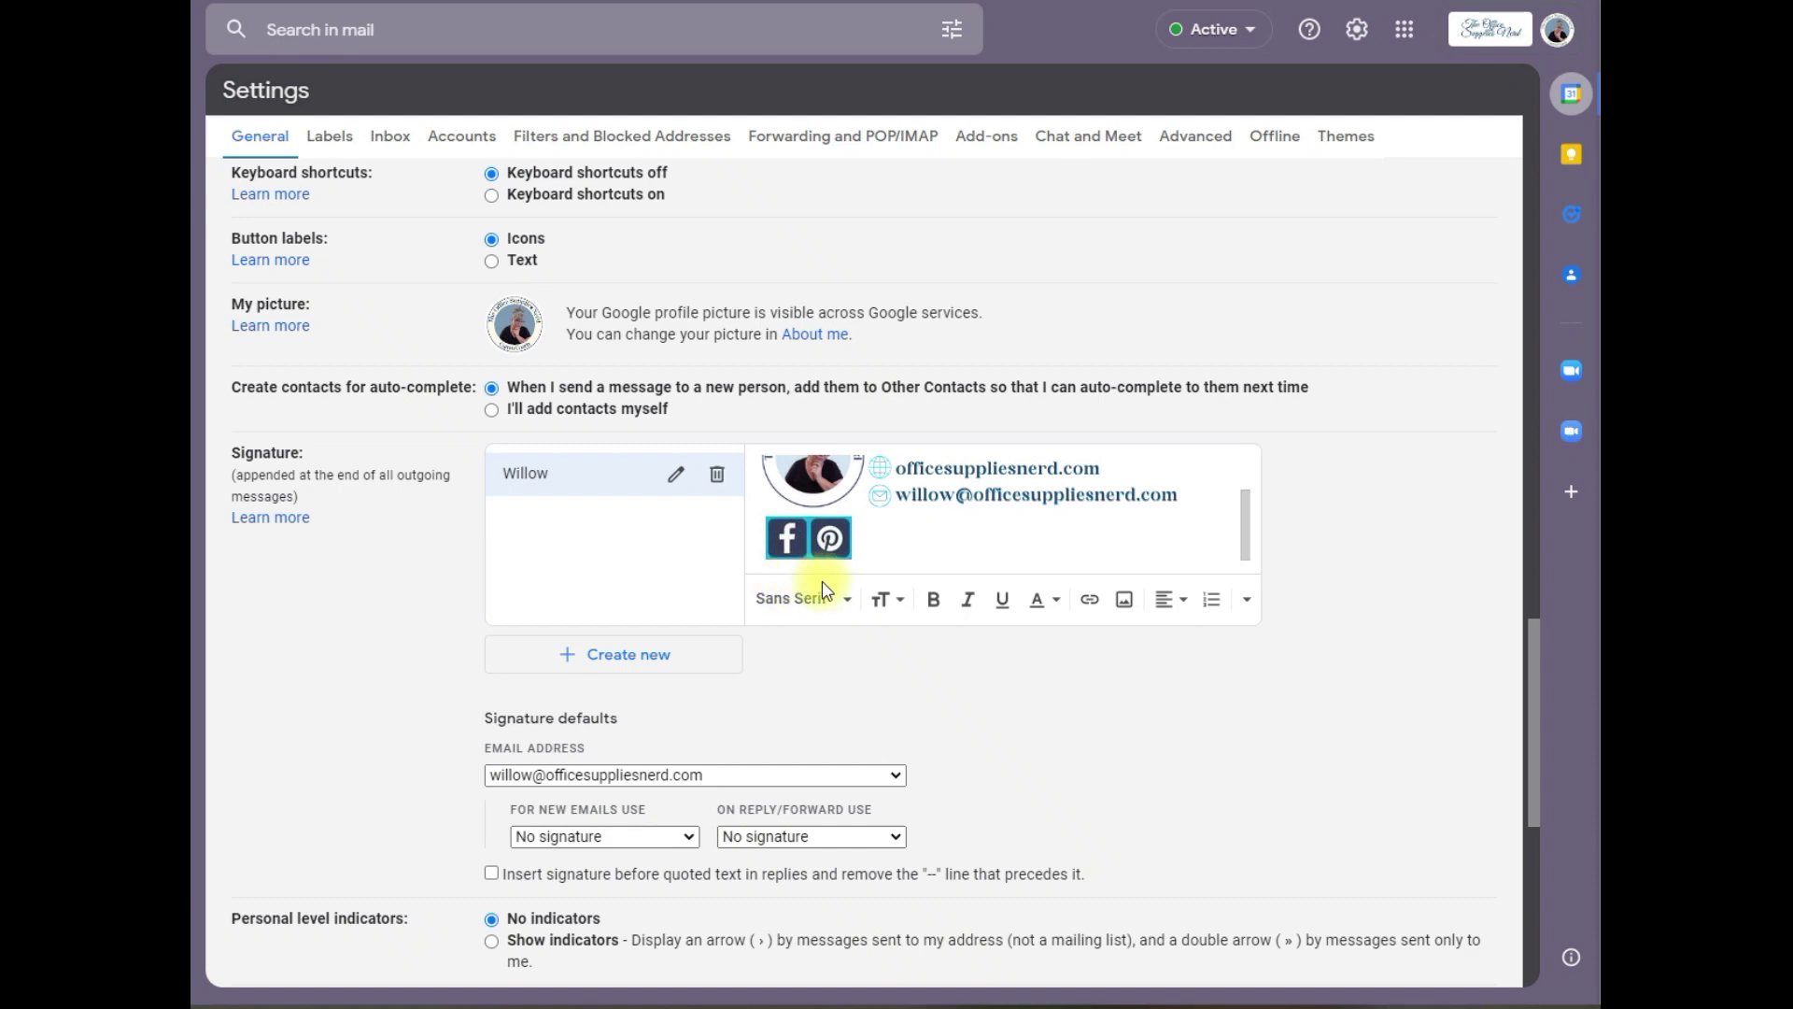
# Step: Upload the Instagram and YouTube icon images, then select the Pinterest icon
pyautogui.click(1123, 599)
pyautogui.click(662, 235)
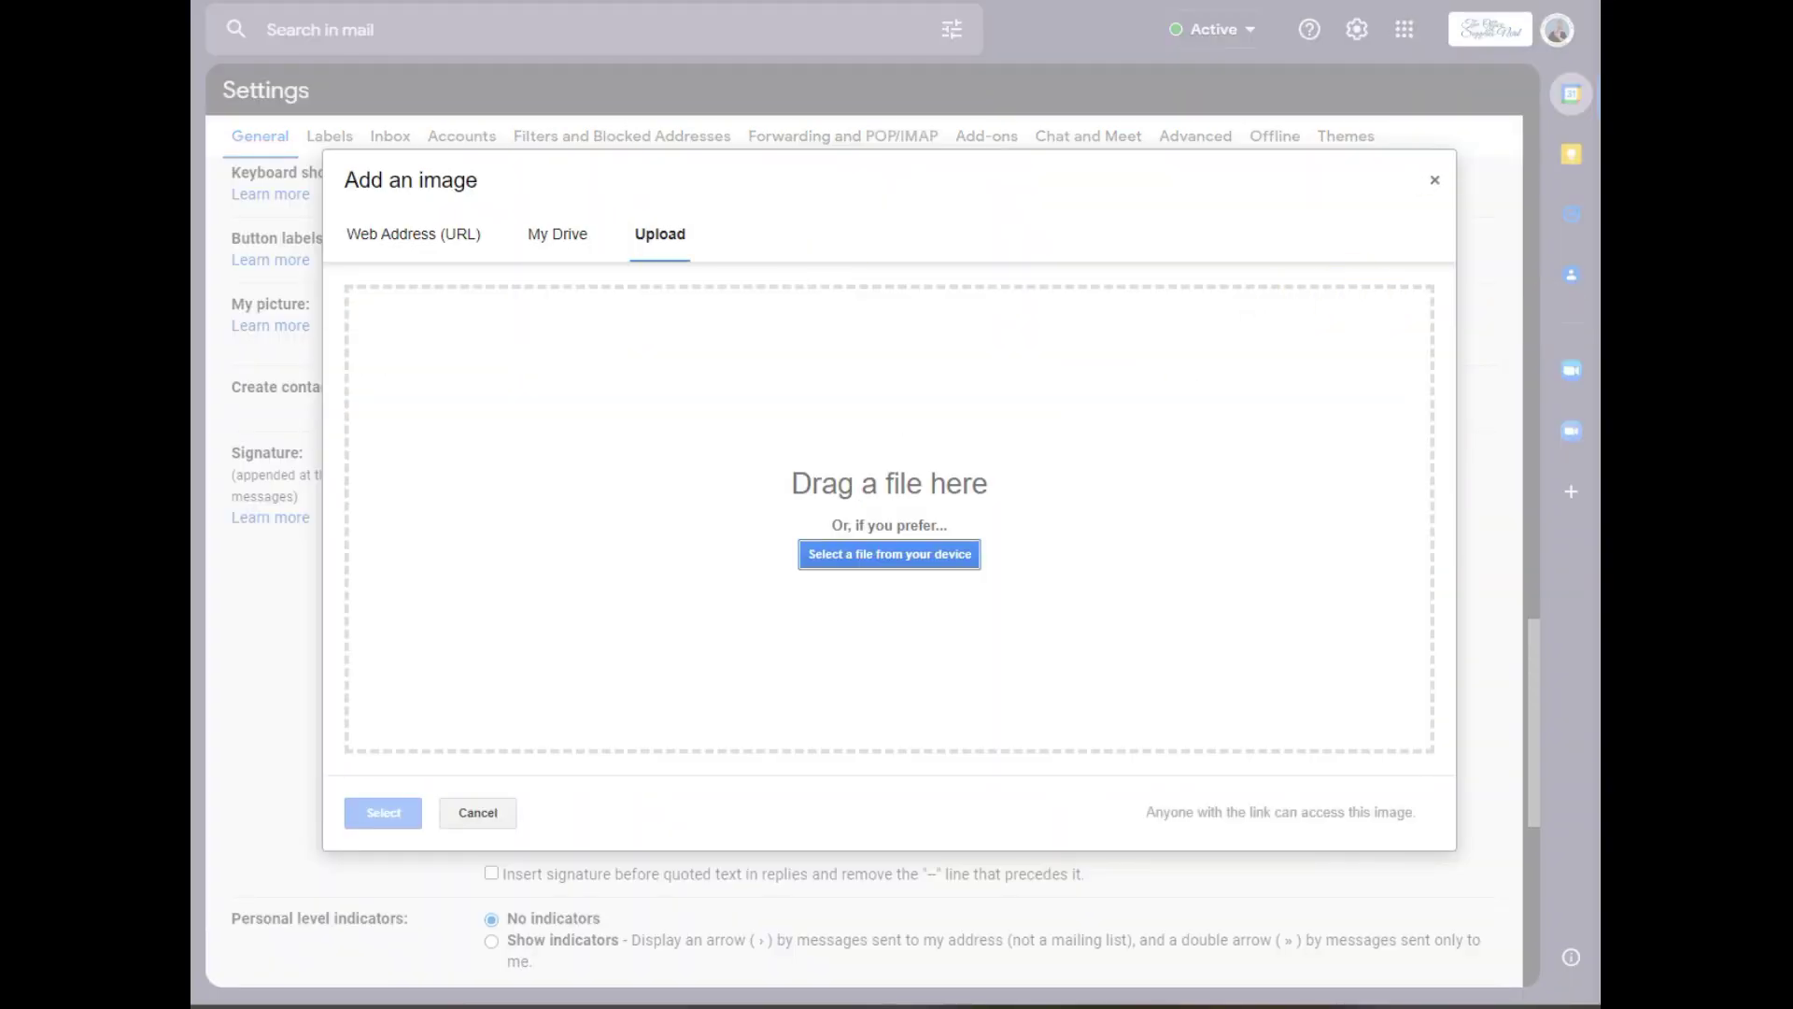
pyautogui.moveTo(1447, 565); pyautogui.dragTo(940, 576)
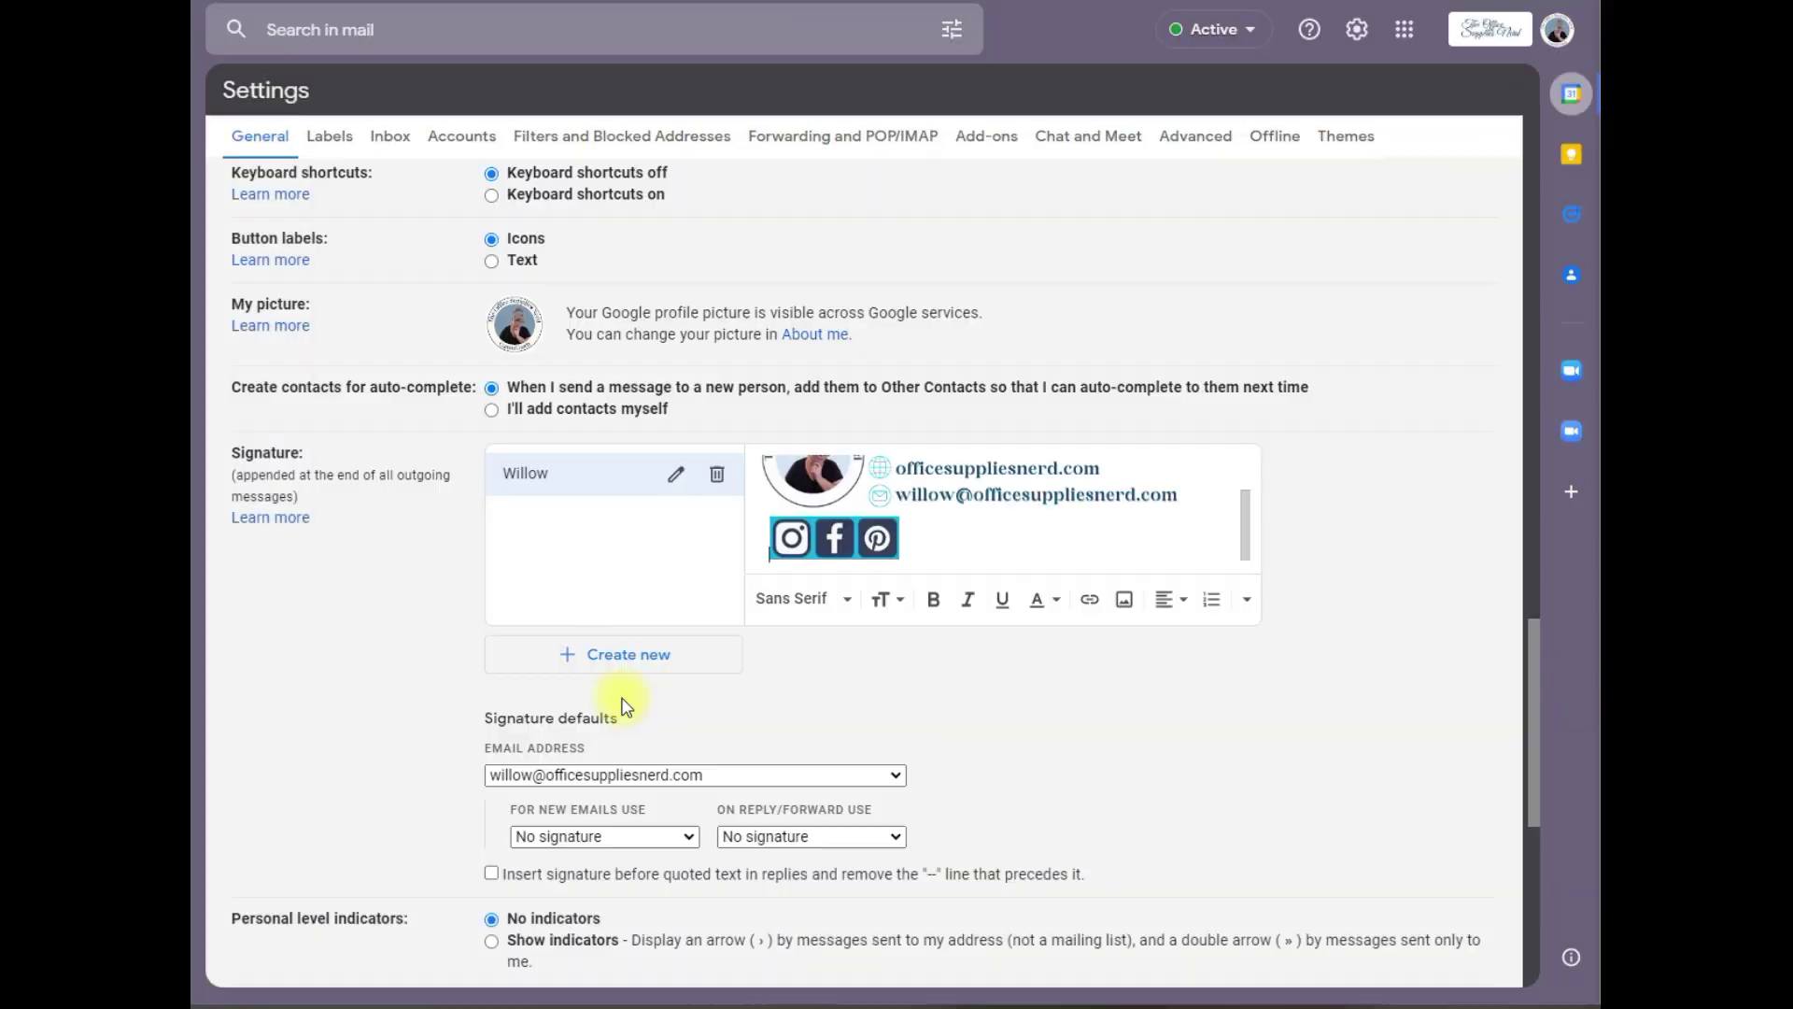
pyautogui.click(1123, 598)
pyautogui.click(661, 235)
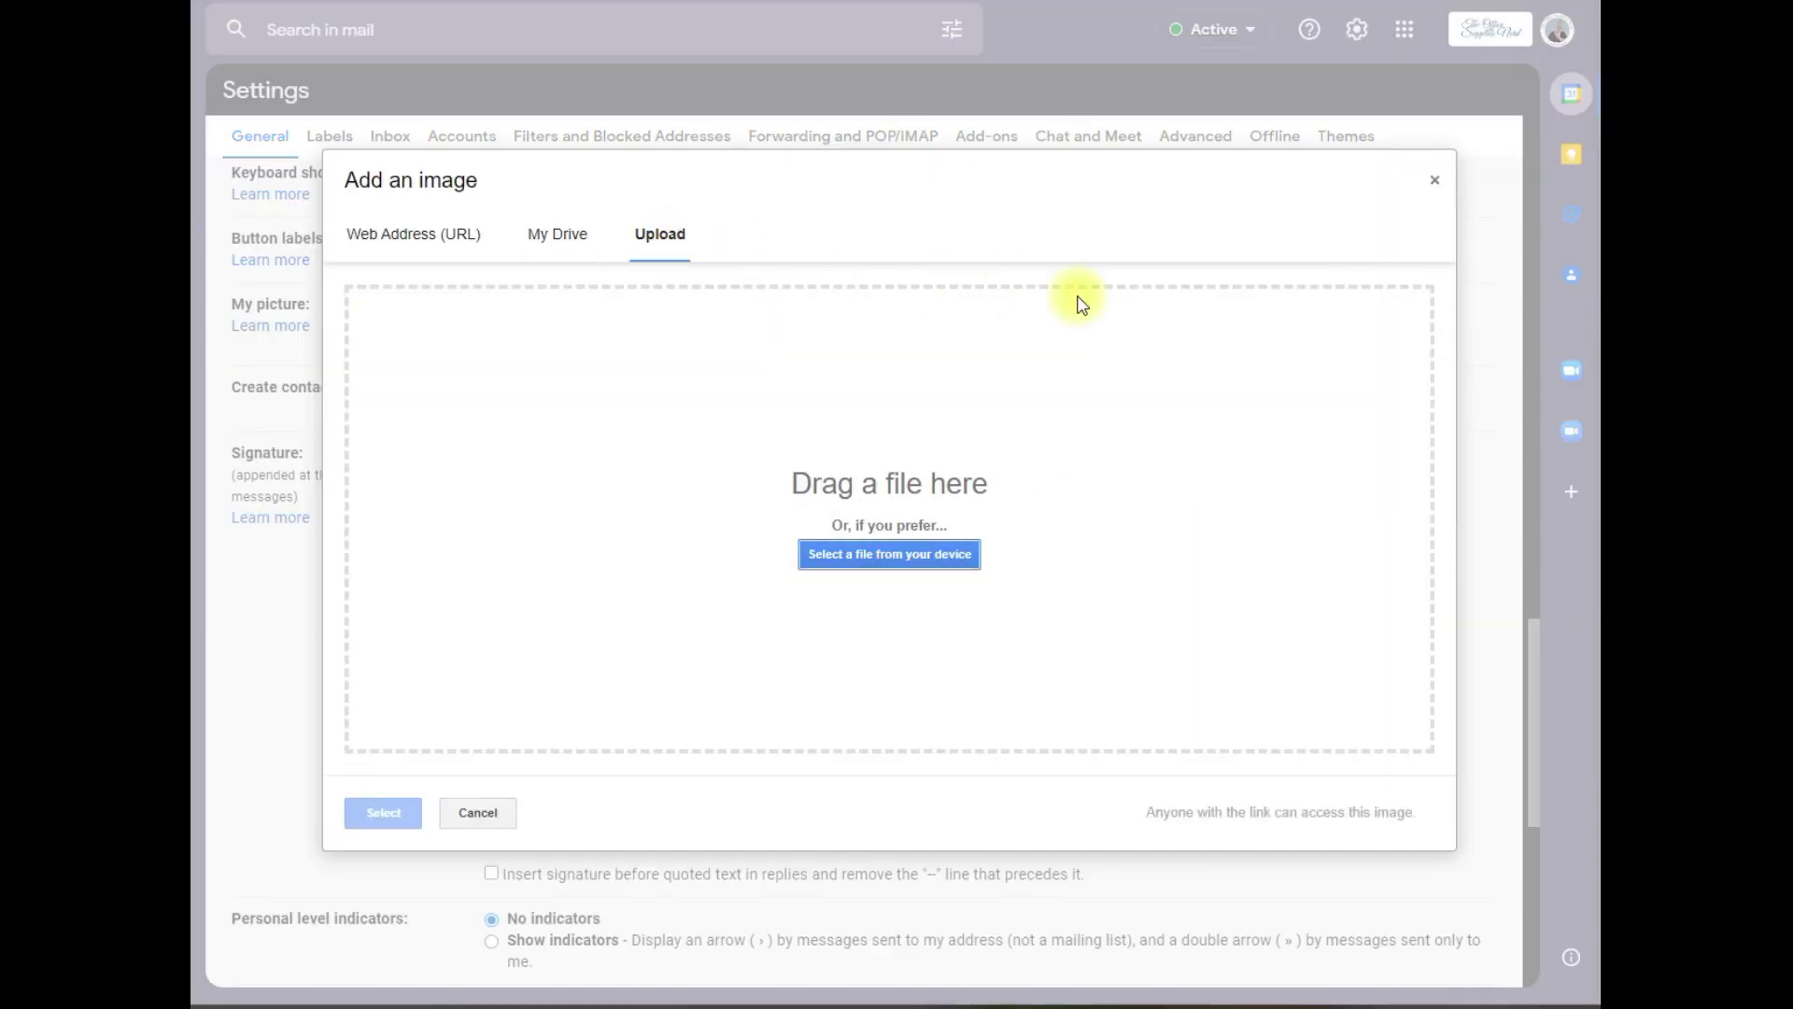
pyautogui.moveTo(1457, 654); pyautogui.dragTo(920, 590)
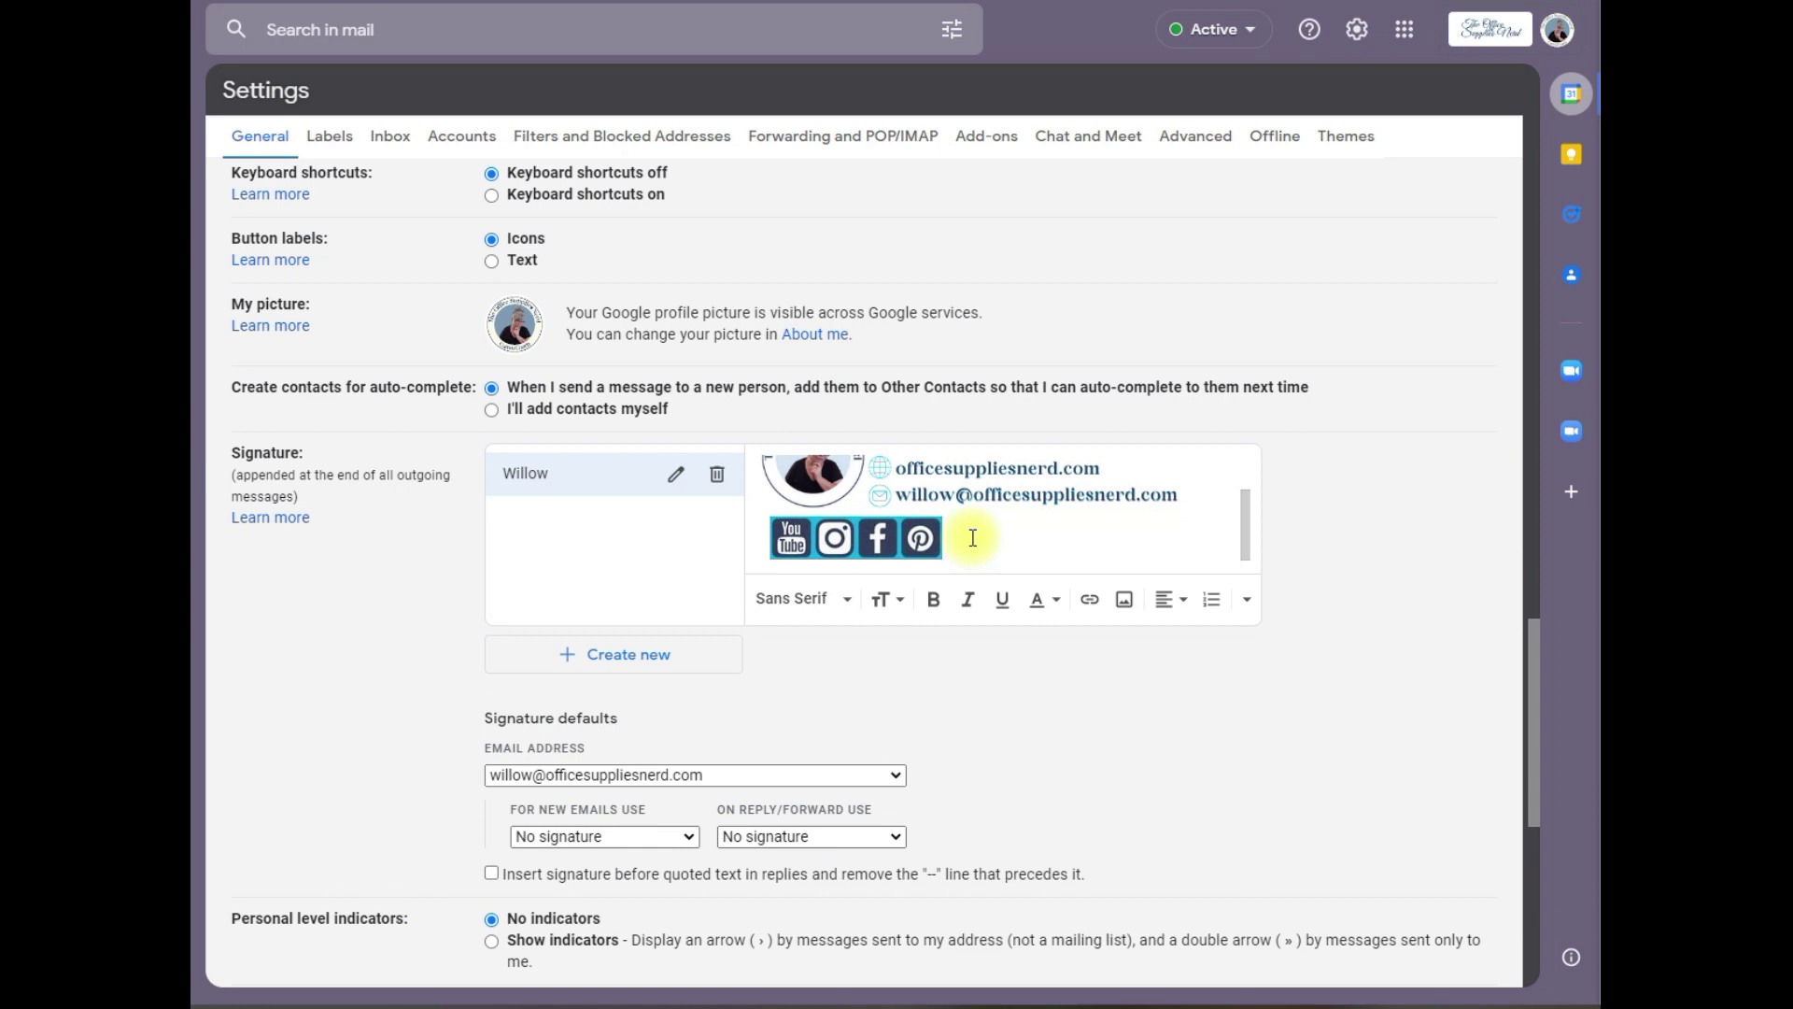
pyautogui.moveTo(901, 539); pyautogui.dragTo(922, 537)
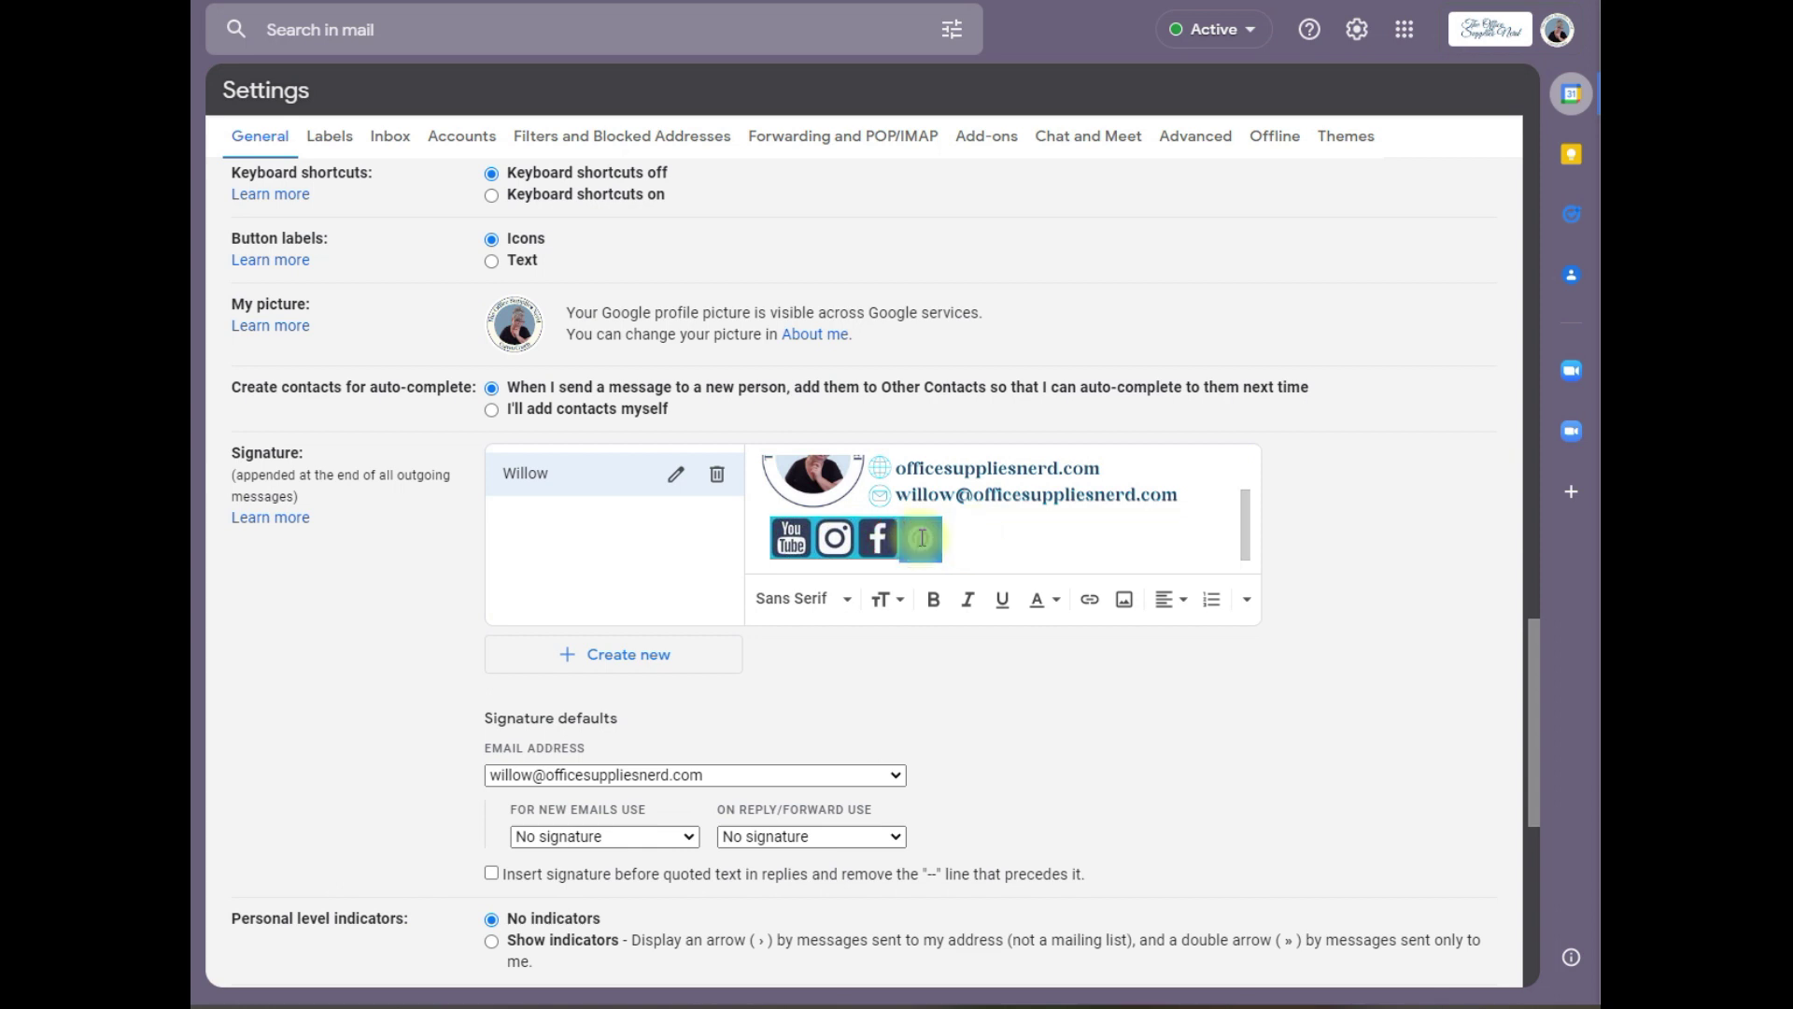
# Step: Link the selected Pinterest icon to its suggested social profile address
pyautogui.click(1090, 609)
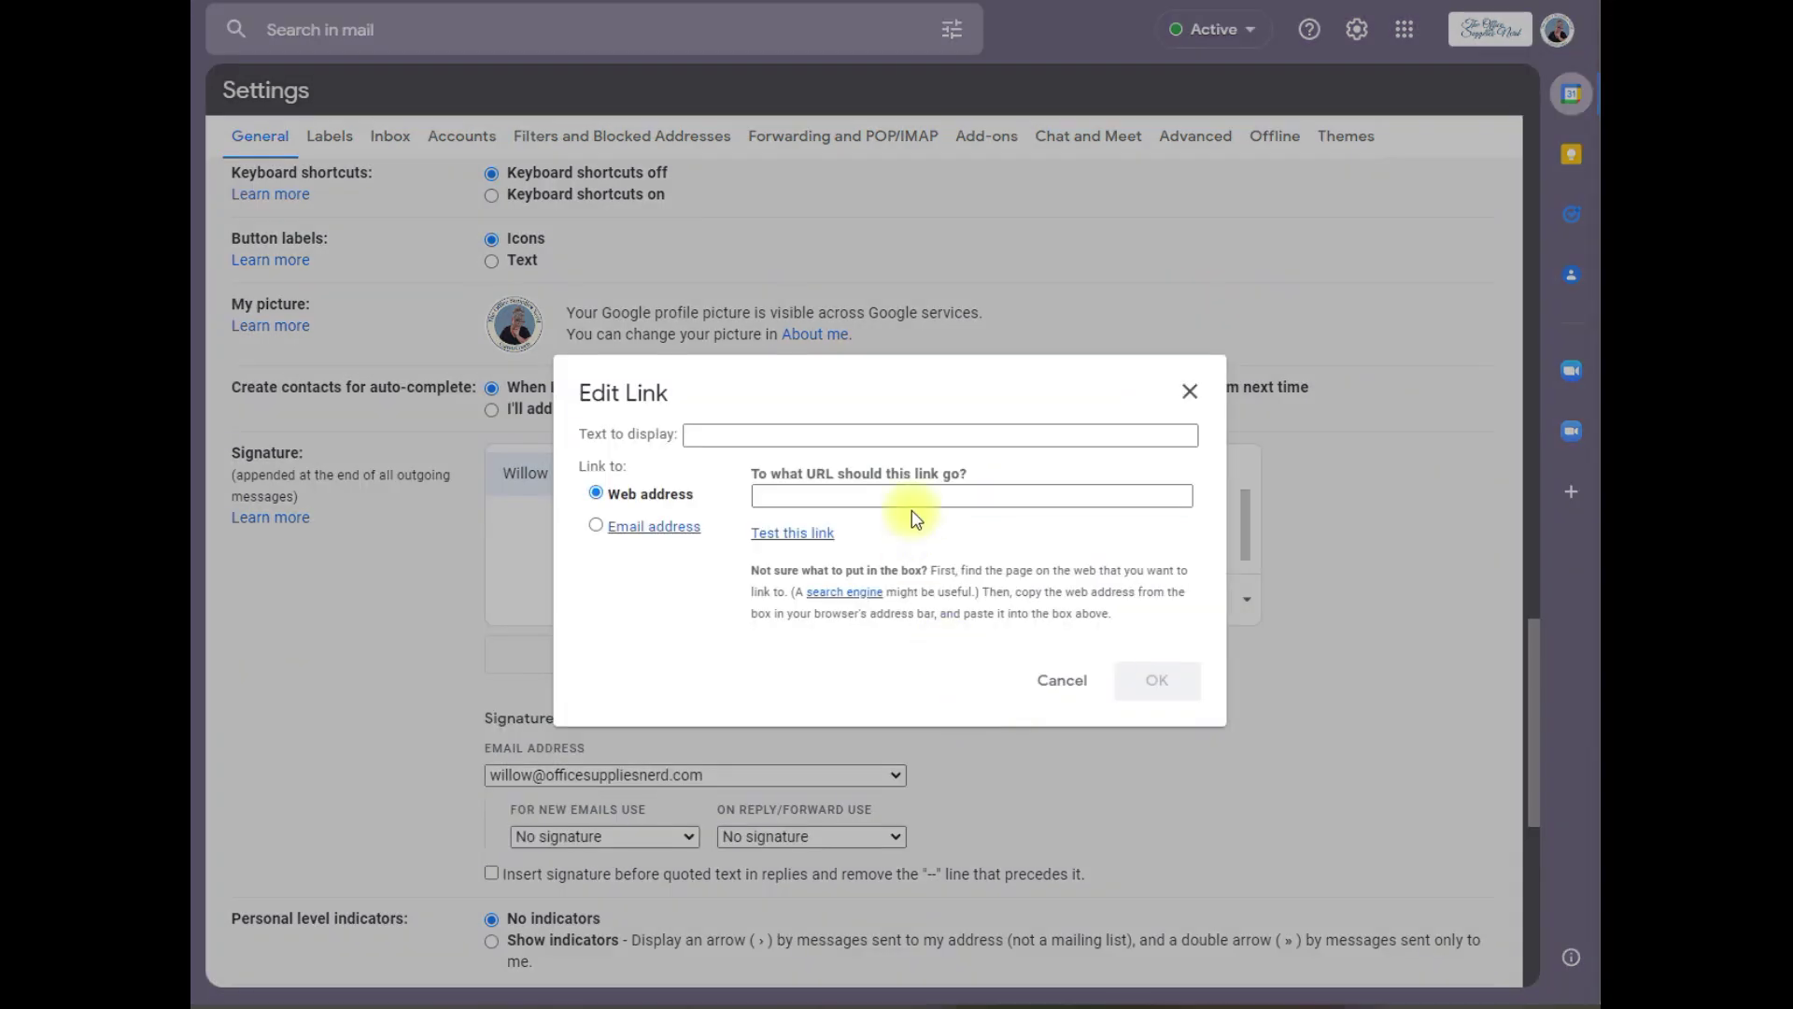
pyautogui.click(912, 492)
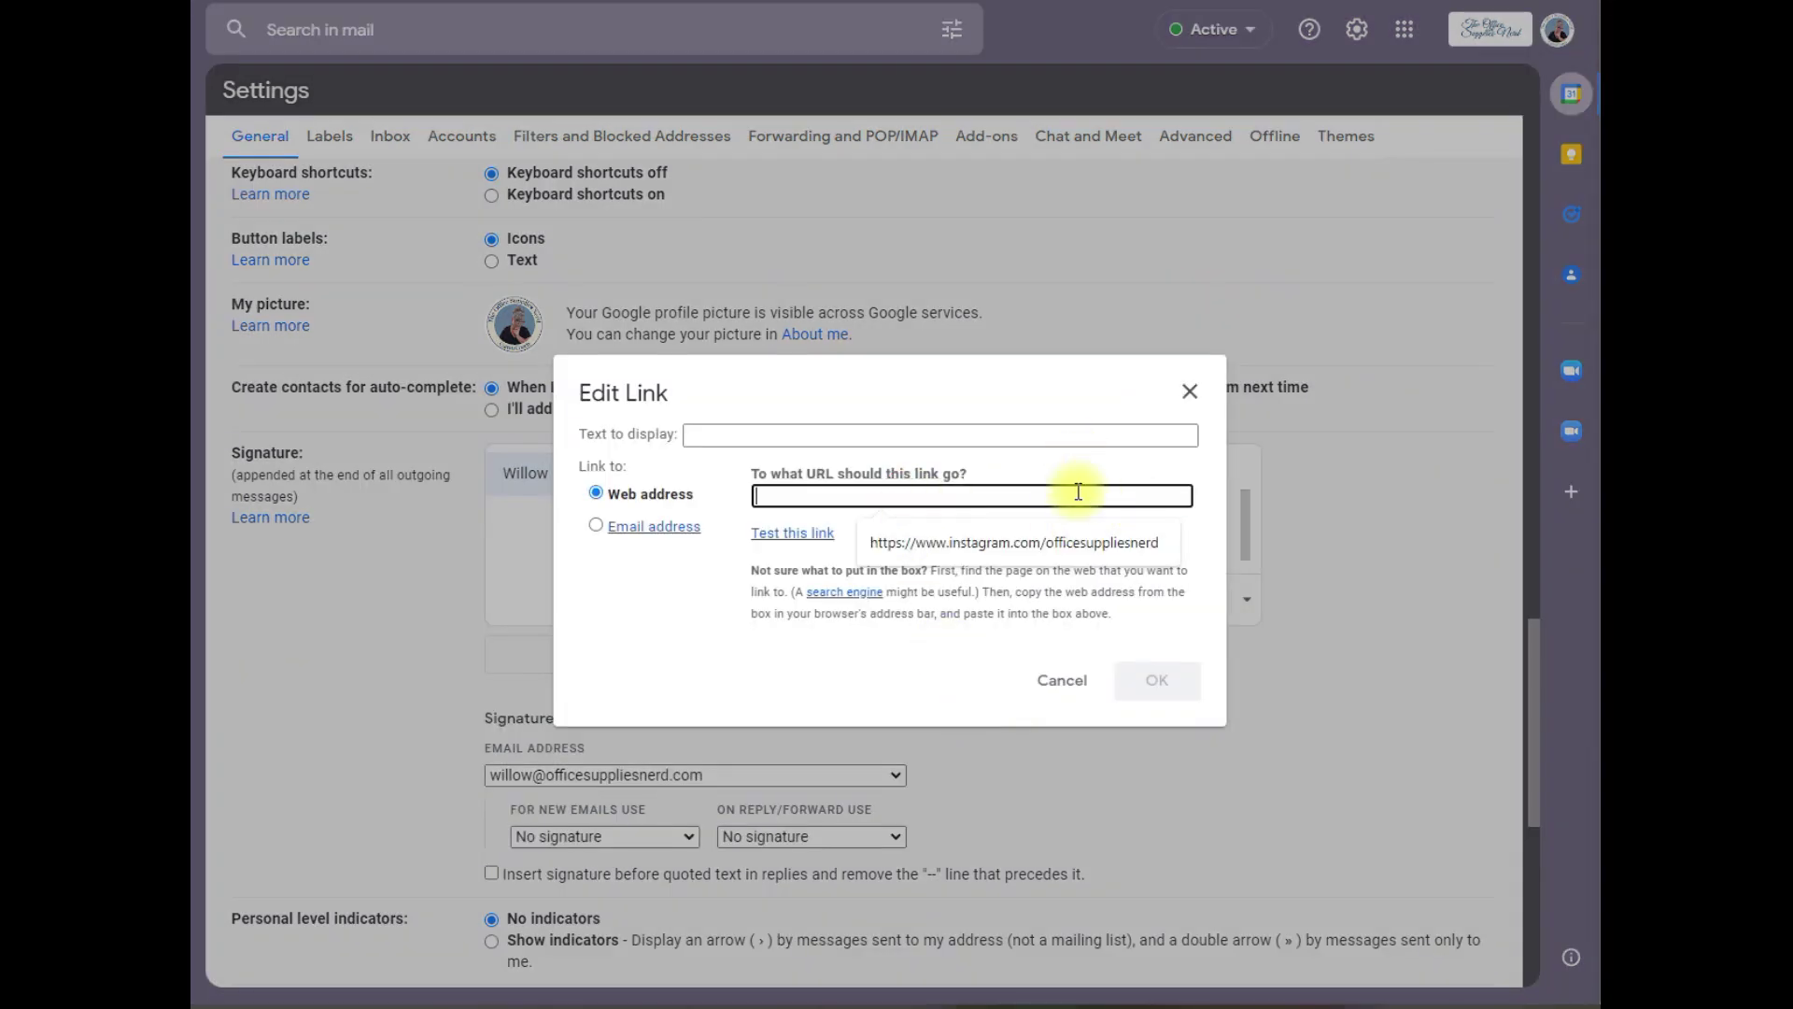
pyautogui.click(1078, 542)
pyautogui.click(1159, 679)
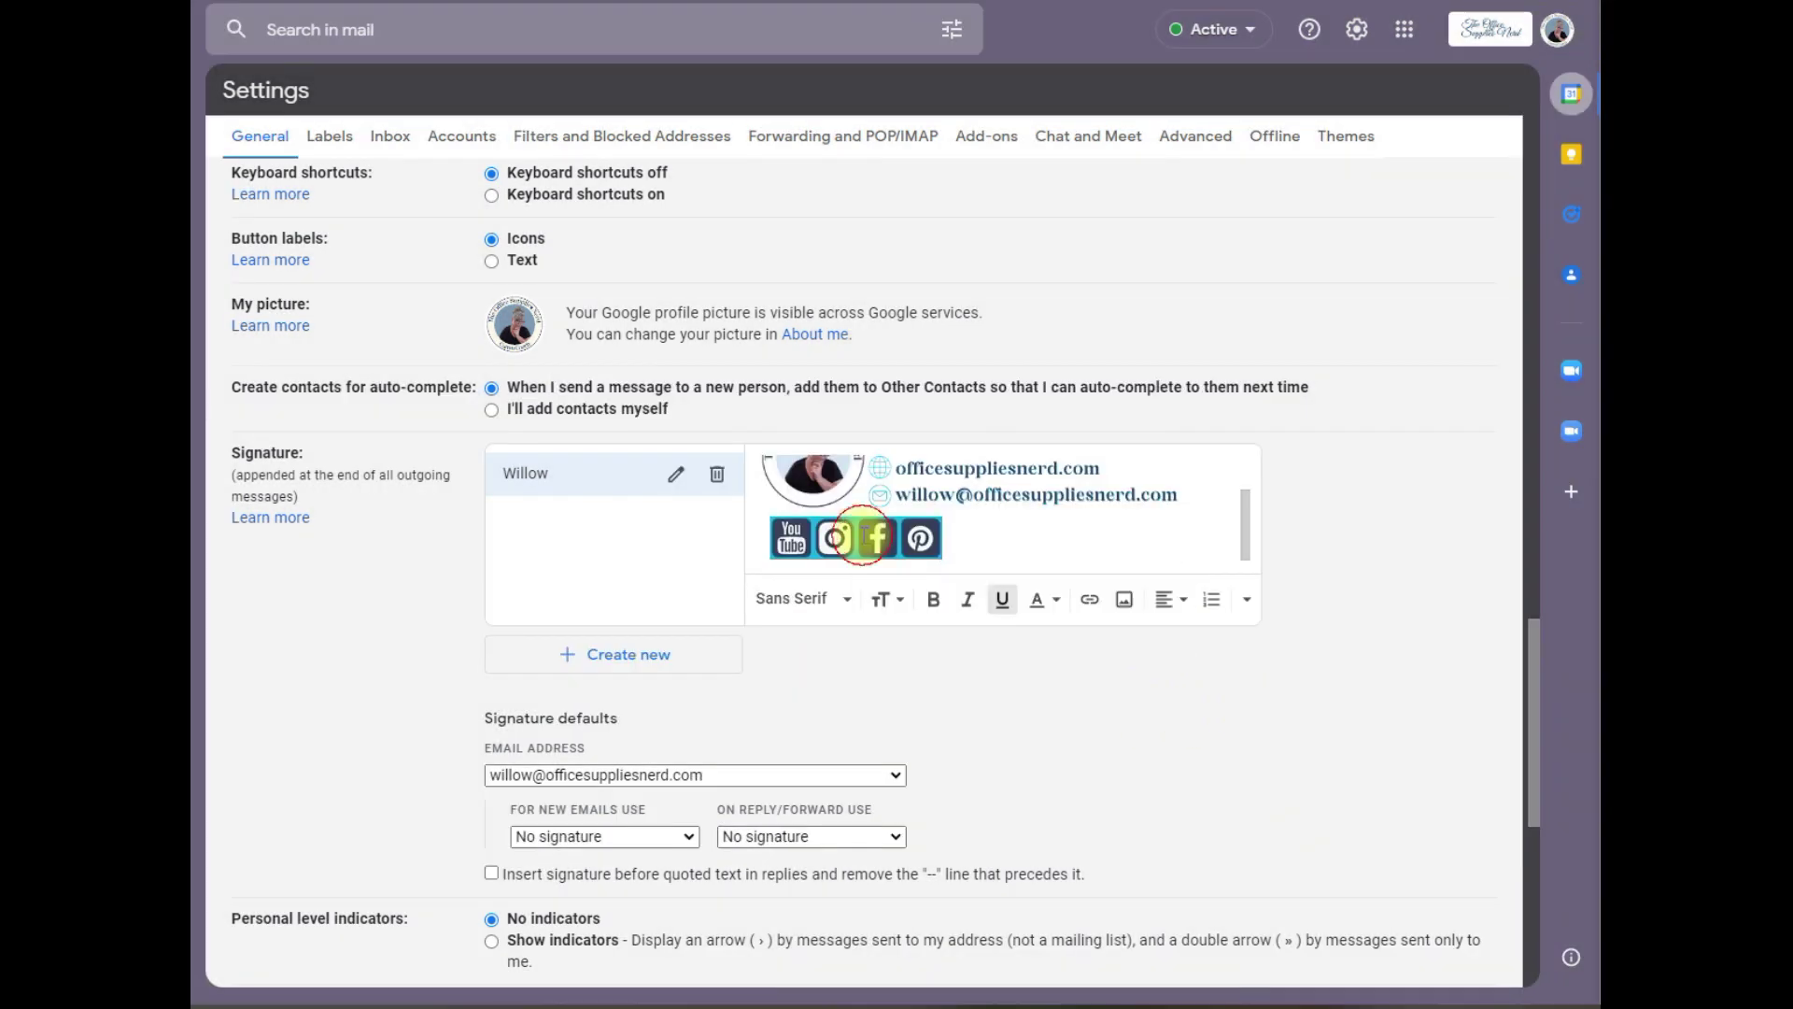
# Step: Paste the Facebook page address onto the Facebook icon and confirm the Instagram link
pyautogui.click(877, 538)
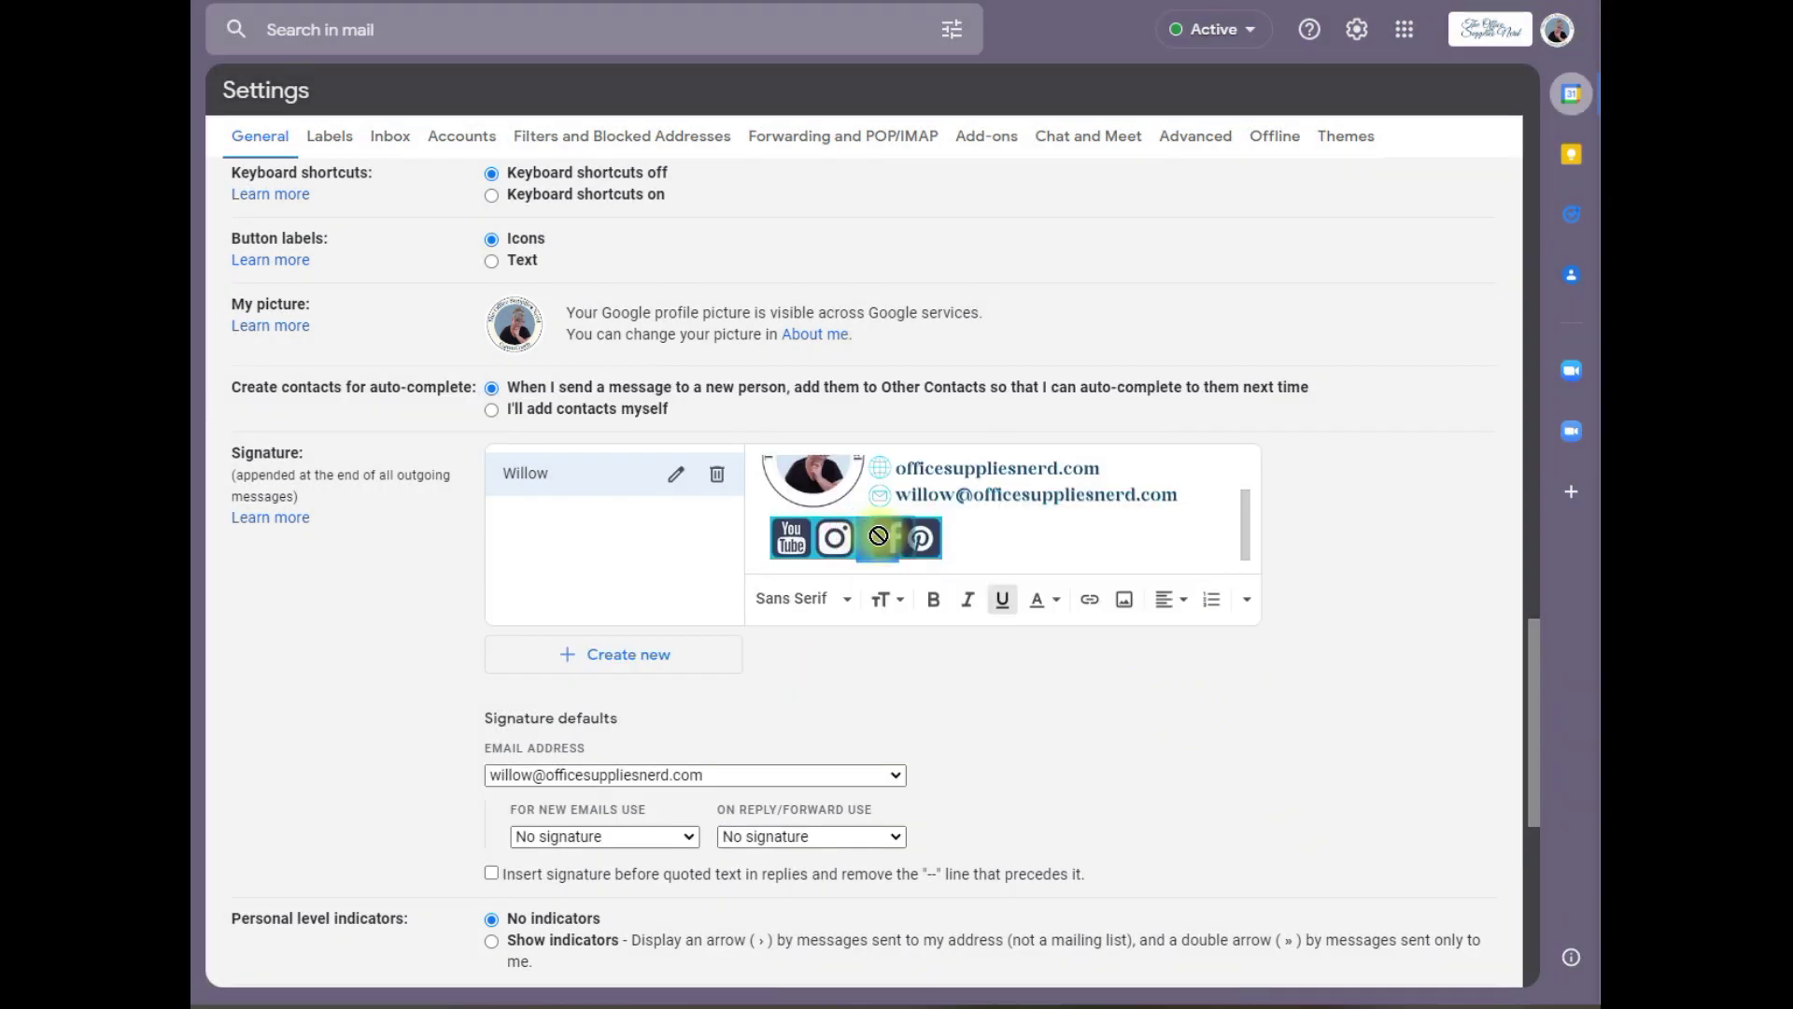
pyautogui.click(1089, 599)
pyautogui.click(893, 497)
pyautogui.write('https://www.facebook.com/OfficeSuppliesNerd')
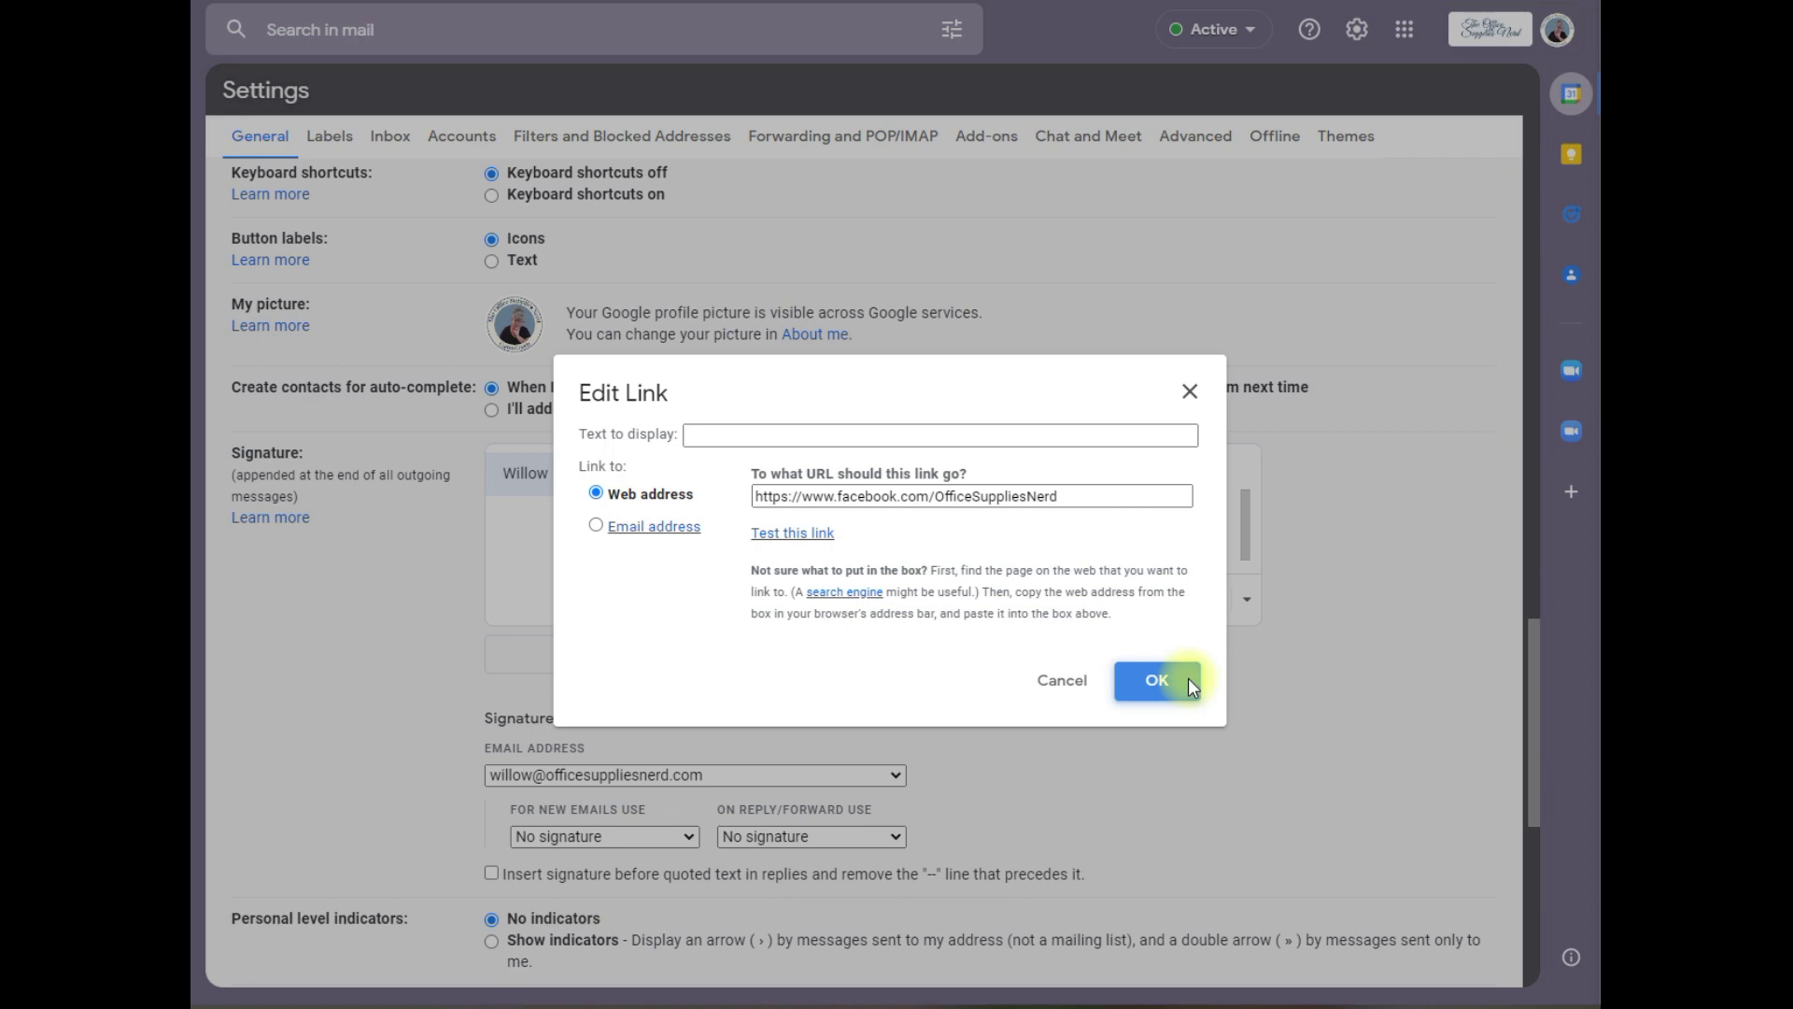
pyautogui.click(1156, 681)
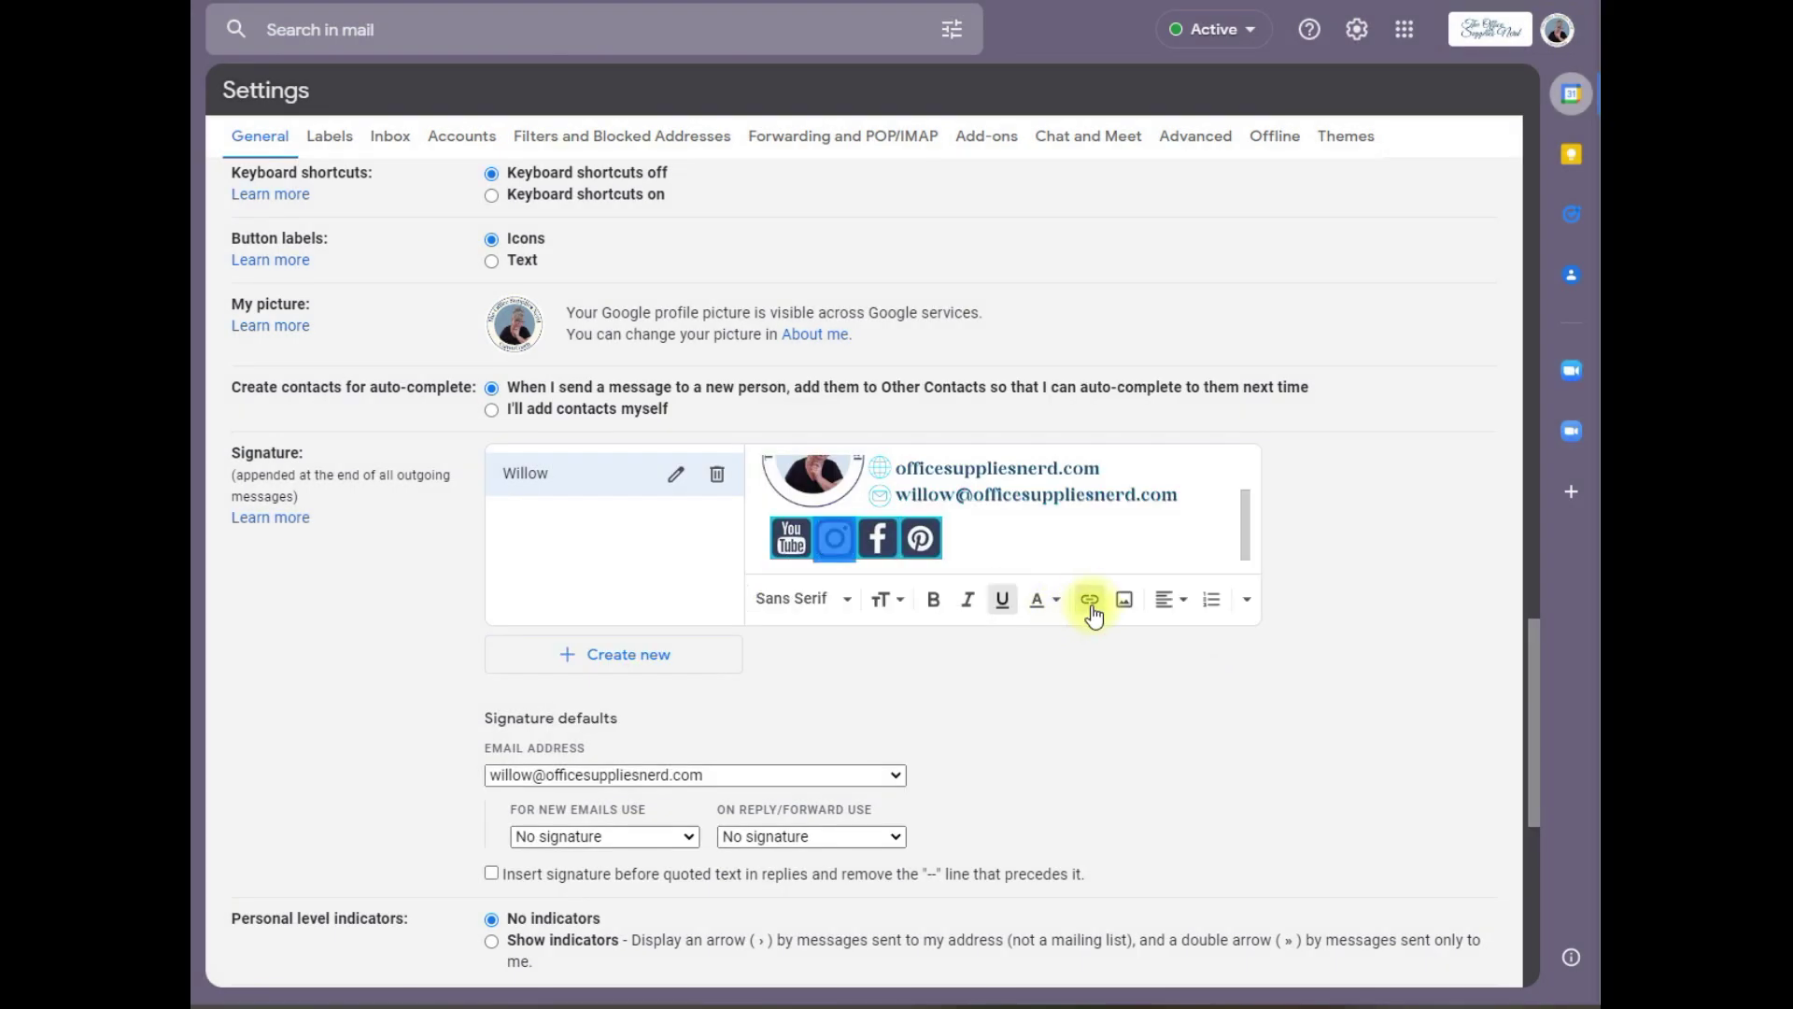
pyautogui.click(1089, 599)
pyautogui.click(1182, 687)
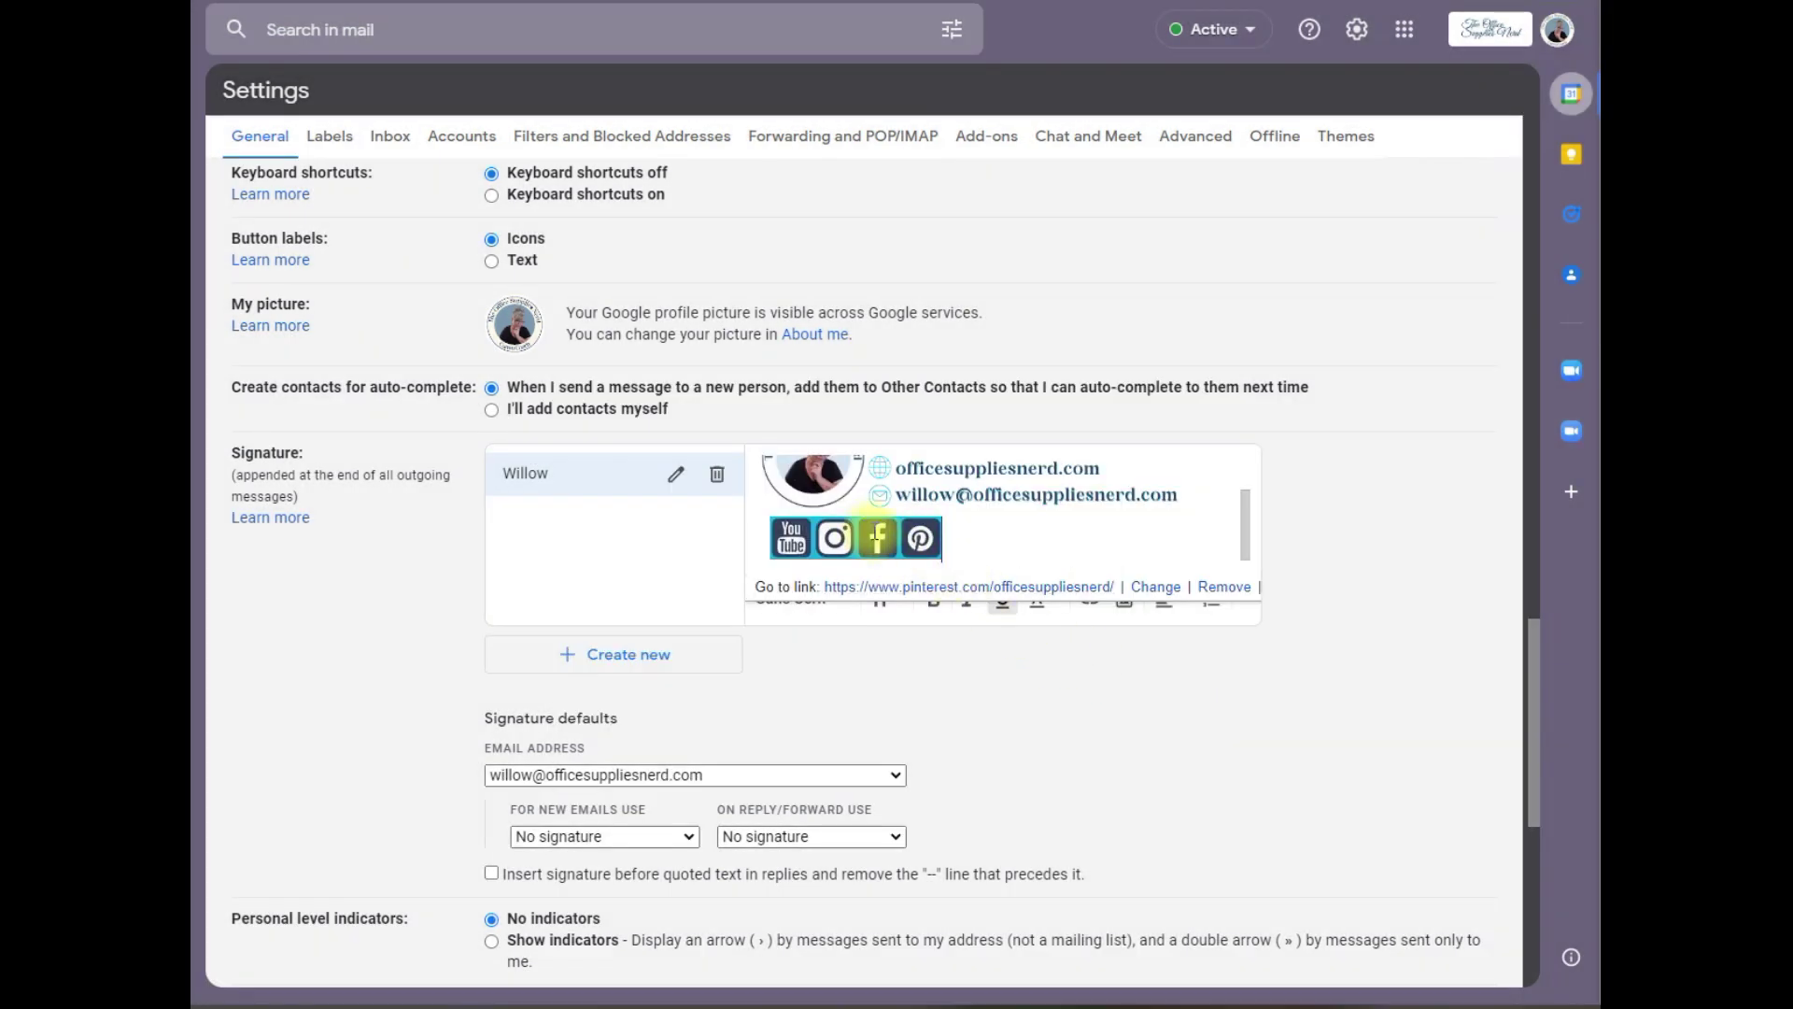
# Step: Check the Facebook and YouTube icons' link targets, then dismiss the link preview
pyautogui.click(878, 535)
pyautogui.click(834, 537)
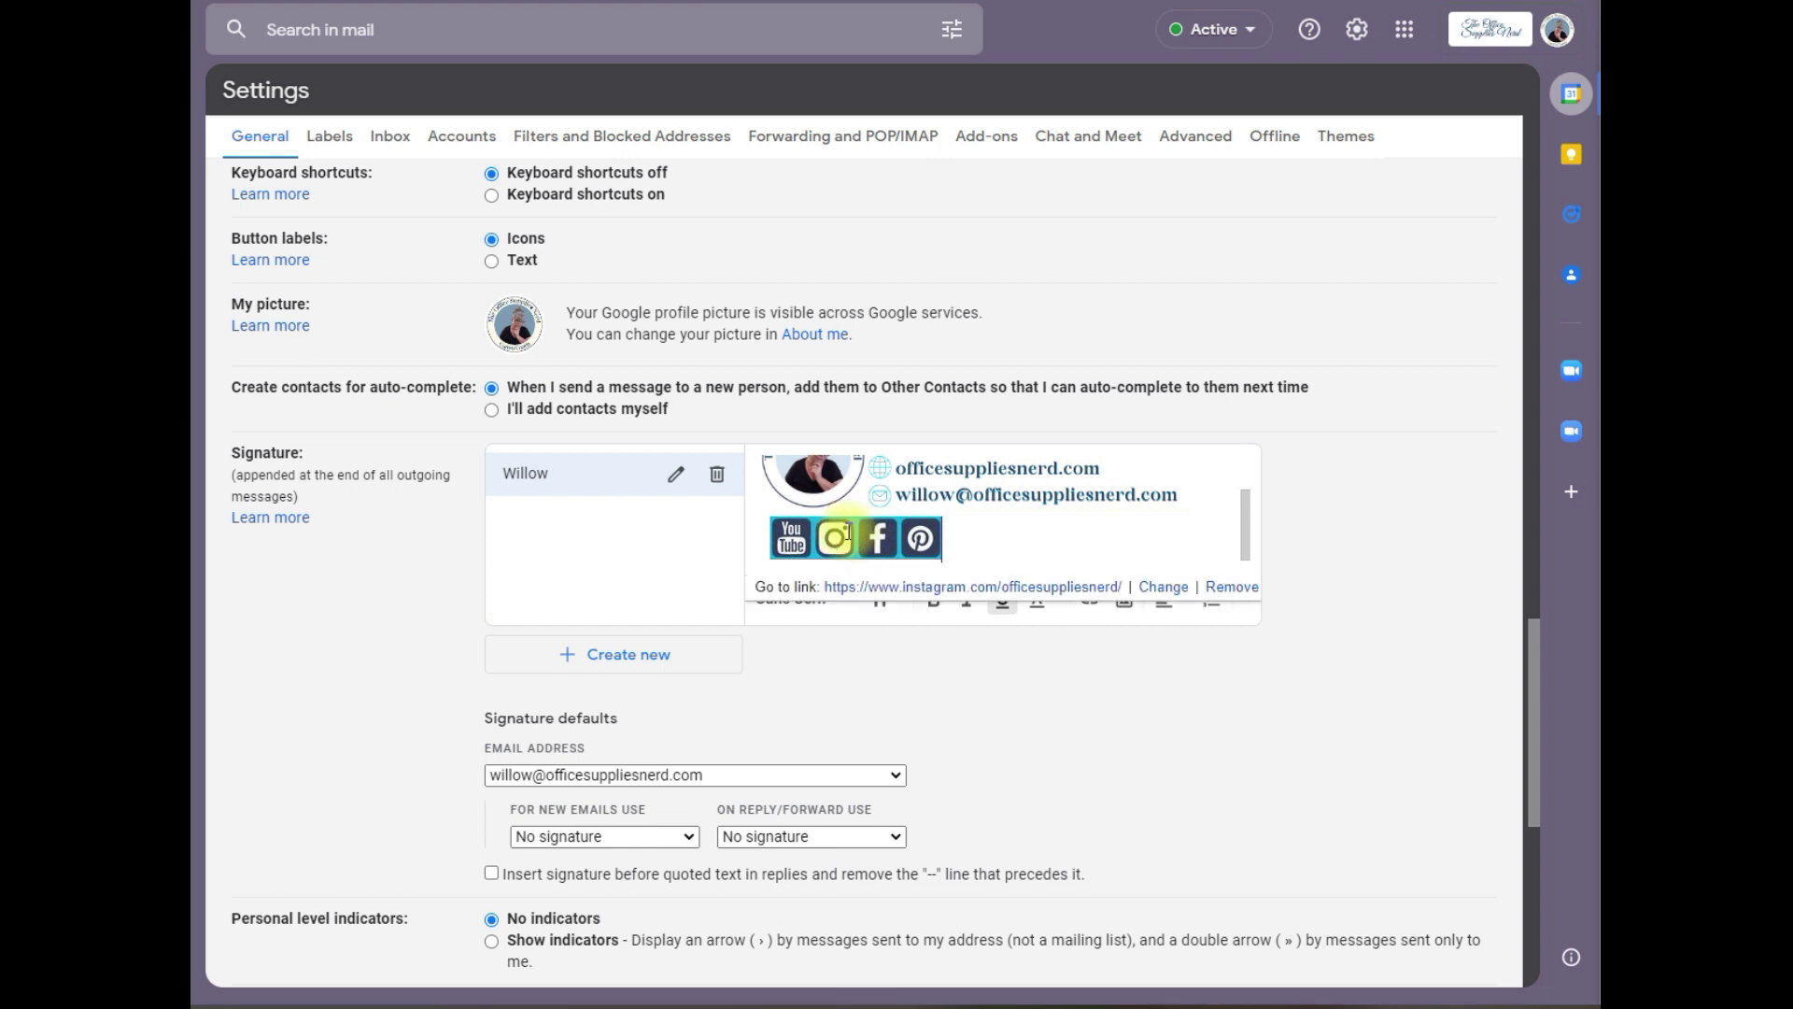
pyautogui.click(791, 536)
pyautogui.click(1281, 740)
pyautogui.scroll(-7, 1280, 736)
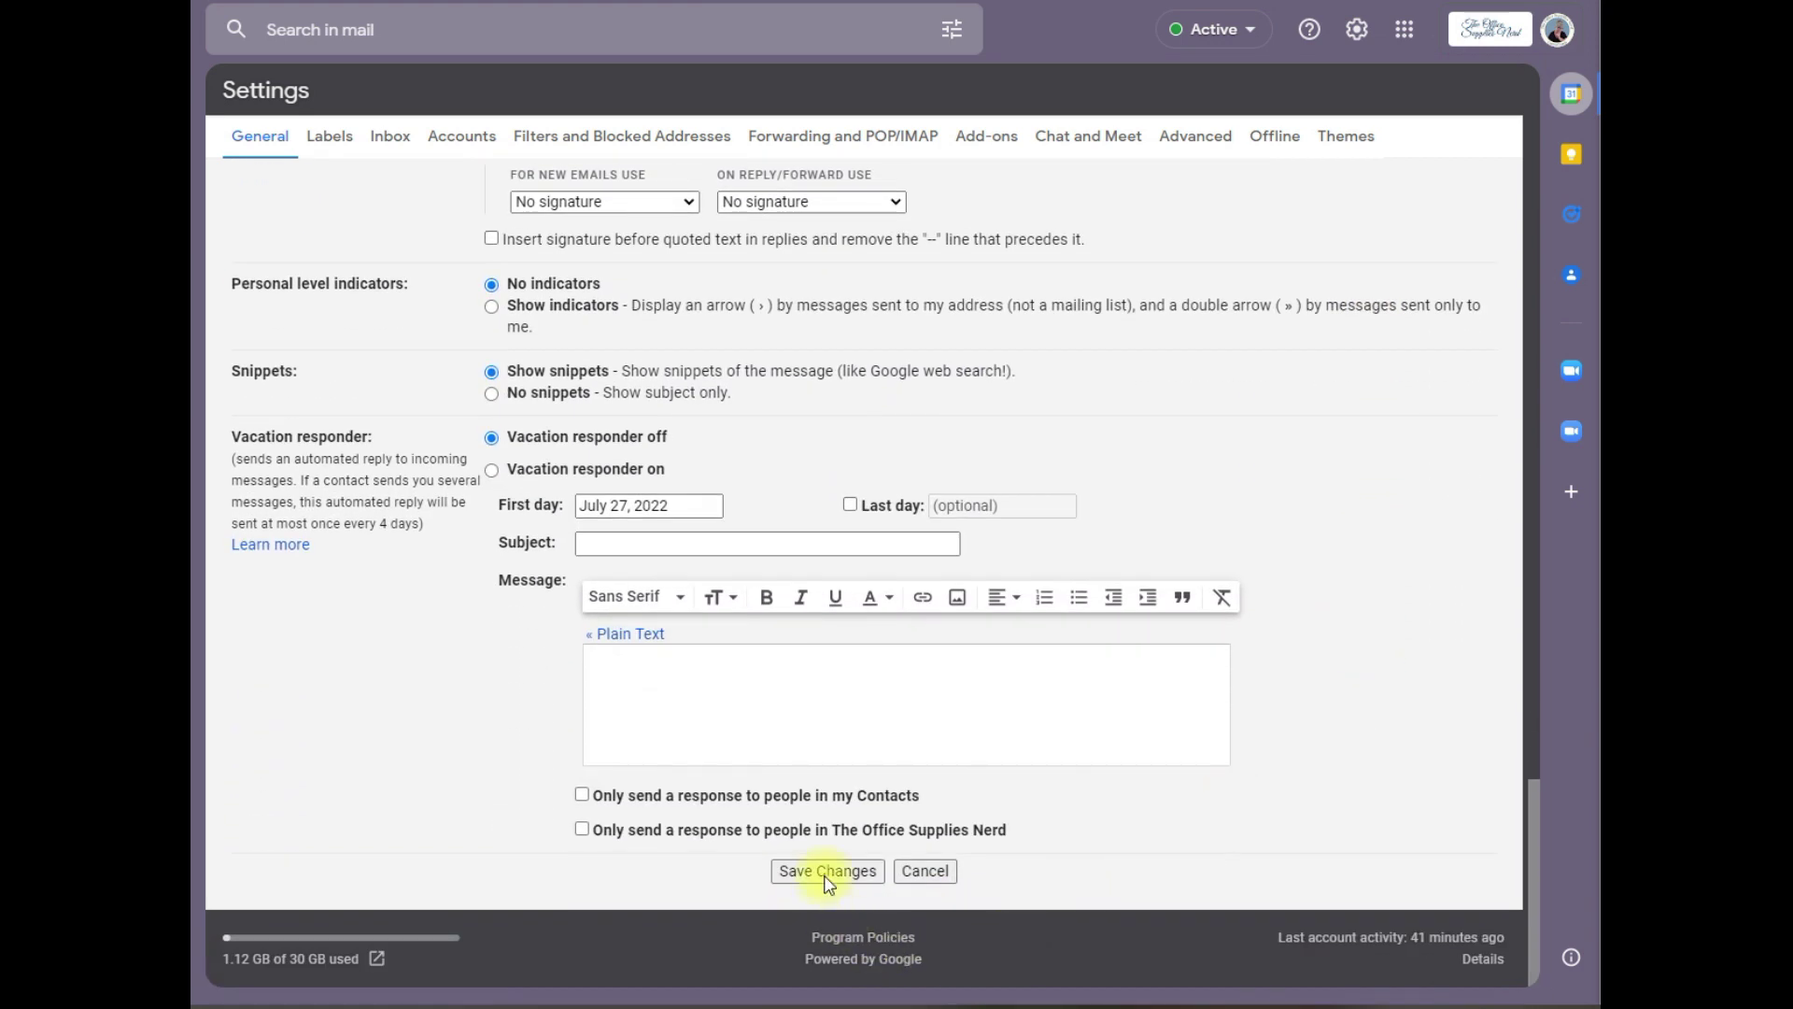
# Step: Save the signature and return to Gmail's full settings page
pyautogui.click(826, 874)
pyautogui.click(1356, 29)
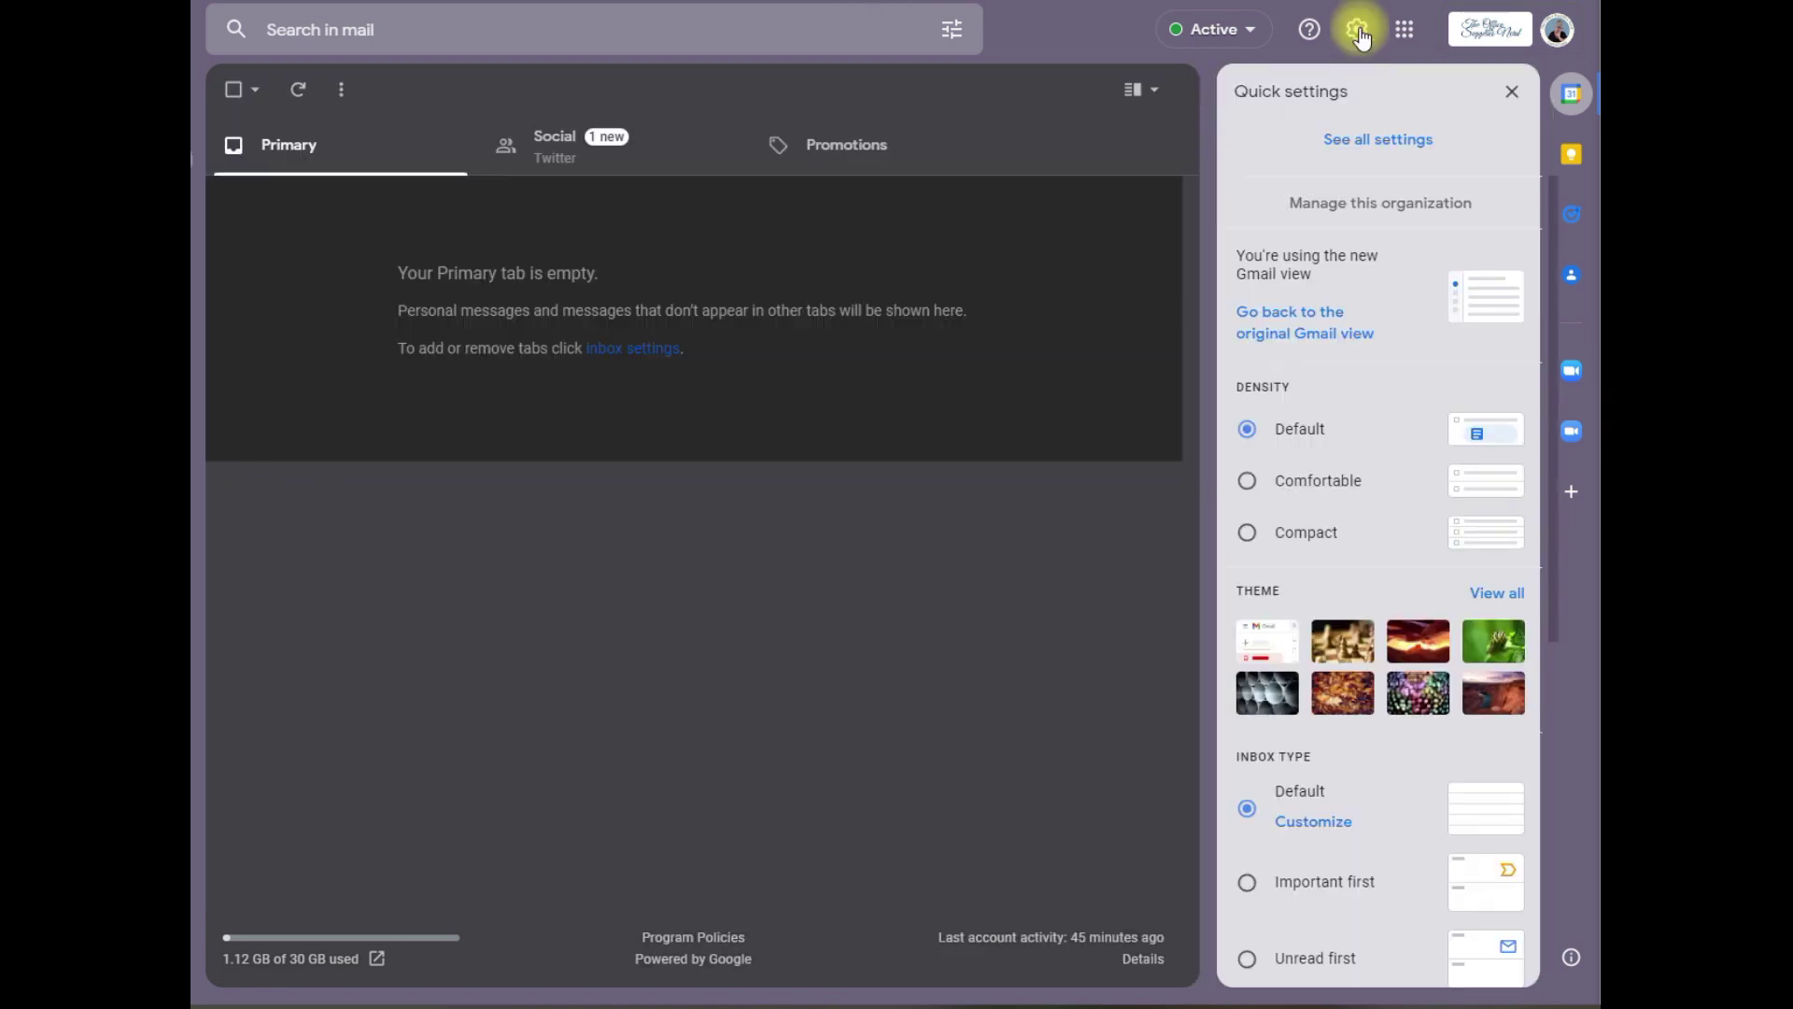
pyautogui.click(1376, 157)
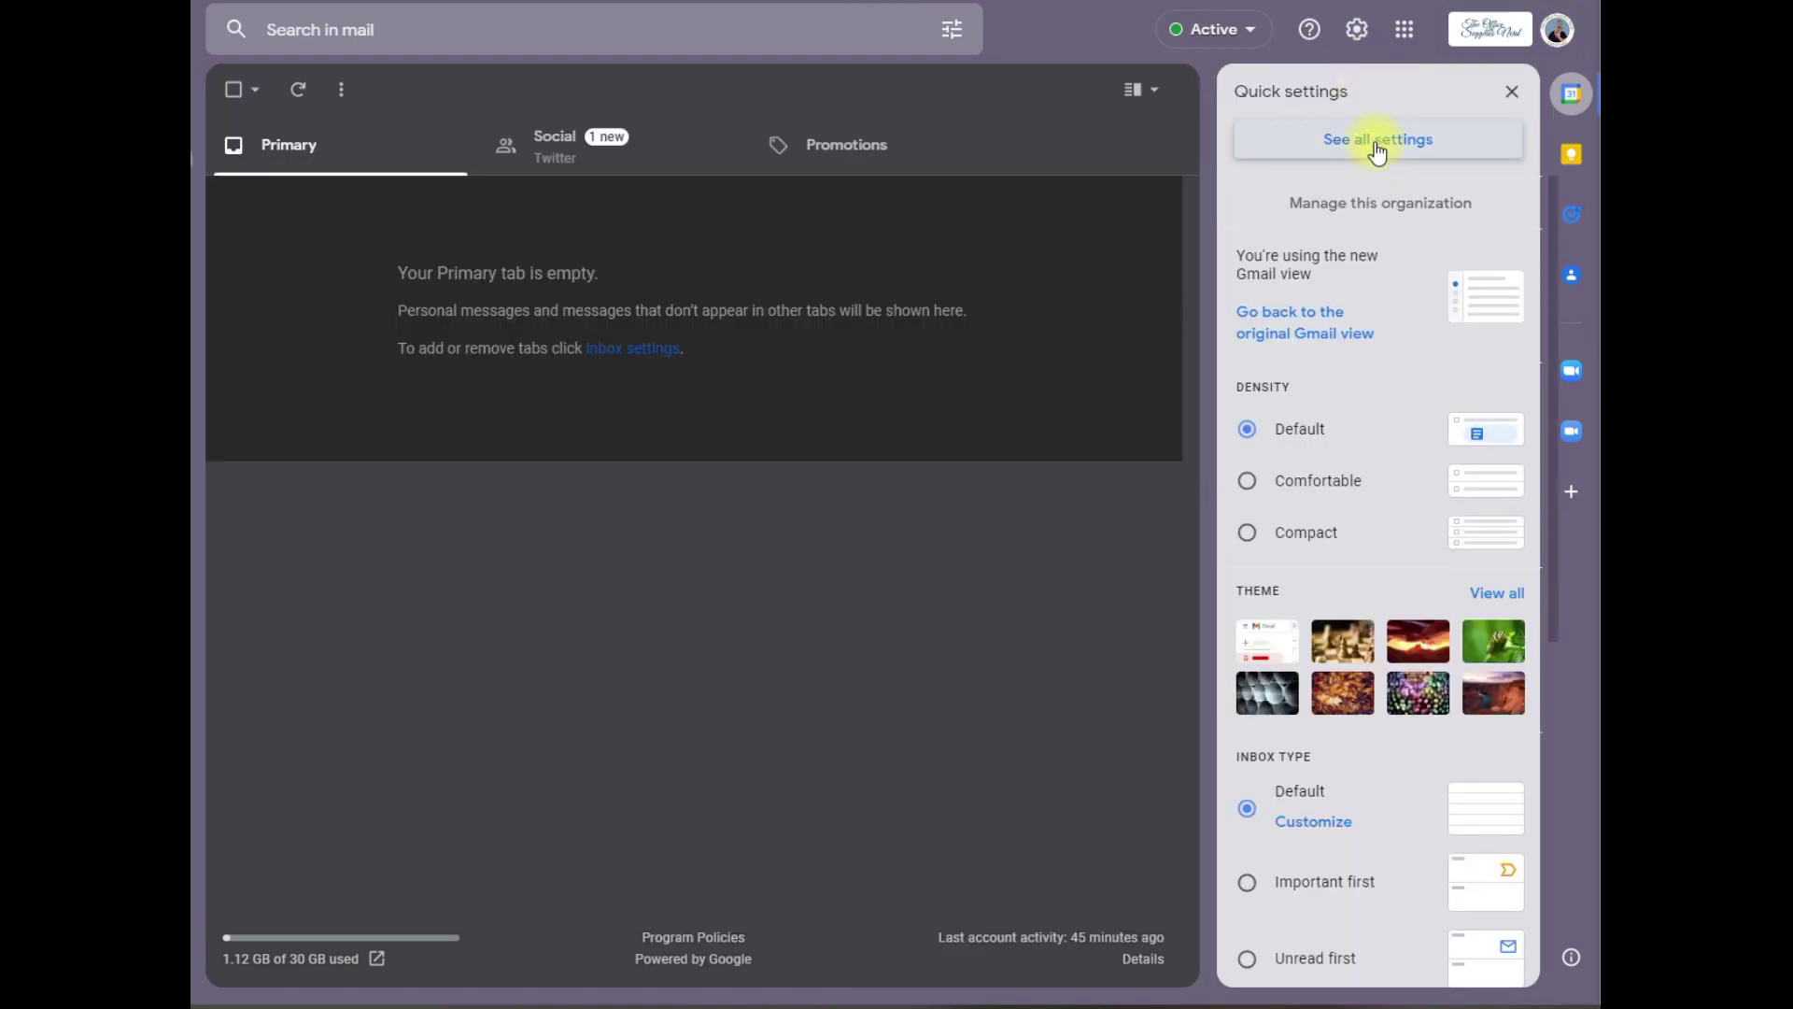
pyautogui.scroll(-20, 1149, 629)
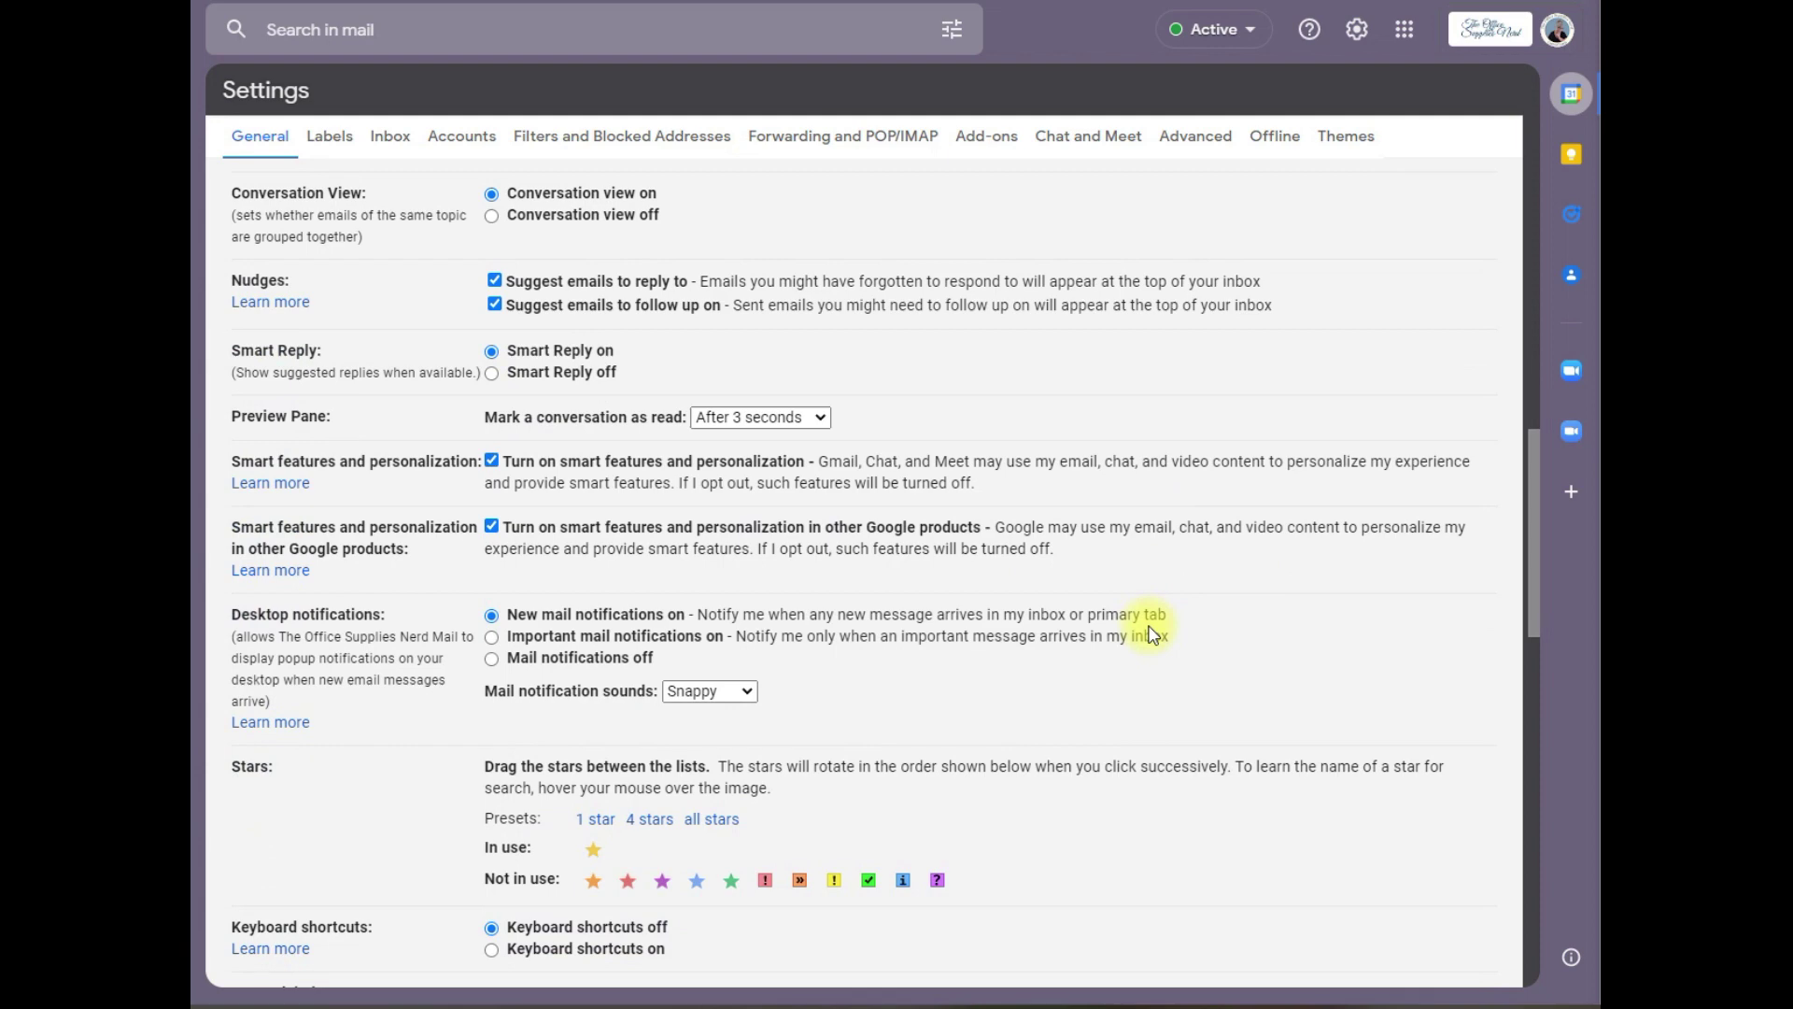
pyautogui.moveTo(1250, 418); pyautogui.dragTo(1251, 440)
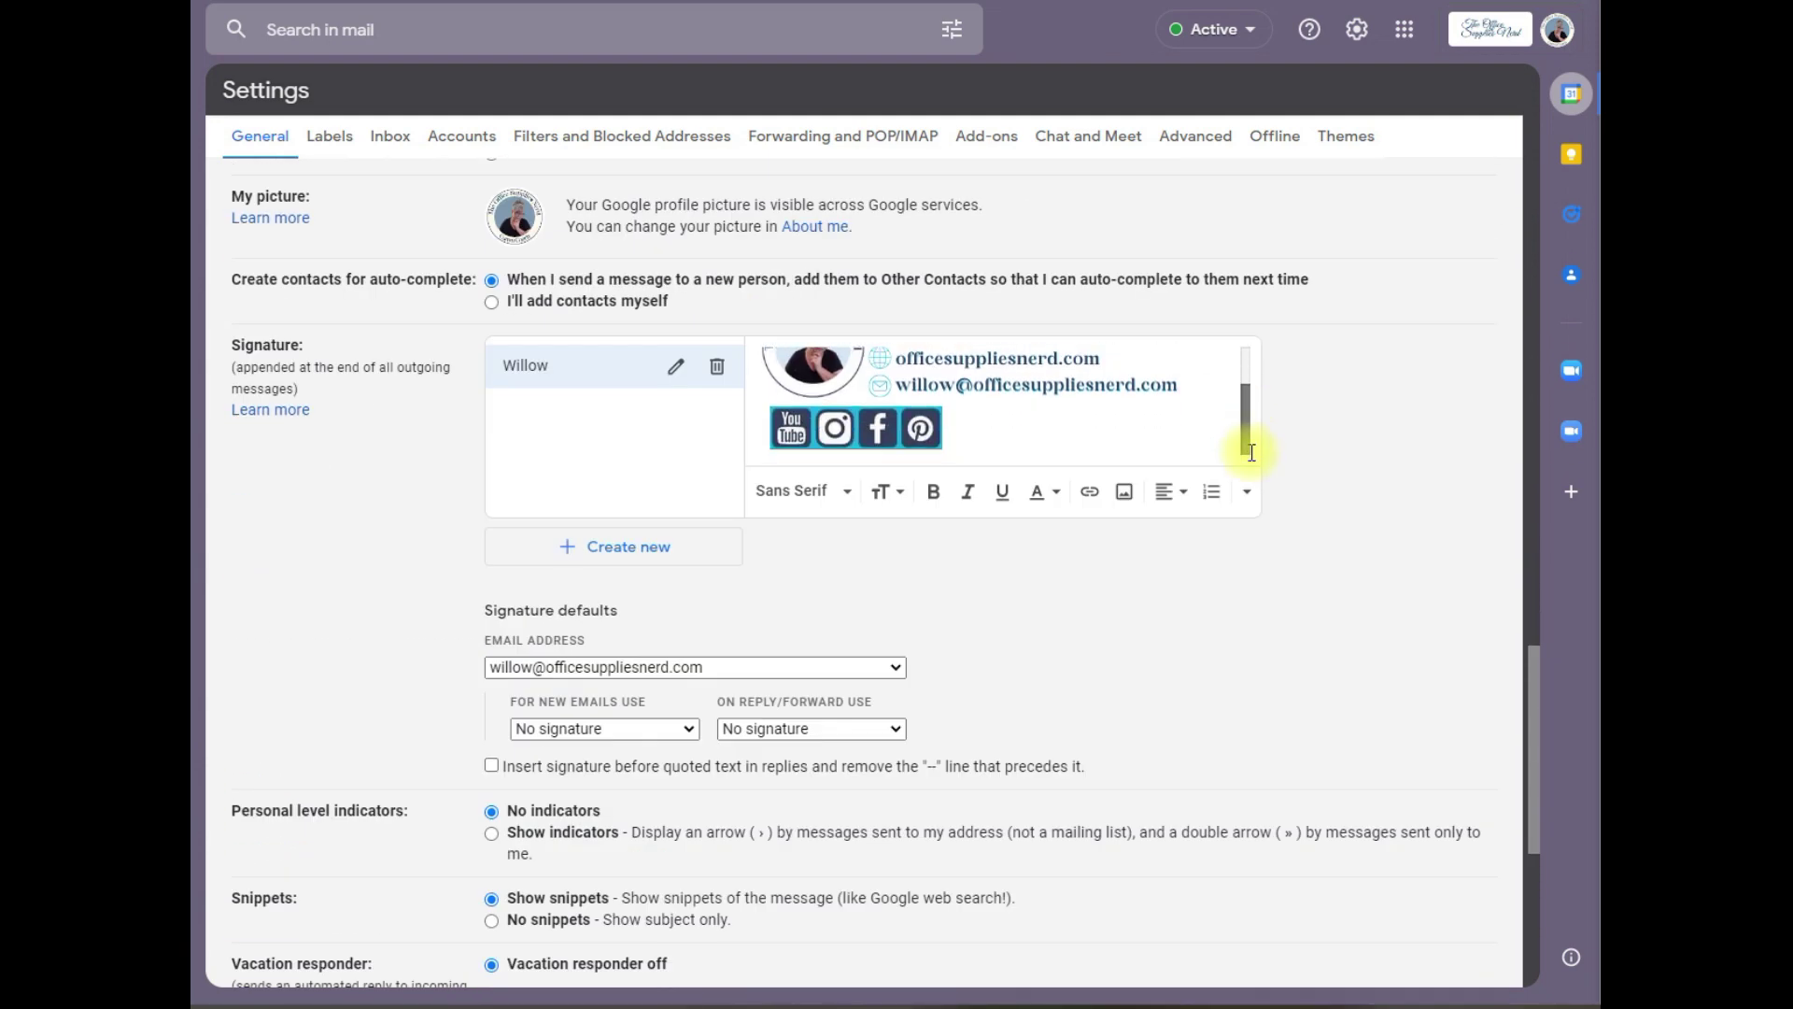
pyautogui.scroll(1, 1251, 452)
pyautogui.scroll(-2, 681, 551)
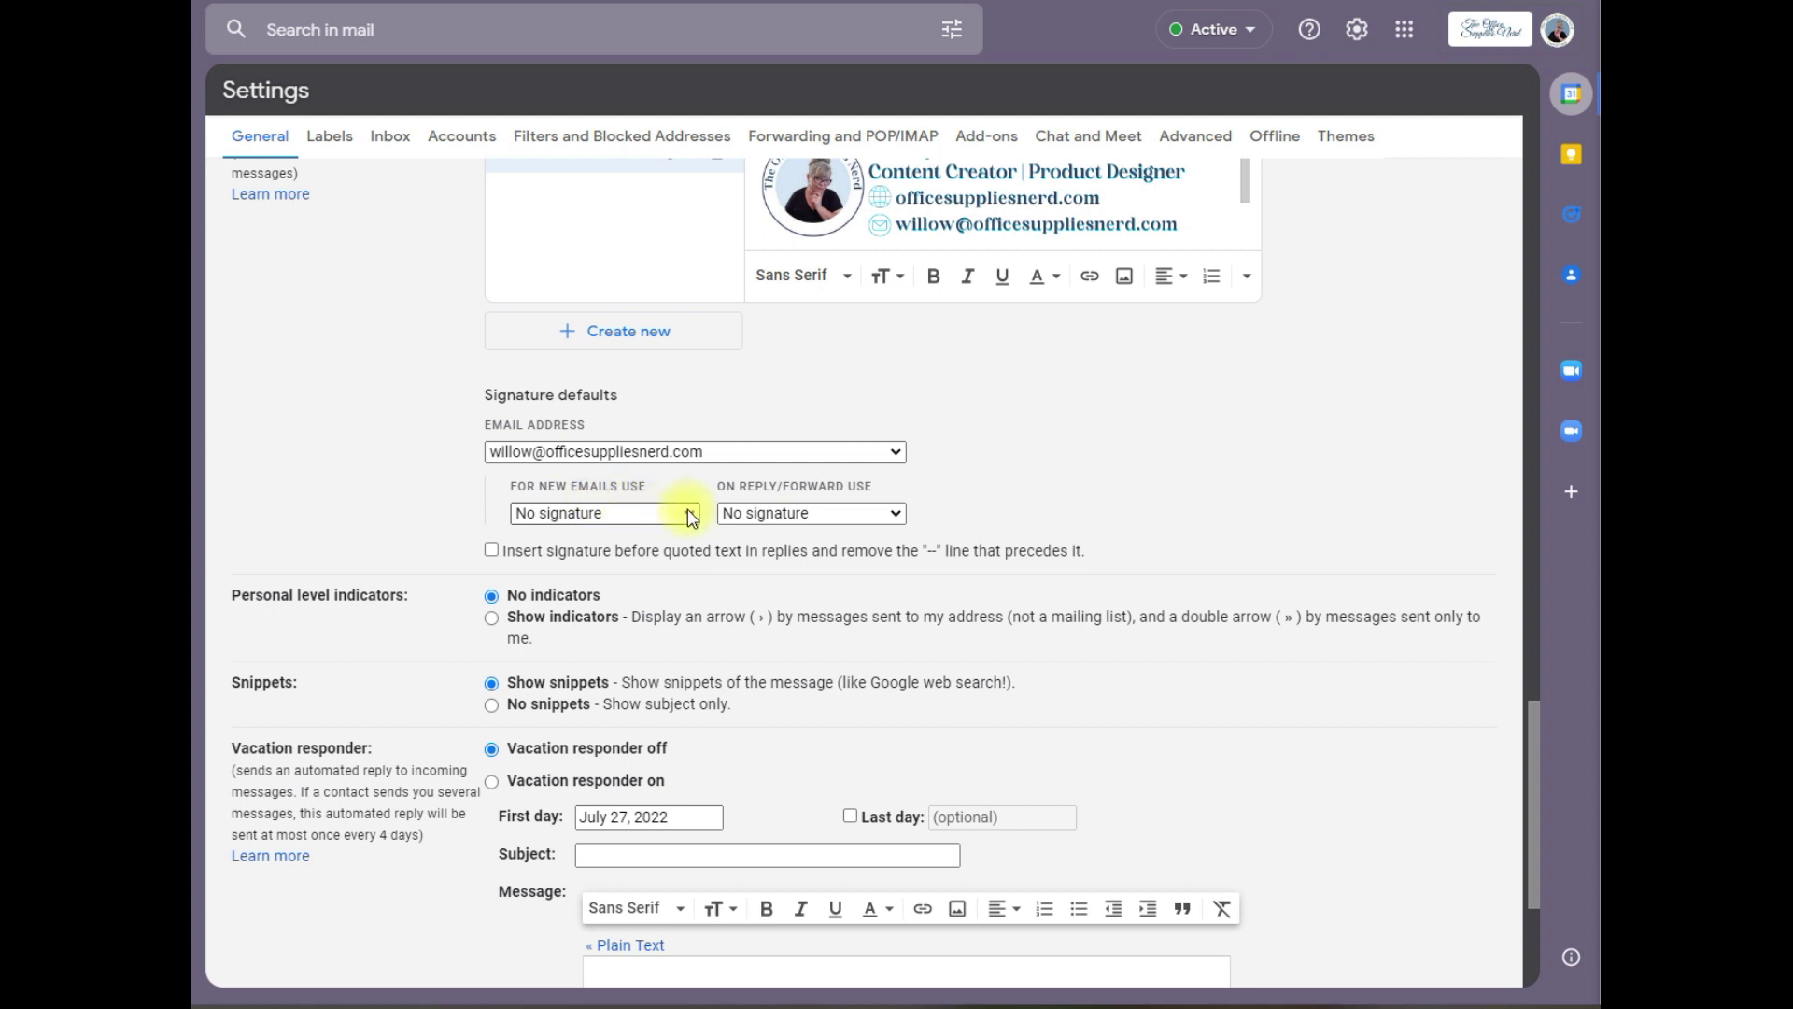
# Step: Set Willow for new emails and replies, insert it above quoted text, and save
pyautogui.click(691, 516)
pyautogui.click(669, 557)
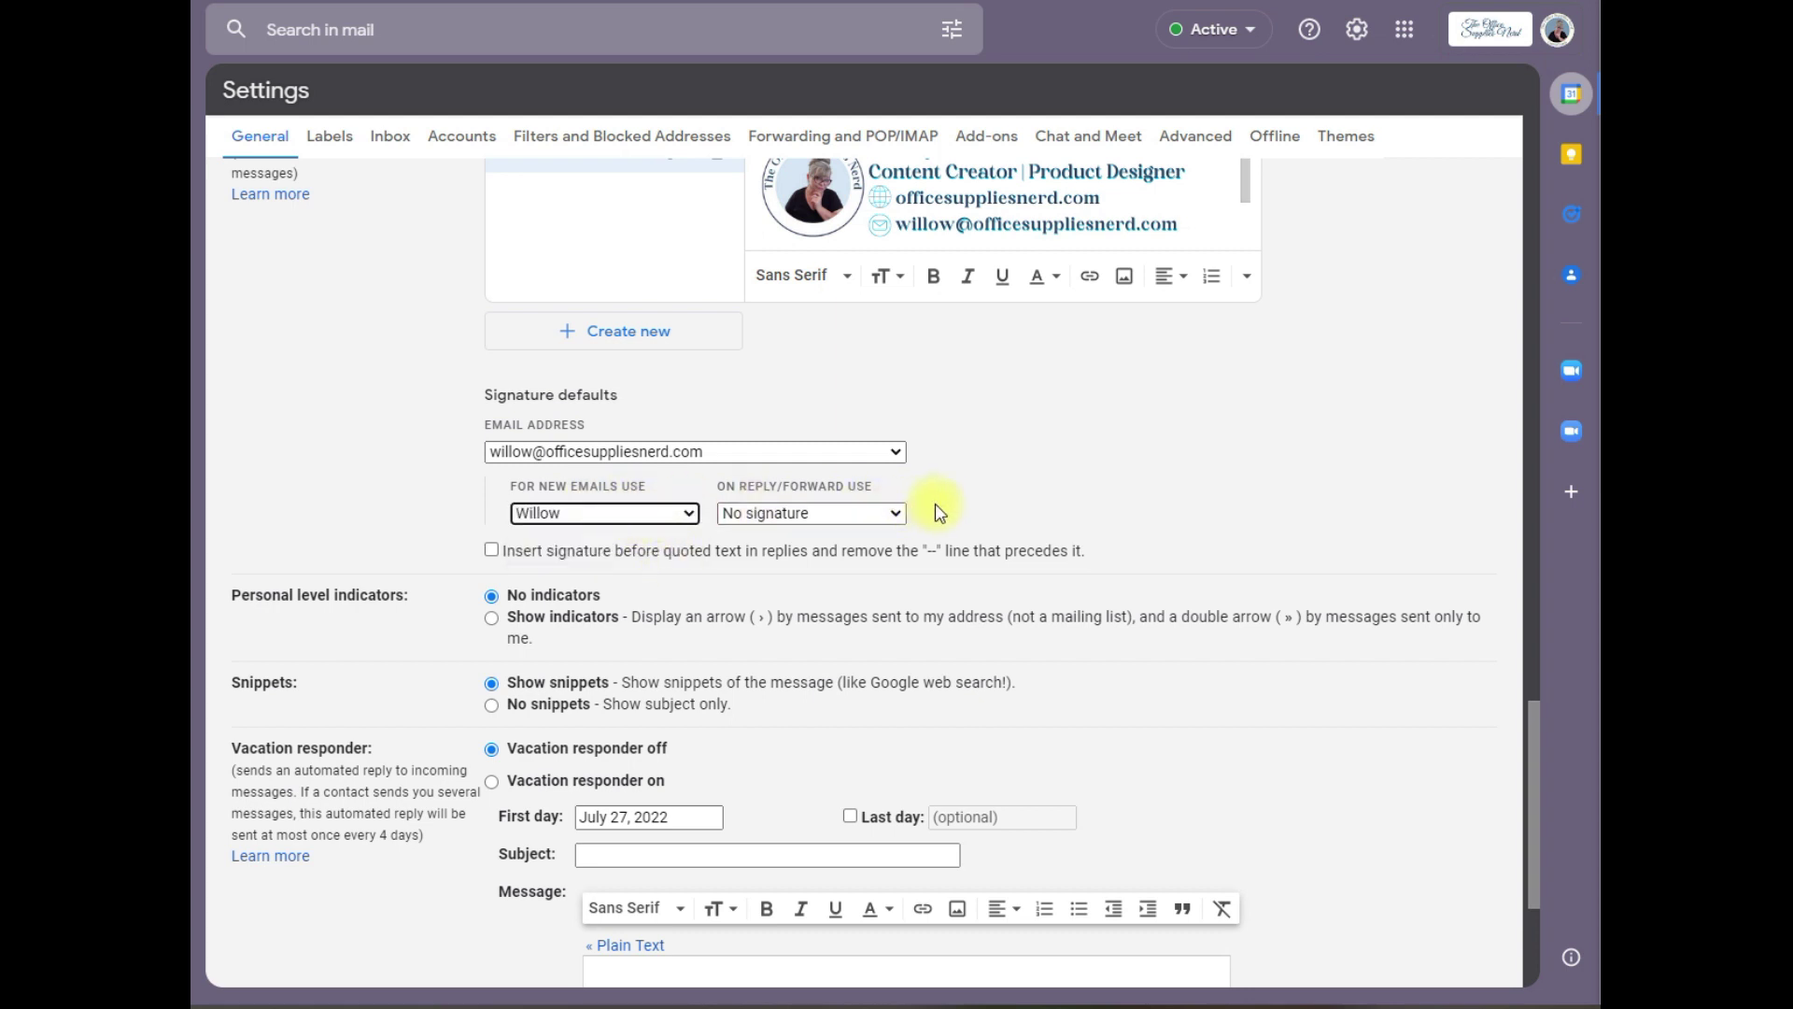
pyautogui.click(894, 519)
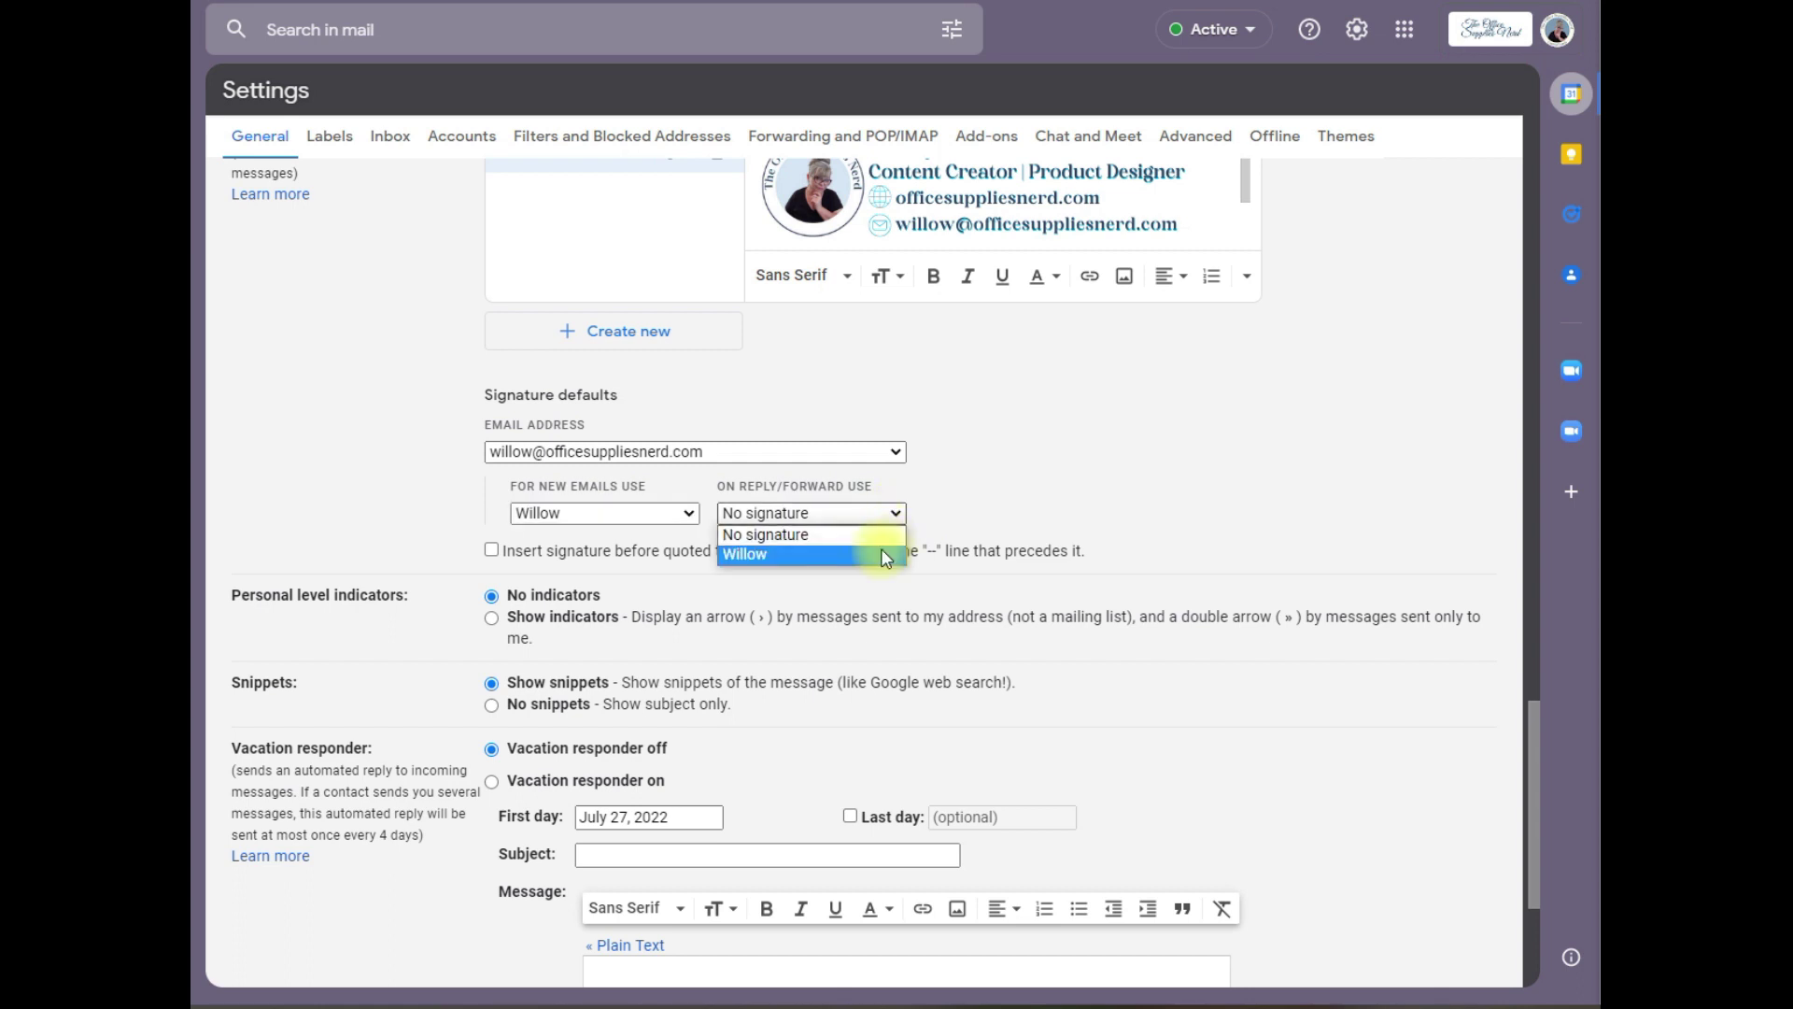
pyautogui.click(881, 555)
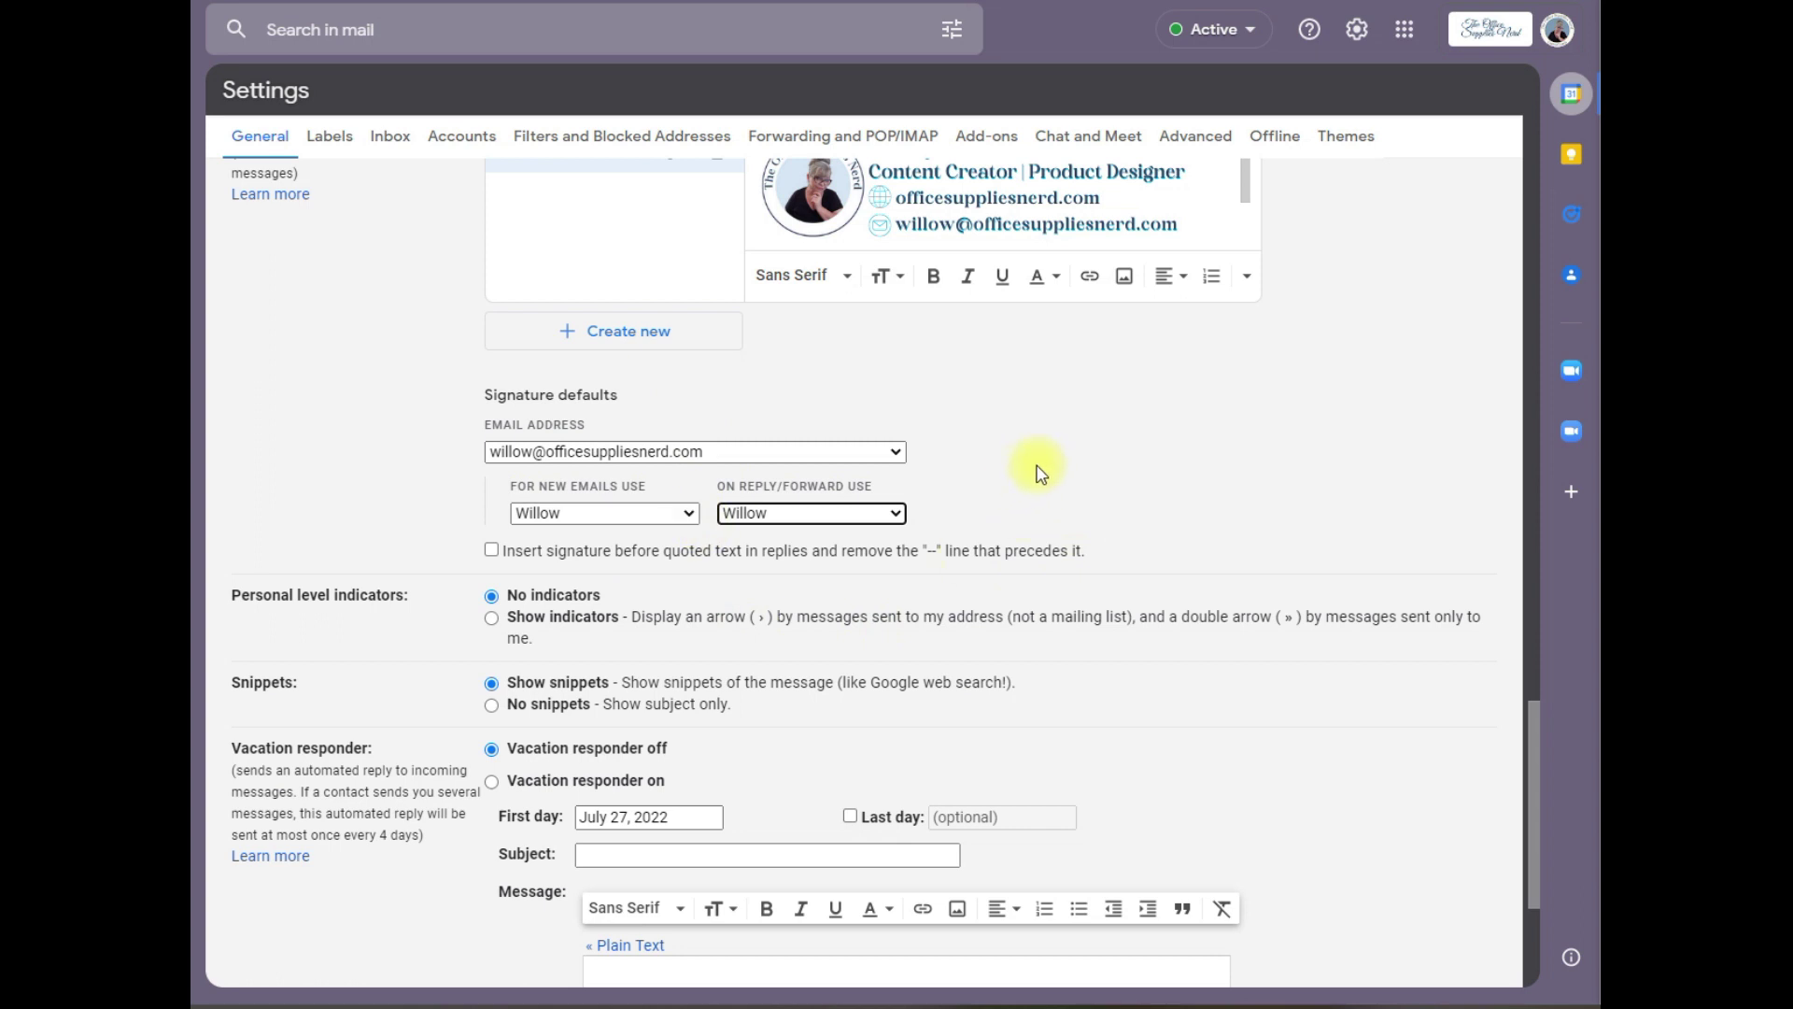
pyautogui.click(1043, 475)
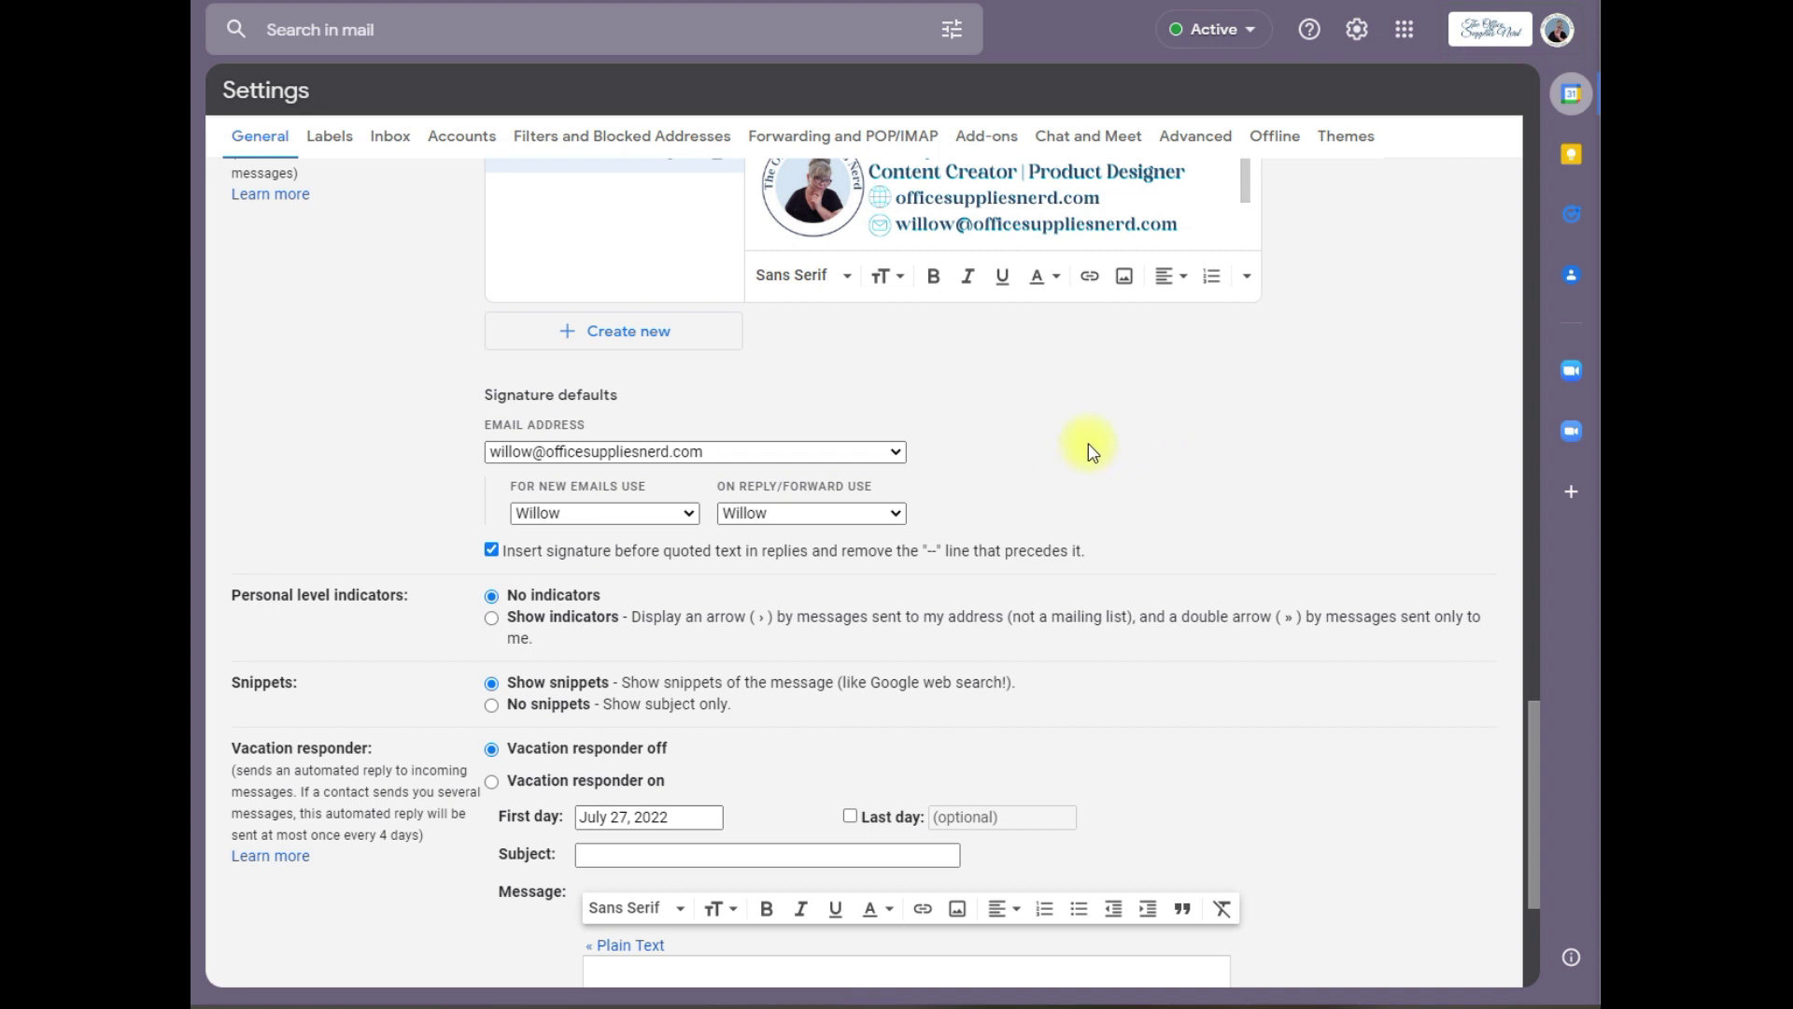
pyautogui.scroll(-4, 1088, 451)
pyautogui.click(779, 875)
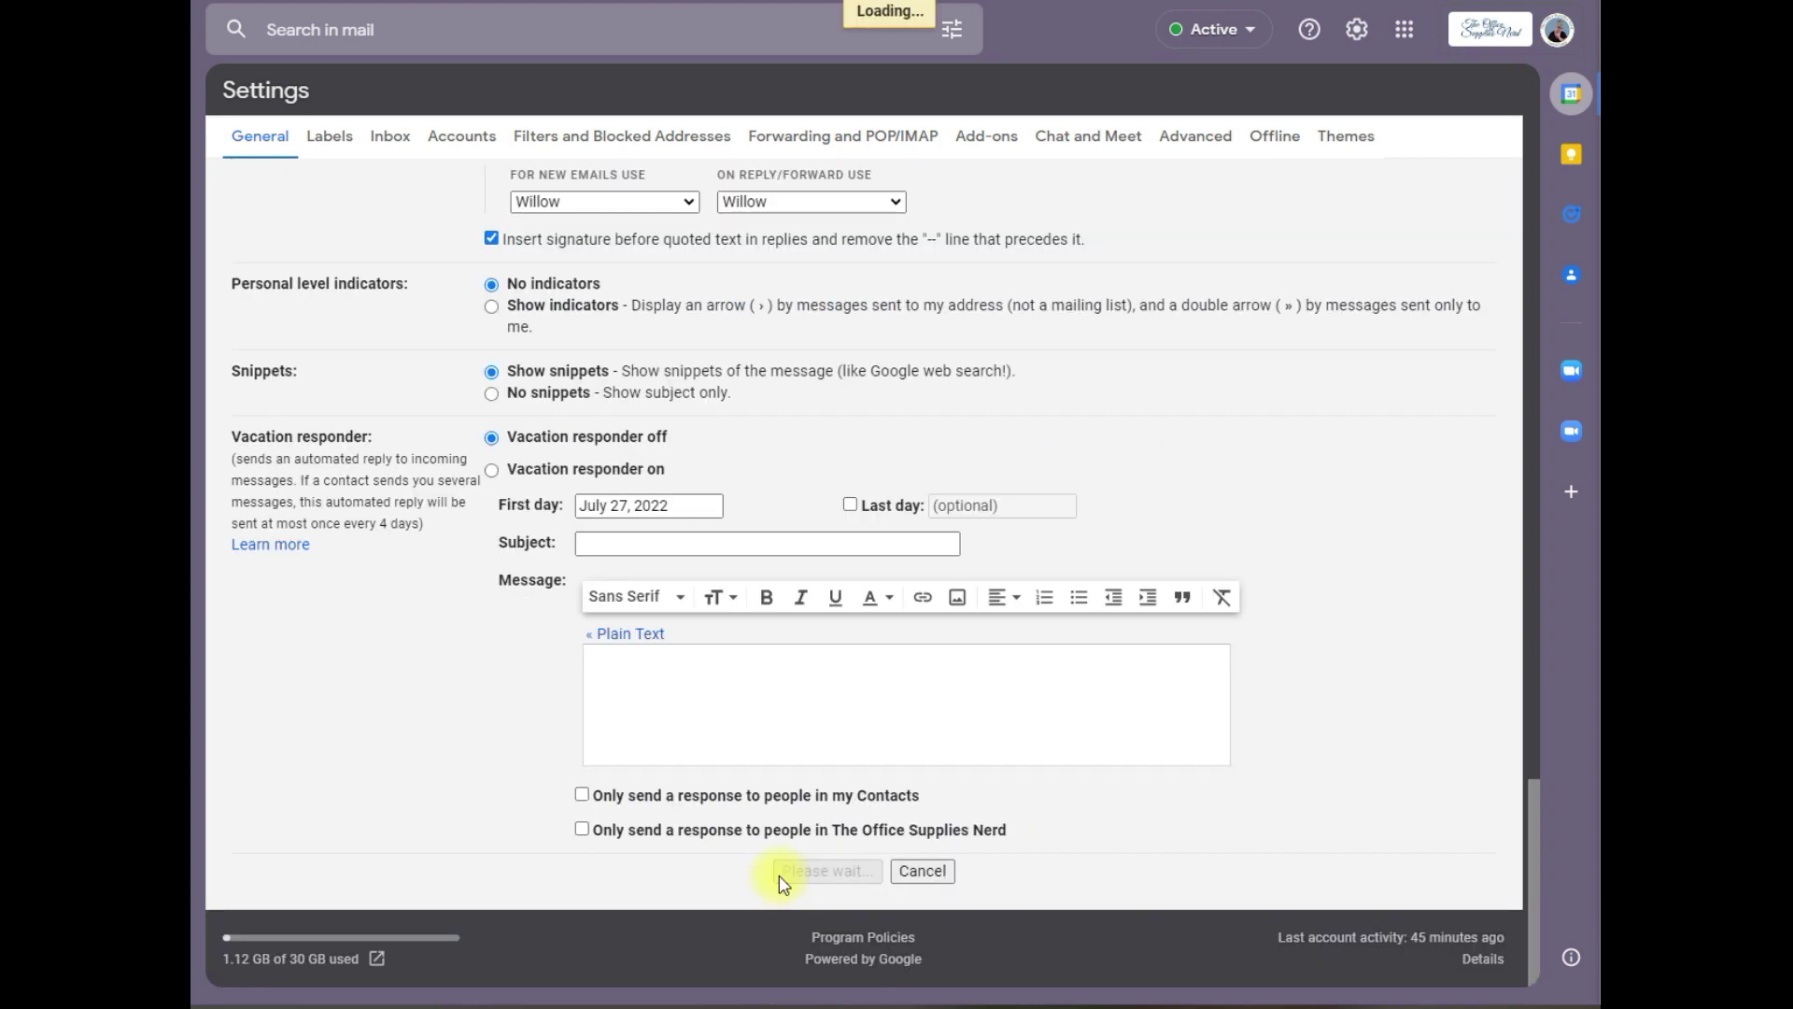
# Step: Compose a new message with the C shortcut to preview the signature
pyautogui.press('c')
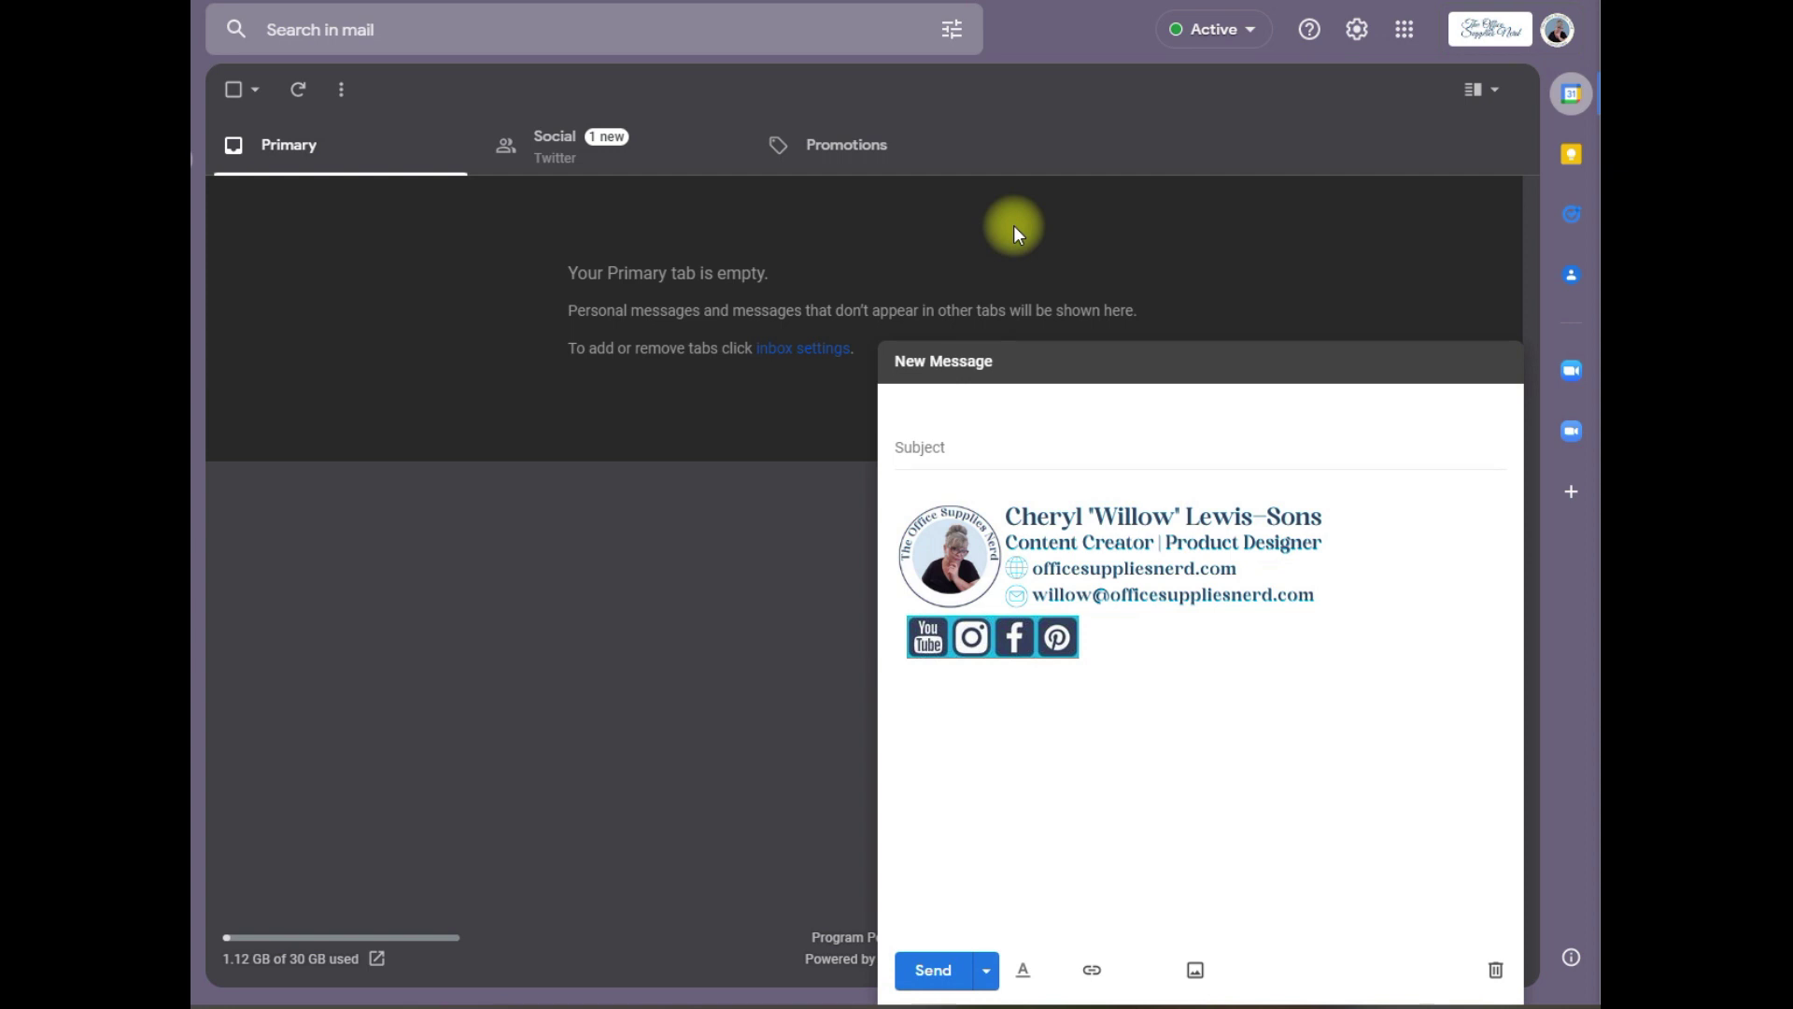